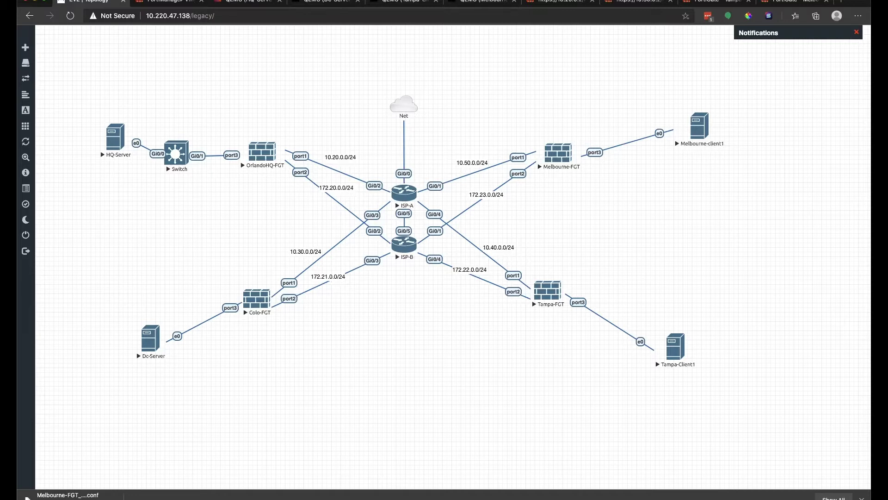
Switch from the EVE-NG topology to FortiManager's Device Manager listing four managed FortiGates.
left_click(166, 2)
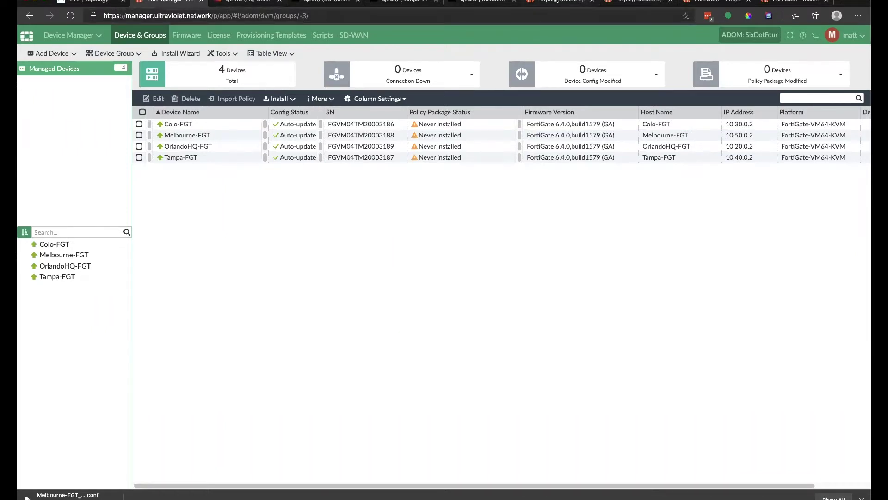
Log in again to the FortiGate at 10.20.0.2 with the admin credentials, then return to FortiManager.
left_click(557, 2)
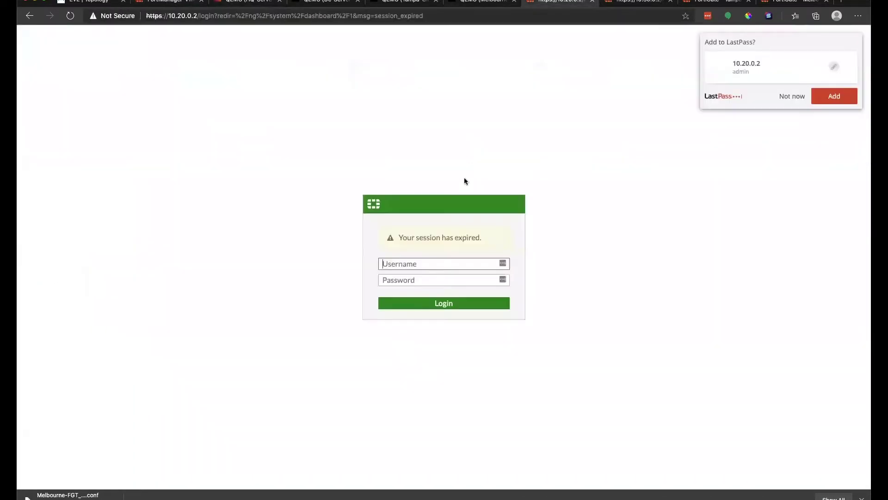
left_click(782, 96)
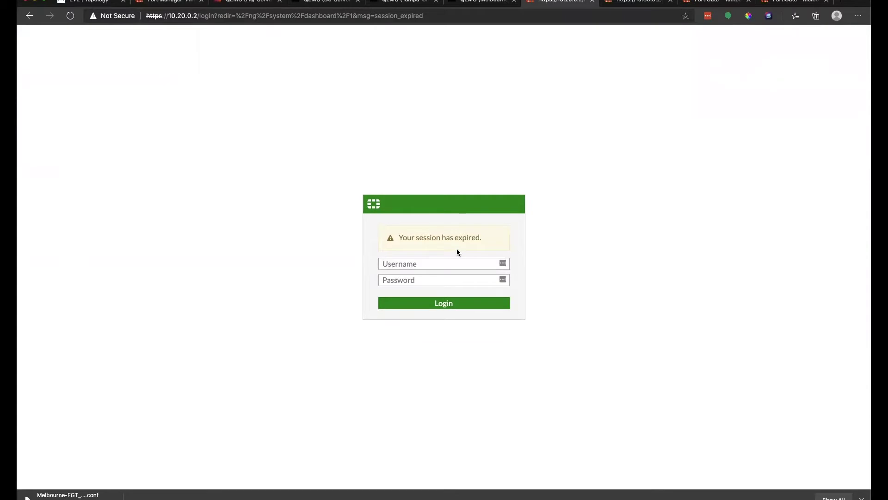
left_click(453, 265)
type("m")
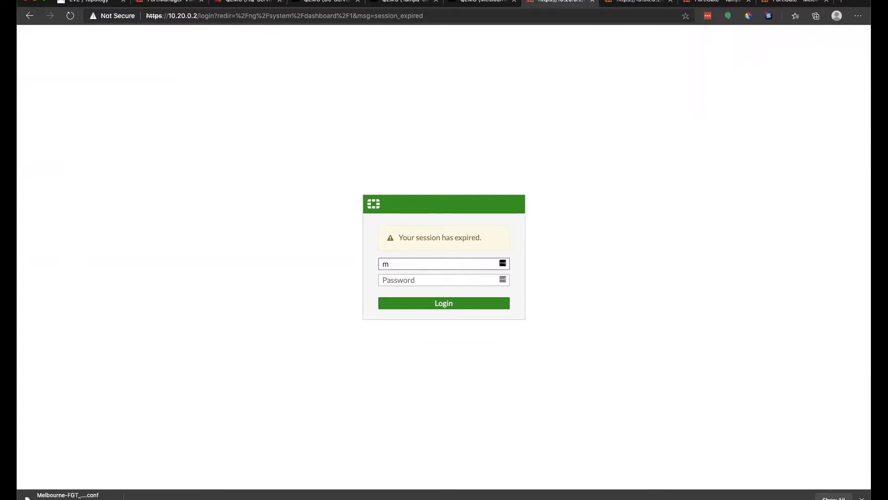
key("BackSpace")
type("admin")
key("Tab")
type("eve")
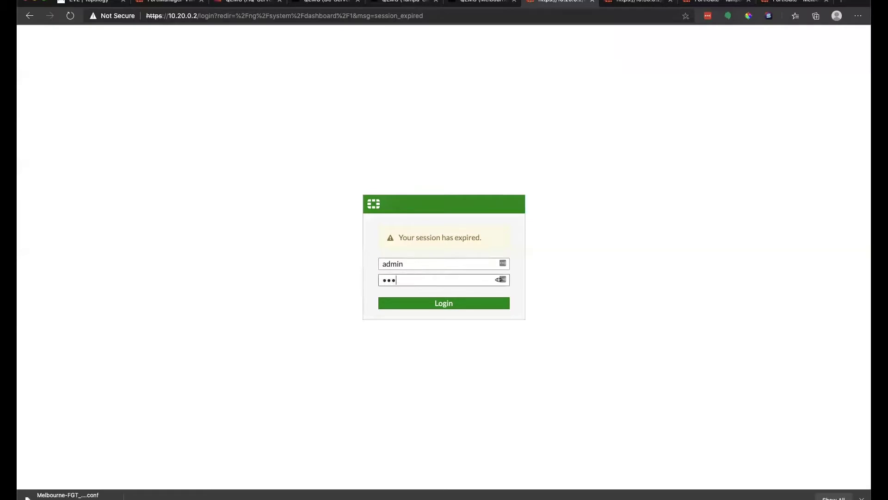
key("Return")
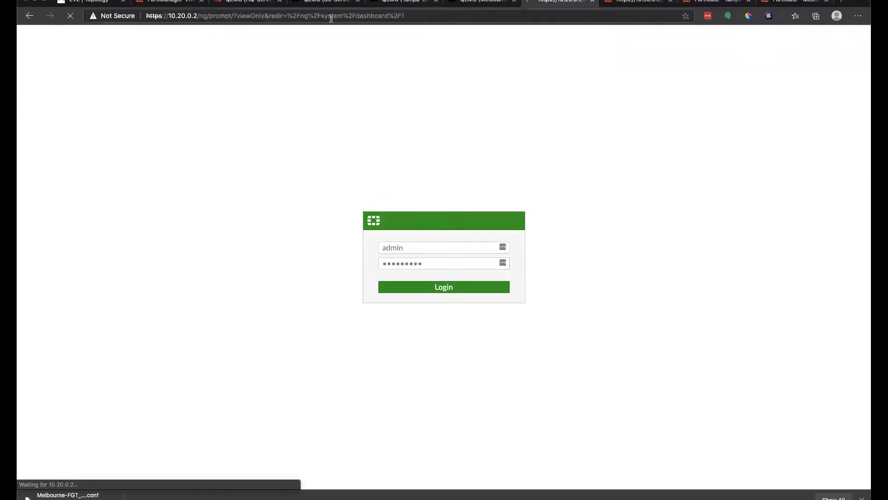
left_click(160, 6)
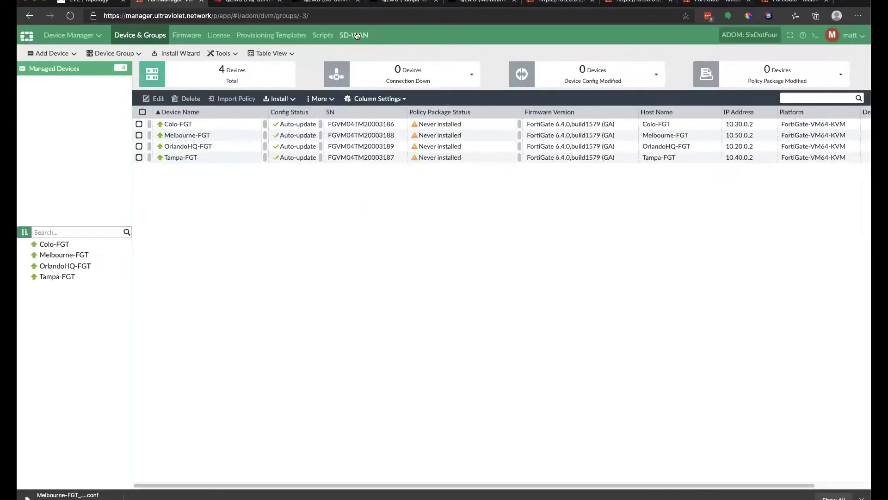
Open FortiManager's SD-WAN device list, still empty, and dismiss the browser download notice.
left_click(354, 35)
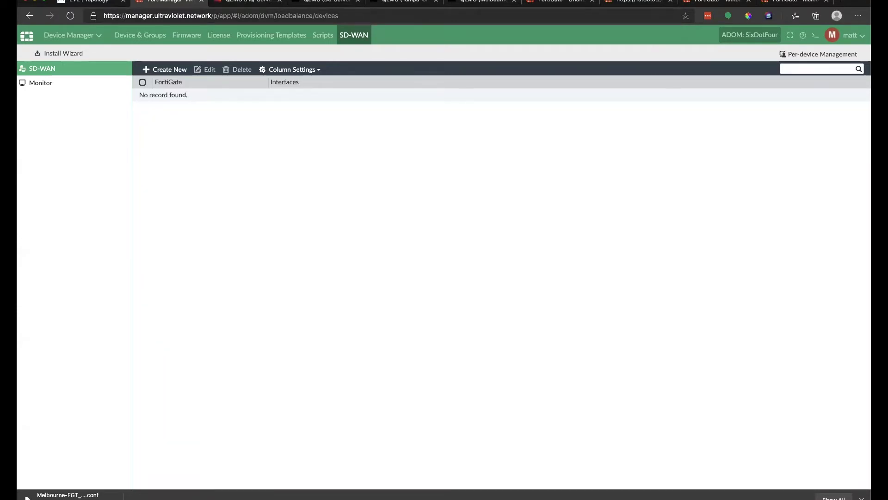
left_click(861, 499)
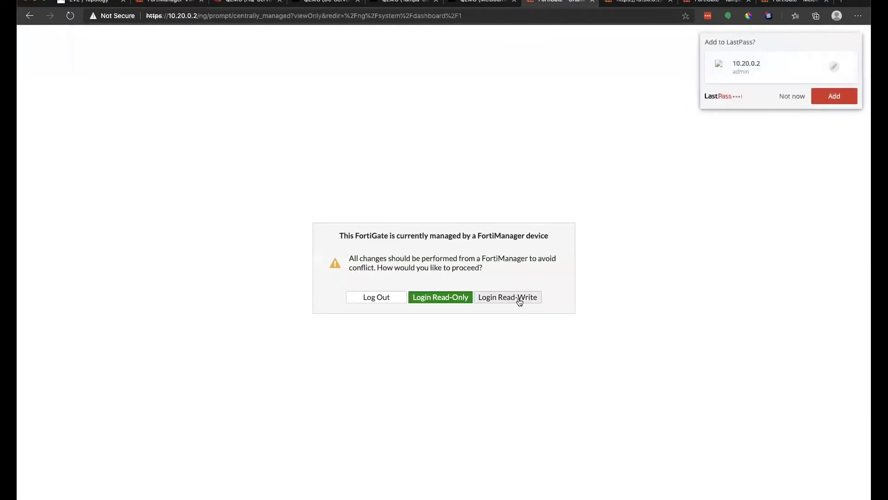
Gain read-write access to OrlandoHQ-FGT, postponing the firmware setup steps.
left_click(490, 298)
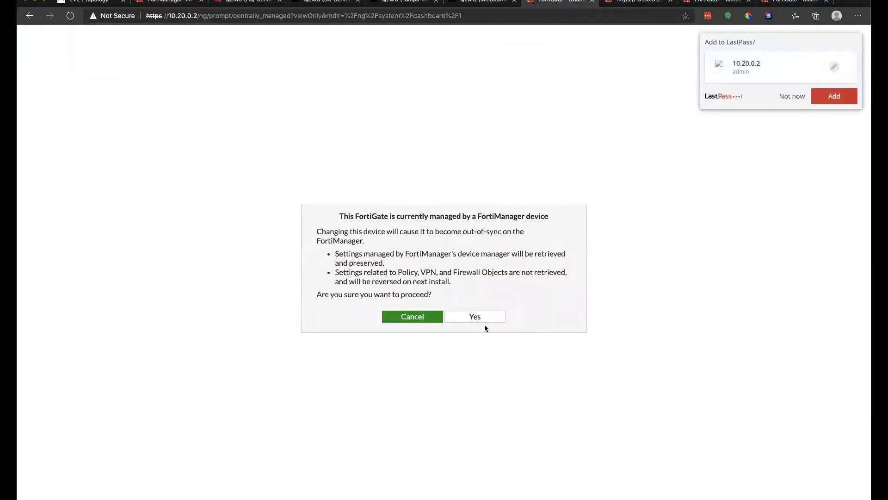
left_click(475, 316)
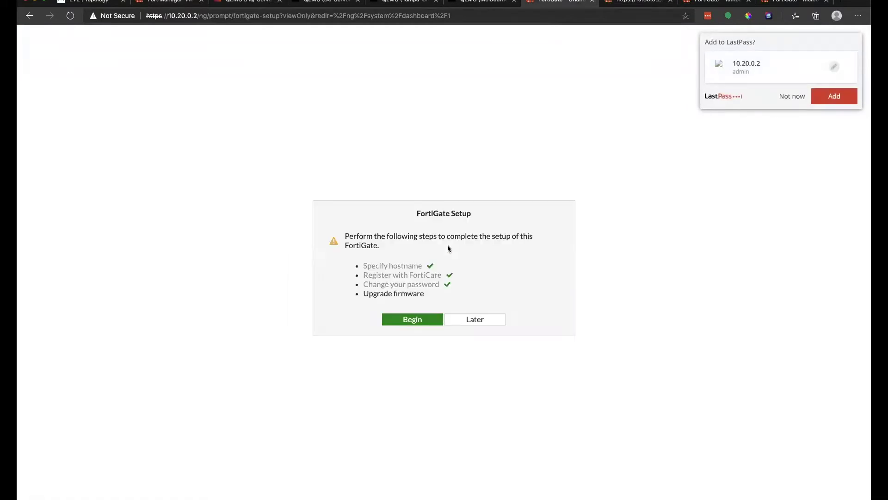
left_click(789, 96)
left_click(475, 319)
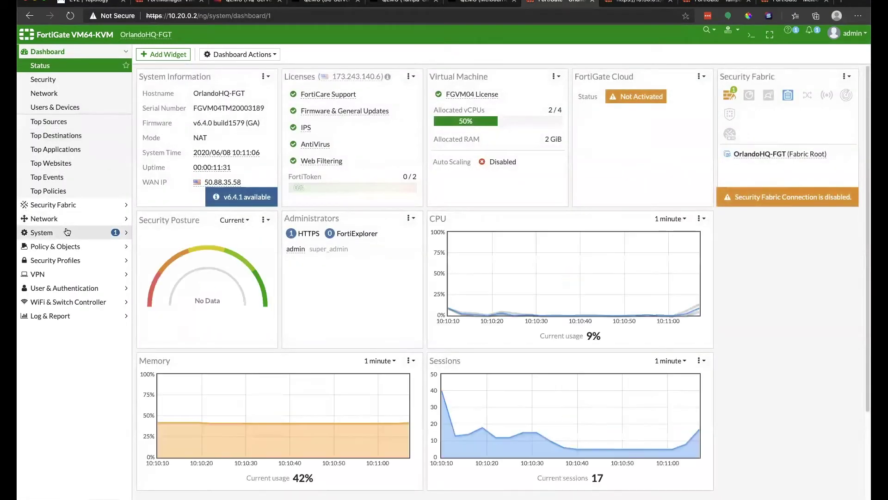
Review OrlandoHQ-FGT's empty SD-WAN interfaces, default Performance SLA checks and the single implicit SD-WAN rule.
left_click(65, 219)
left_click(79, 136)
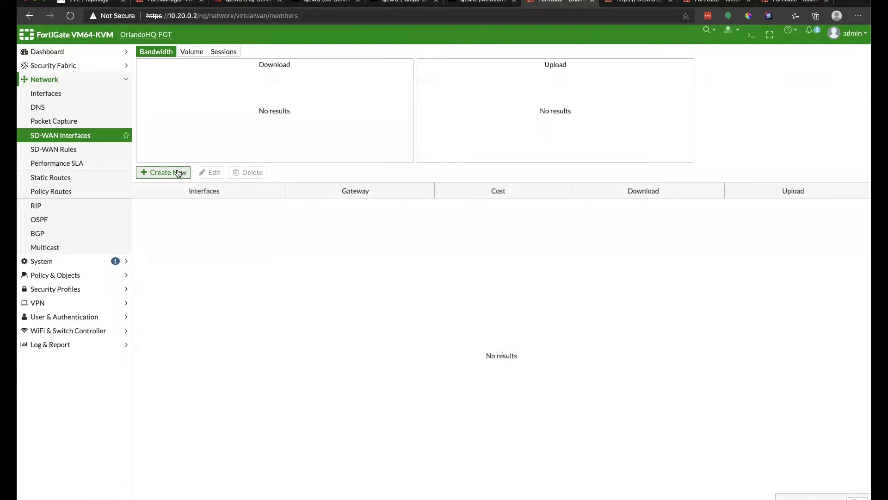
left_click(181, 172)
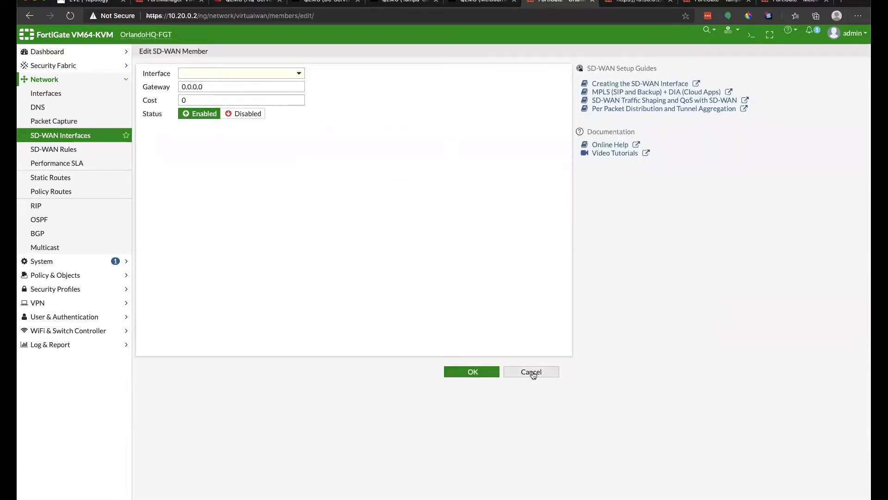
left_click(531, 372)
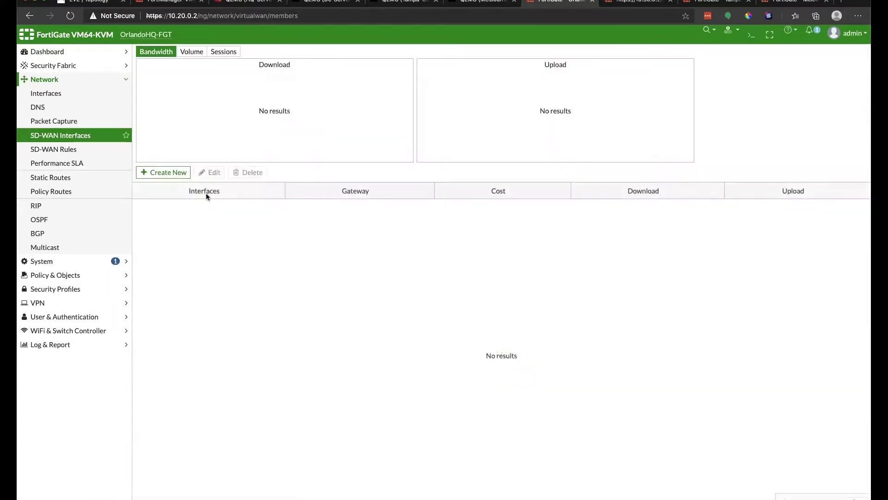
left_click(87, 164)
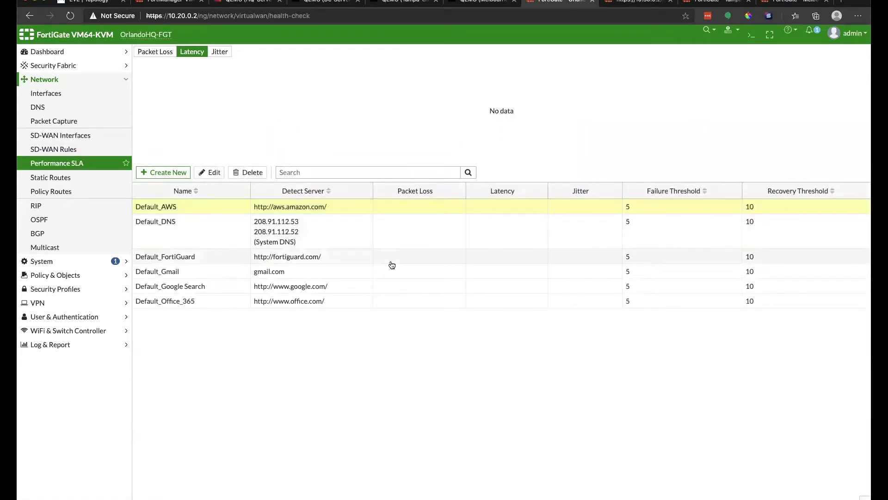
left_click(48, 146)
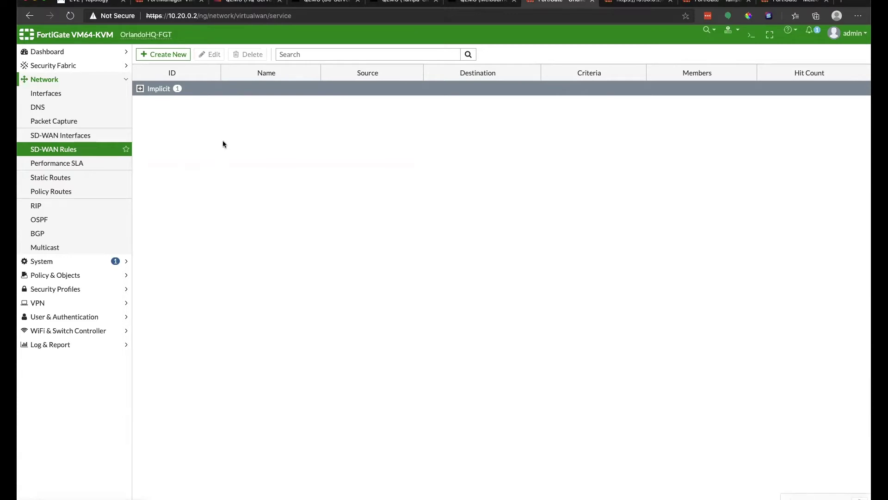
Check OrlandoHQ-FGT's Overlay Controller VPN page, showing OCVPN disabled and OCVPN Cloud unreachable.
left_click(81, 138)
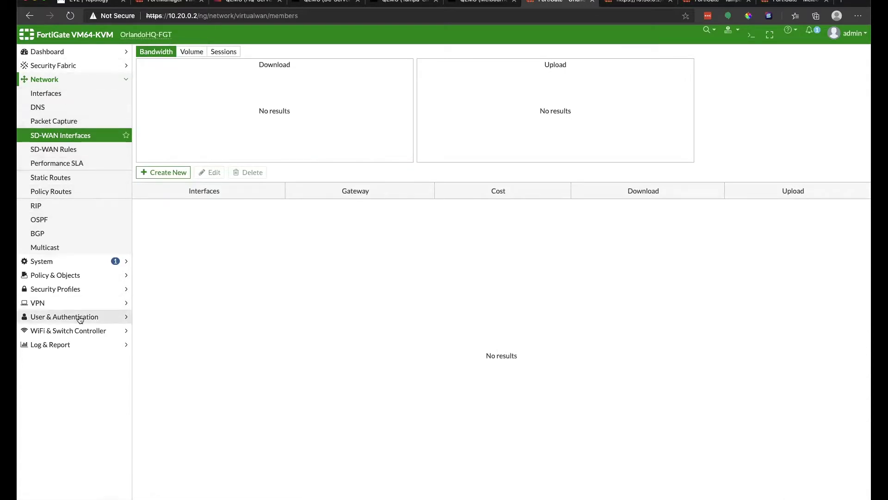
left_click(51, 304)
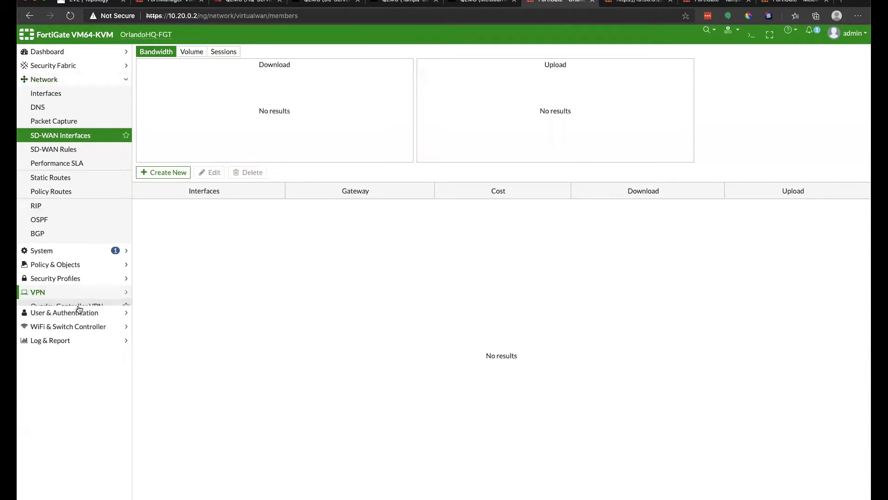
left_click(65, 149)
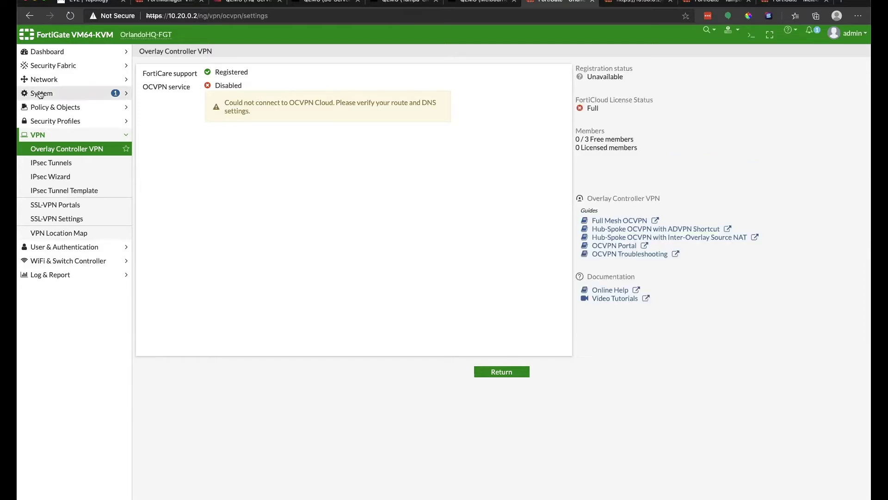
left_click(87, 81)
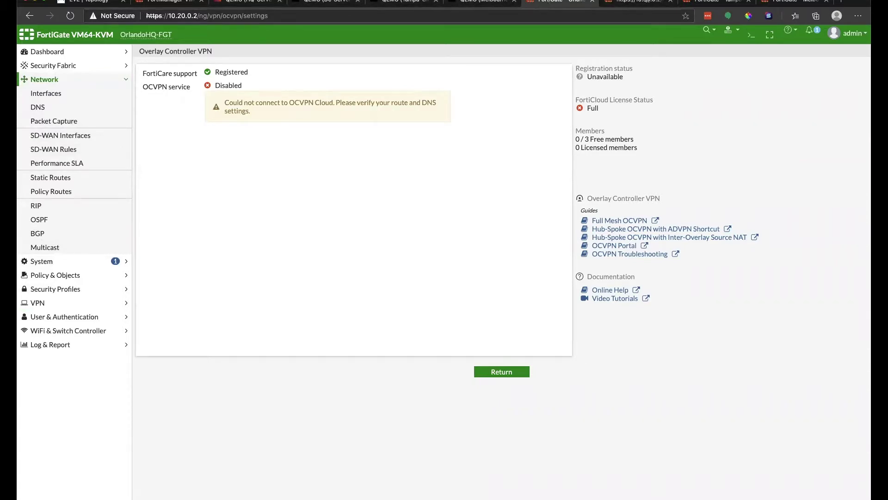
Log in to Colo-FGT at 10.30.0.2 and glance at the Tampa and Melbourne dashboards.
left_click(623, 4)
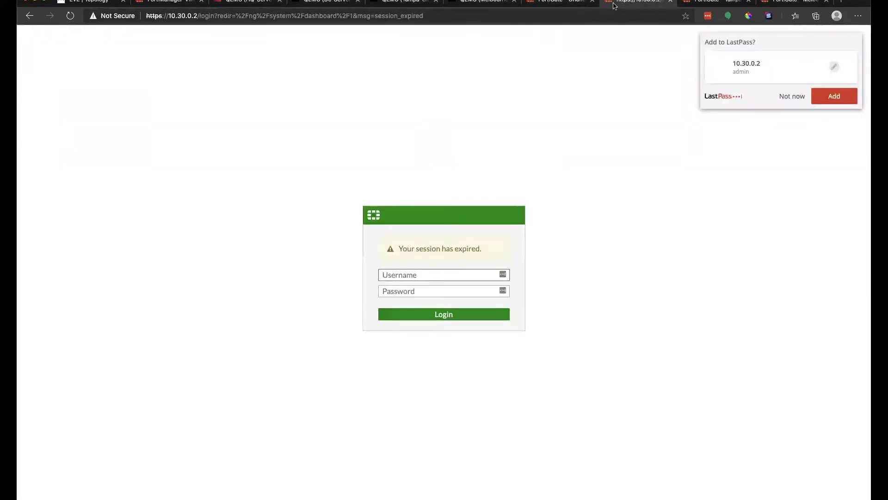
type("admin")
key("Tab")
type("*********")
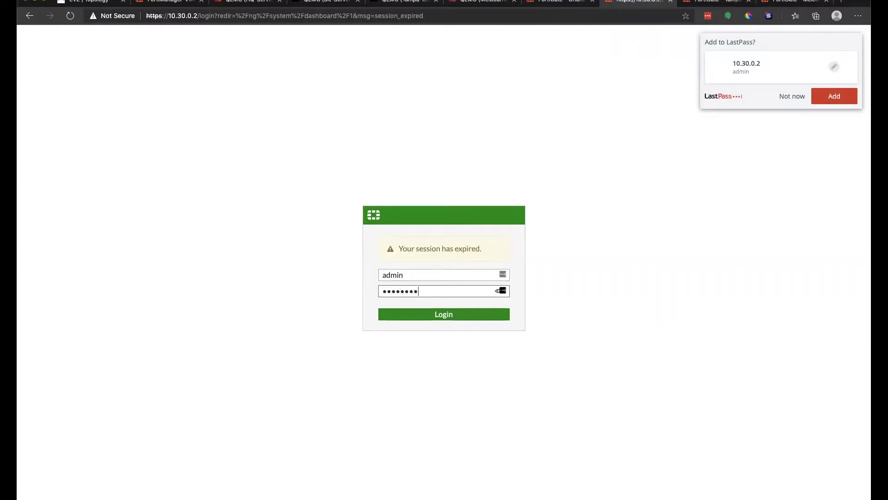
key("Return")
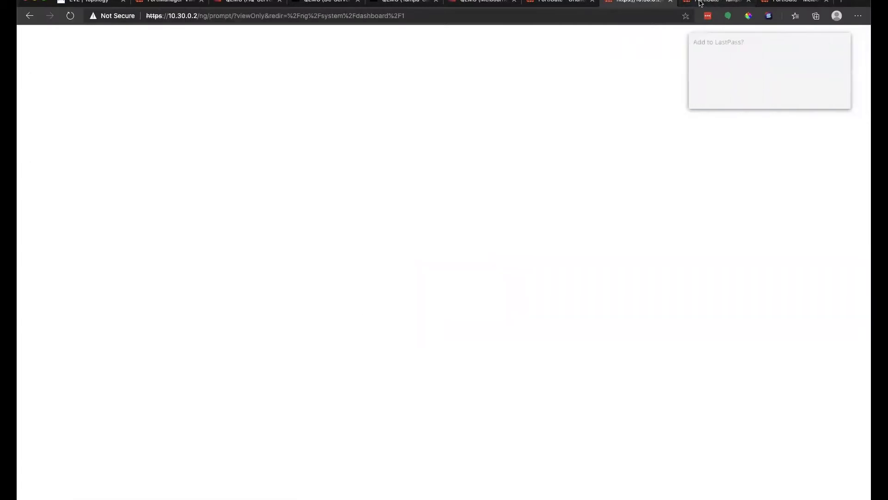
left_click(703, 5)
key("ctrl+Tab")
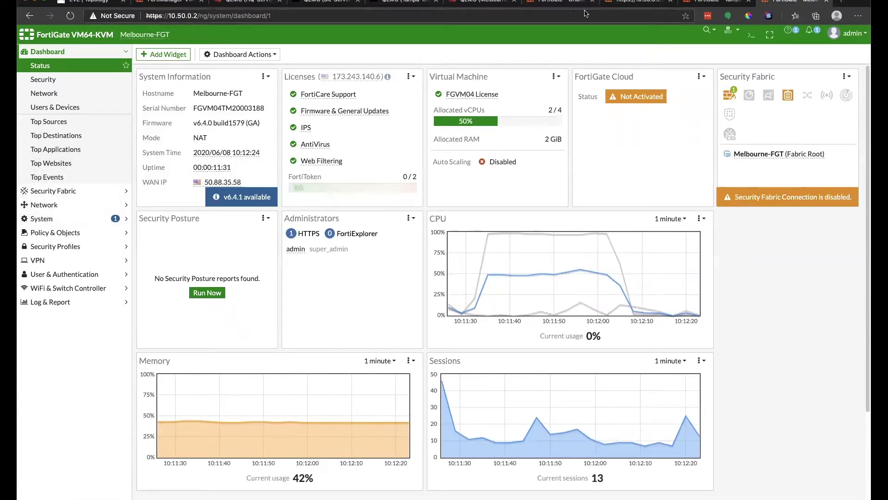
key("ctrl+shift+Tab")
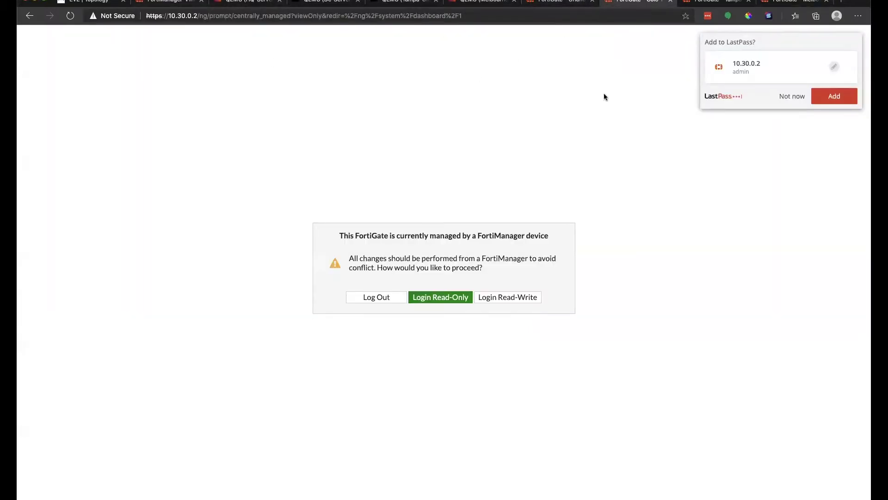
Gain read-write access on Colo-FGT, postponing setup, then return to FortiManager's SD-WAN page.
left_click(502, 298)
left_click(474, 320)
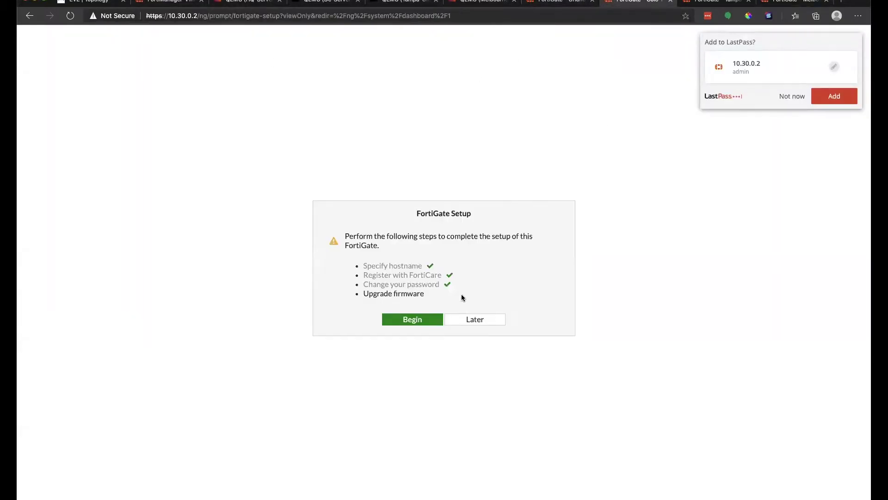
left_click(476, 322)
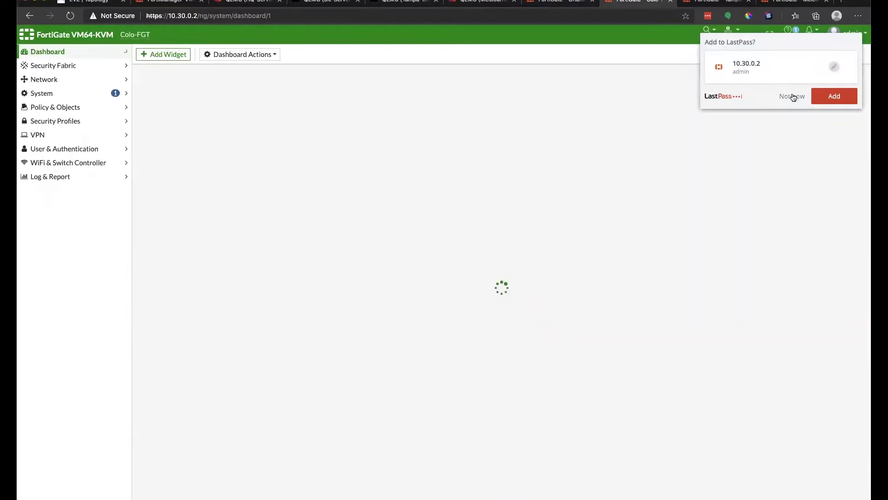
left_click(793, 97)
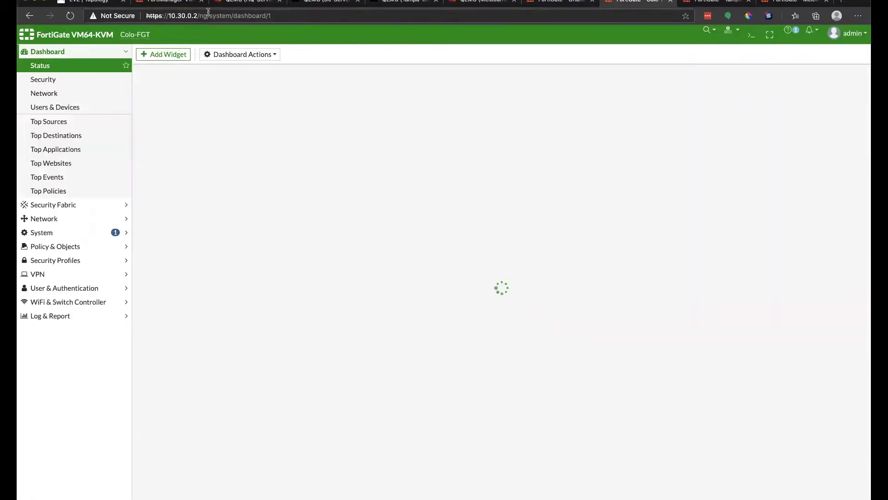
left_click(170, 3)
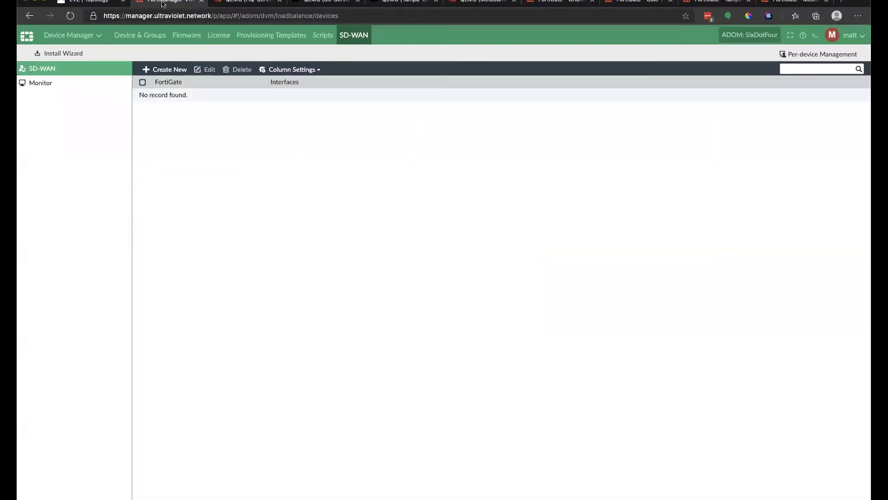
Review FortiManager's four managed devices and the EVE-NG lab topology, then return to OrlandoHQ-FGT.
left_click(81, 36)
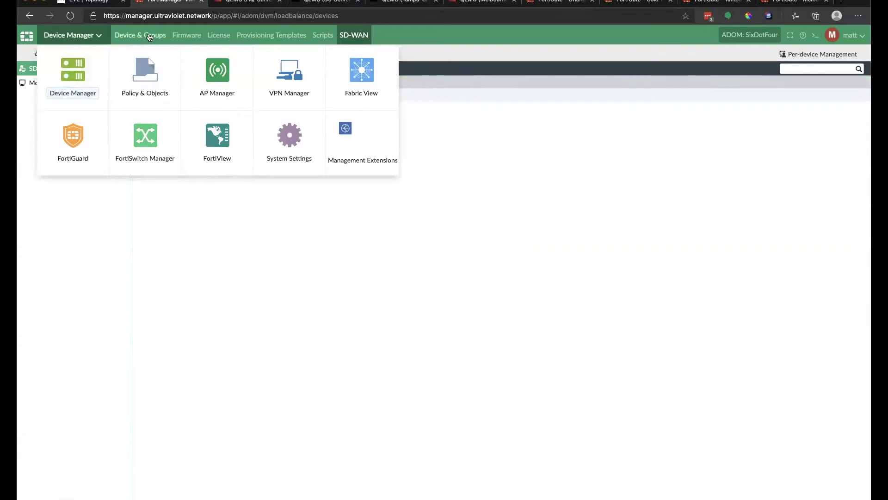
left_click(150, 36)
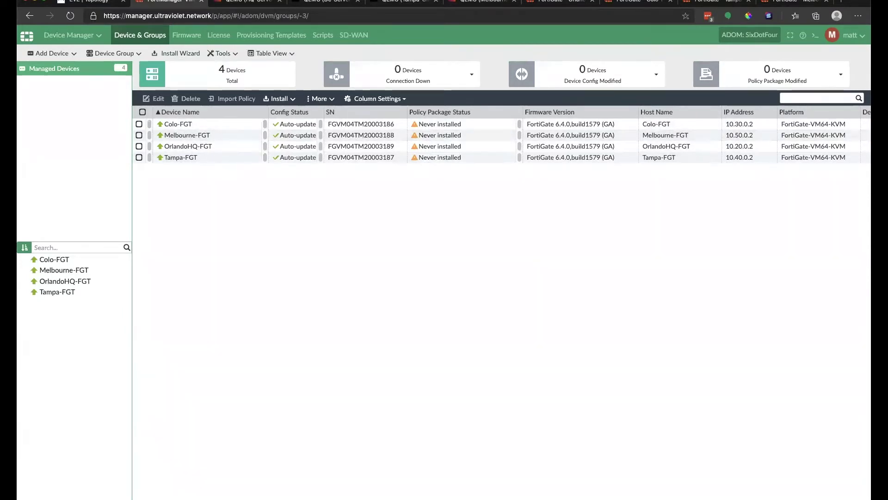
left_click(93, 5)
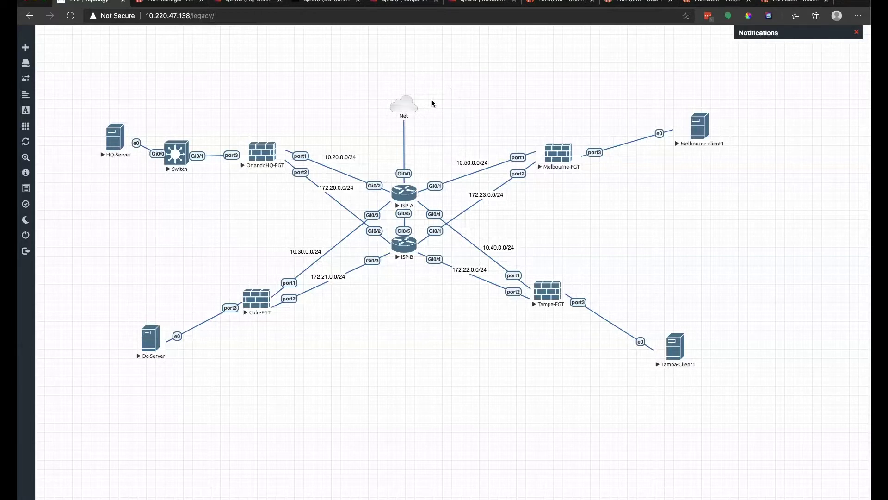
mouse_move(400, 99)
left_click(562, 3)
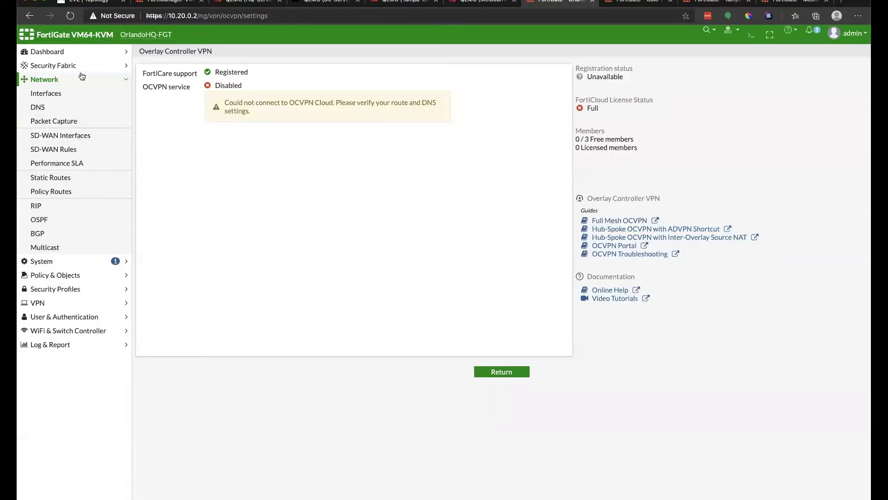
Open Network > Interfaces on OrlandoHQ-FGT, Colo-FGT, Tampa-FGT and Melbourne-FGT.
left_click(69, 93)
key("ctrl+Tab")
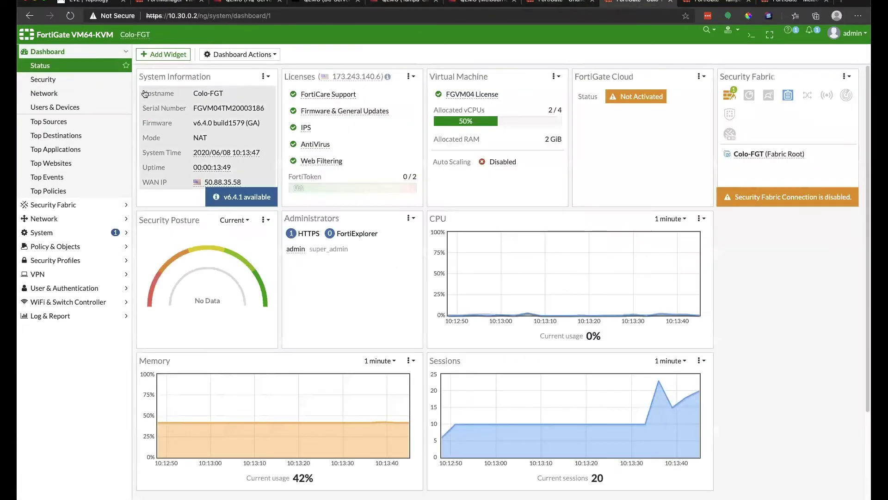
left_click(47, 219)
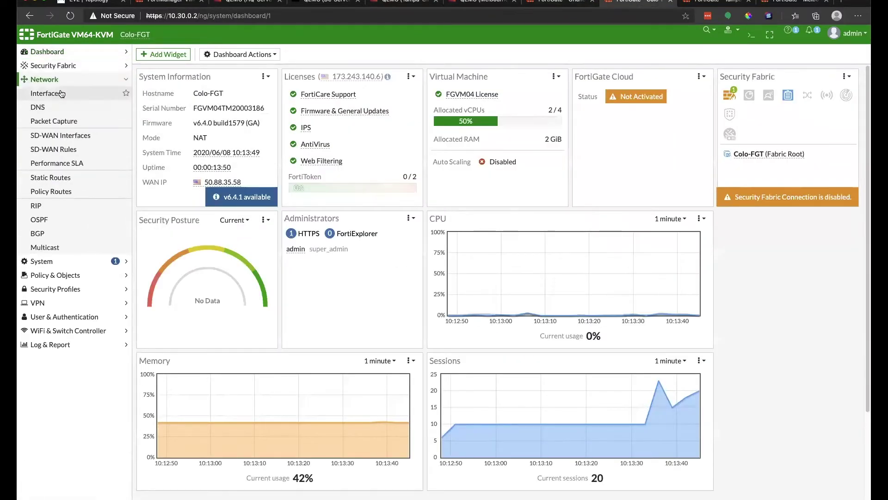
left_click(61, 93)
key("ctrl+Tab")
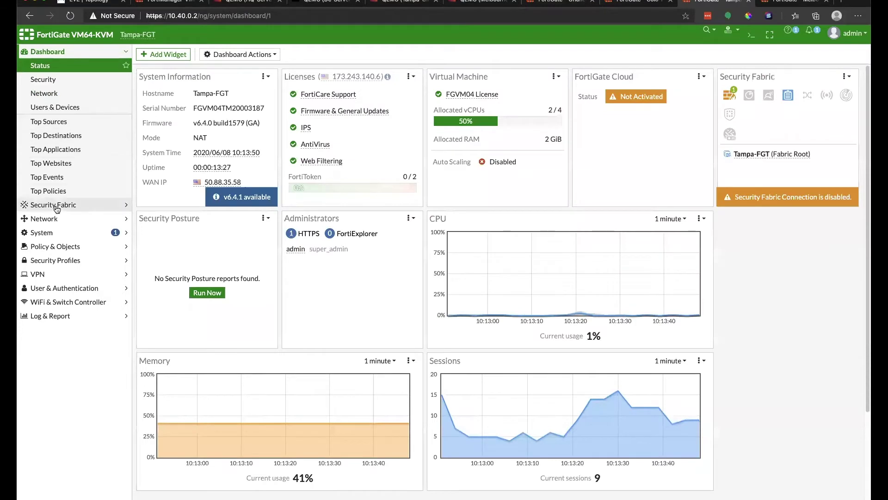
left_click(46, 218)
left_click(51, 93)
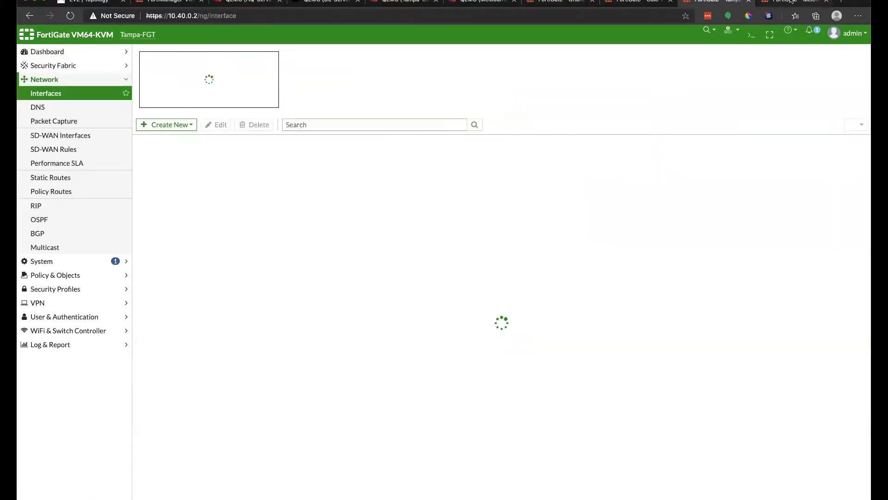
key("ctrl+Tab")
left_click(44, 204)
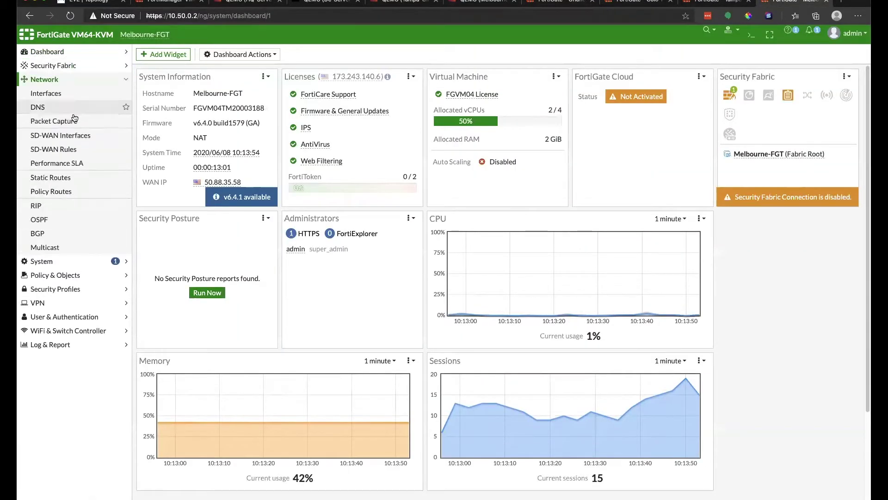
left_click(73, 95)
key("super+7")
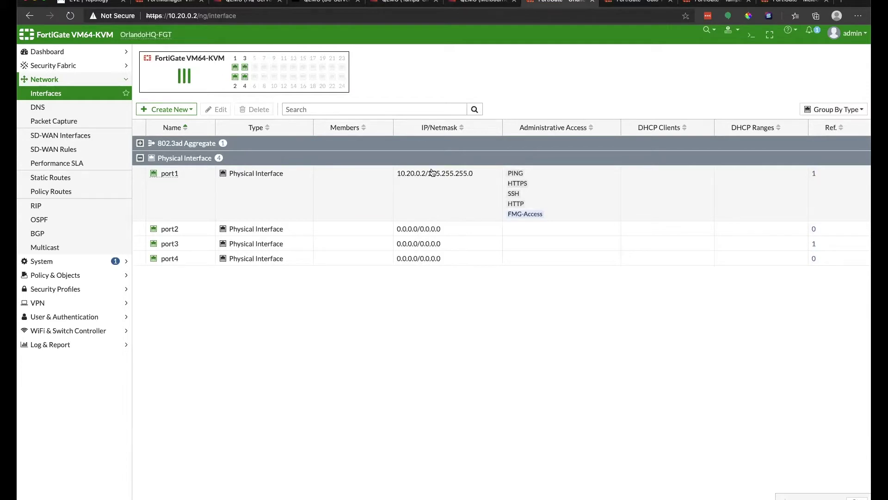
Compare port1 addresses across Colo, Tampa and Melbourne firewalls, then return to FortiManager.
left_click(635, 1)
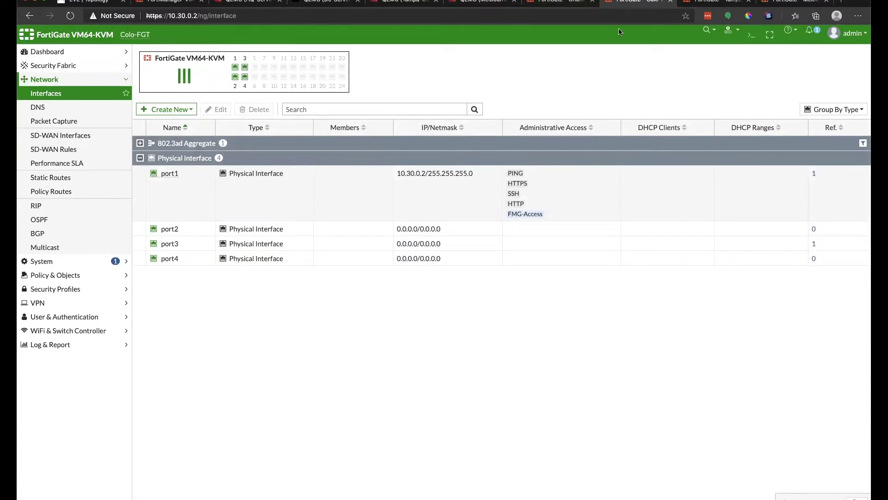
left_click(704, 4)
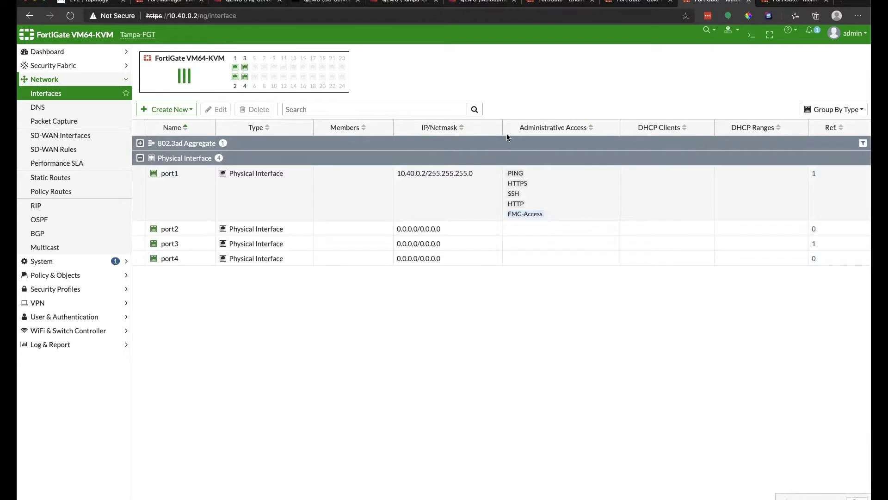
left_click(772, 3)
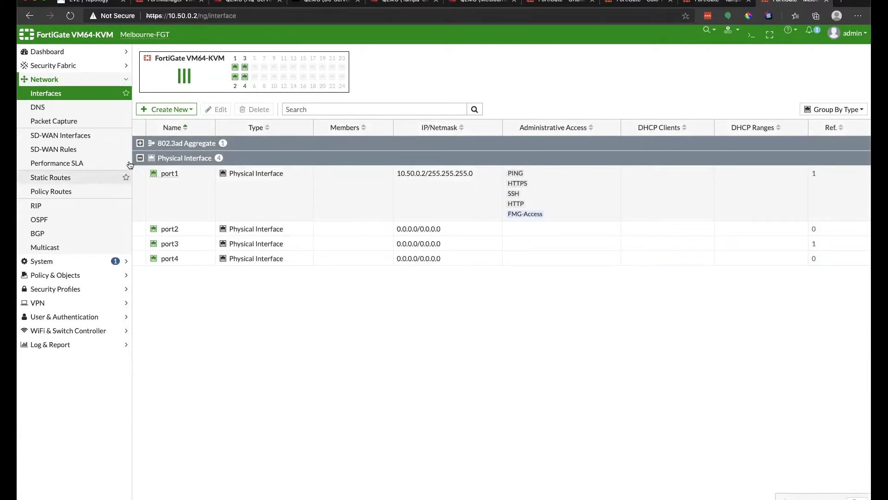
left_click(159, 3)
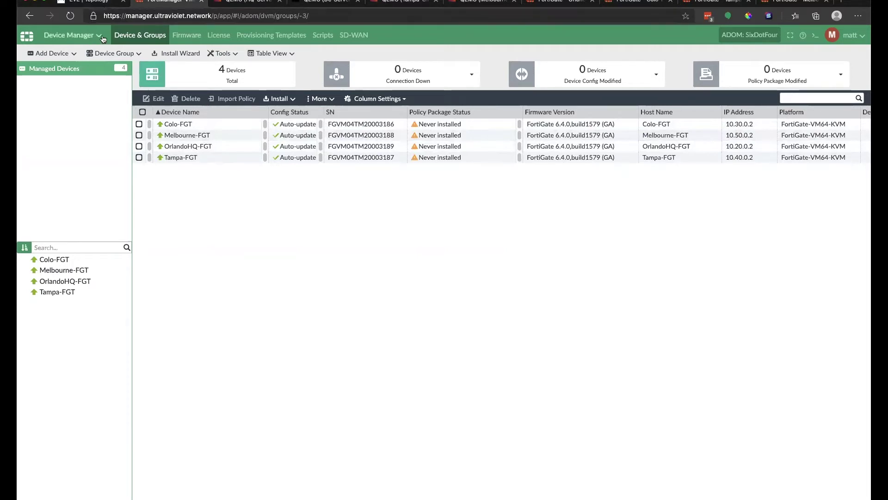
Launch the SD-WAN Orchestrator from FortiManager's Management Extensions.
key("ctrl+shift+Tab")
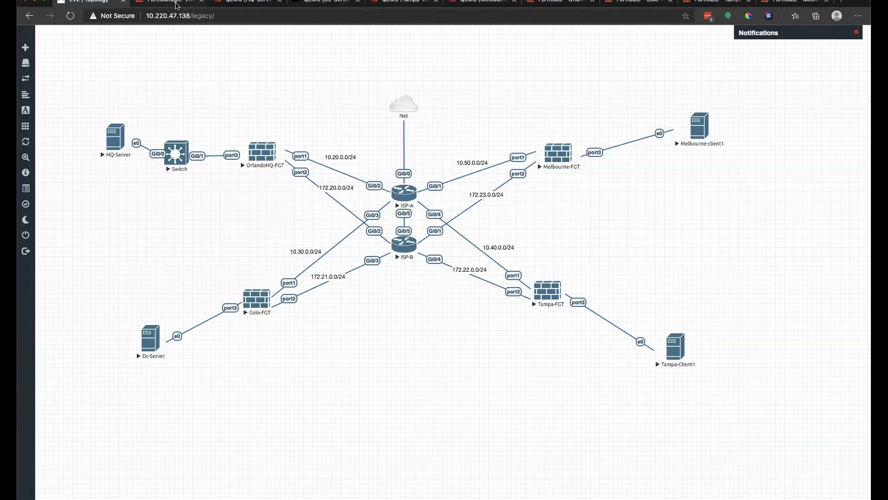
left_click(177, 4)
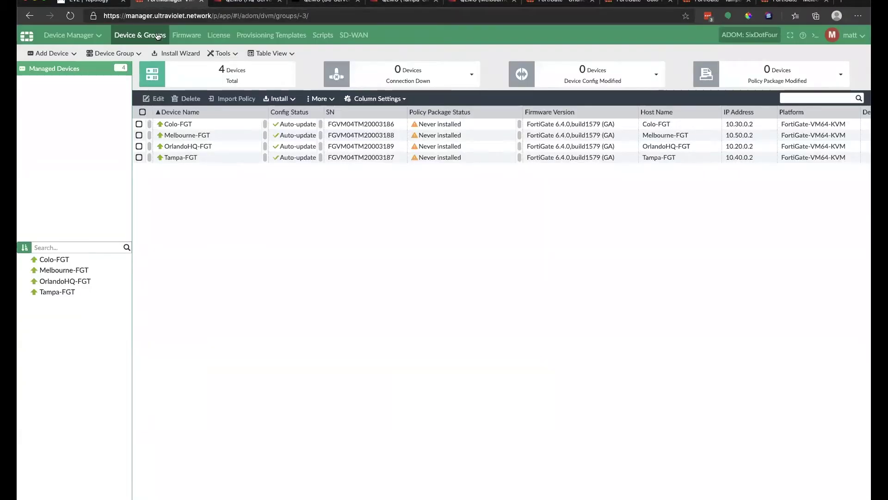
left_click(79, 40)
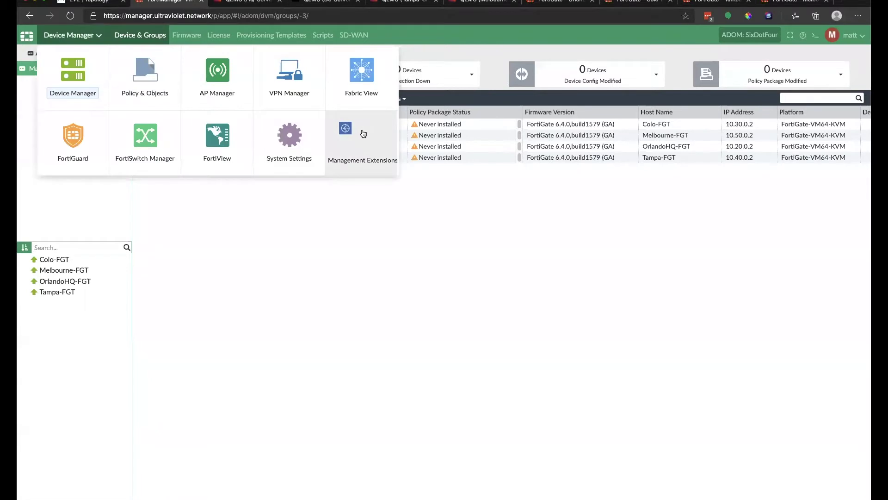
left_click(358, 136)
left_click(154, 74)
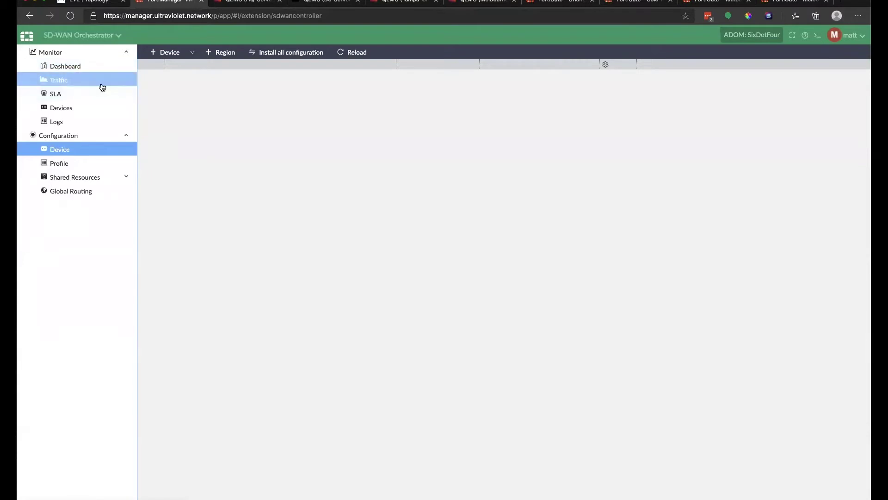
View the Orchestrator world map, then Shared Resources > Health Threshold with default 80% thresholds.
left_click(65, 67)
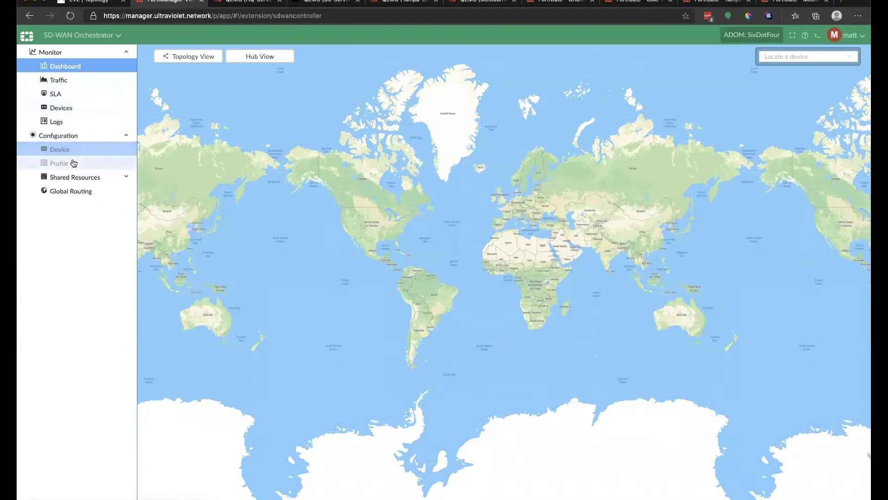
left_click(72, 176)
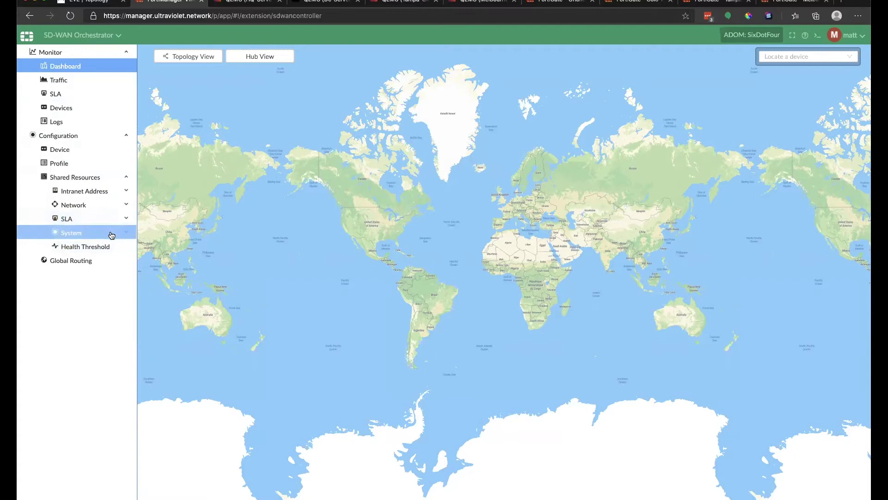
left_click(108, 247)
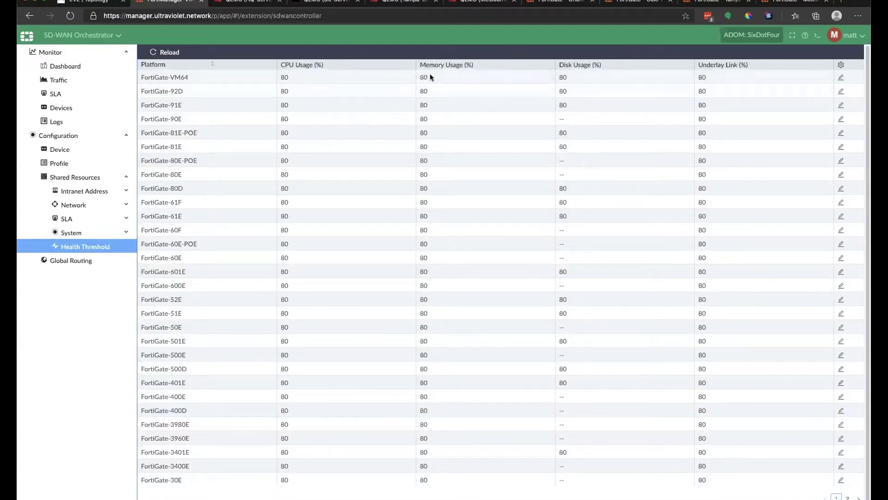
Expand Shared Resources System > SLA and show the HIGH, LOW and MEDIUM SLA quality levels.
left_click(88, 232)
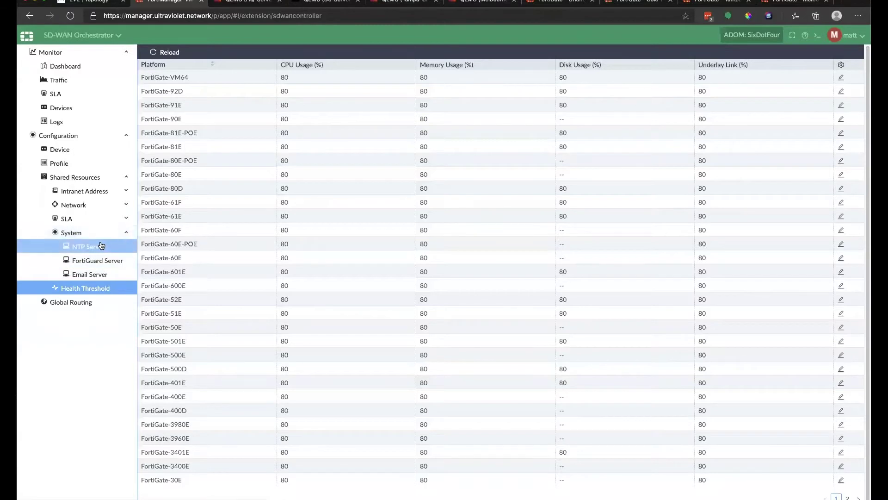
left_click(88, 223)
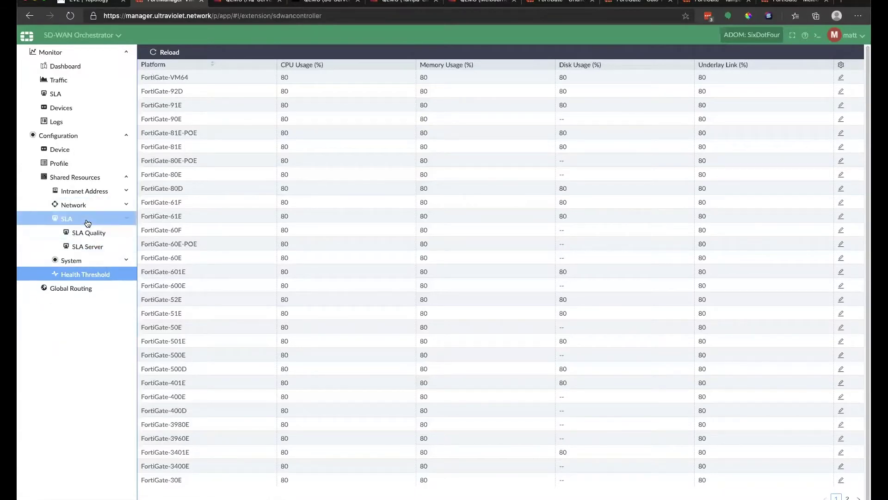
left_click(88, 234)
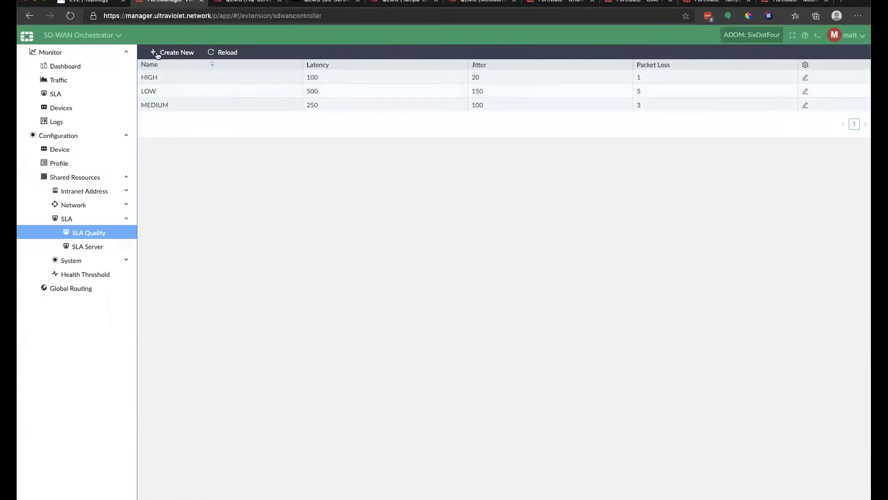
Cancel a new SLA quality level and list SLA servers like Default_AWS and Google_DNS.
left_click(188, 52)
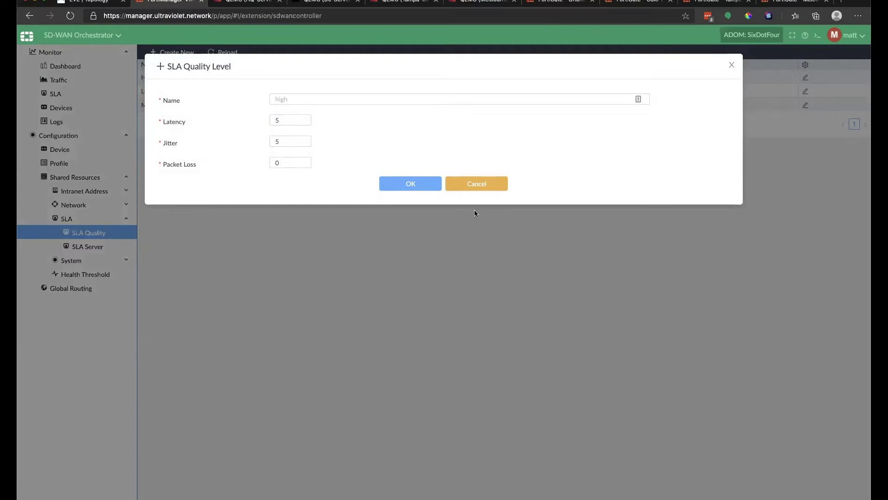
left_click(481, 186)
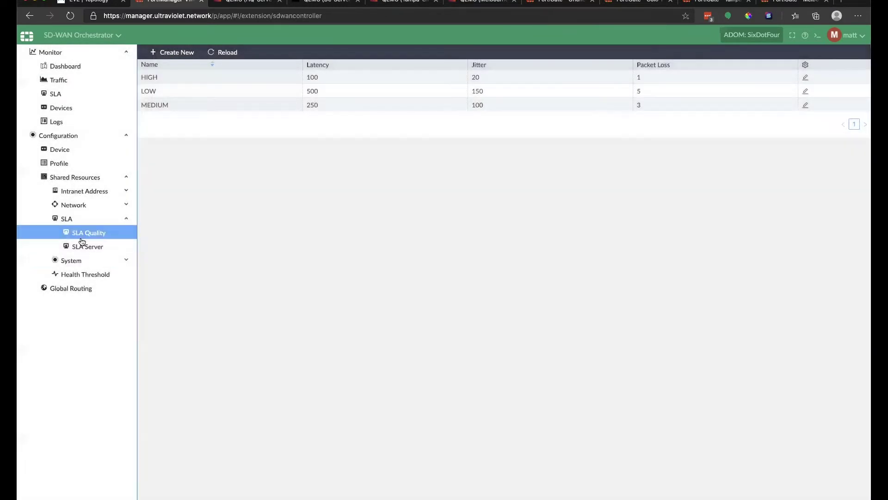
left_click(86, 248)
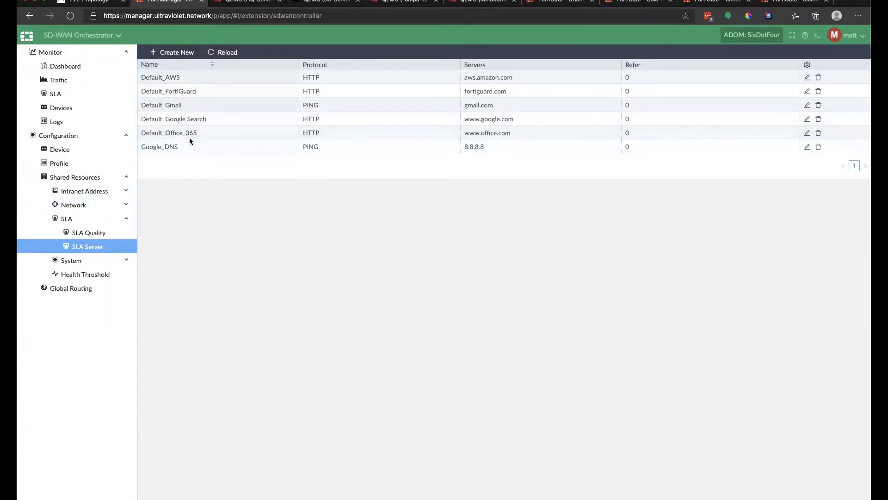
Browse DHCP server and relay lists, cancel a new relay, and show DNS entry UV-RootGate (10.220.47.1).
left_click(85, 209)
left_click(92, 223)
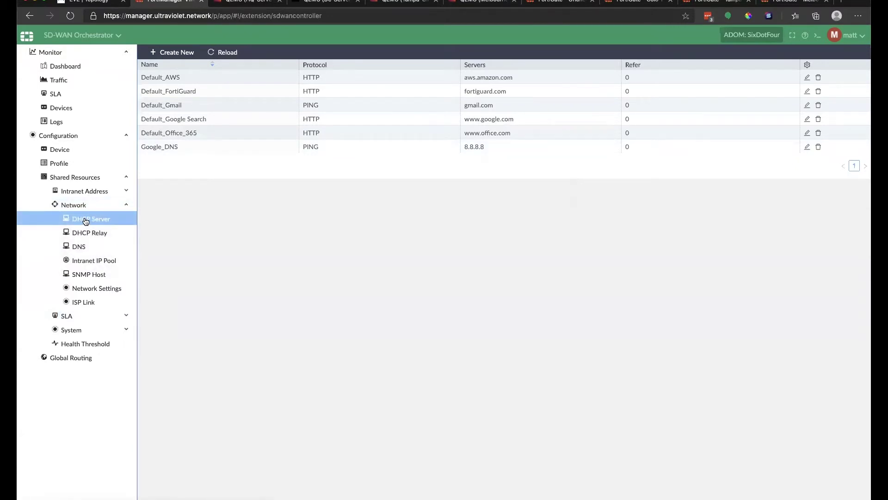
left_click(113, 233)
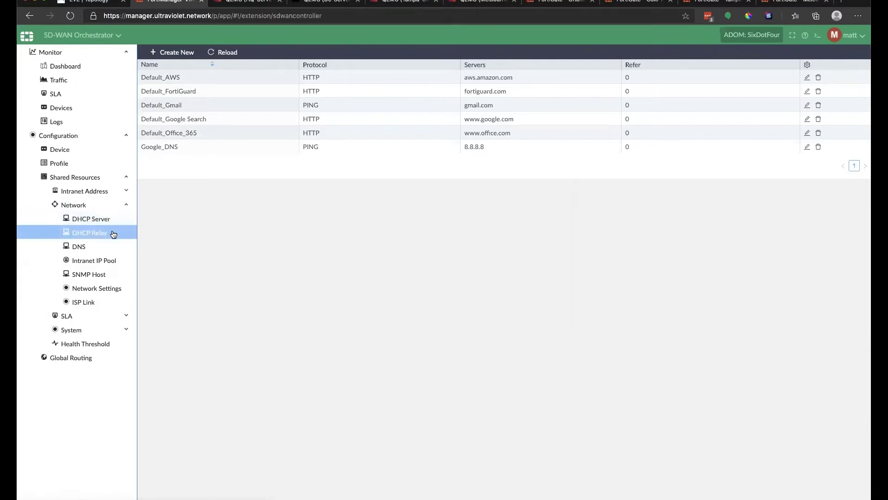
left_click(91, 222)
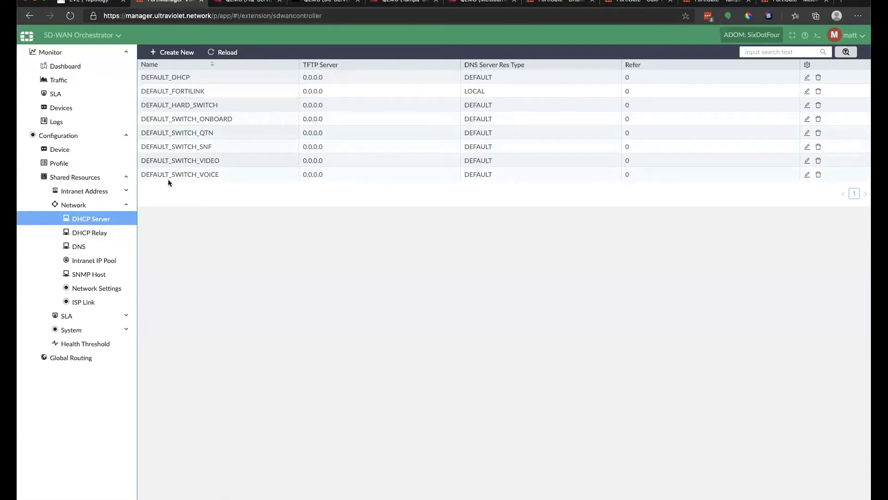
left_click(101, 234)
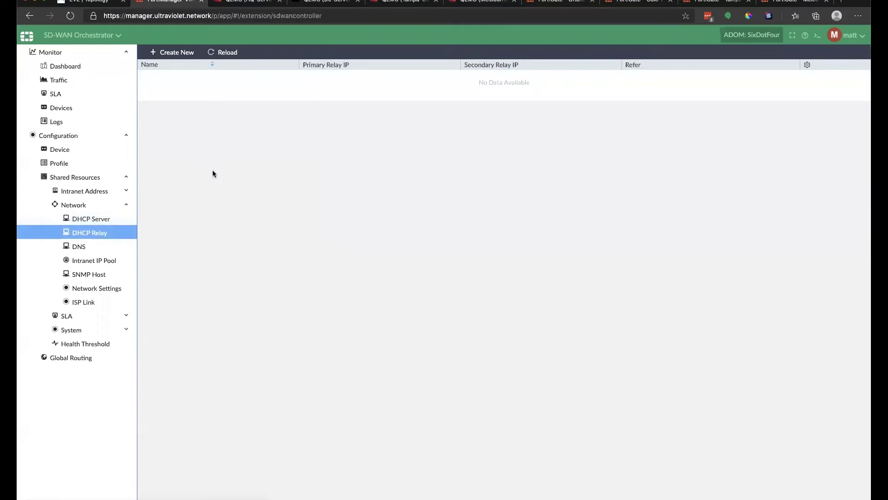
left_click(169, 52)
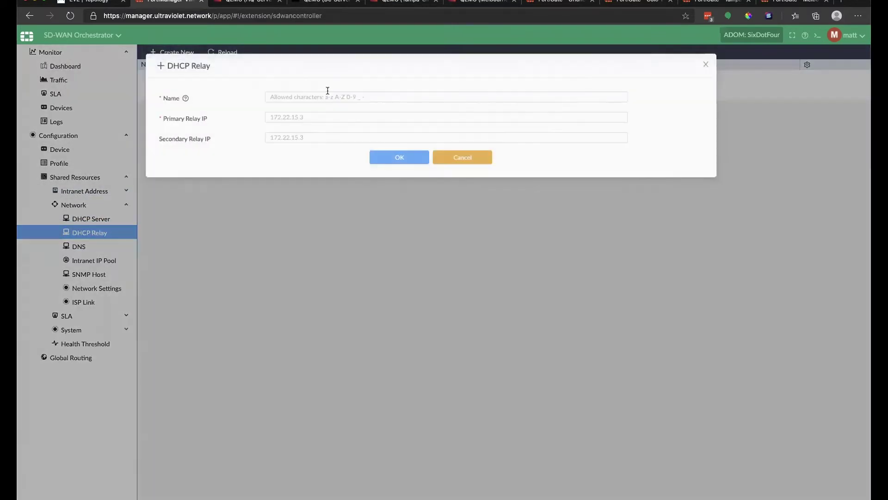
left_click(483, 163)
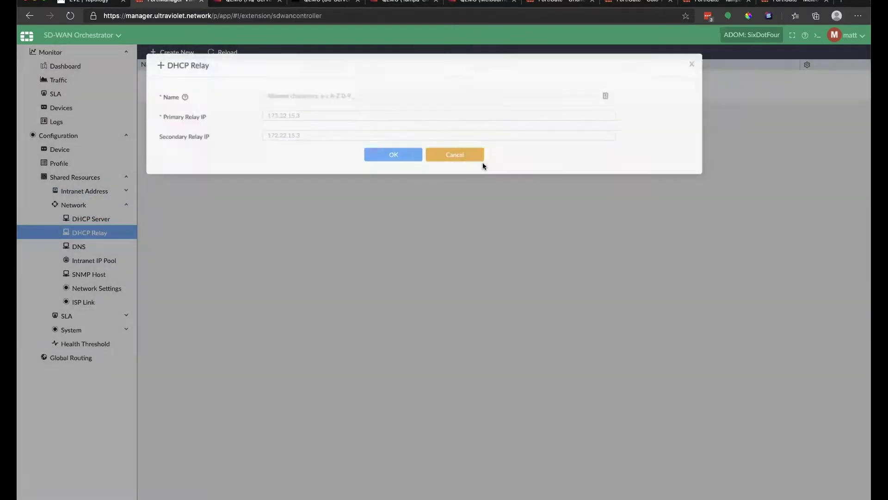
left_click(92, 245)
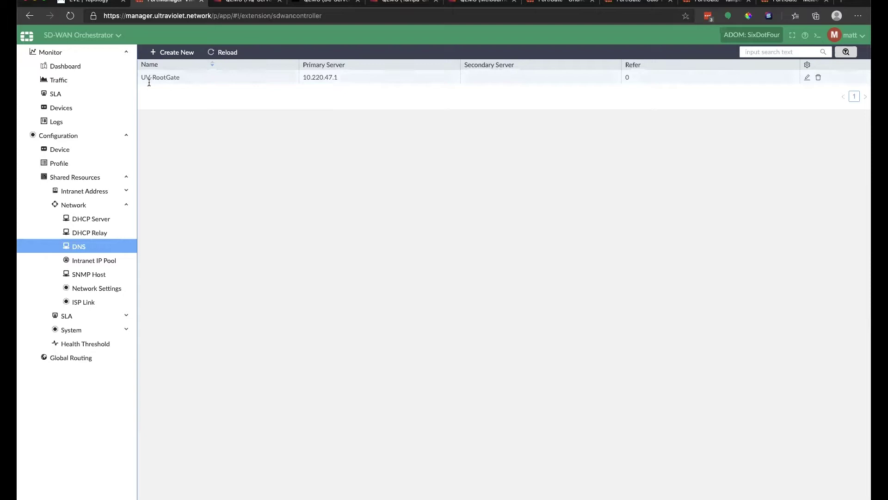
Review the intranet IP pools, pointing out subnets 10.130.0.0/16, 10.120.0.0/16 and 10.140.0.0/16.
left_click_drag(141, 77, 213, 73)
left_click(212, 73)
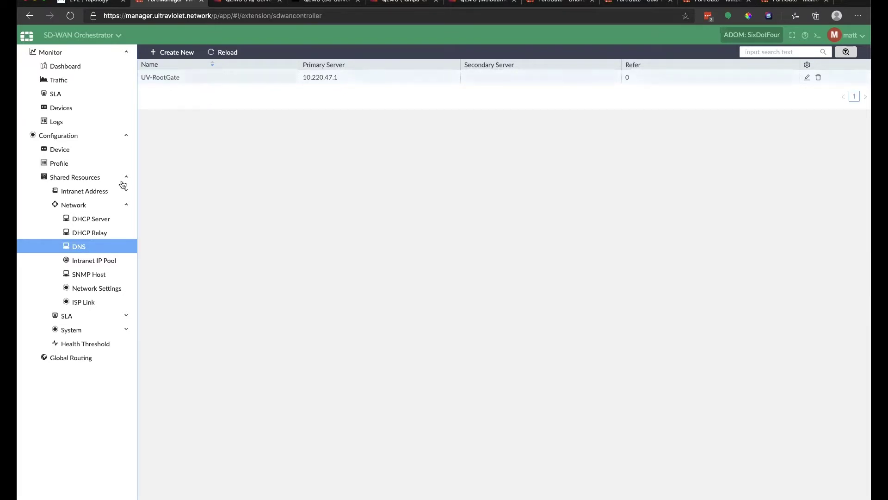
left_click(105, 260)
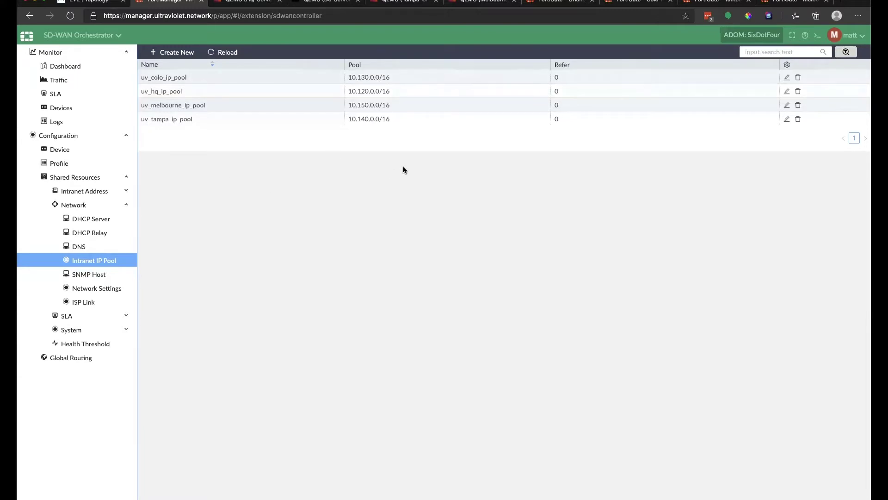
left_click_drag(358, 77, 366, 77)
left_click(365, 94)
left_click_drag(359, 90, 369, 91)
left_click(373, 77)
left_click_drag(390, 118, 387, 118)
left_click(257, 118)
Check the SNMP host list, then show the empty Intranet Address IPv4 Address list.
left_click(96, 276)
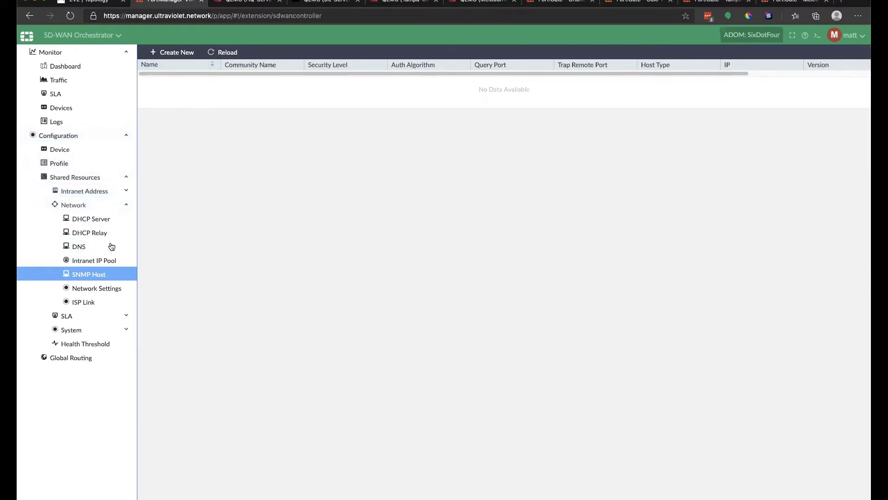
left_click(126, 205)
left_click(124, 193)
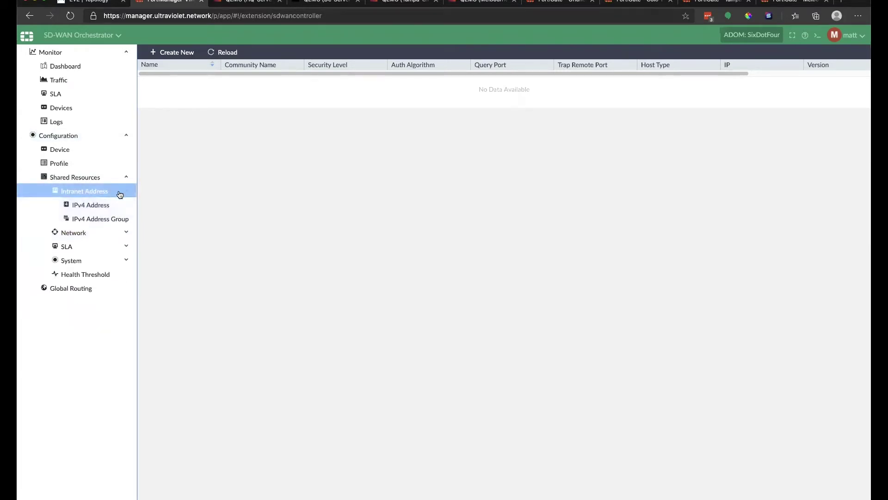
left_click(98, 206)
left_click(98, 211)
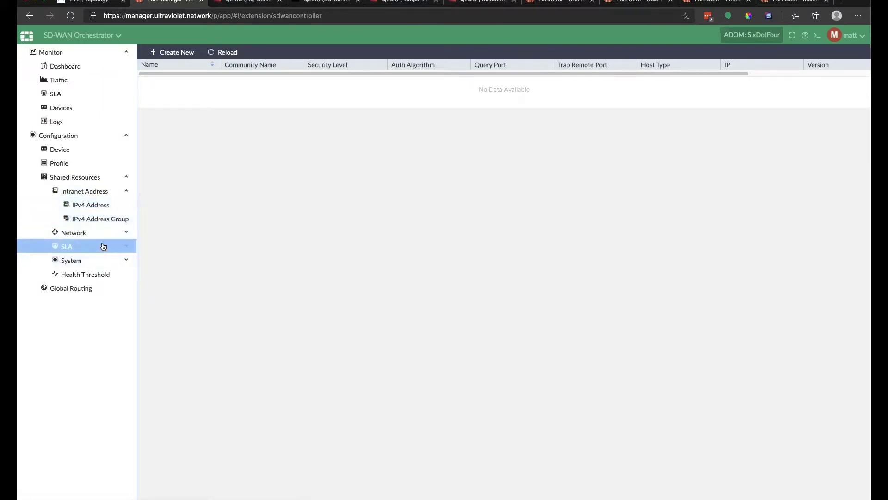
left_click(106, 205)
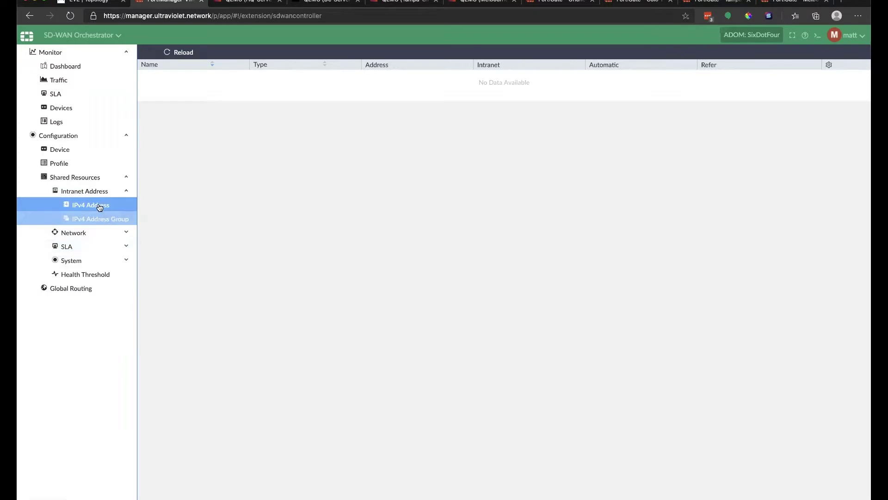
Start a new SD-WAN profile named ultraviolet_hub.
left_click(129, 194)
left_click(114, 163)
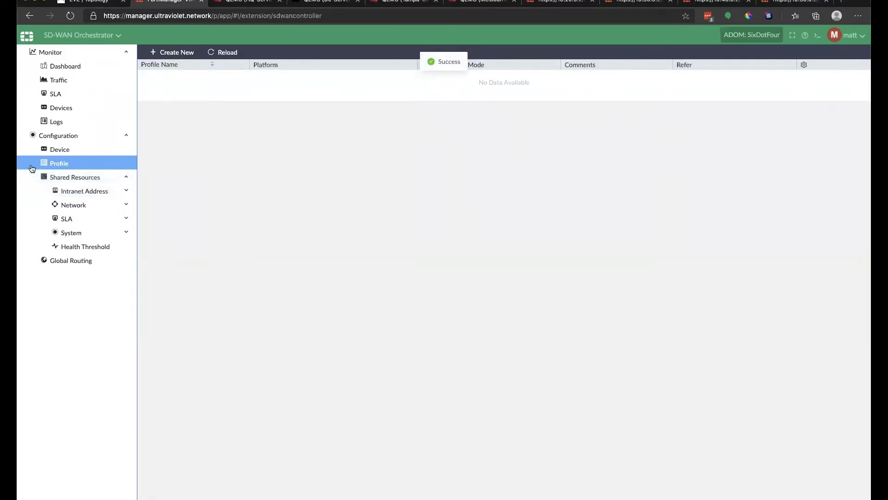
left_click(56, 263)
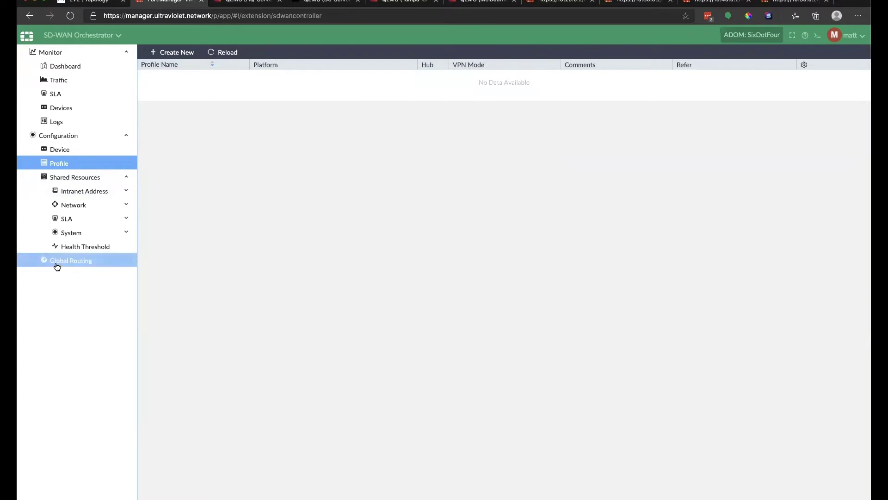
left_click(174, 52)
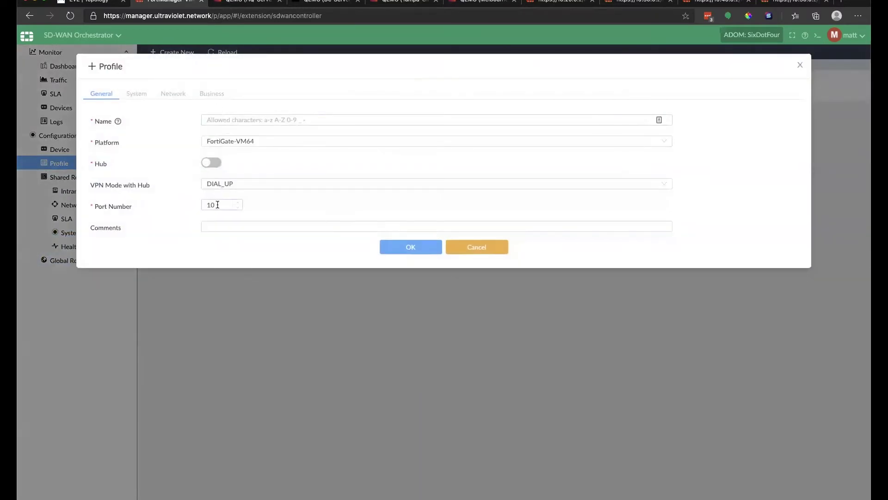
left_click(240, 119)
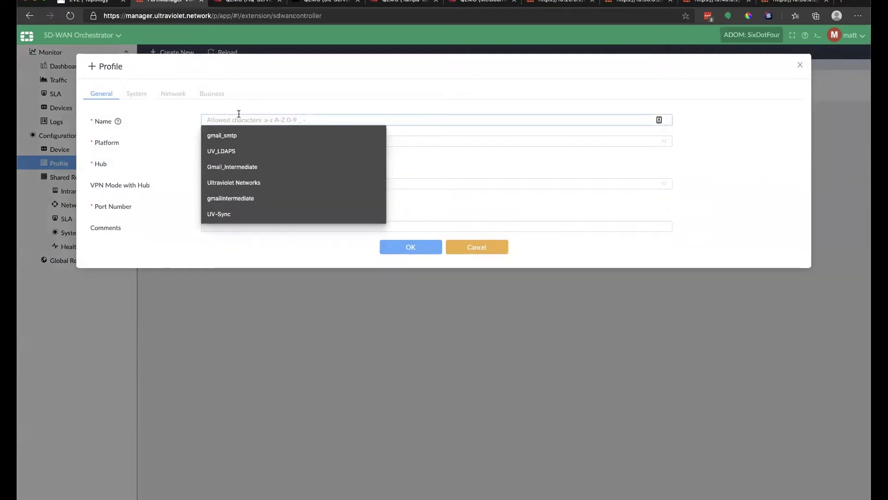
type("ult")
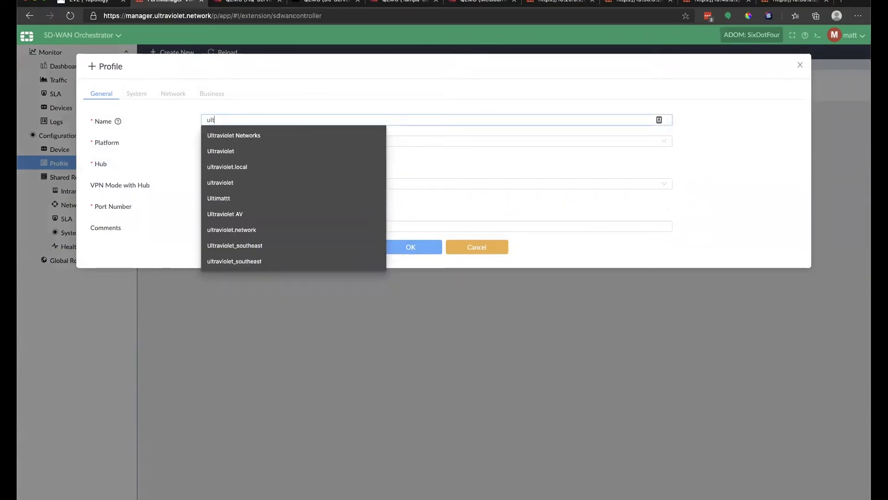
type("raviolet)")
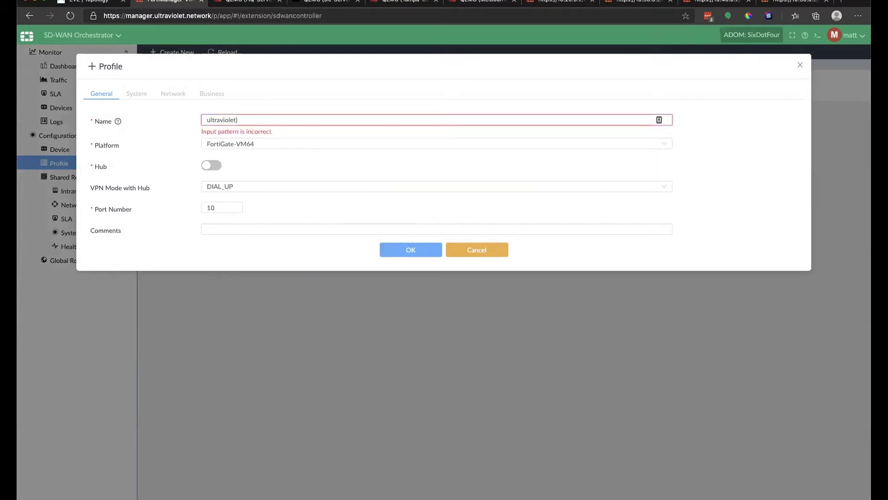
key("BackSpace")
type("_hub")
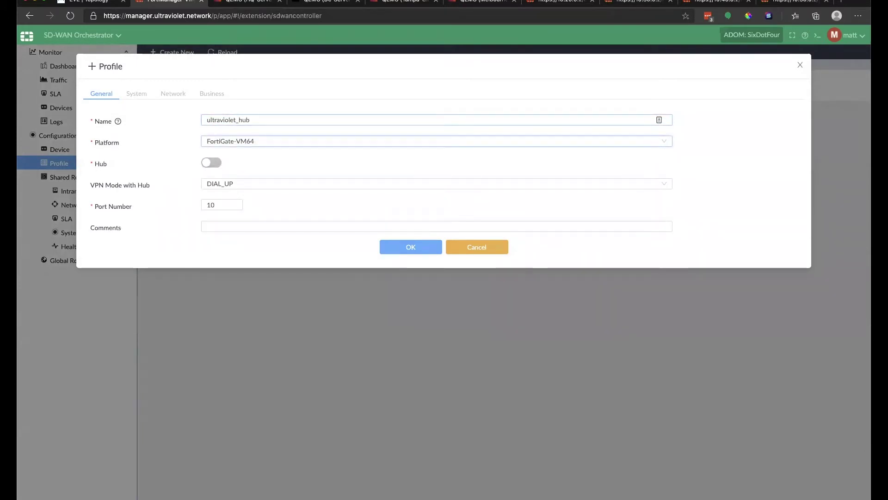
key("Tab")
Make it a hub with DIAL_UP VPN, port 4, max 10 edges, comment 'Ultraviolet Hub Config', and save.
left_click(205, 163)
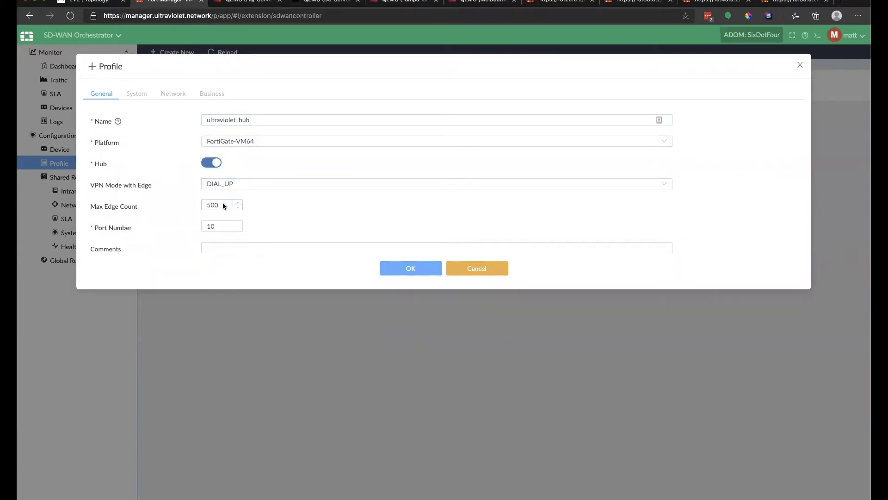
left_click(244, 185)
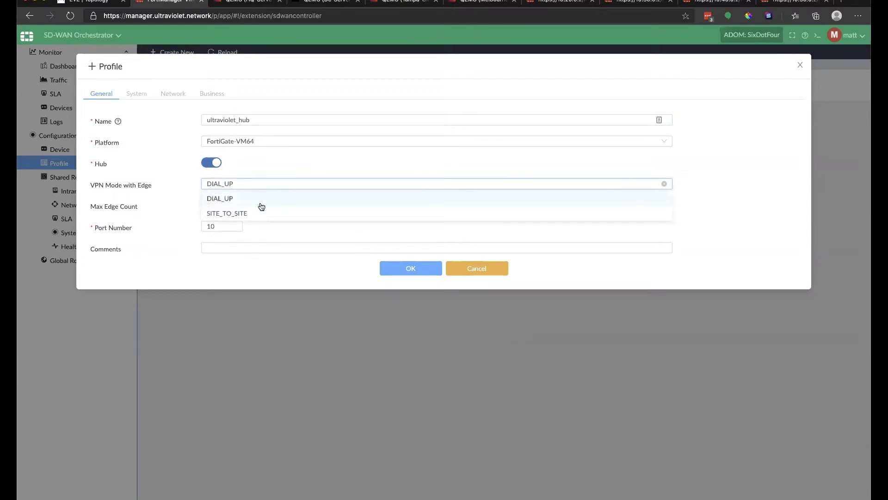
left_click(251, 199)
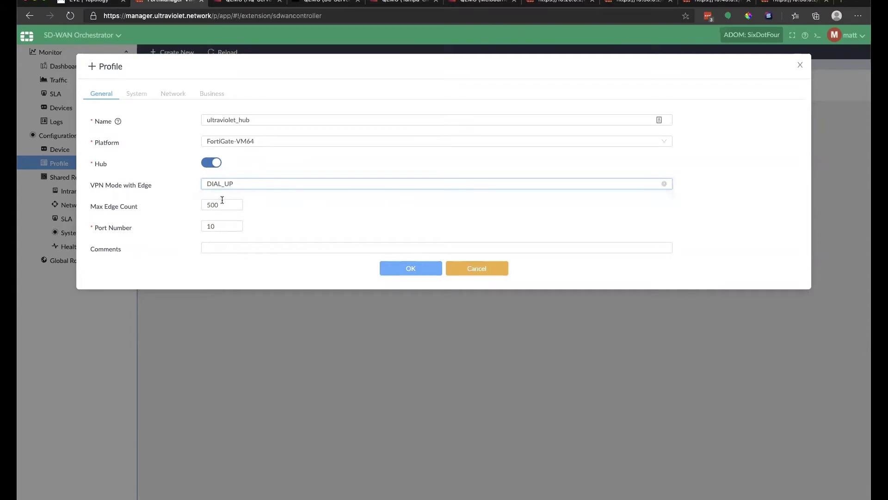
left_click_drag(223, 227, 190, 227)
type("4")
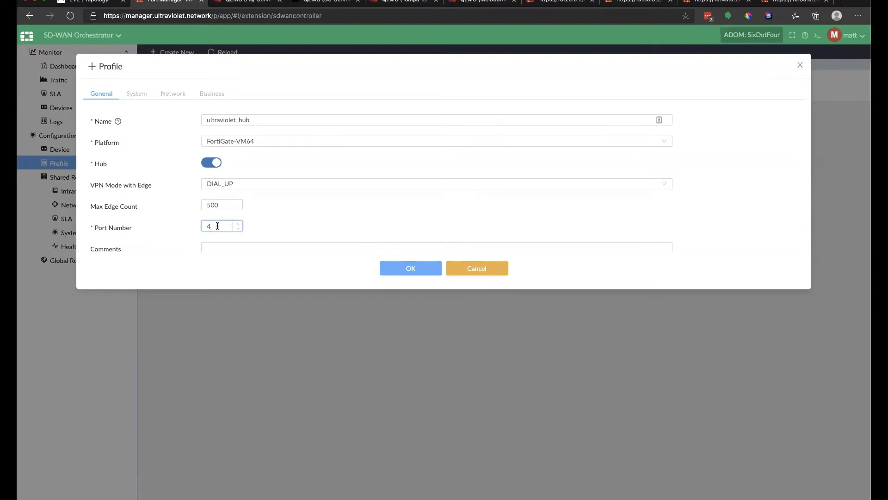
left_click_drag(224, 206, 186, 209)
type("10")
left_click(228, 248)
left_click(236, 263)
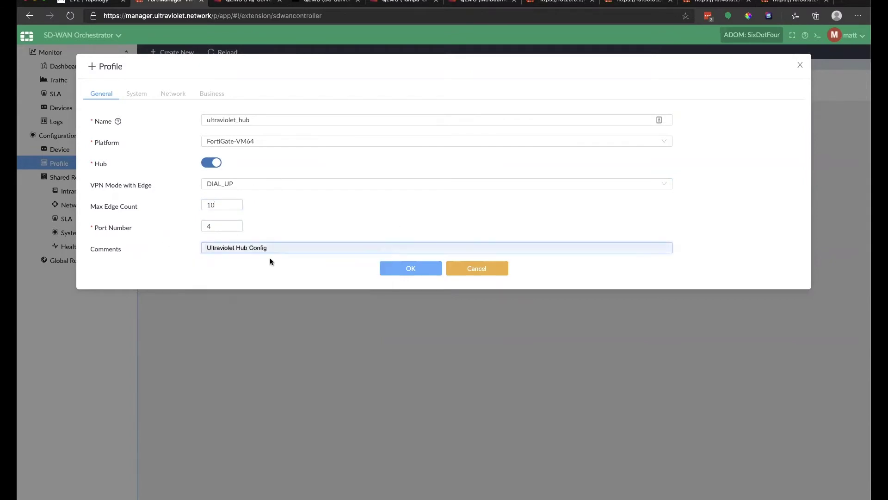
left_click(402, 270)
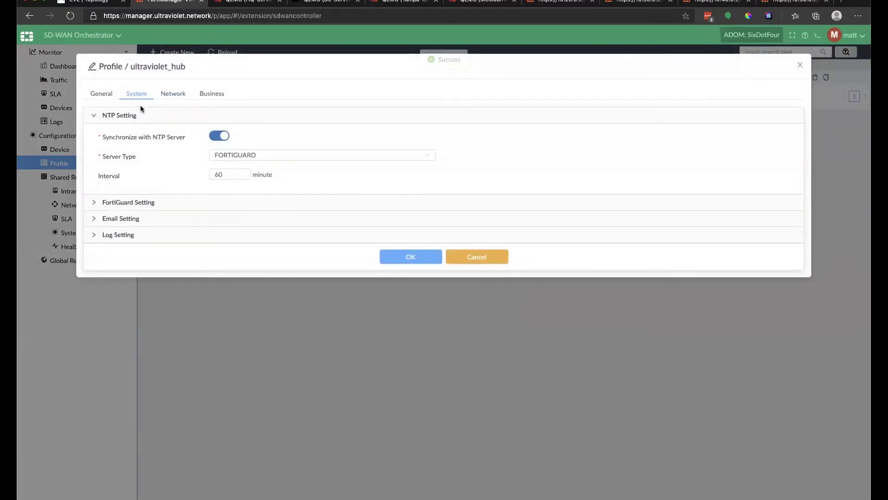
Review ultraviolet_hub's FortiGuard, Email and Log settings, then view its port1/port2 network settings.
left_click(94, 204)
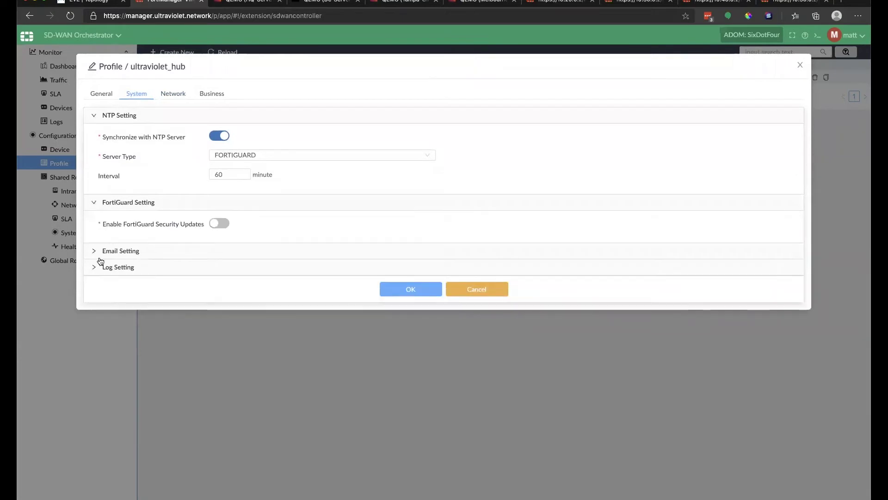
left_click(94, 251)
left_click(95, 301)
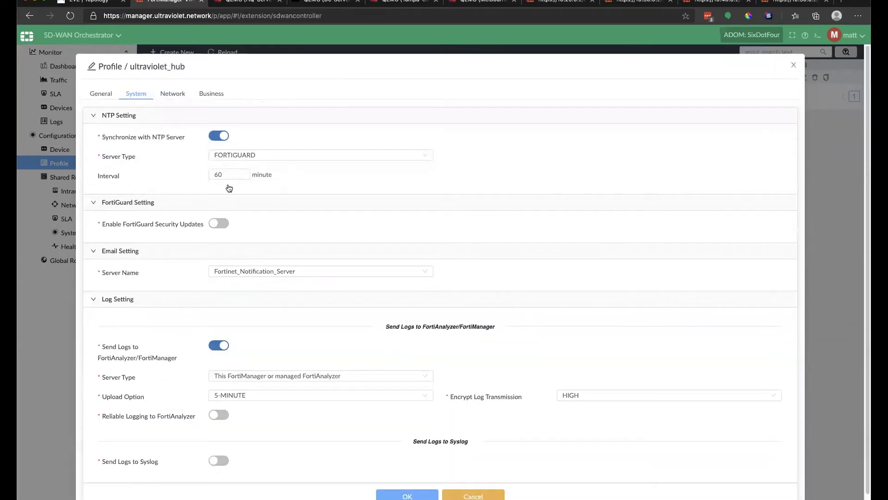
left_click(171, 94)
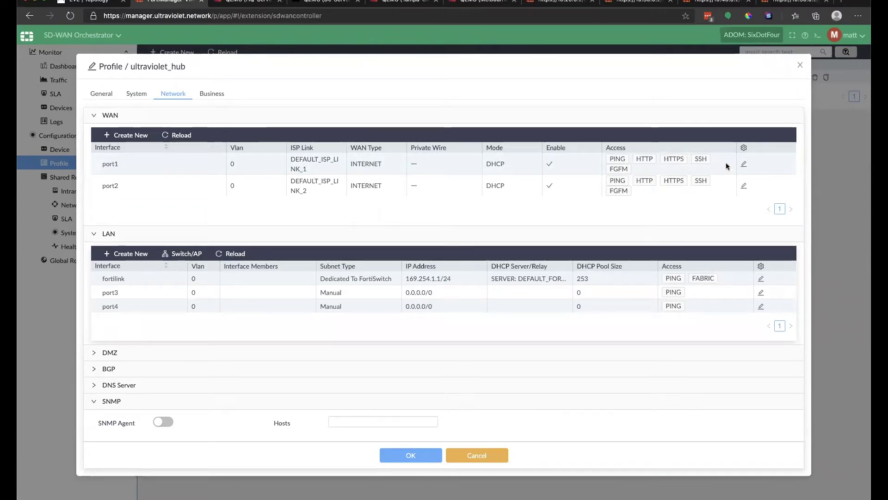
Set WAN port1 to STATIC, ADVPN INSIDE_REGION, ISP-A-Wired, without HTTP access, and save.
left_click(744, 164)
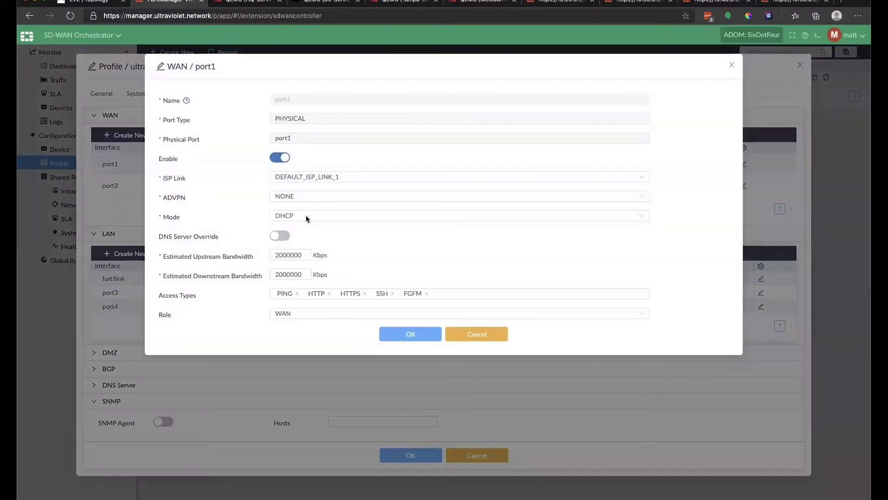
left_click(307, 217)
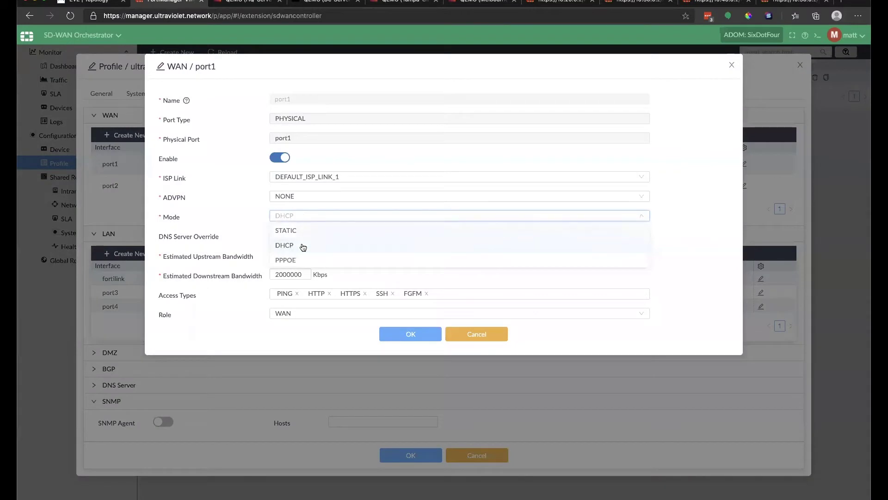
left_click(303, 231)
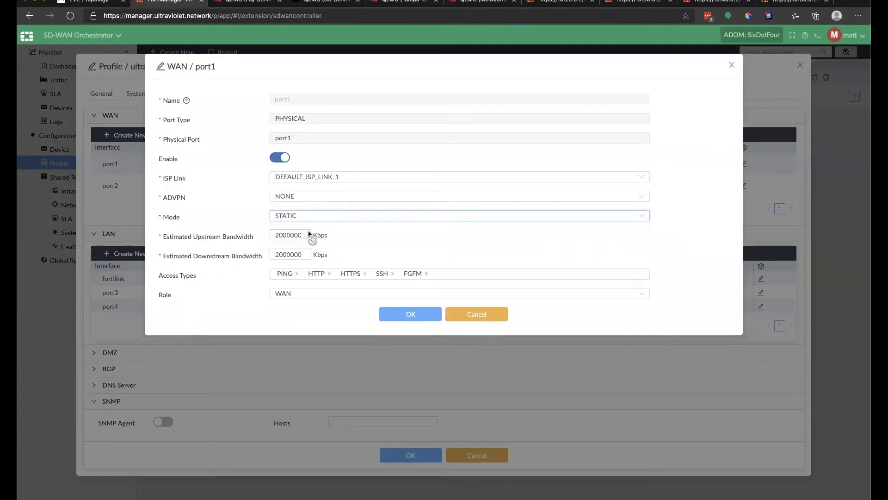
left_click(306, 198)
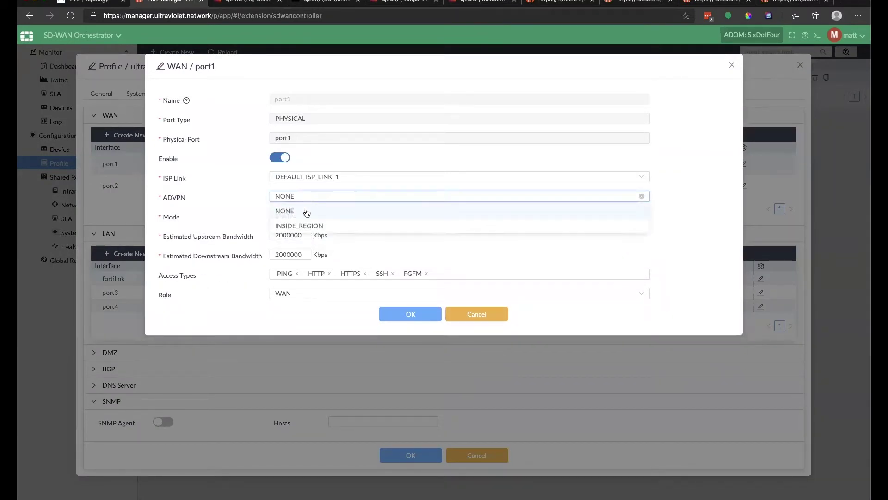
left_click(307, 227)
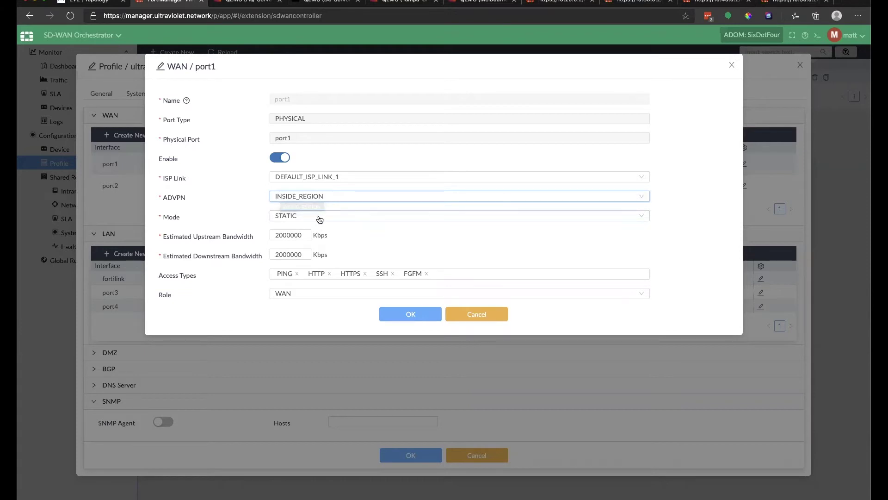
left_click(329, 273)
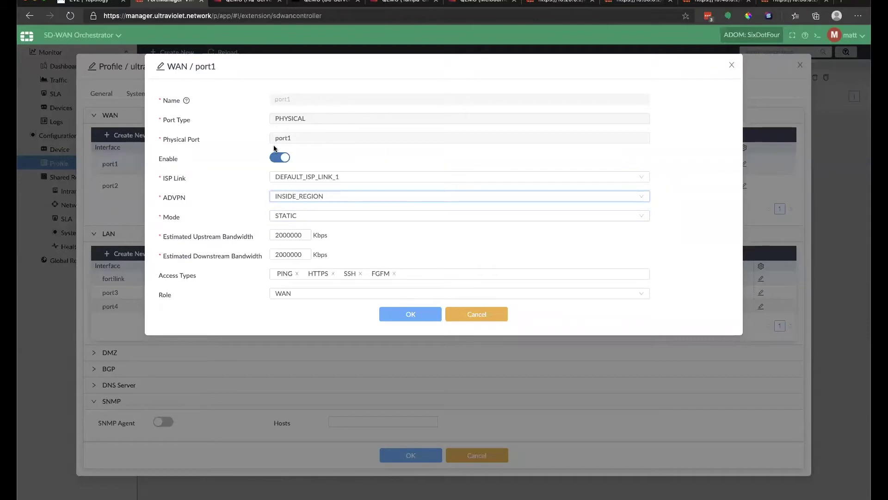
left_click(365, 178)
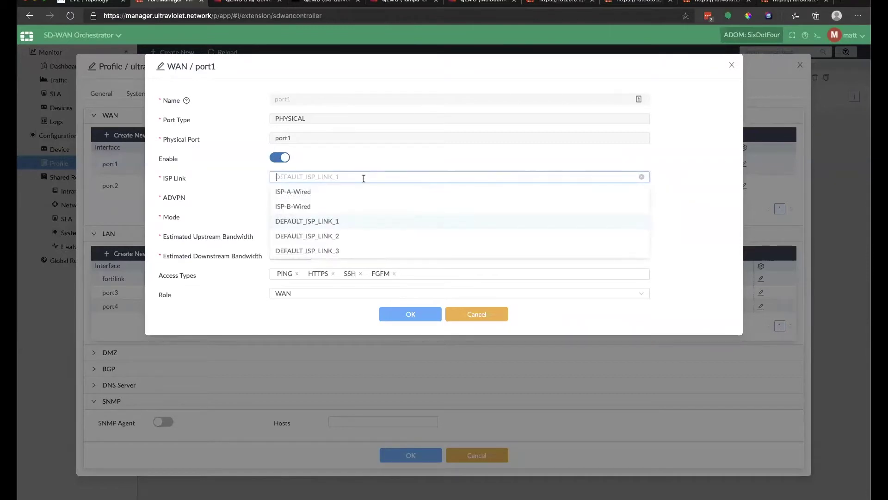
left_click(314, 194)
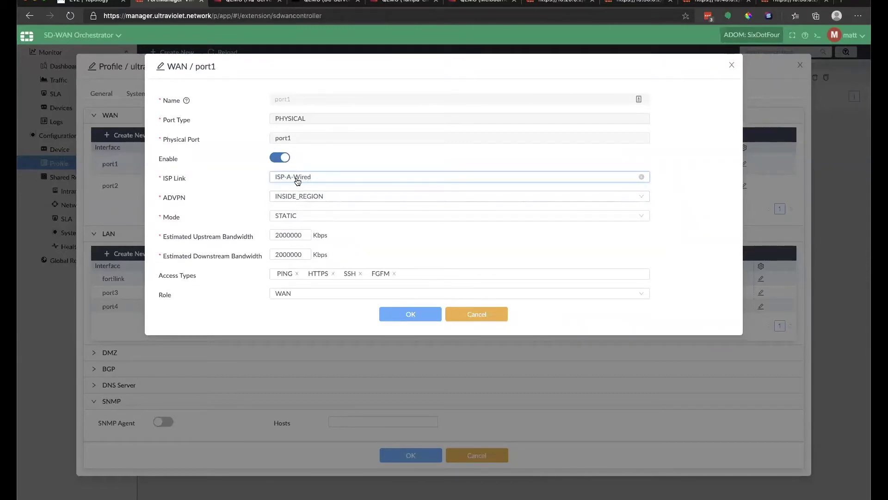
left_click(395, 178)
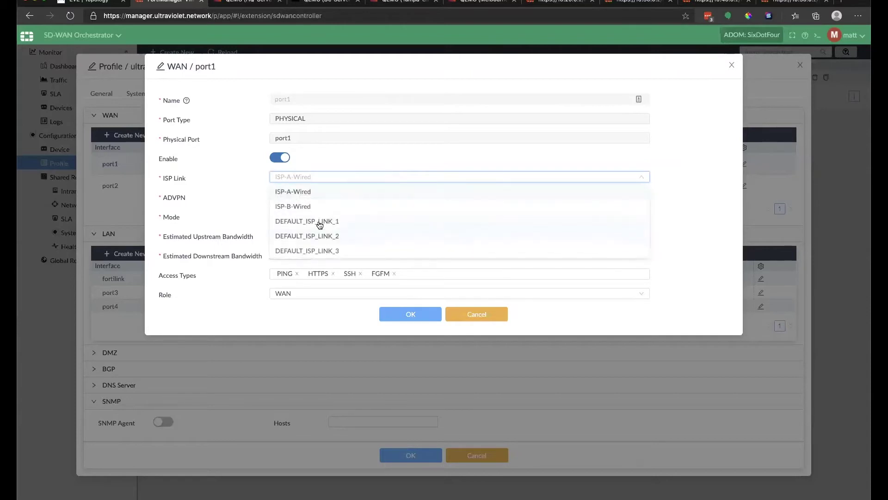
left_click(334, 193)
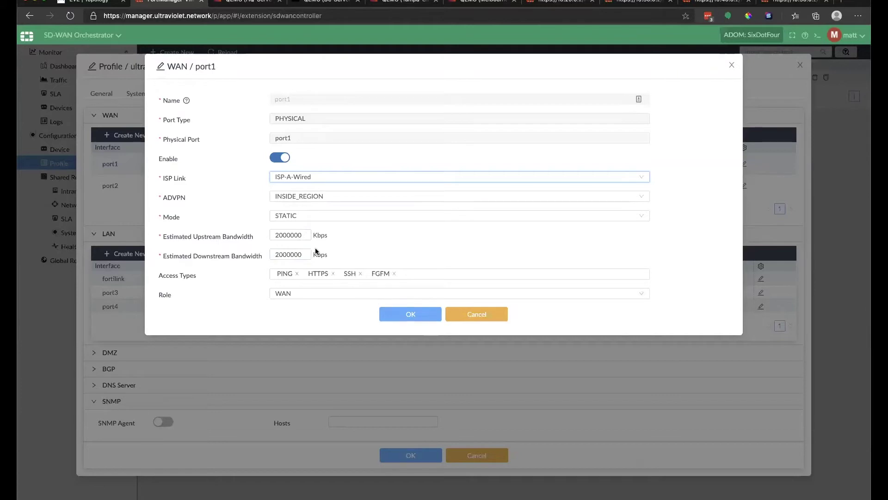
left_click(416, 311)
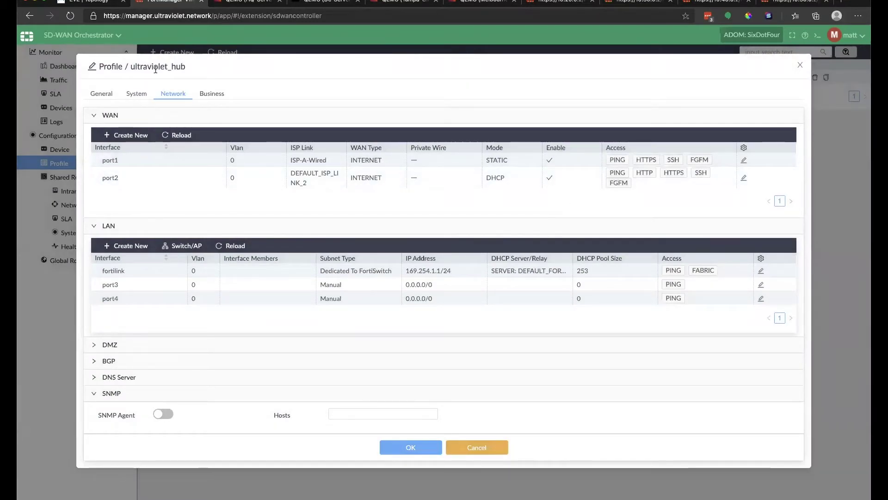
Set WAN port2 to ISP-B-Wired, ADVPN INSIDE_REGION, STATIC mode, drop HTTP access, and save.
left_click(744, 177)
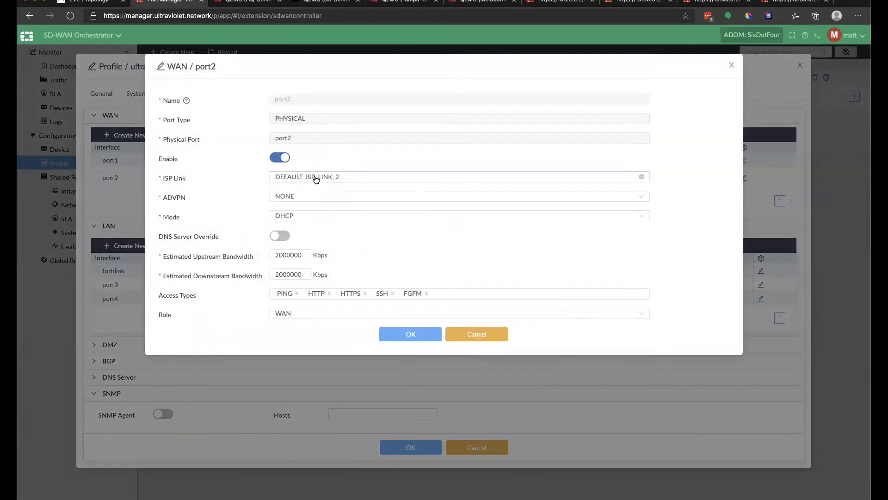
left_click(321, 178)
left_click(312, 204)
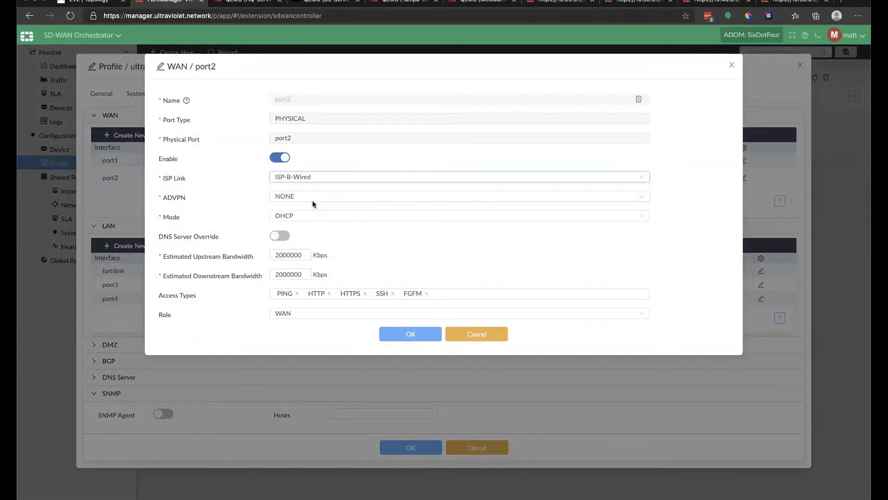
left_click(311, 198)
left_click(303, 224)
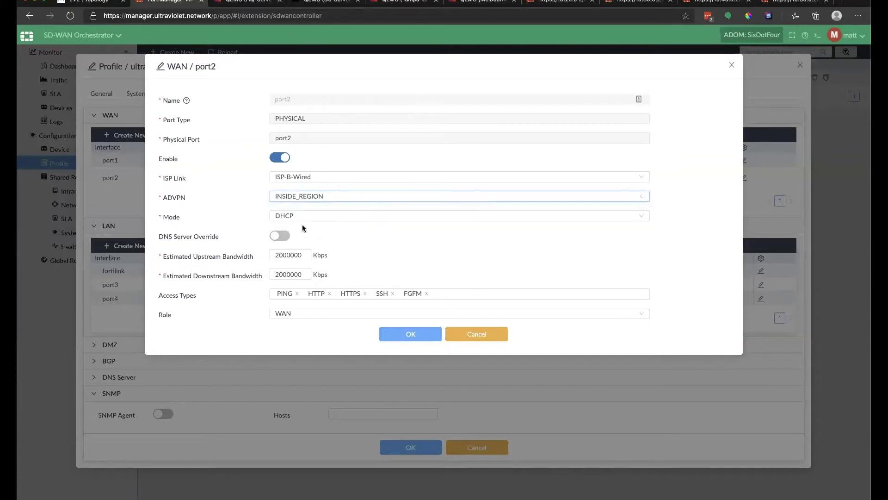
left_click(312, 217)
left_click(300, 229)
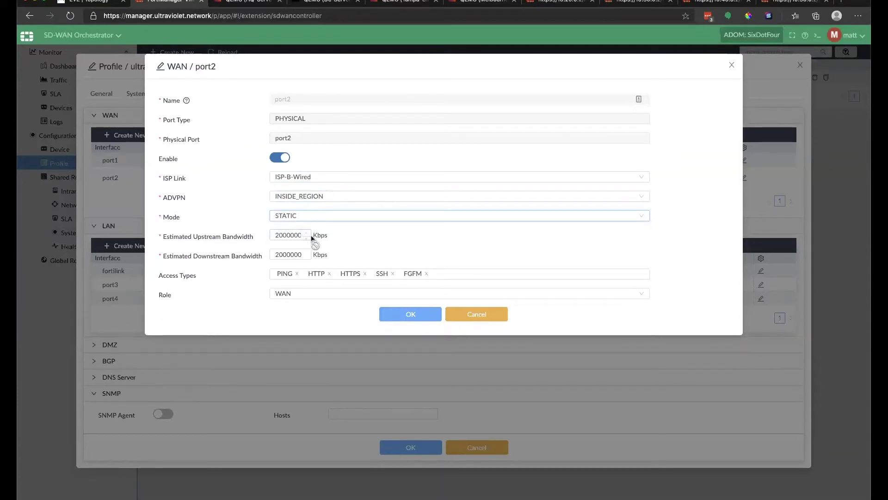
left_click(330, 274)
left_click(404, 314)
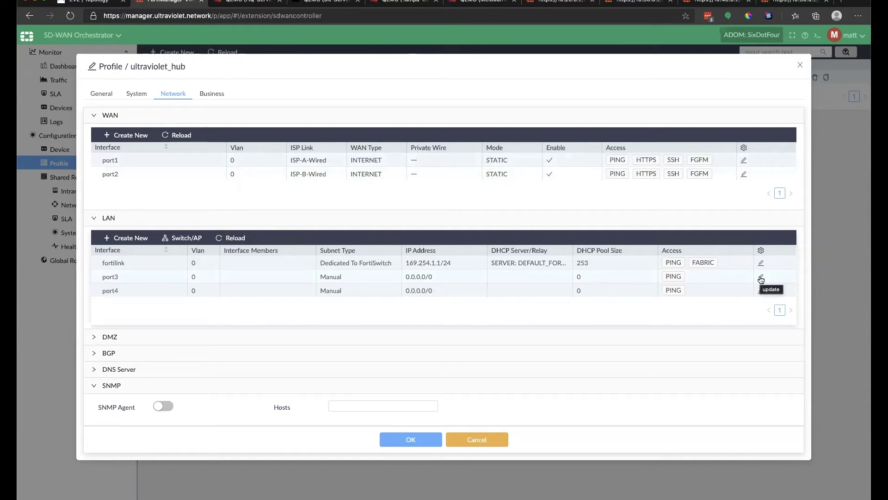
Keep LAN port3 unchanged and choose UV-RootGate as the profile's DNS server.
left_click(761, 277)
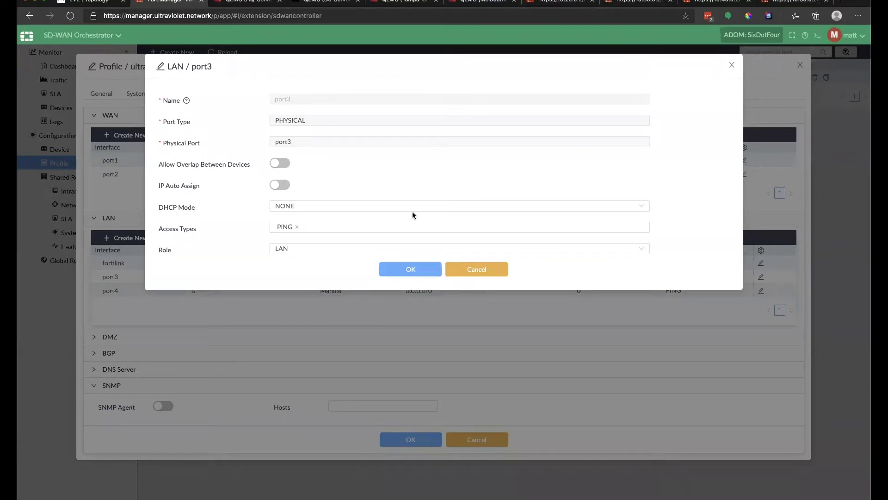
left_click(394, 269)
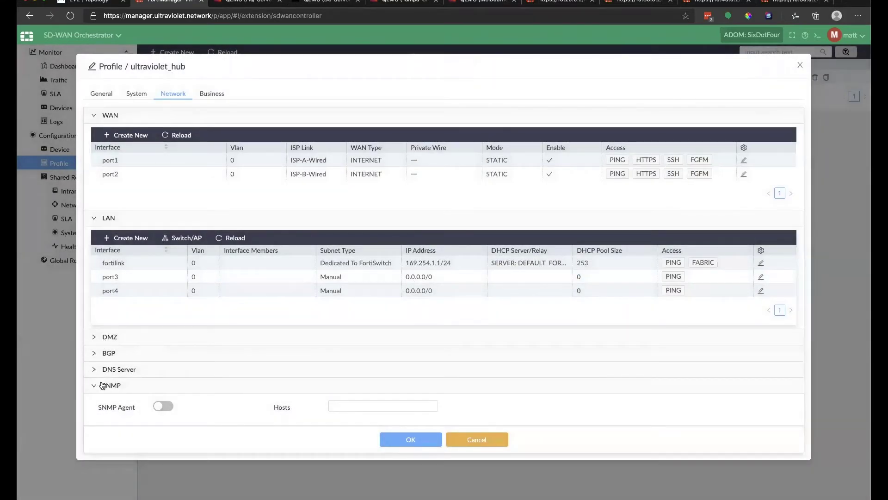
left_click(95, 369)
left_click(245, 390)
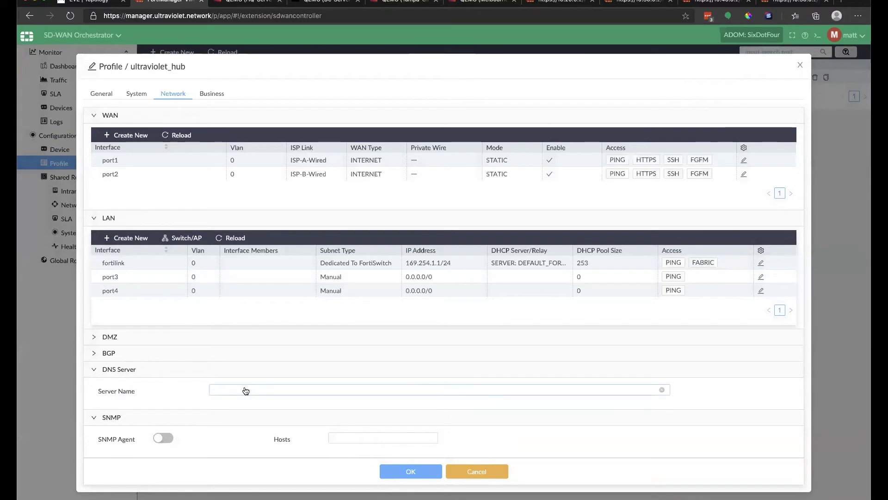
left_click(237, 404)
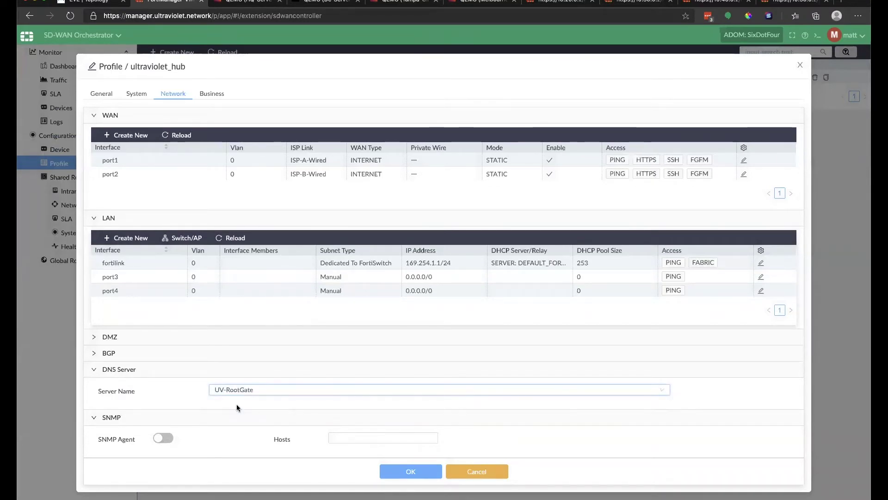
Review the BGP Local AS and Router ID options and the DMZ interface list without changes.
left_click(96, 354)
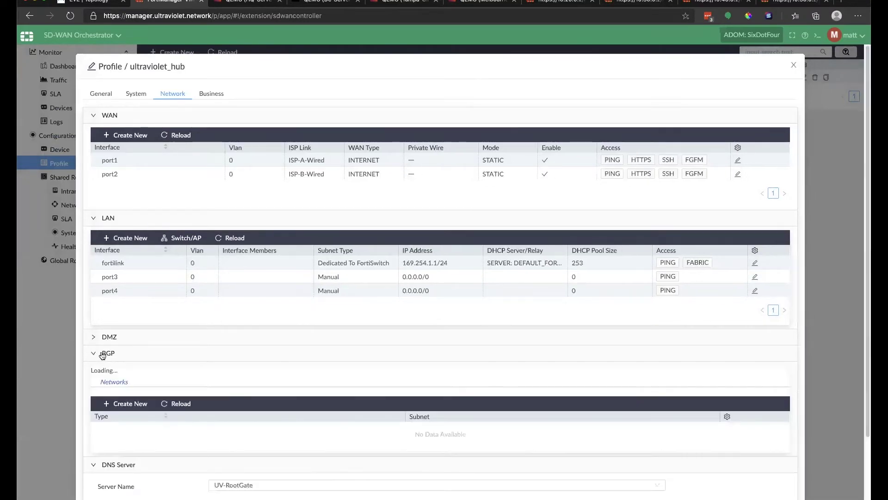
left_click(97, 353)
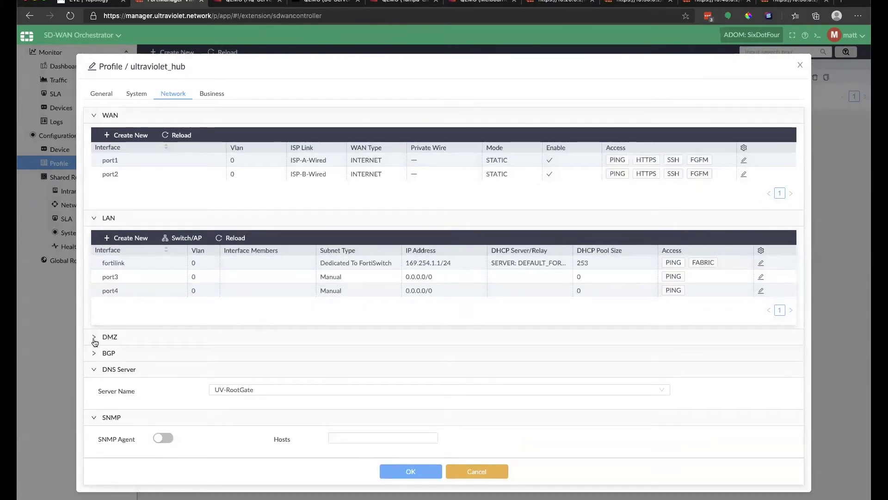
left_click(96, 353)
left_click(331, 374)
left_click(622, 375)
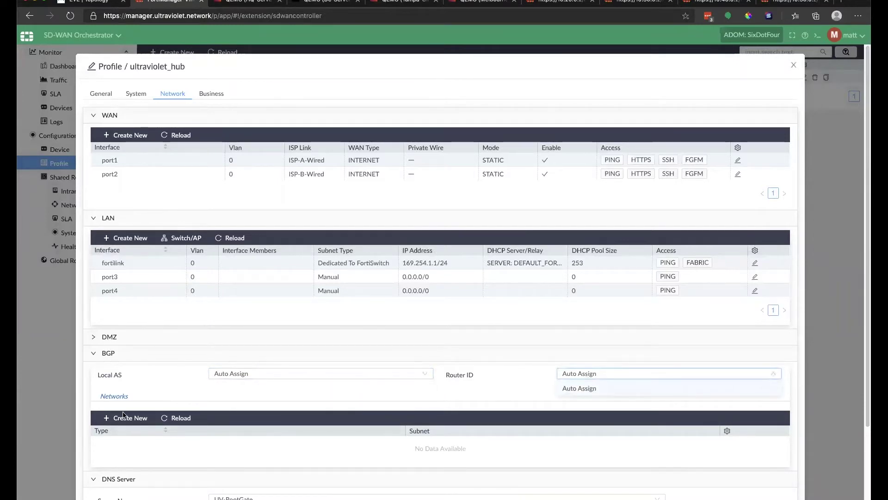
left_click(97, 353)
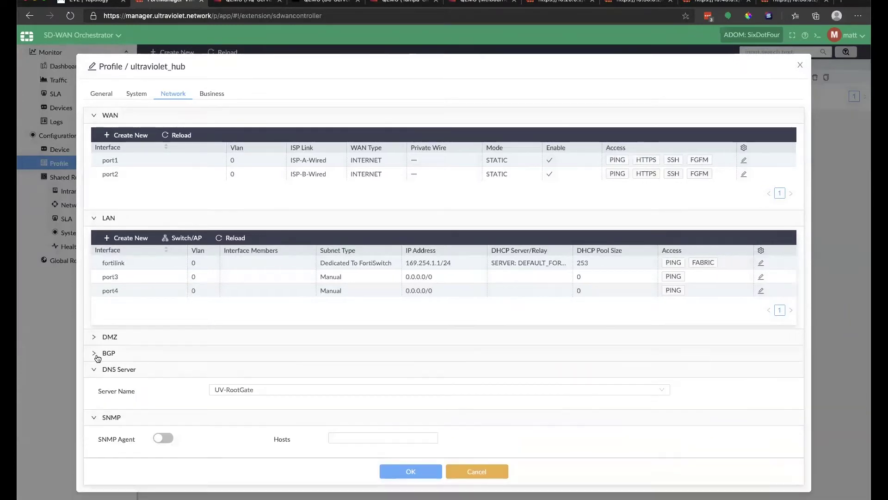
left_click(95, 370)
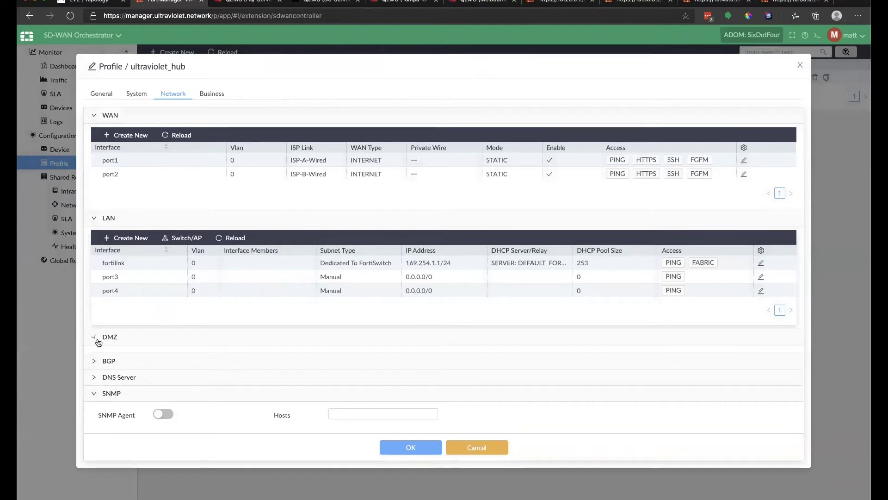
left_click(94, 340)
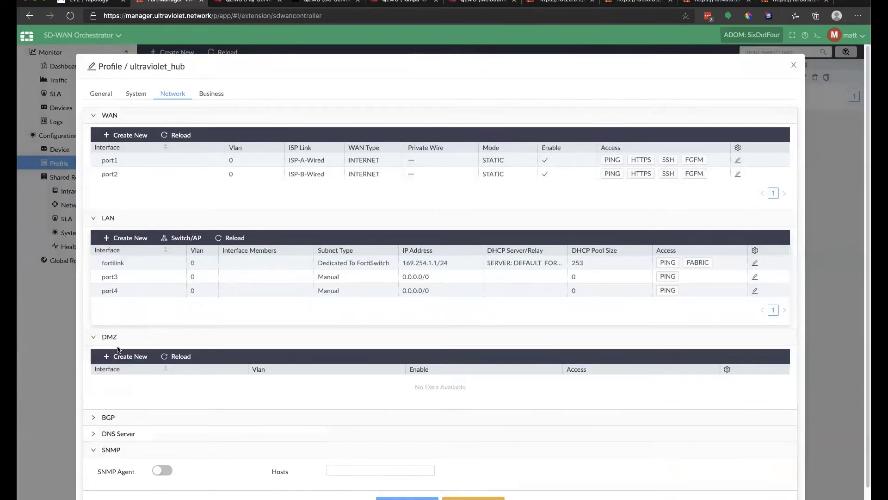
left_click(95, 336)
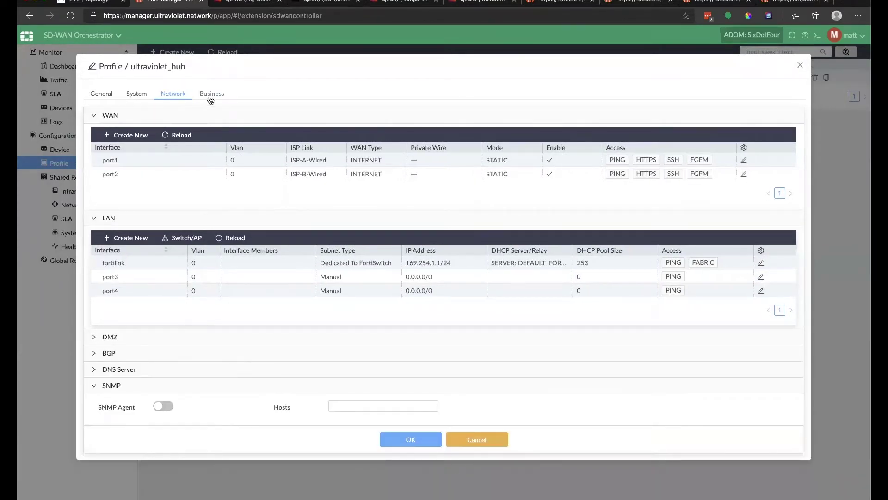
Open a blank Business Rule form from ultraviolet_hub's Business rules list.
left_click(212, 94)
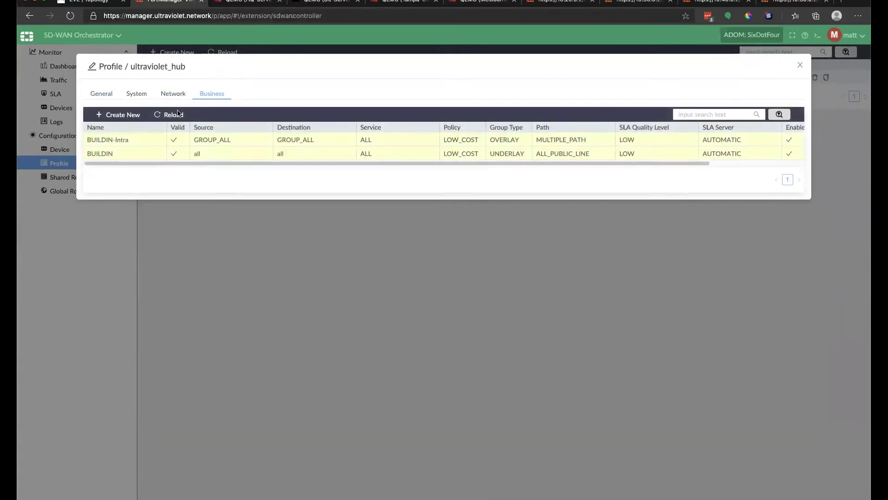
left_click(156, 113)
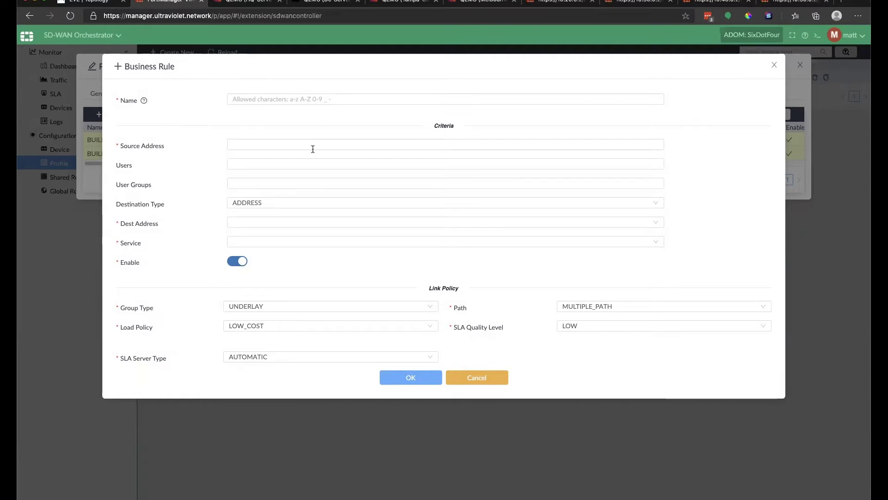
Keep the hub rule's UNDERLAY group, LOW_COST load policy, LOW SLA quality and MULTIPLE_PATH path.
left_click(244, 141)
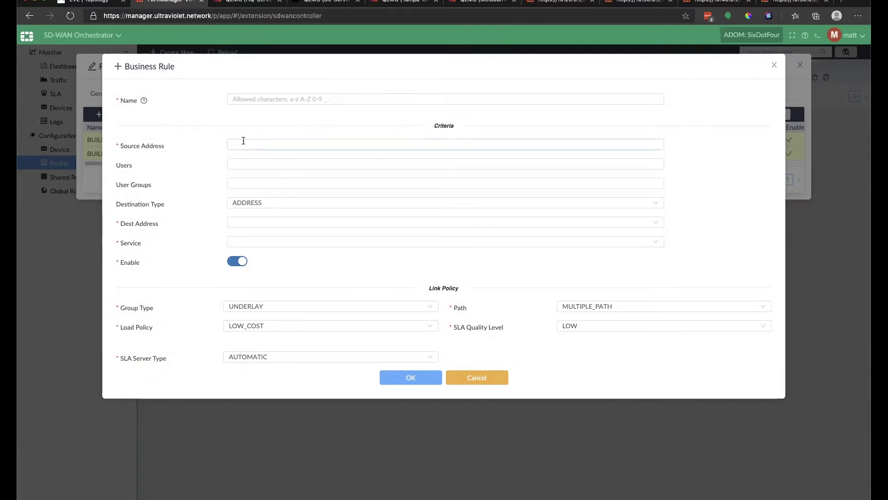
left_click(268, 185)
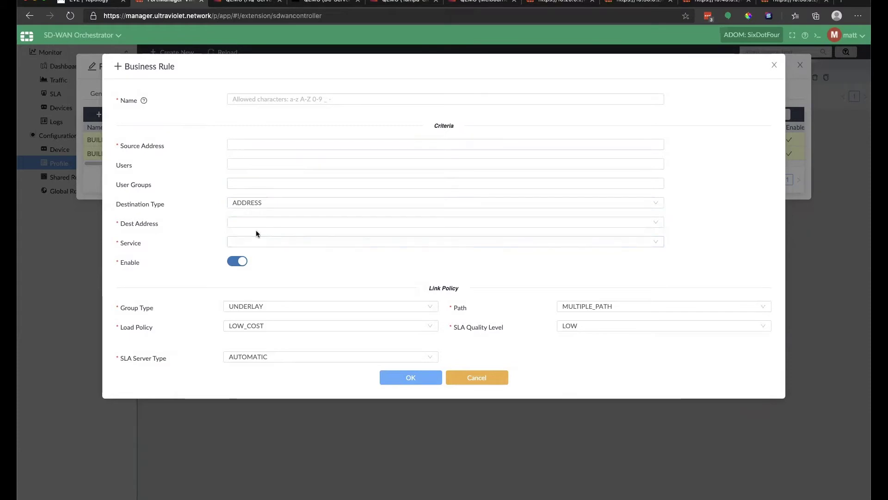
left_click(295, 308)
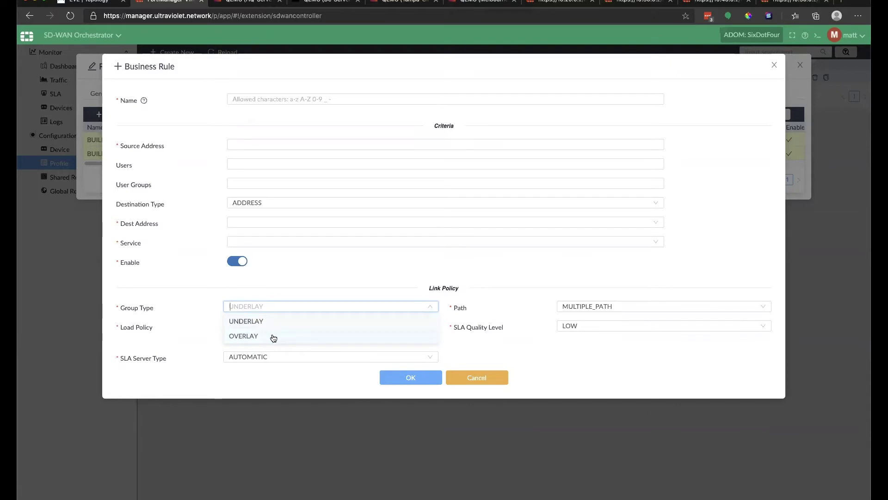
left_click(460, 354)
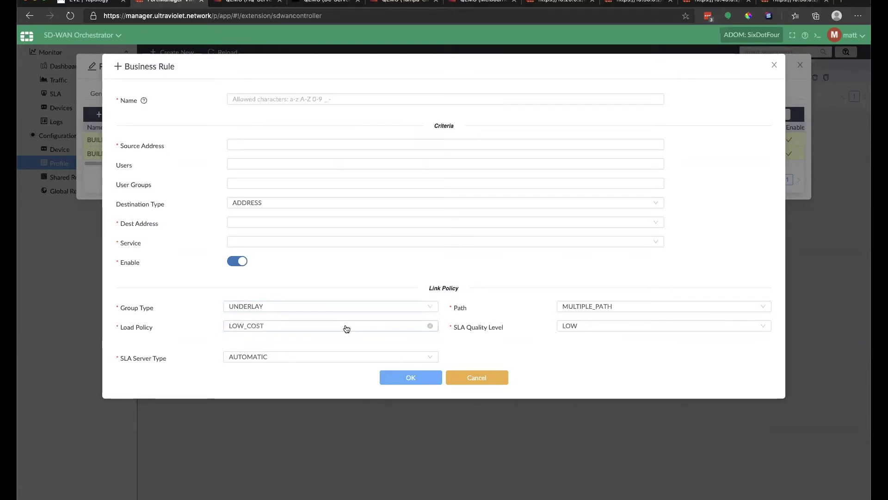
left_click(347, 325)
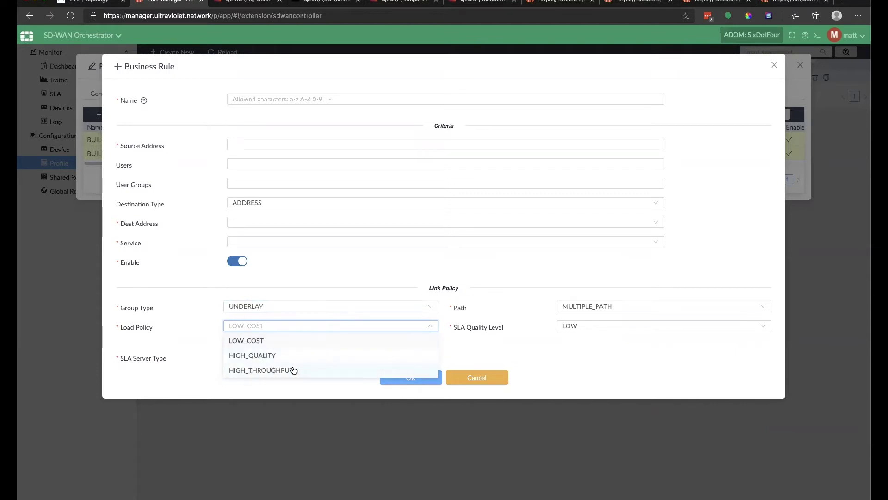
left_click(479, 344)
left_click(597, 326)
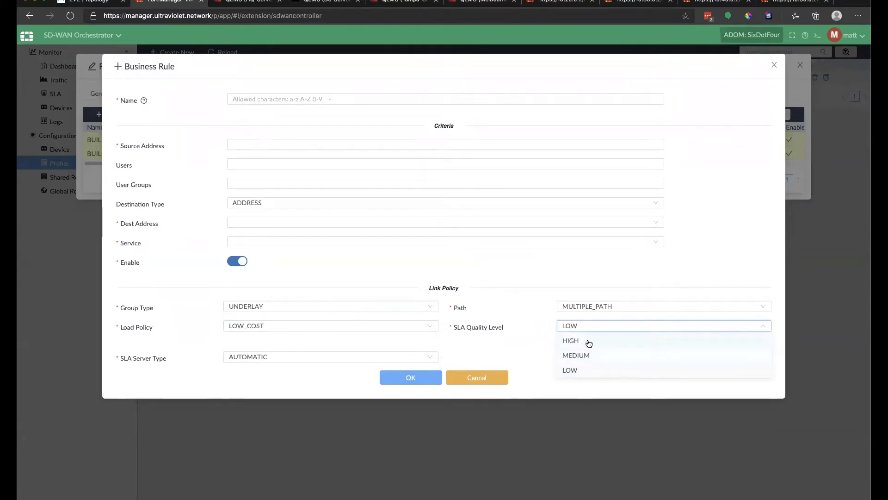
left_click(615, 306)
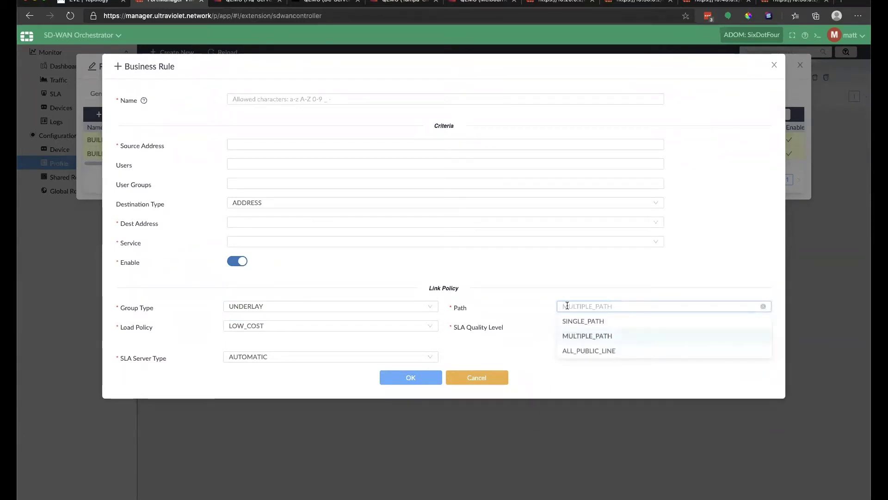
left_click_drag(526, 313, 512, 321)
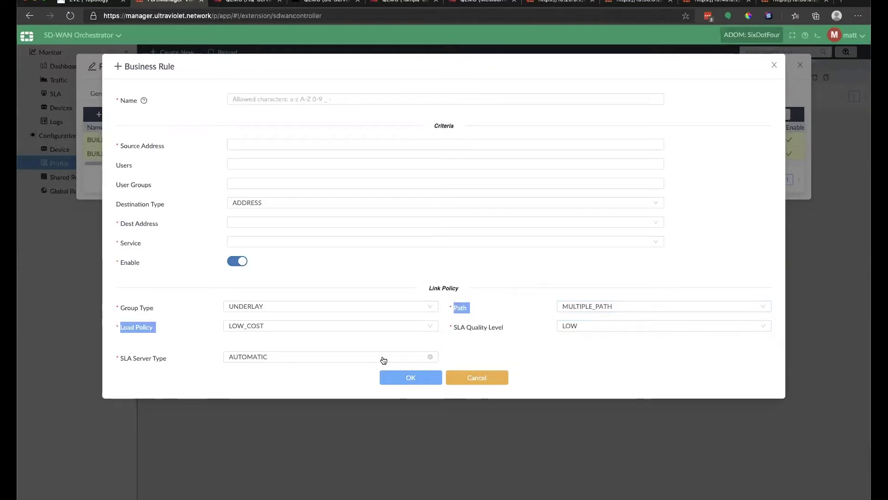
left_click(451, 343)
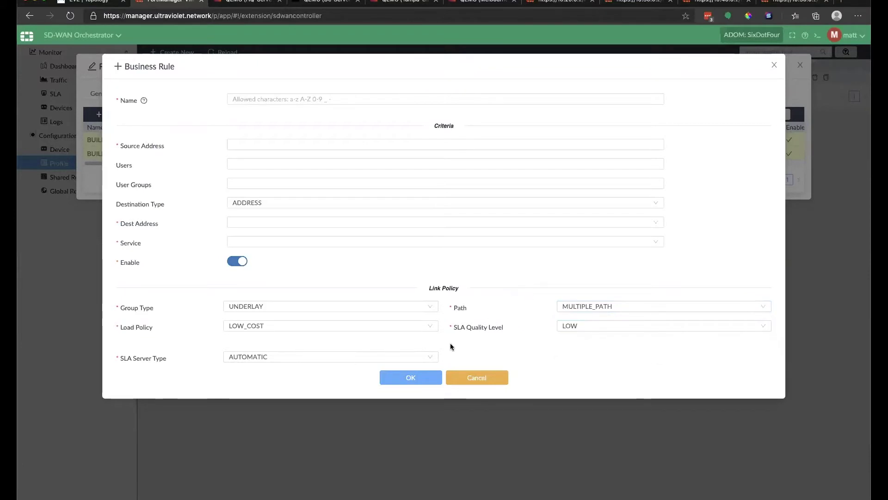
Switch the SLA server type to CUSTOM to list the SLA servers, then revert to AUTOMATIC.
left_click(334, 359)
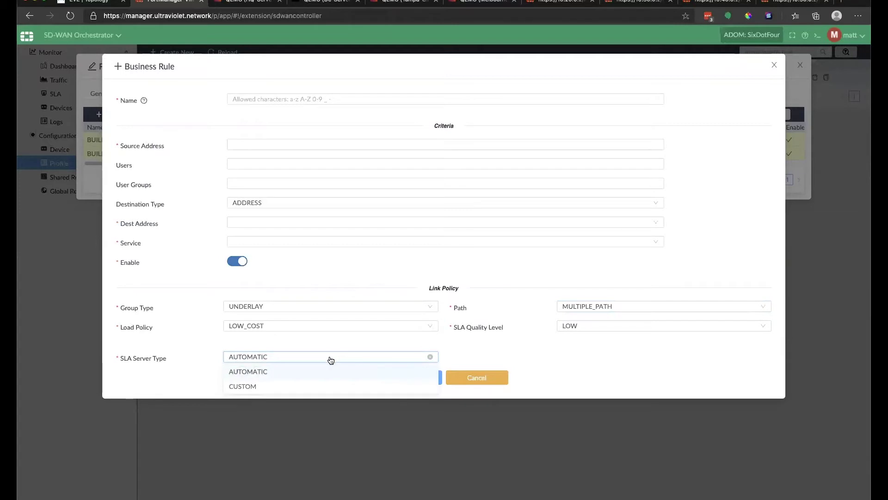
left_click(325, 387)
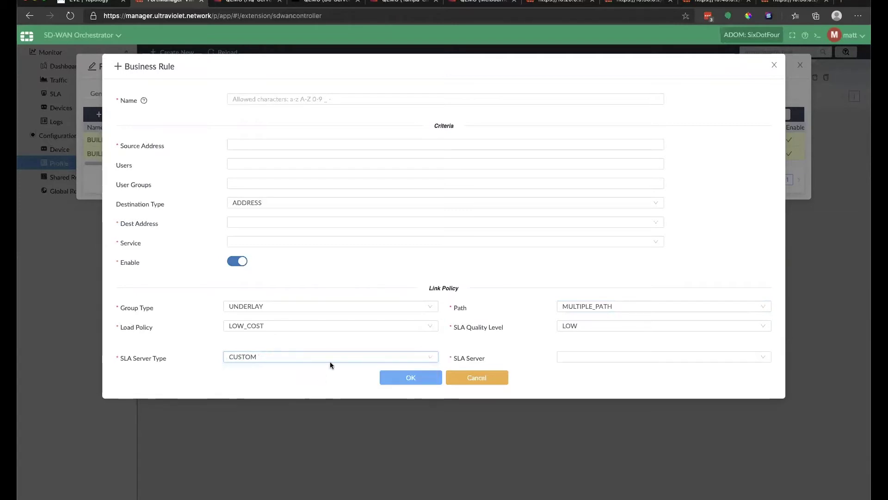
left_click(607, 357)
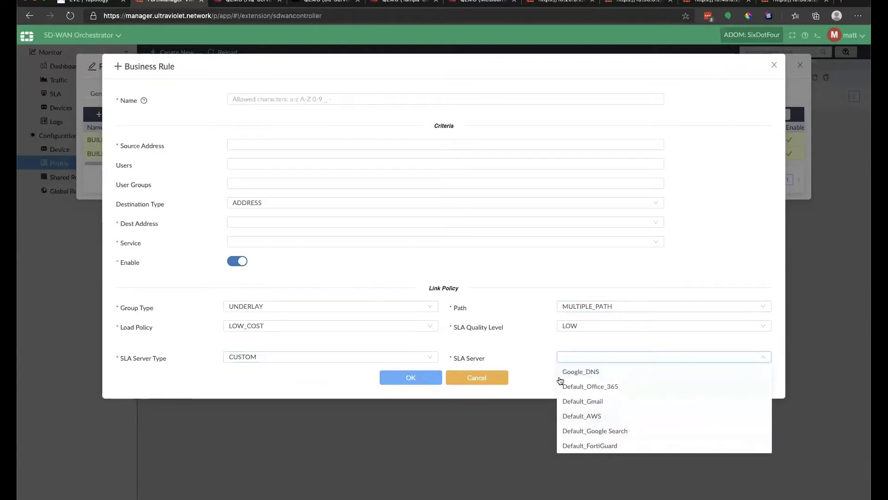
left_click(389, 360)
left_click(339, 369)
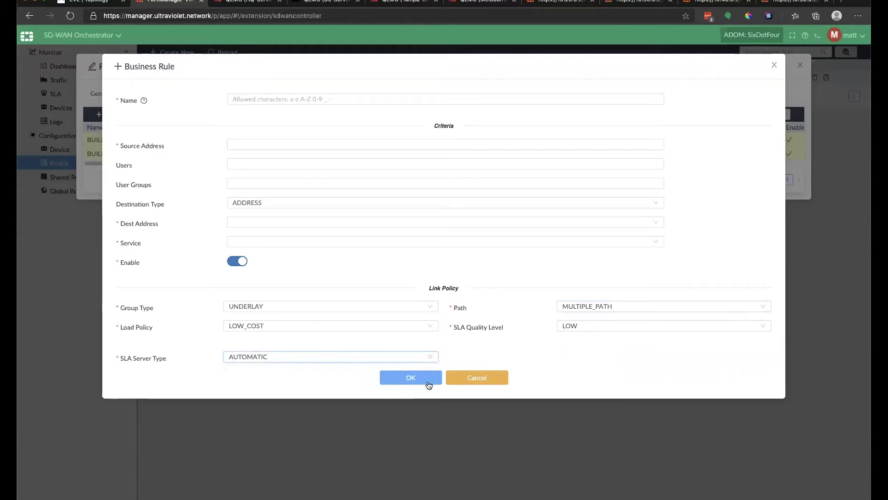
Discard the unfinished business rule and scroll through the hub profile's Business rules table.
left_click(474, 378)
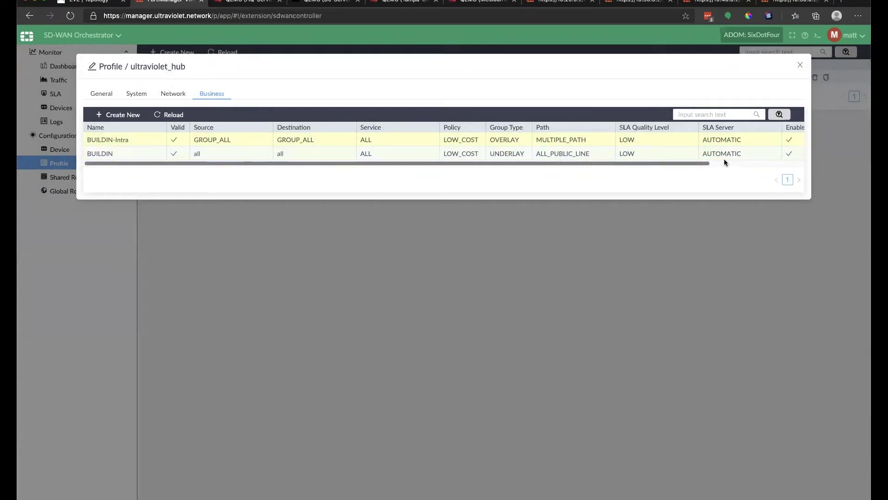
left_click_drag(668, 164, 446, 164)
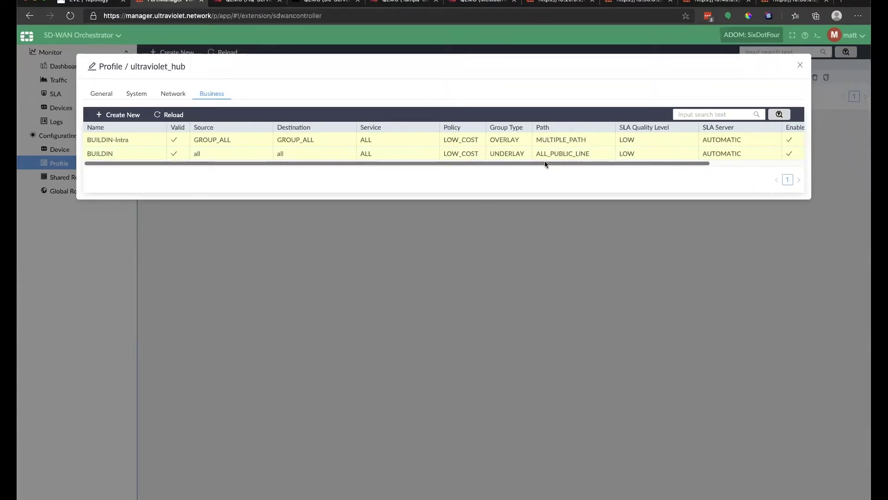
left_click_drag(545, 162, 761, 163)
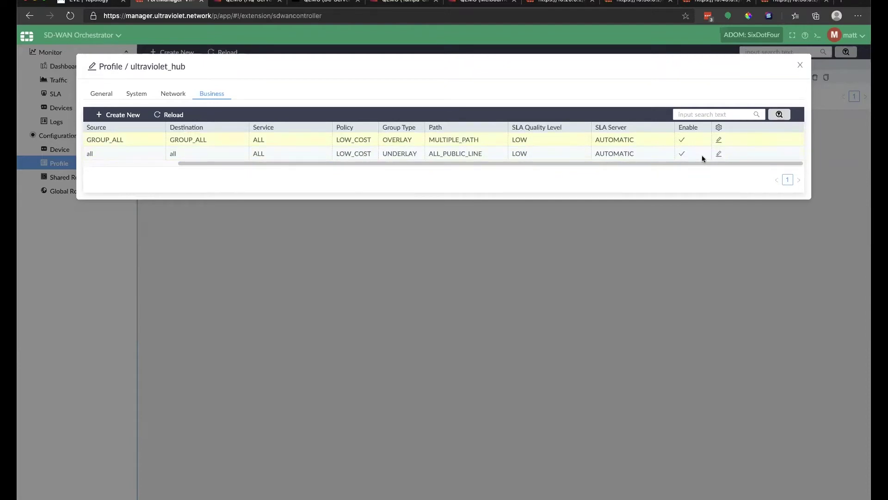
left_click_drag(616, 163, 476, 162)
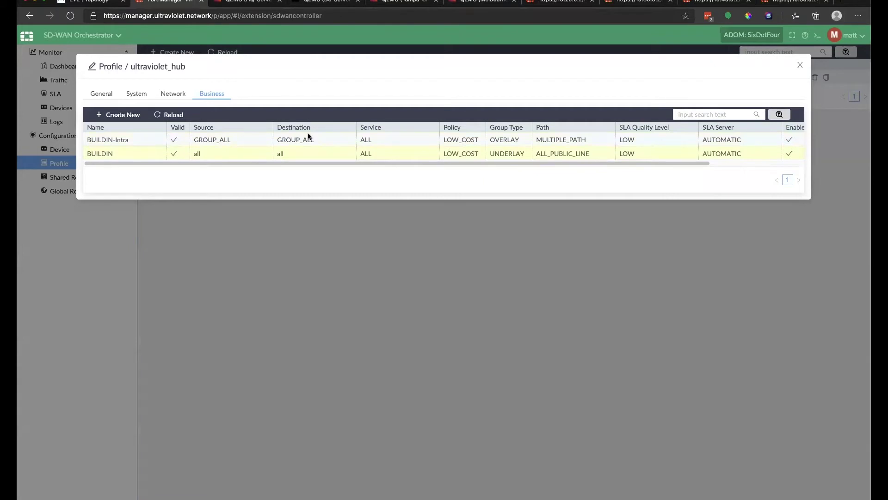
left_click_drag(598, 163, 724, 164)
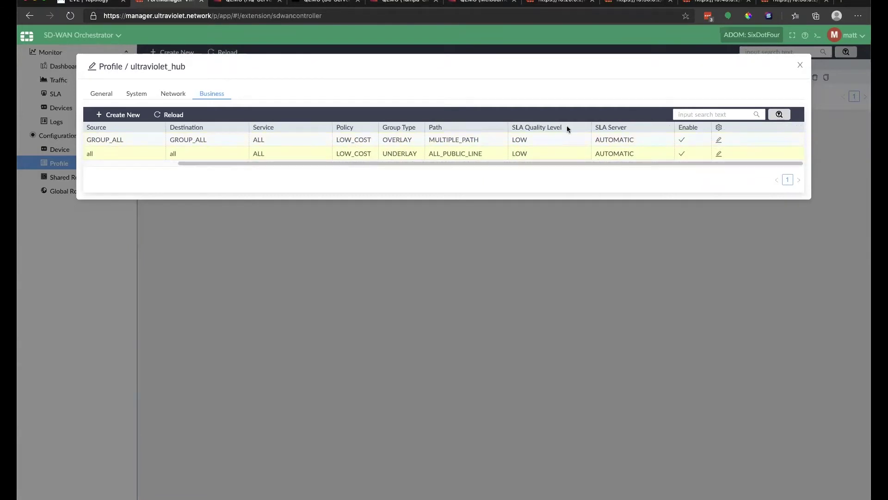
Inspect the BUILDIN-Intra rule without changes, then close the ultraviolet_hub profile.
double_click(567, 138)
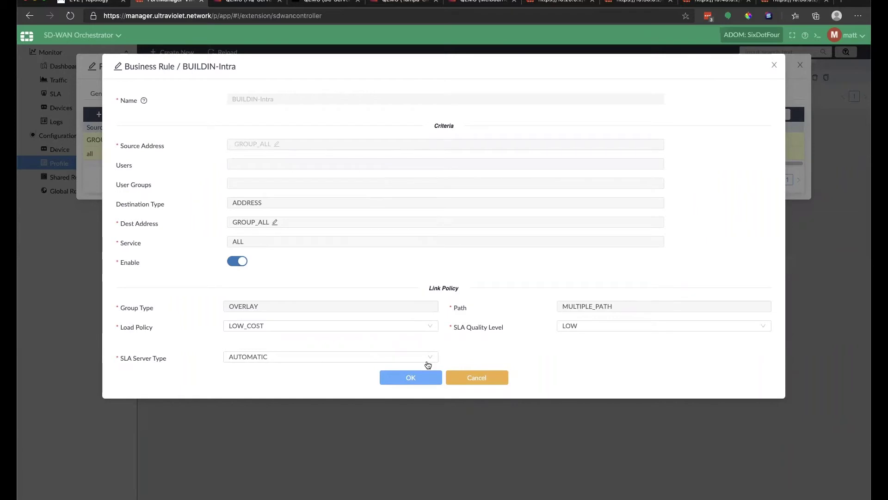
left_click(487, 380)
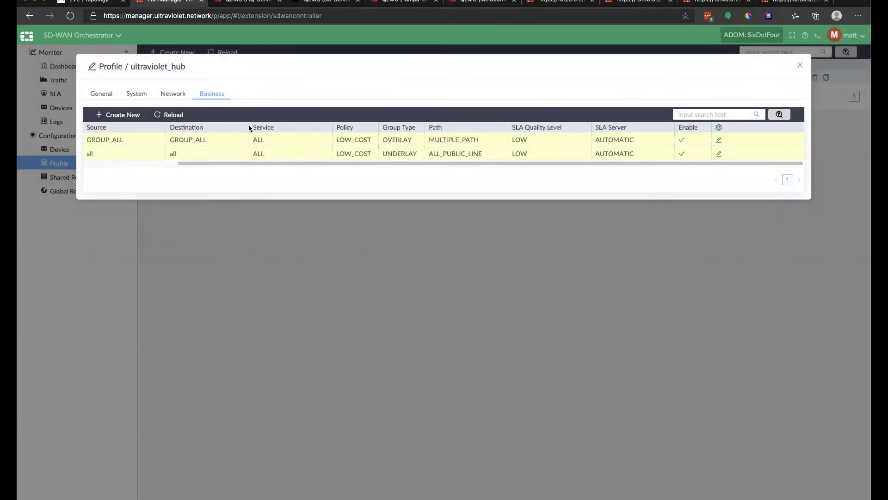
left_click_drag(208, 164, 135, 163)
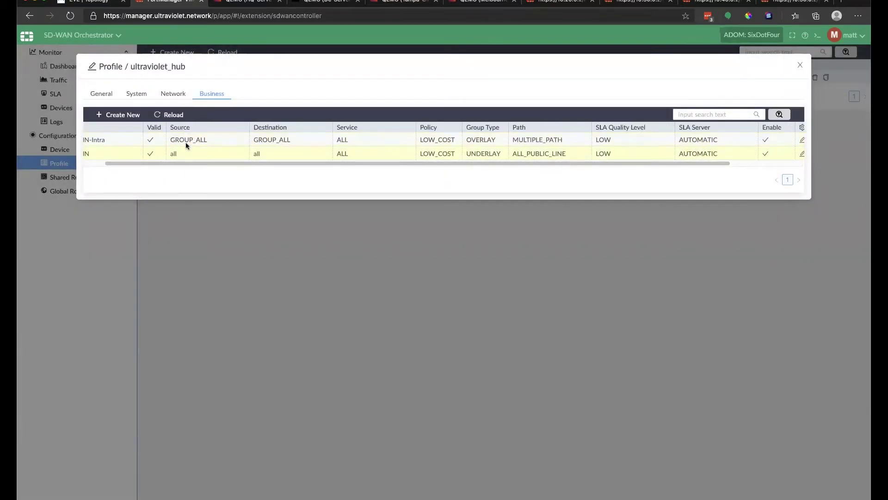
left_click_drag(569, 163, 506, 171)
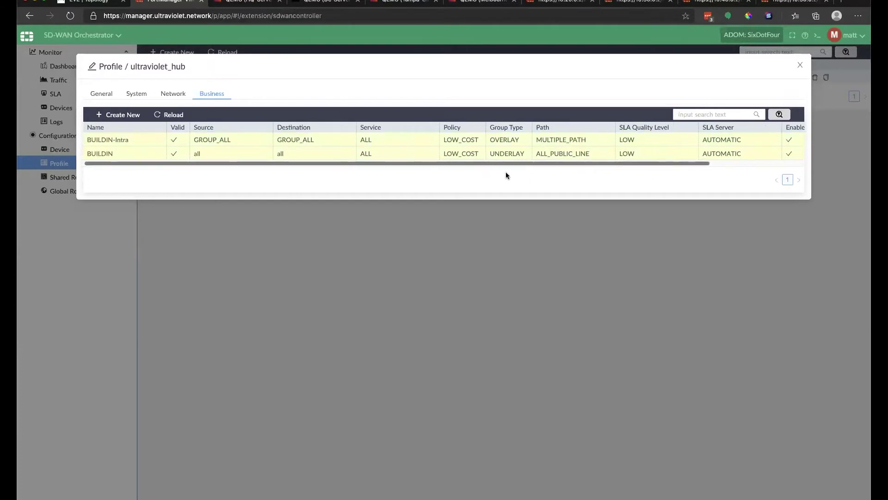
left_click(799, 68)
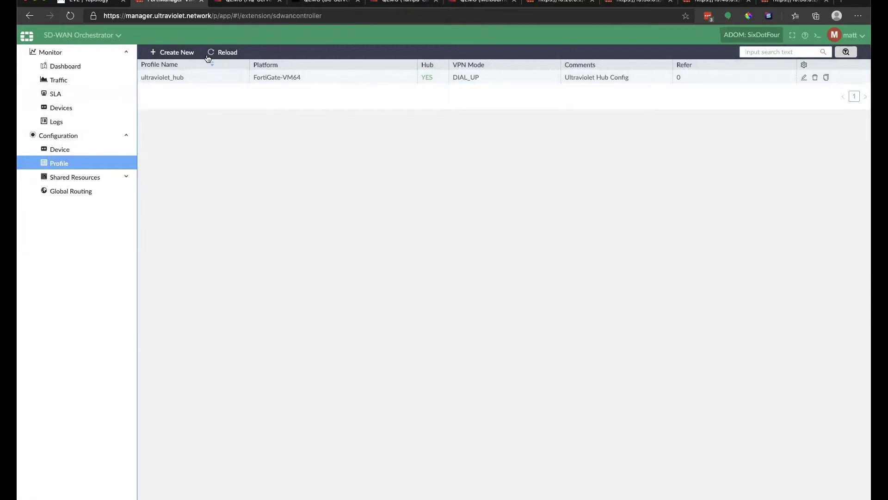
Start a new profile named ultraviolet_edge.
left_click(165, 52)
left_click(252, 116)
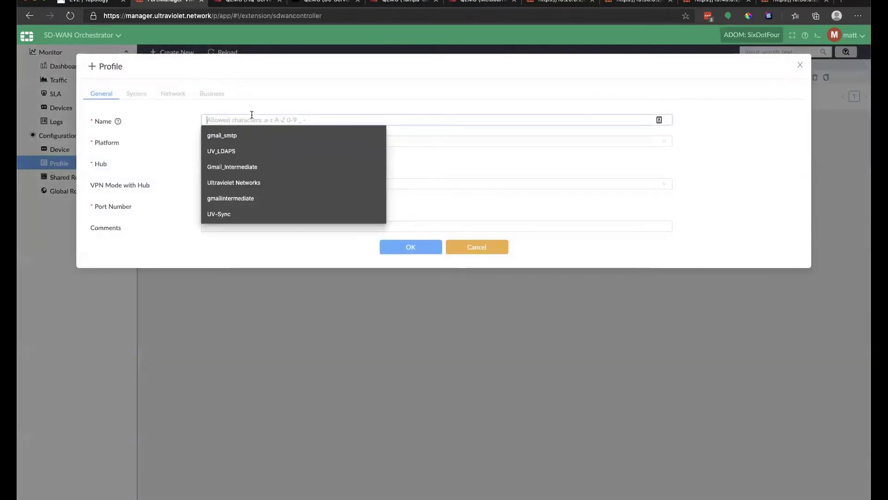
type("ultraviolet_")
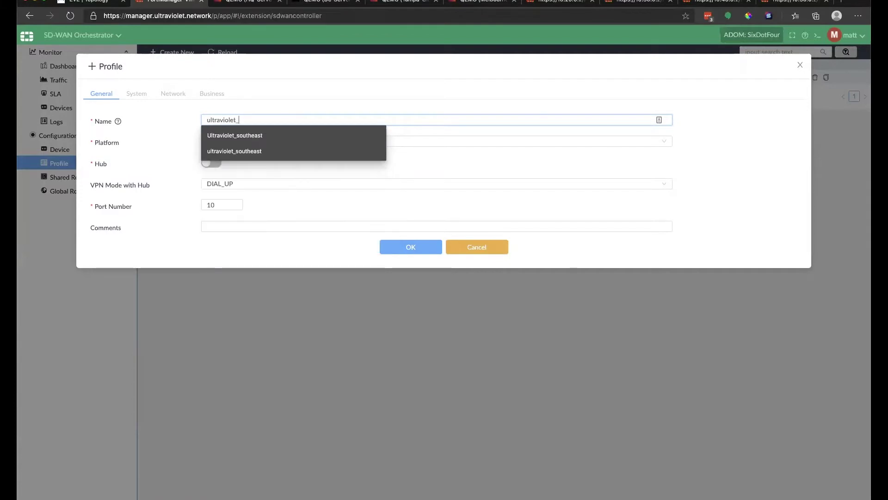
type("edge")
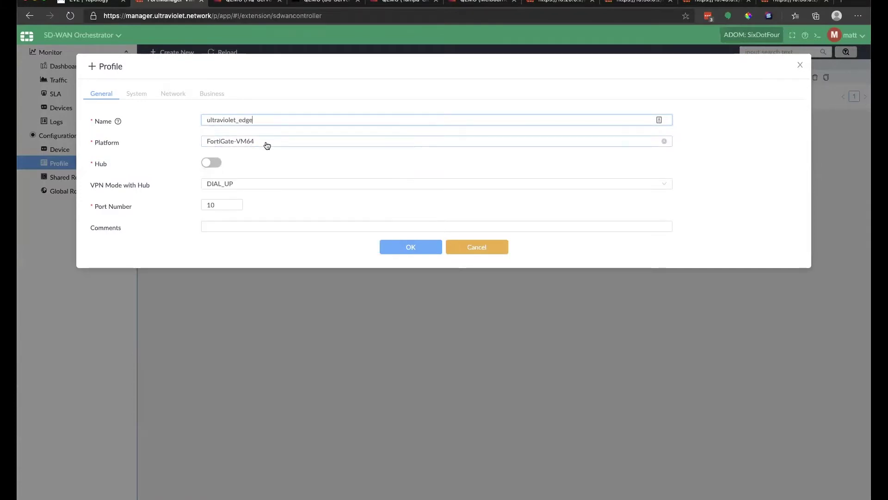
Set the profile's VPN mode to DIAL_UP and its port number to 4.
left_click(239, 187)
left_click(240, 212)
double_click(208, 204)
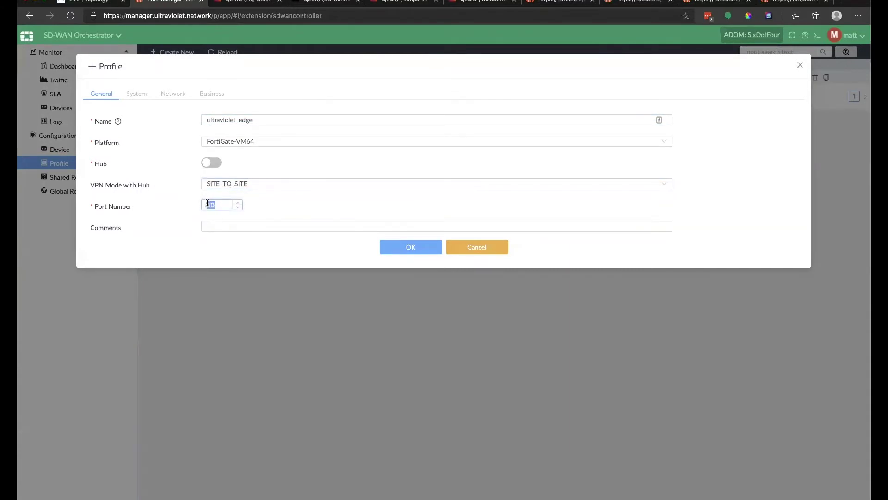
left_click(273, 184)
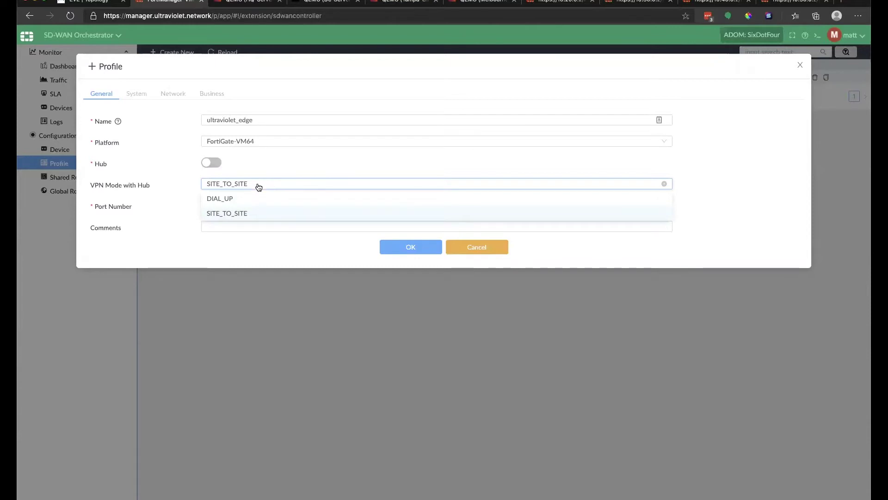
left_click(254, 198)
double_click(212, 204)
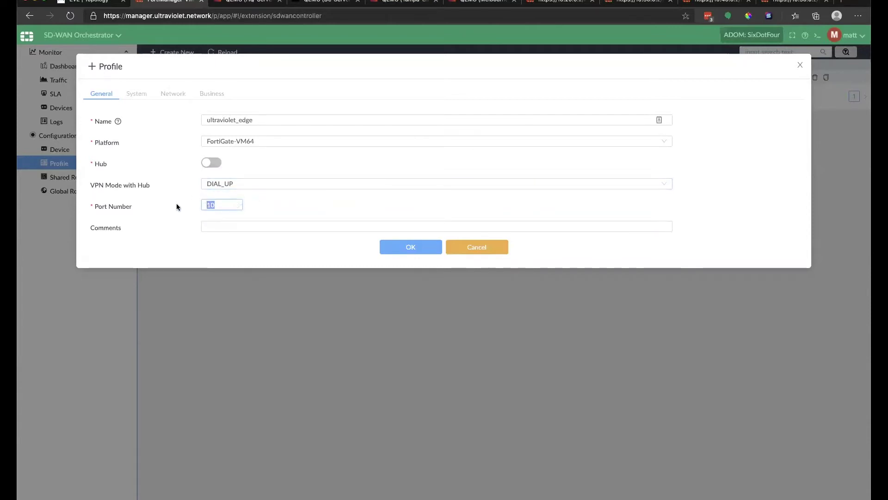
type("4")
Add the comment 'Ultraviolet Spoke config' and save the ultraviolet_edge profile.
left_click(257, 225)
left_click(259, 257)
left_click(241, 225)
key("BackSpace")
type("Spoke config")
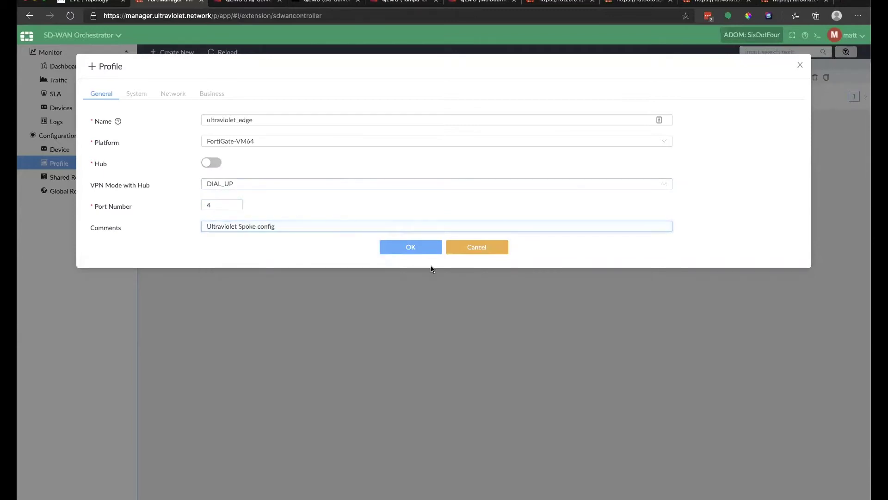
left_click(408, 246)
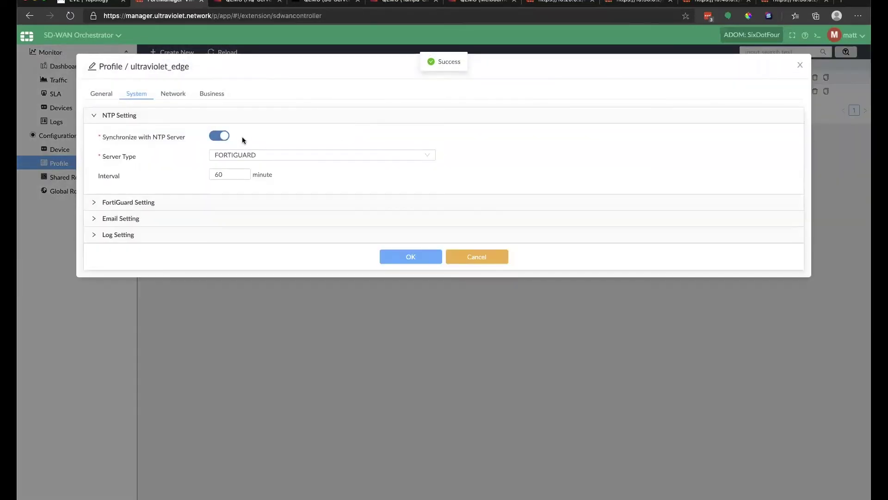
Expand the FortiGuard, email and log system settings of ultraviolet_edge.
left_click(91, 204)
left_click(94, 251)
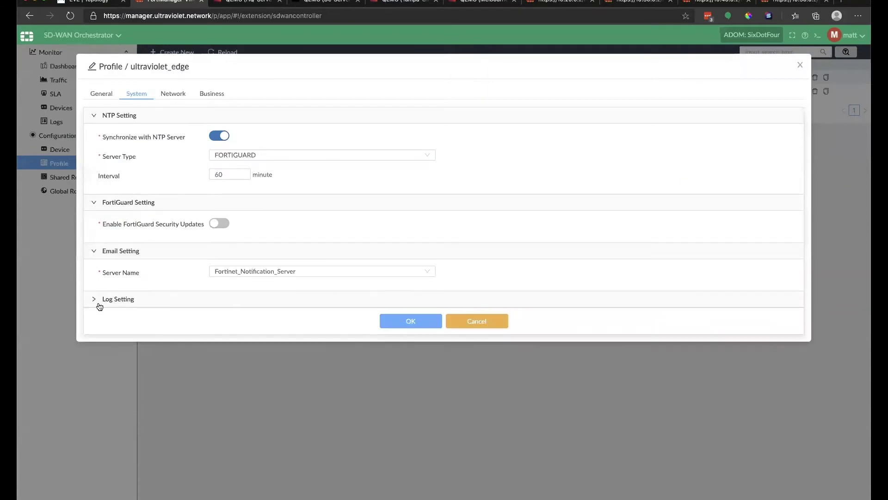
left_click(94, 300)
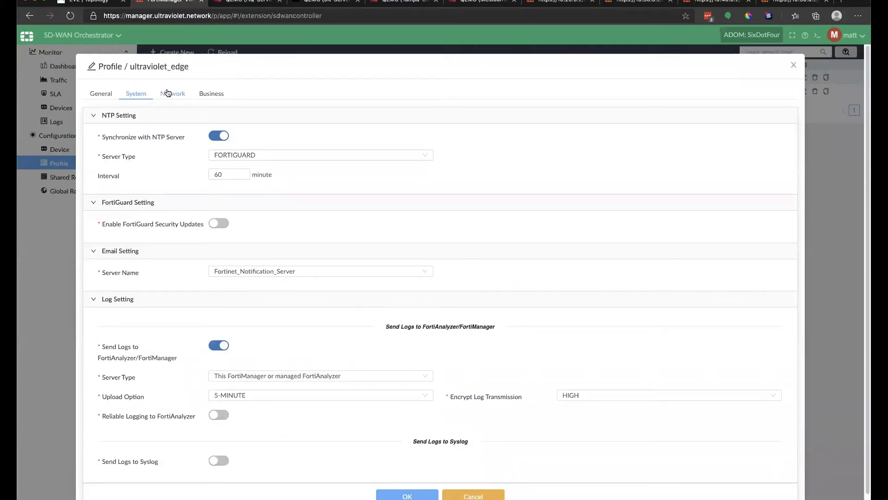
left_click(168, 93)
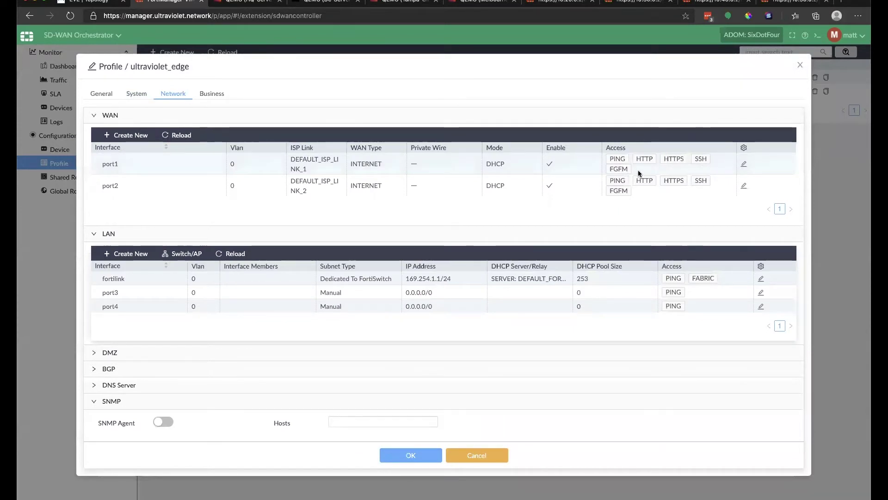
Draft port1 WAN settings with the hub link on ISP-B-Wired, then cancel them unsaved.
double_click(639, 171)
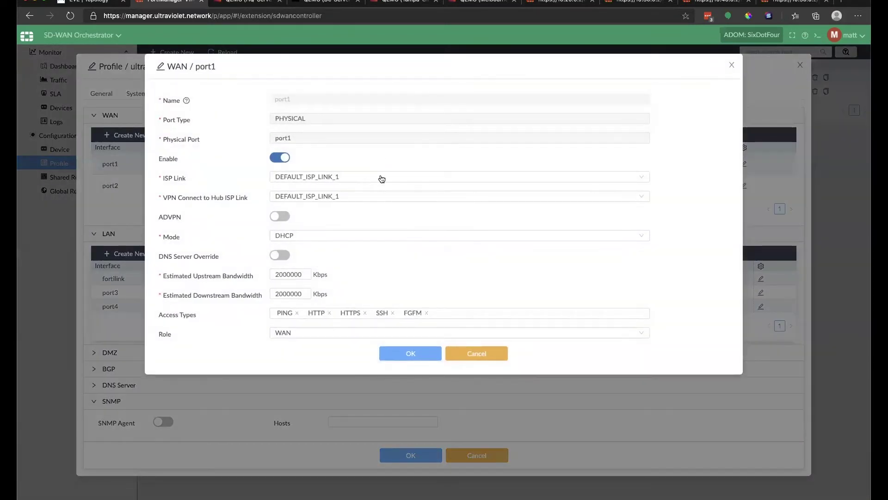
left_click(382, 179)
left_click(341, 192)
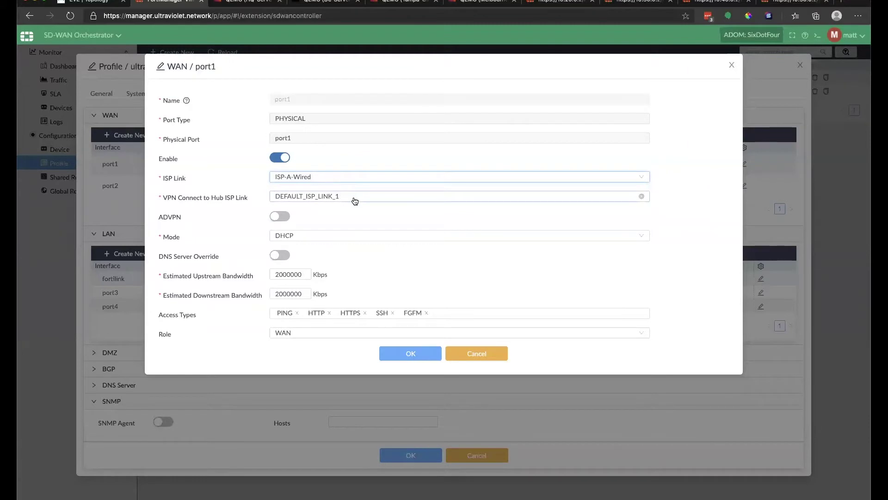
left_click(355, 199)
left_click(323, 226)
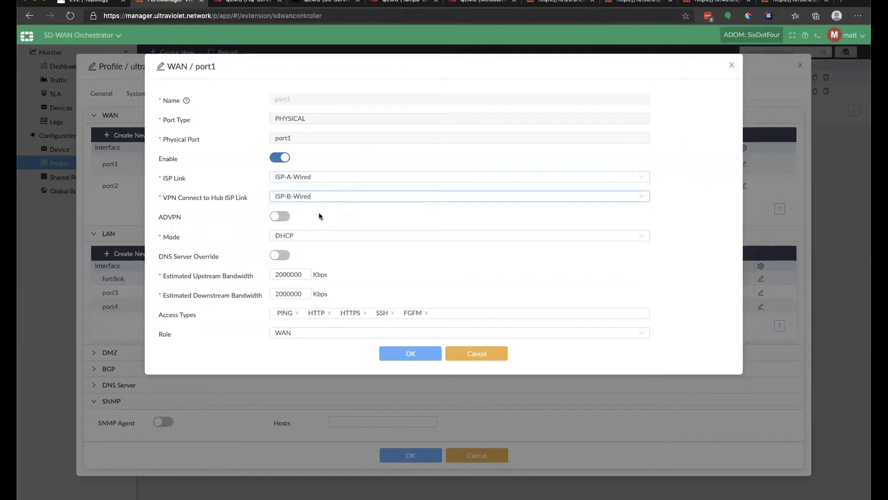
left_click(318, 236)
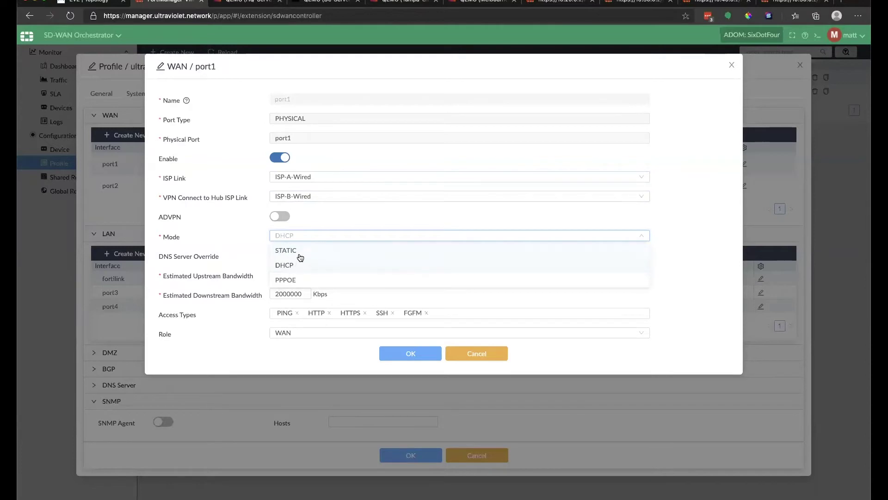
left_click(298, 250)
left_click(280, 215)
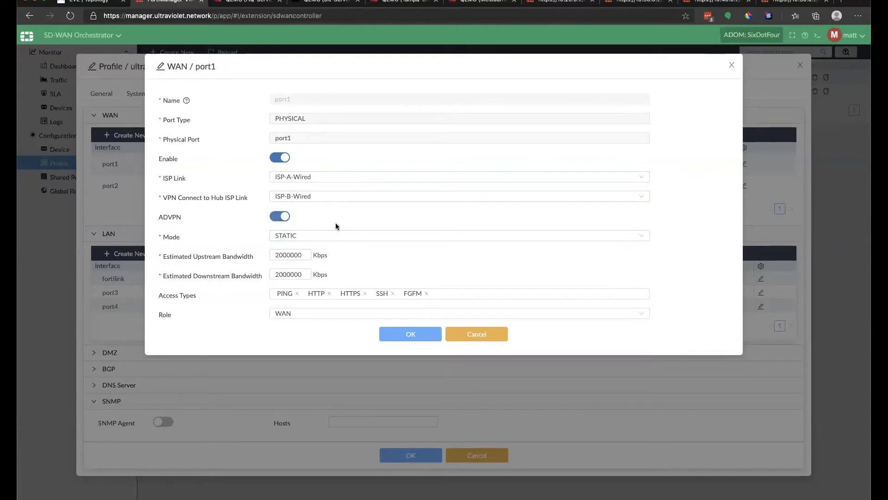
left_click(329, 294)
left_click(353, 198)
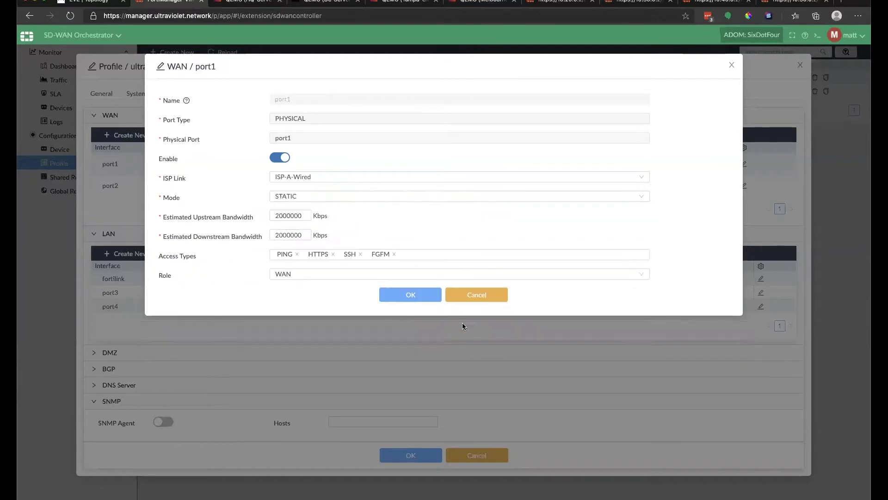
left_click(463, 330)
Set port1 to ISP-A-Wired for both links, ADVPN on, STATIC mode, HTTP removed, and save.
left_click(743, 163)
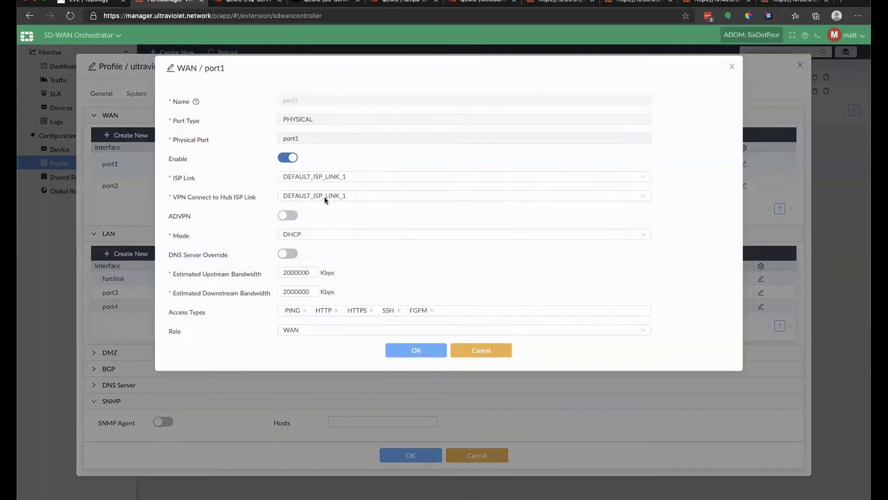
left_click(376, 177)
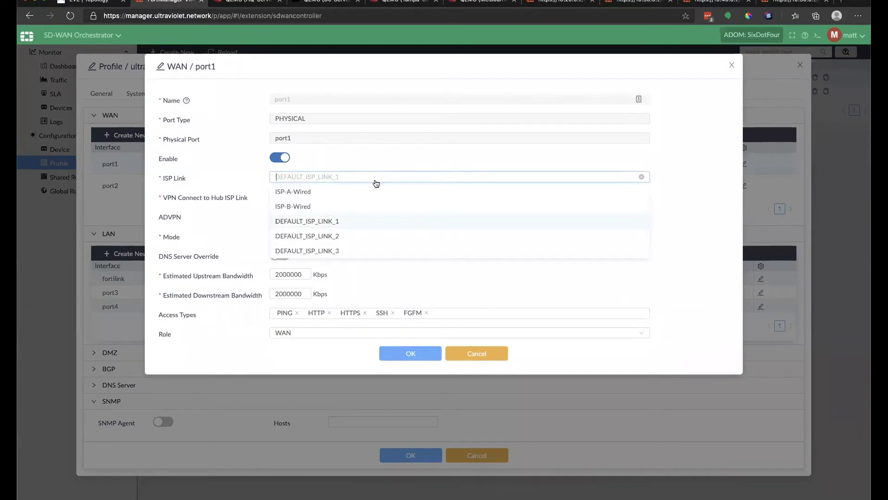
left_click(330, 194)
left_click(351, 197)
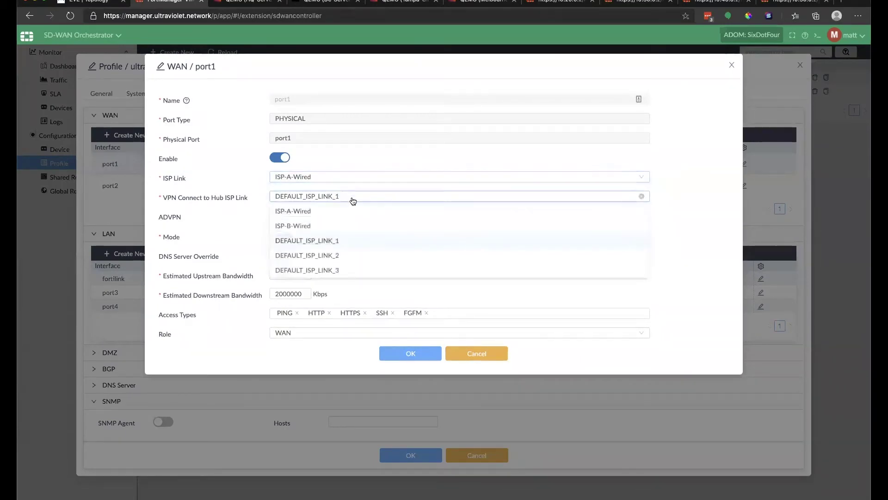
left_click(321, 212)
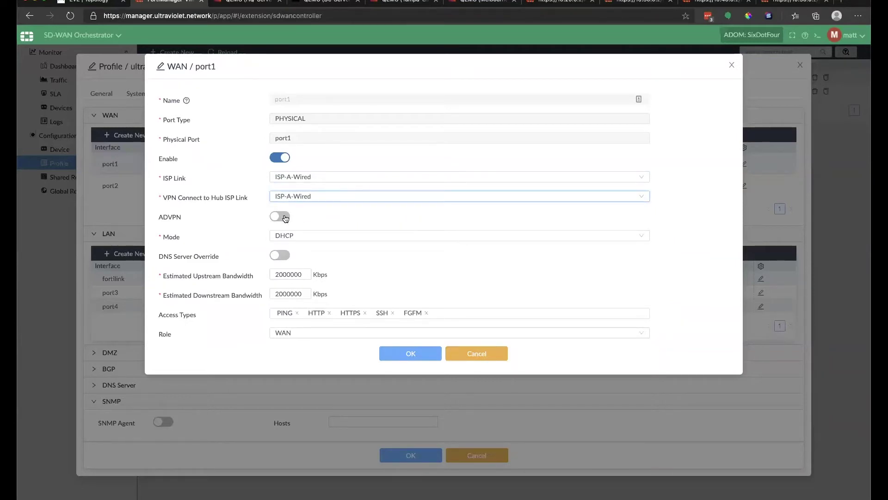
left_click(280, 216)
left_click(318, 237)
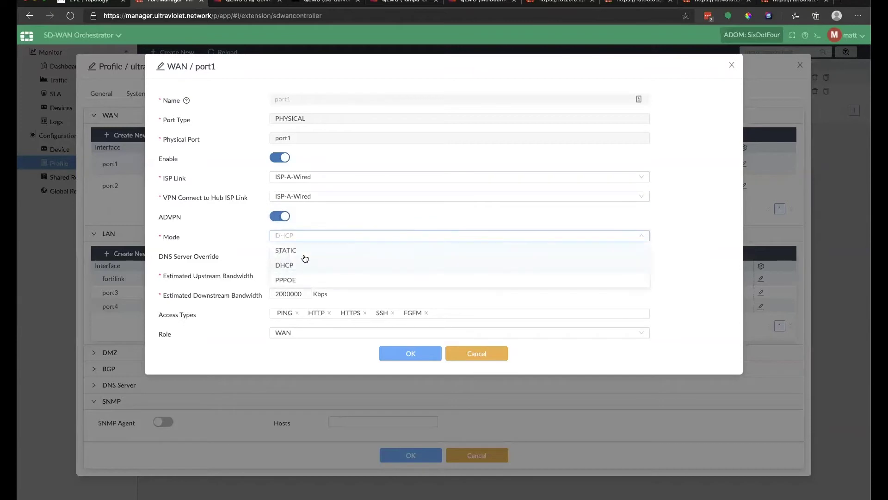
left_click(305, 254)
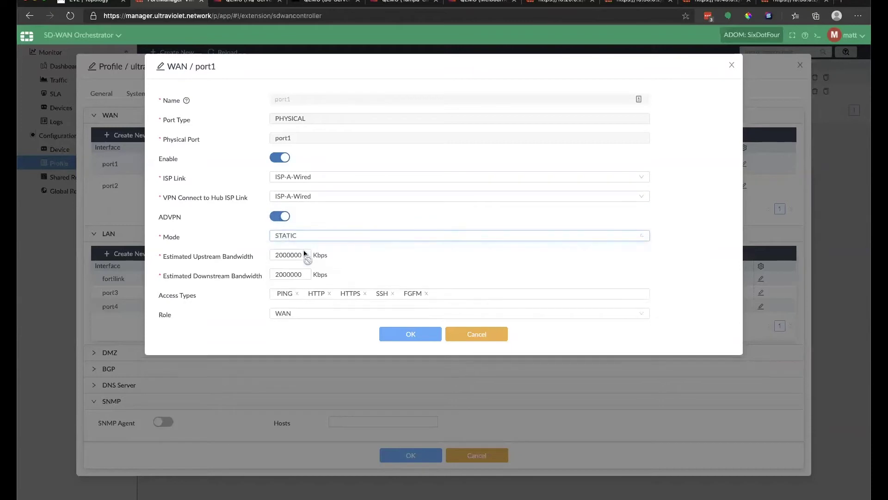
left_click(325, 293)
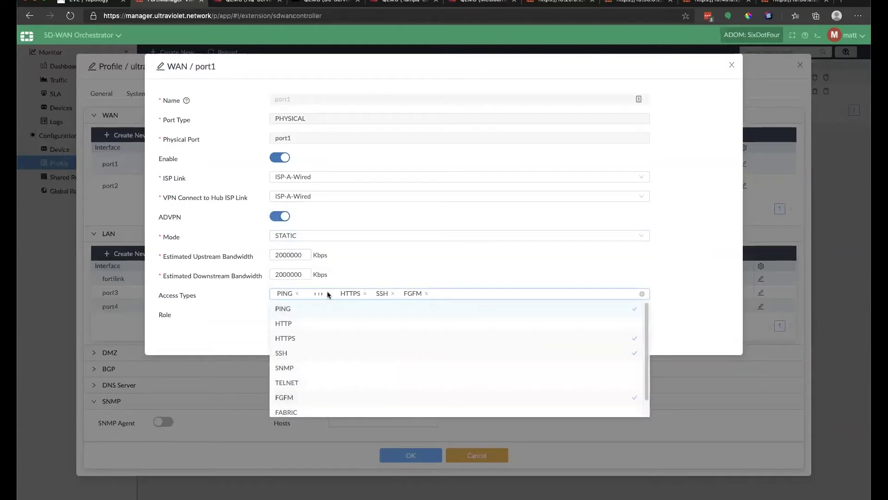
left_click(426, 253)
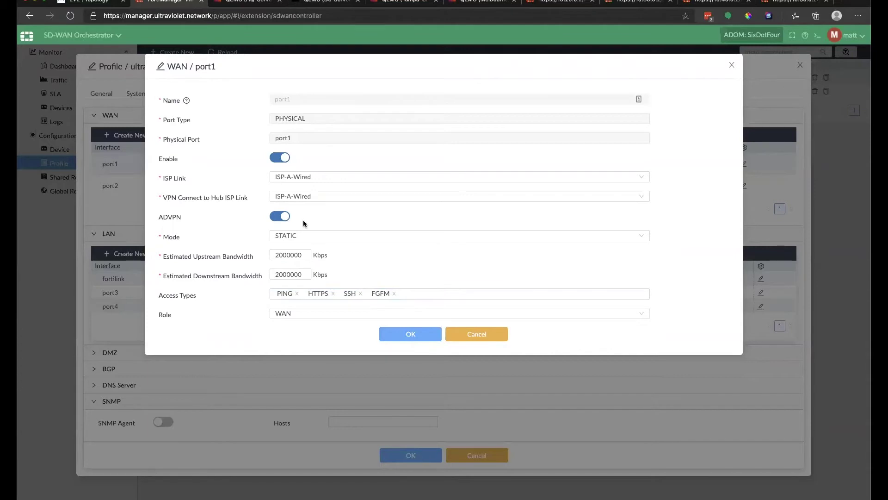
left_click(410, 335)
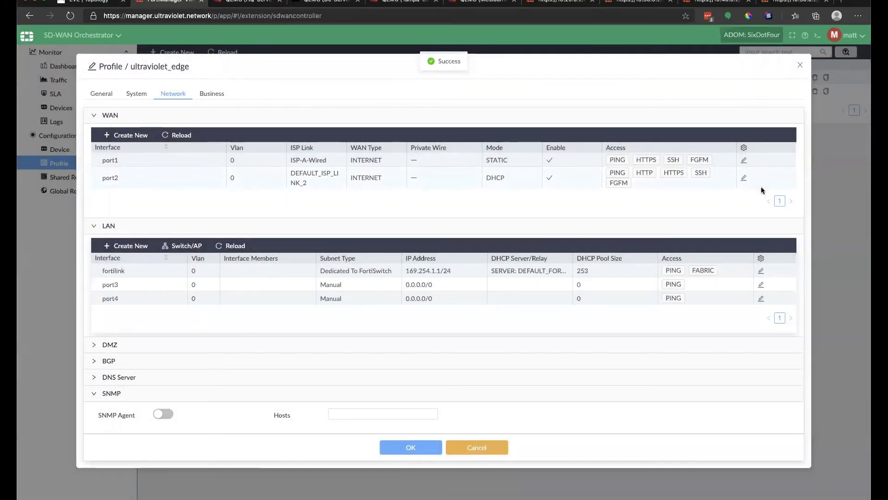
Configure port2 with ISP-A-Wired links, ADVPN on, STATIC mode and no HTTP; saving fails as a duplicate.
left_click(744, 179)
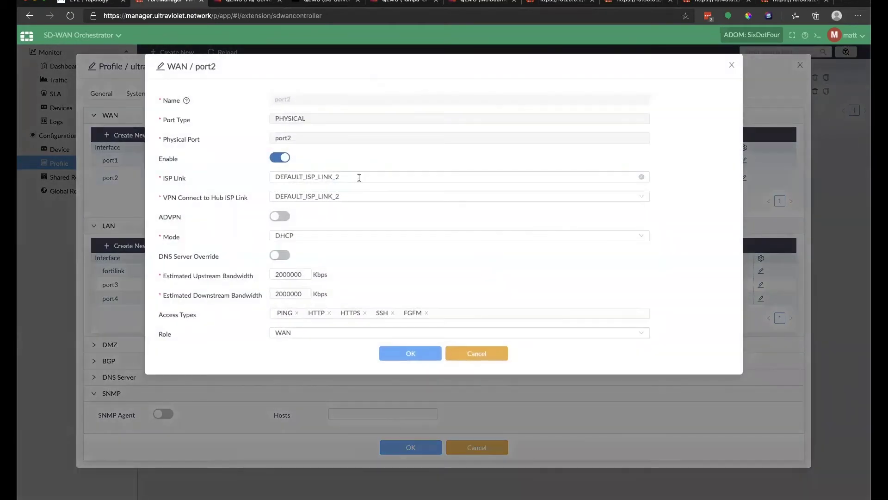
left_click(352, 178)
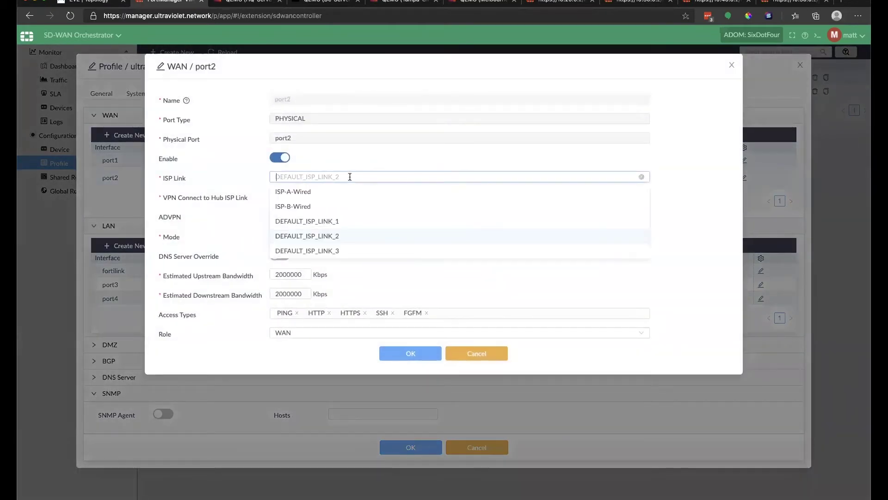
left_click(295, 192)
left_click(369, 196)
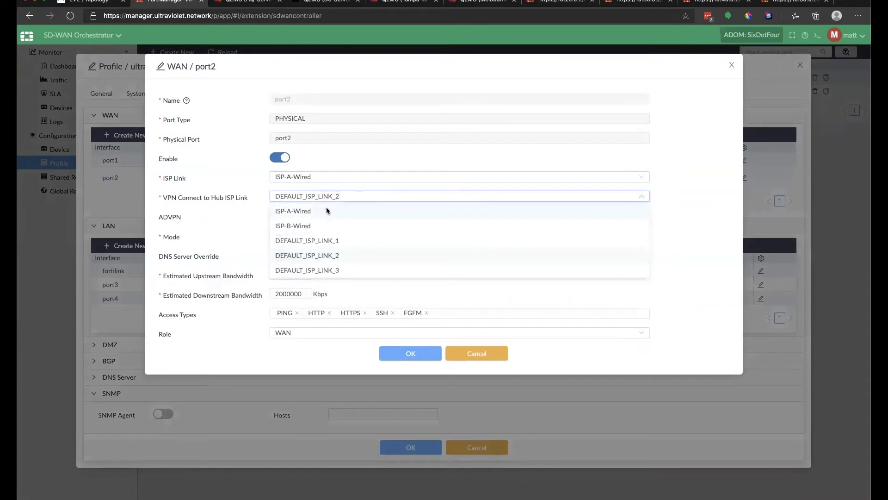
left_click(328, 211)
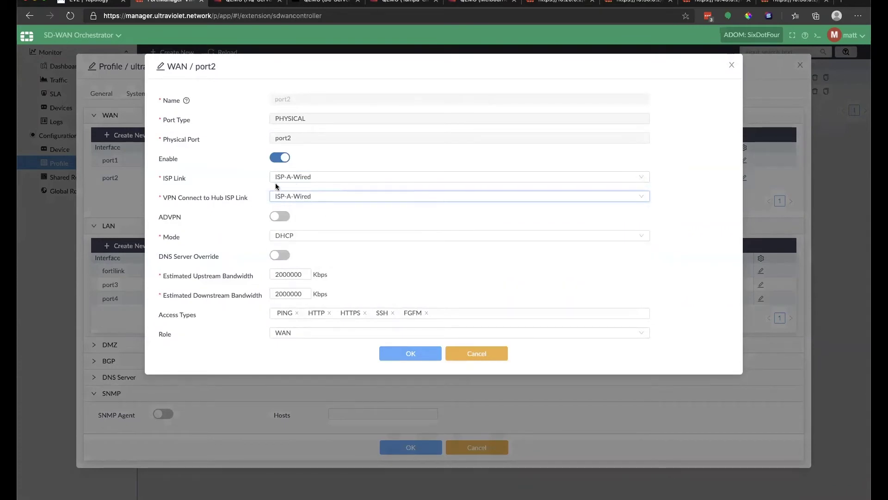
left_click(279, 218)
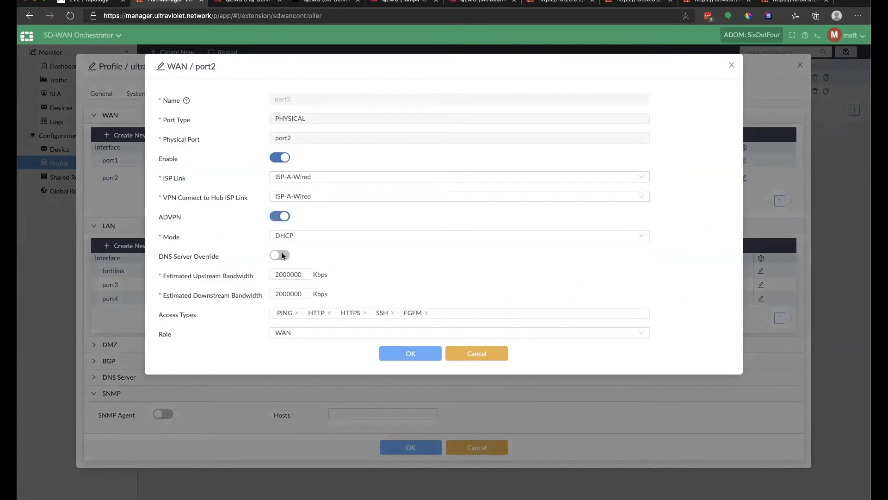
left_click(299, 237)
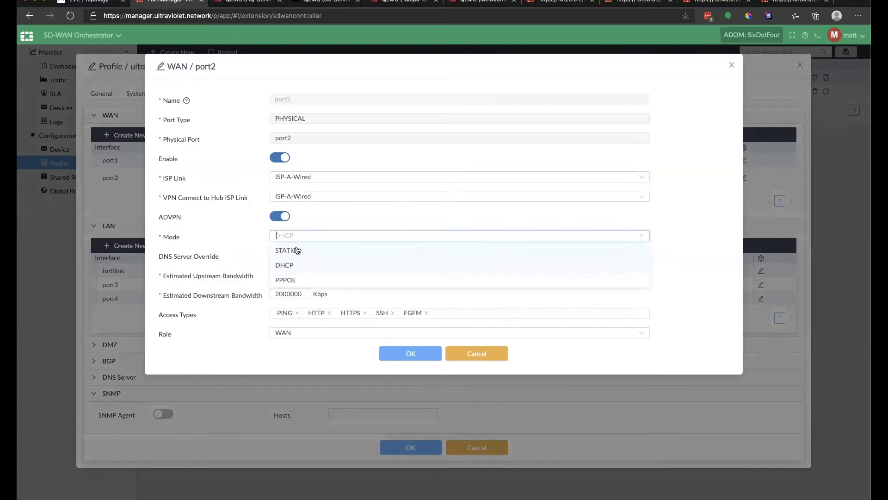
left_click(286, 250)
left_click(328, 294)
left_click(401, 329)
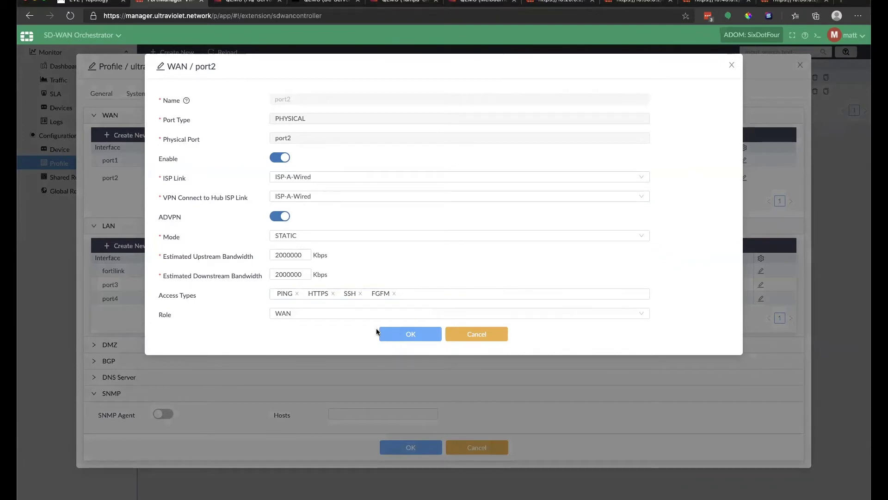
left_click(393, 332)
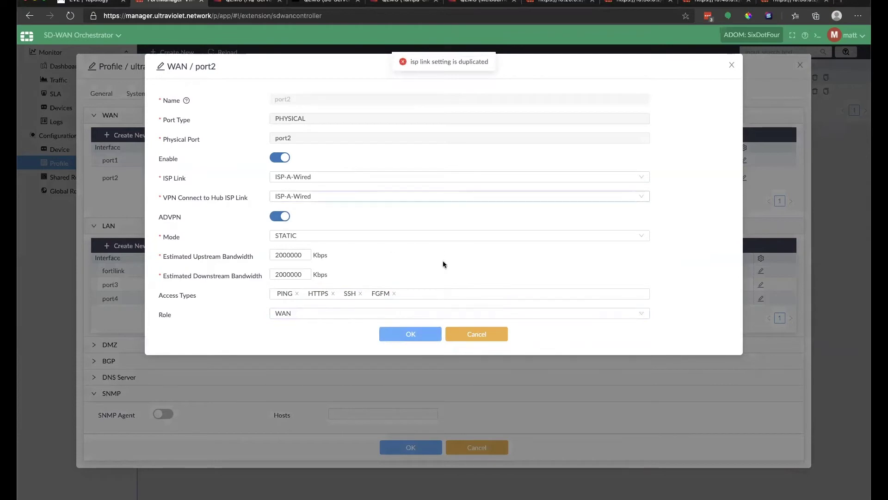
Switch both of port2's ISP links to ISP-B-Wired and save the WAN settings.
left_click(339, 177)
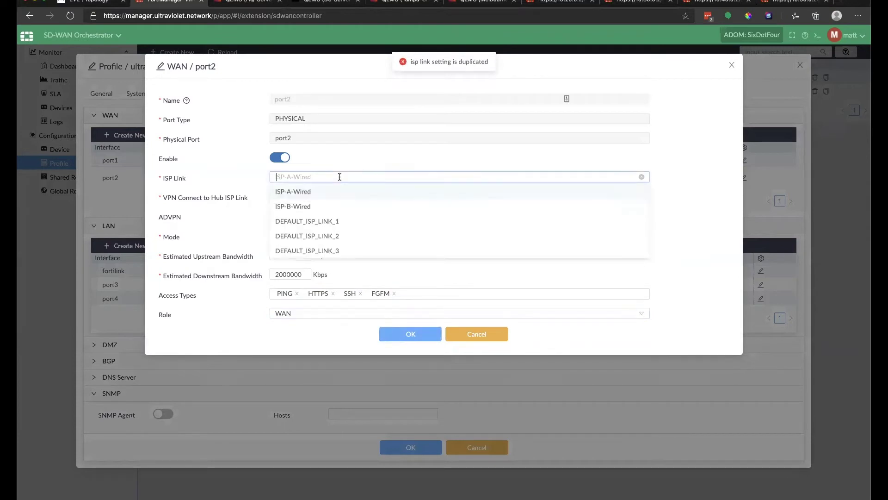
left_click(315, 206)
left_click(333, 197)
left_click(312, 225)
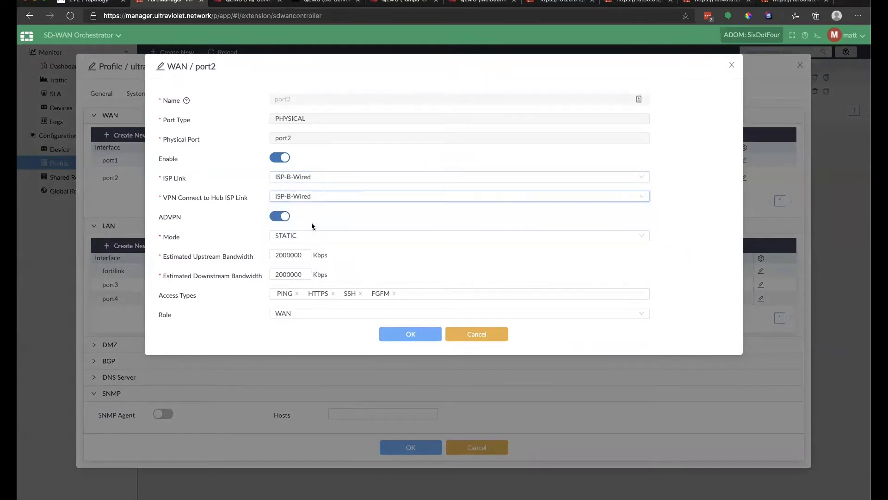
left_click(308, 226)
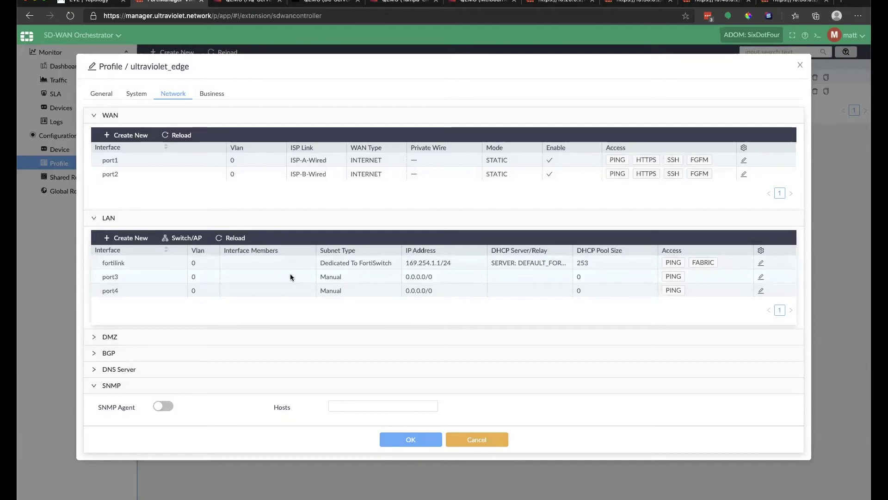
Save ultraviolet_edge, review ultraviolet_hub's port2 WAN settings unchanged, then reopen ultraviolet_edge.
left_click(422, 444)
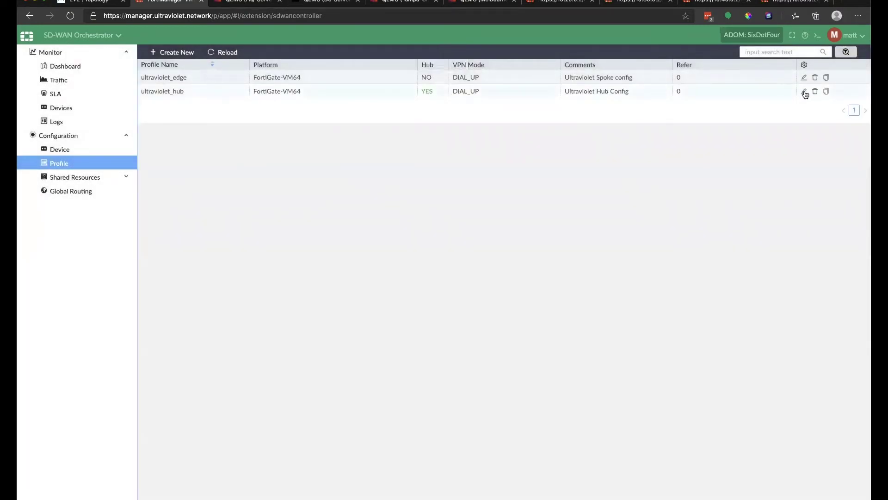
left_click(804, 91)
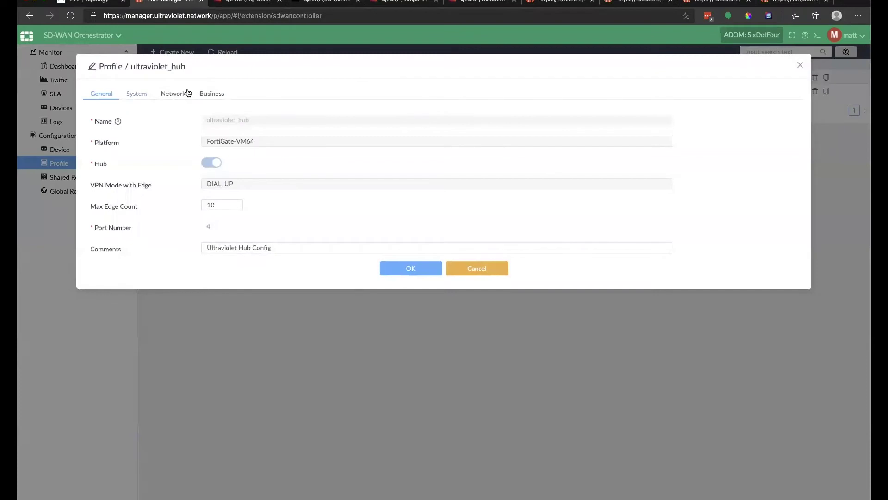
left_click(177, 95)
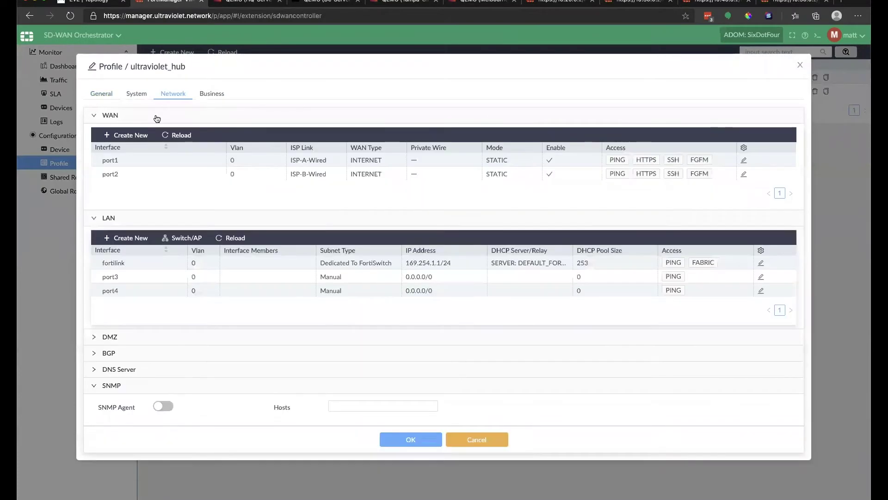
left_click(180, 117)
left_click(180, 117)
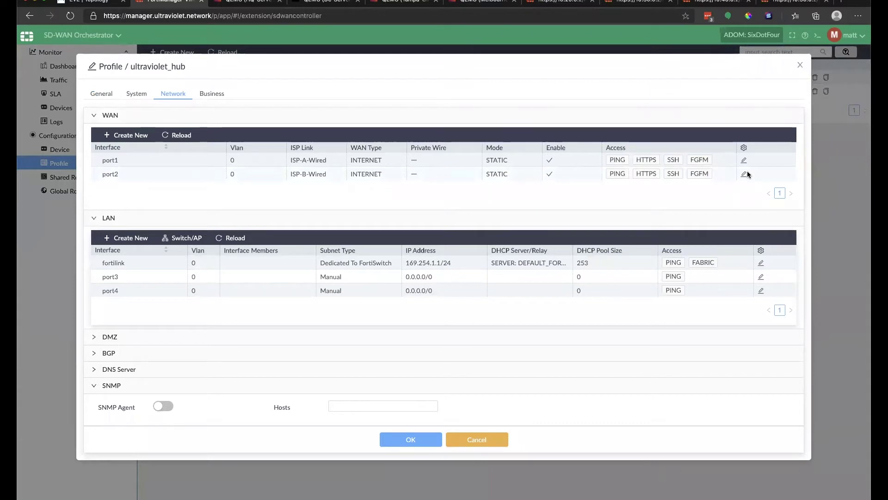
left_click(744, 175)
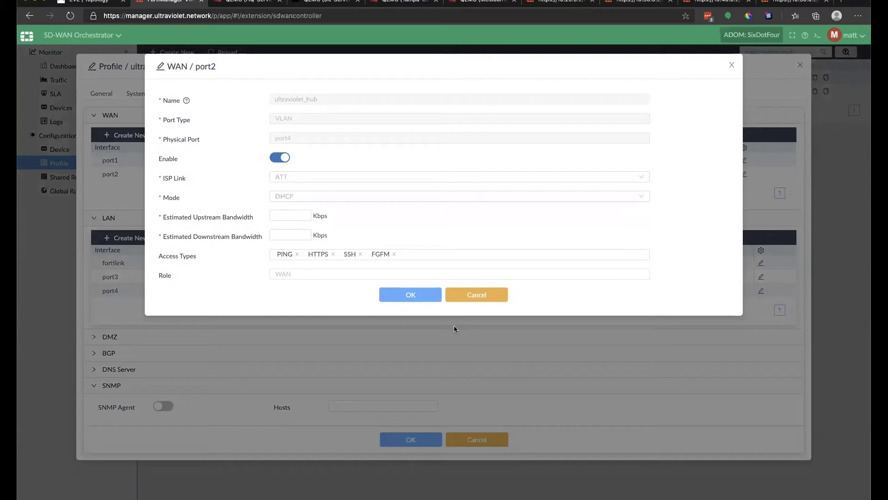
left_click(461, 315)
left_click(483, 441)
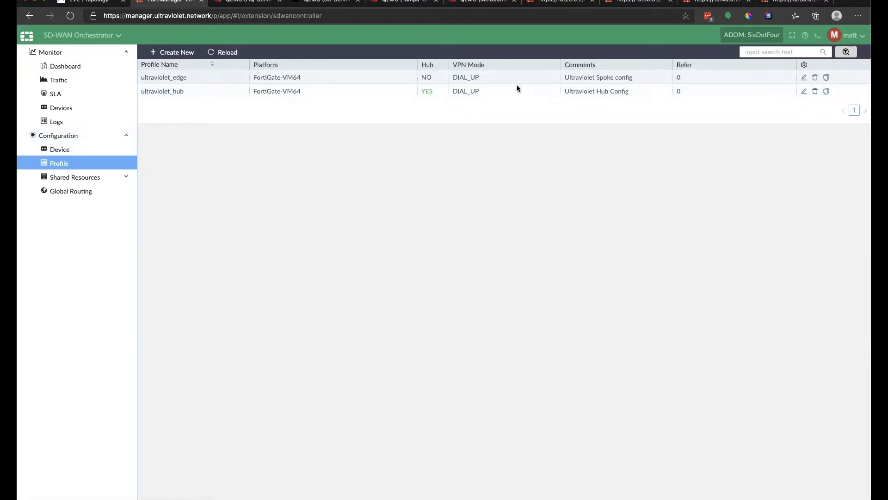
left_click(804, 78)
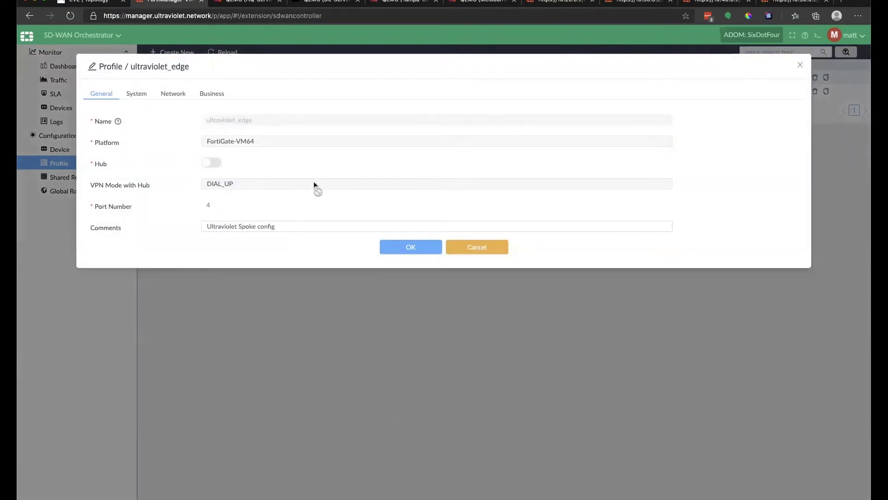
Close and delete the existing ultraviolet_edge profile.
left_click(484, 247)
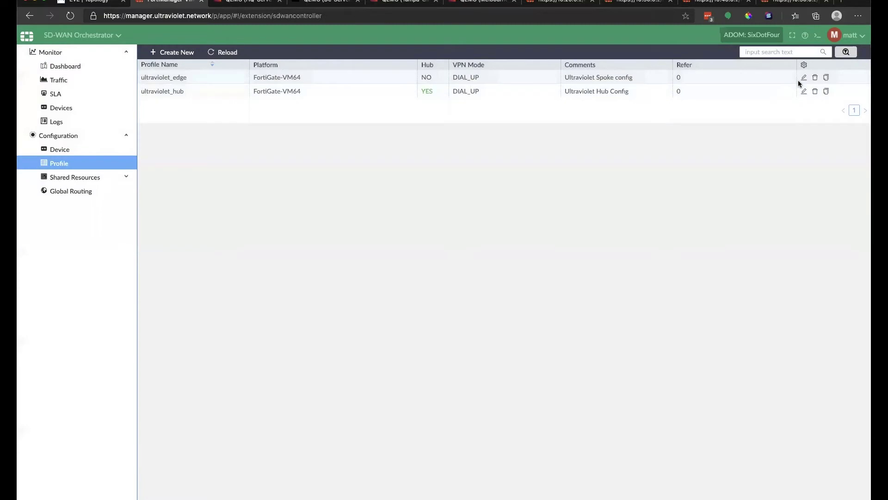
left_click(815, 78)
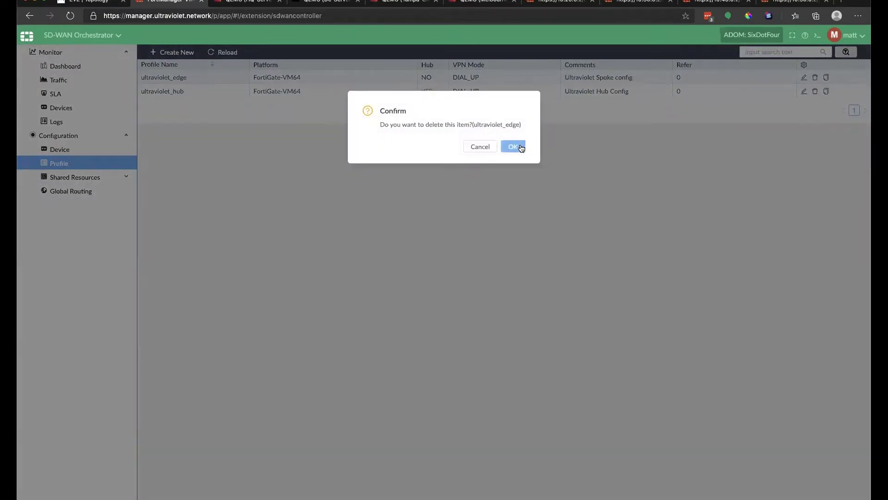
left_click(512, 145)
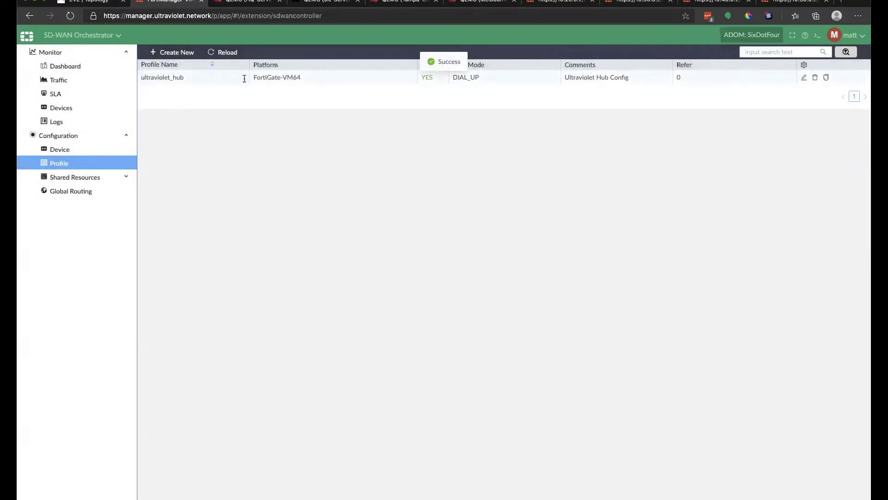
Start a non-hub profile named ultraviolet_edge with VPN mode SITE_TO_SITE.
left_click(173, 53)
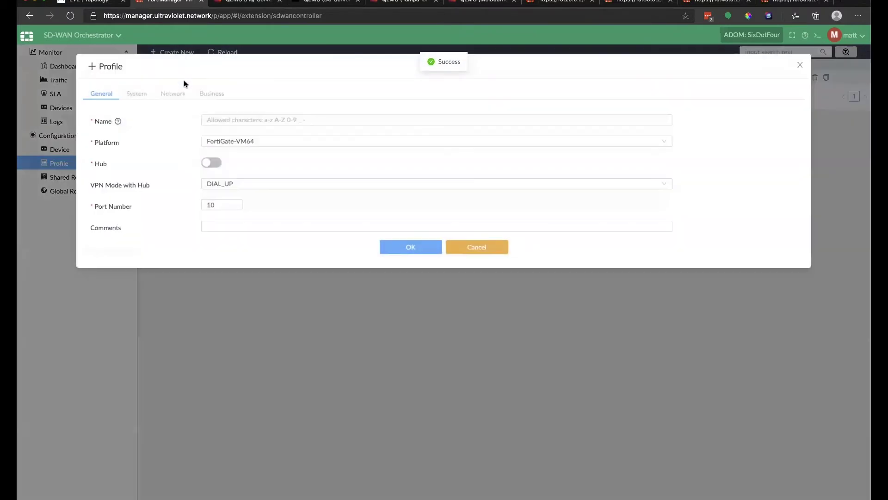
left_click(246, 120)
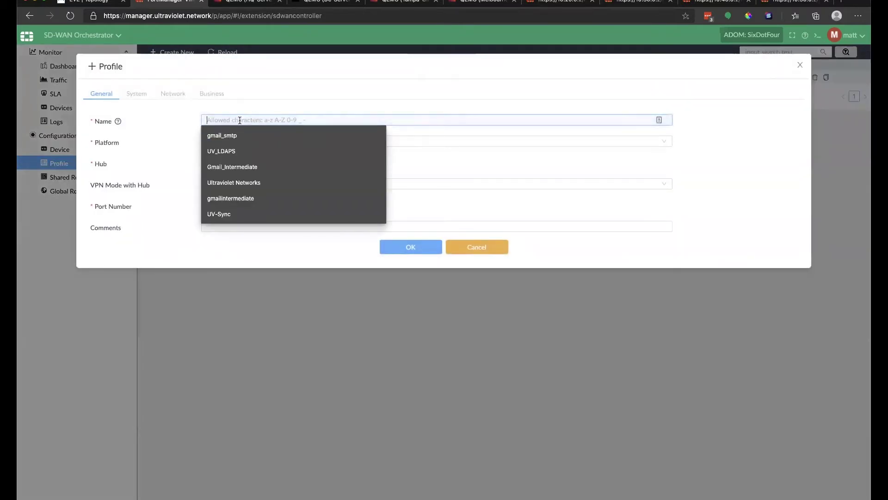
type("u")
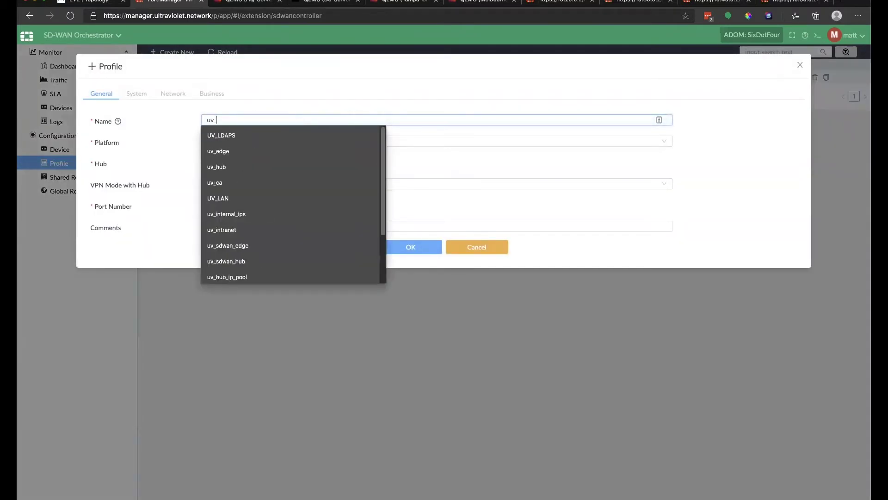
type("ltravio")
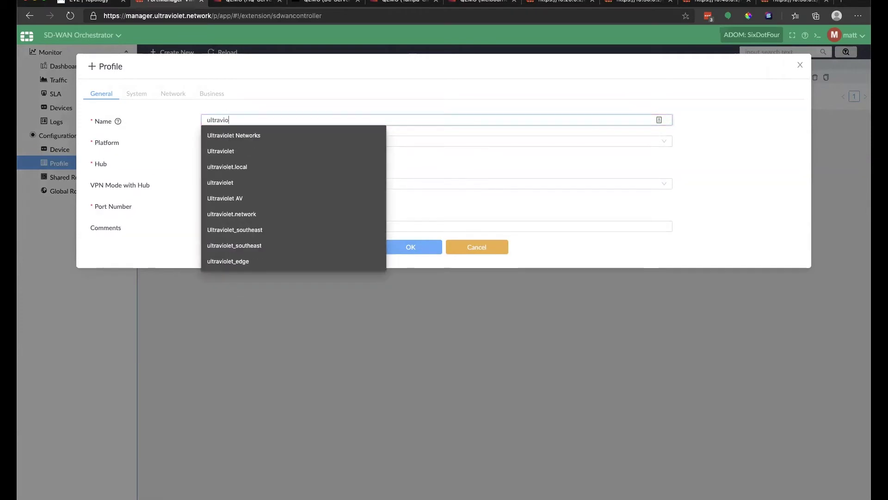
type("let_edge")
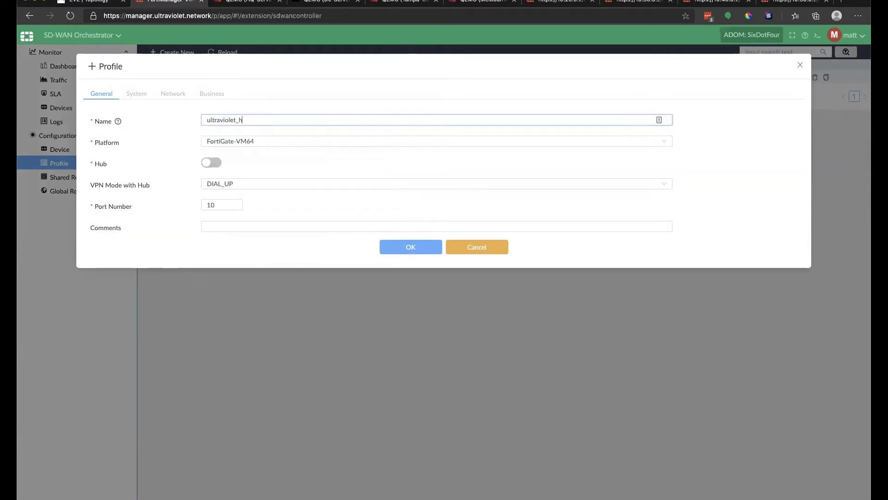
left_click(209, 163)
left_click(210, 162)
left_click(224, 183)
left_click(227, 212)
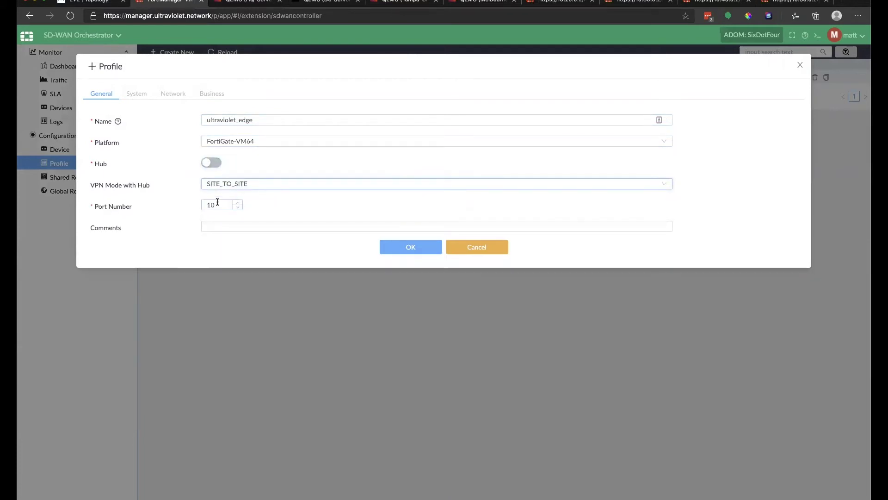
Set port number 4 and comment 'Ultraviolet Spoke config', then save the profile.
left_click(218, 204)
key("BackSpace")
key("BackSpace")
type("4")
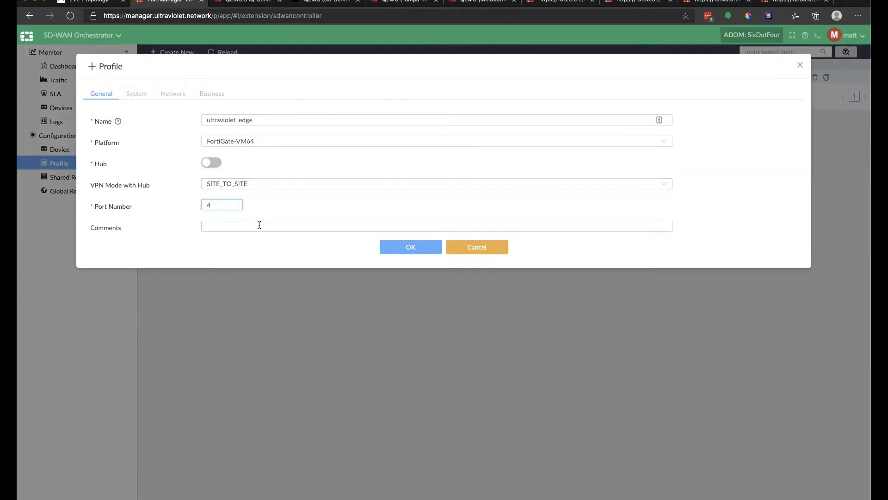
left_click(228, 223)
left_click(251, 274)
left_click(410, 248)
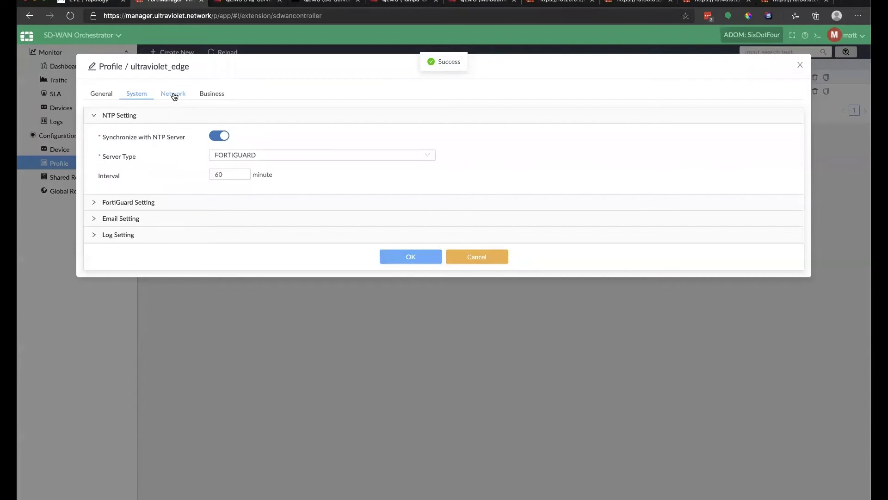
Check the new profile's port1 network settings without changes and close the profile.
left_click(174, 95)
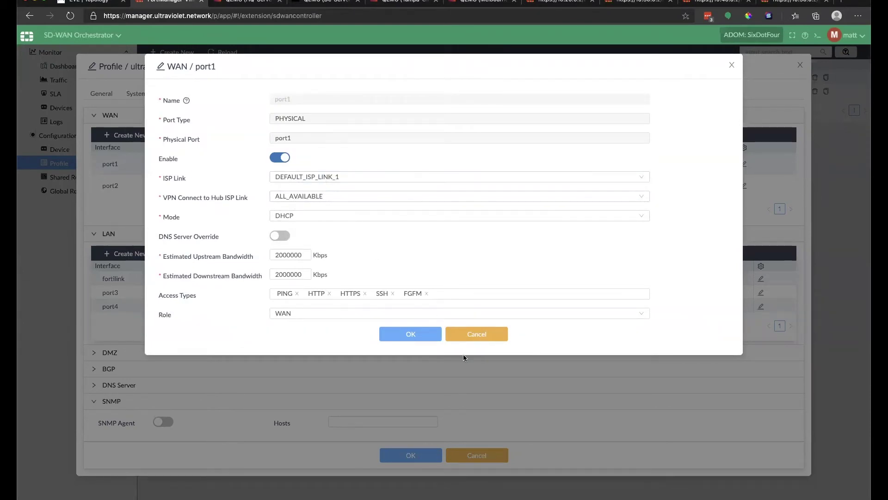
left_click(465, 336)
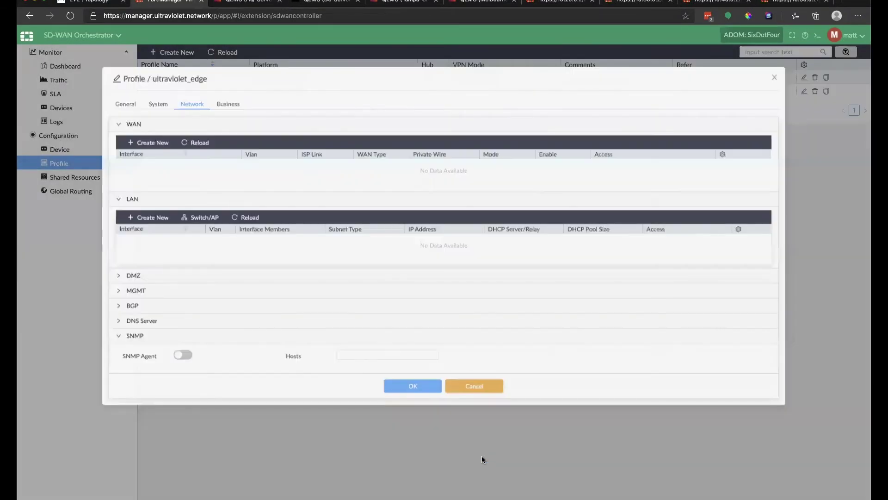
left_click(481, 456)
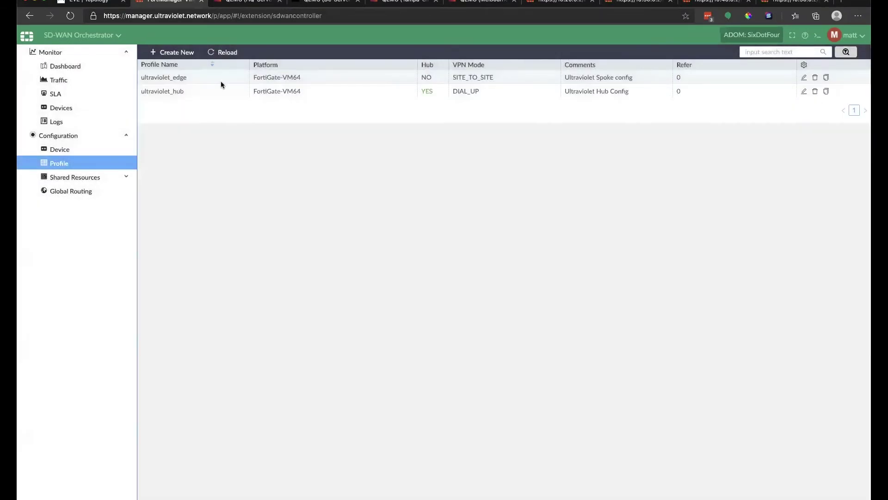
Delete the ultraviolet_edge profile and start a new one with the same name.
left_click(816, 79)
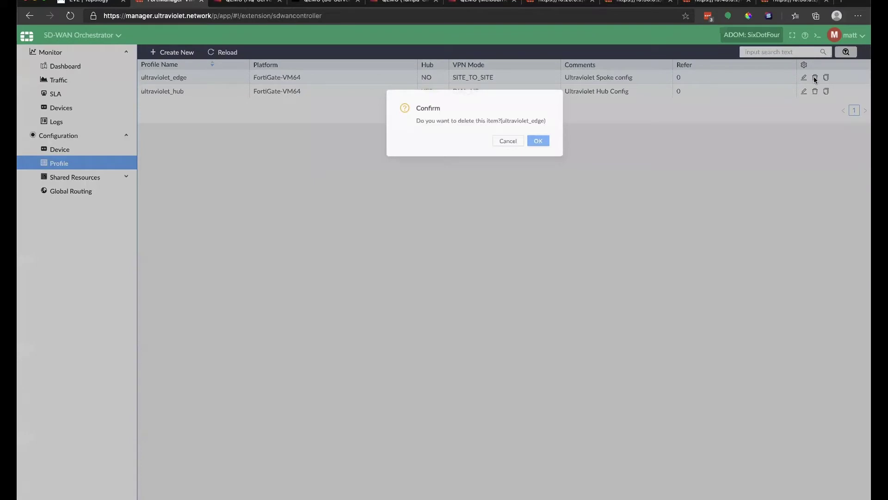
left_click(517, 149)
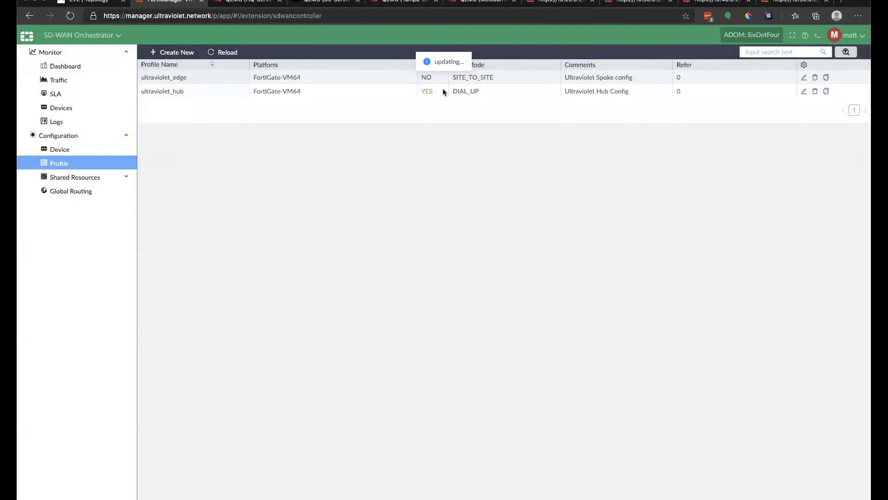
left_click(204, 53)
left_click(247, 117)
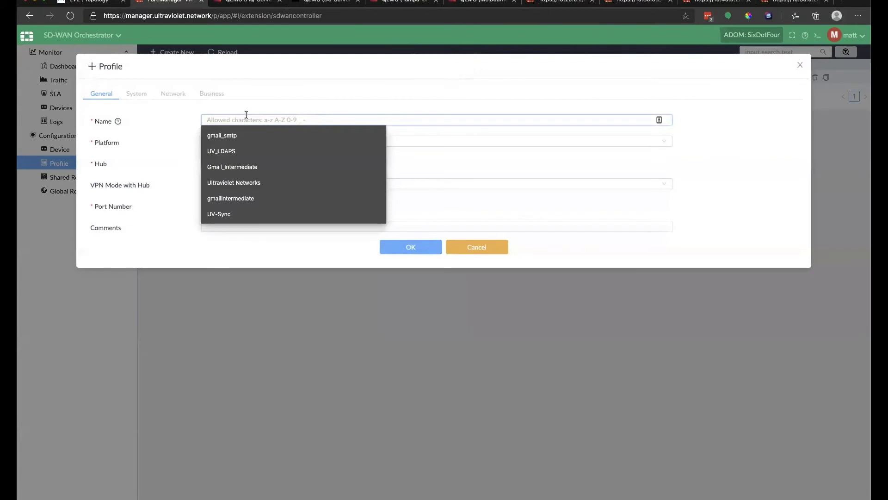
type("ultraviolet_edge")
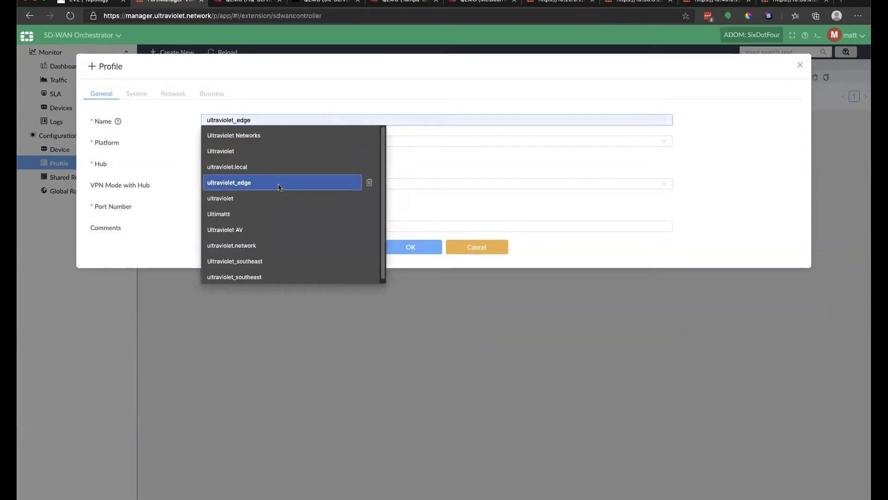
left_click(281, 188)
Set port number 4 and comment 'Ultraviolet Spoke config', then save the DIAL_UP profile.
left_click_drag(216, 204, 168, 208)
type("4")
left_click(254, 226)
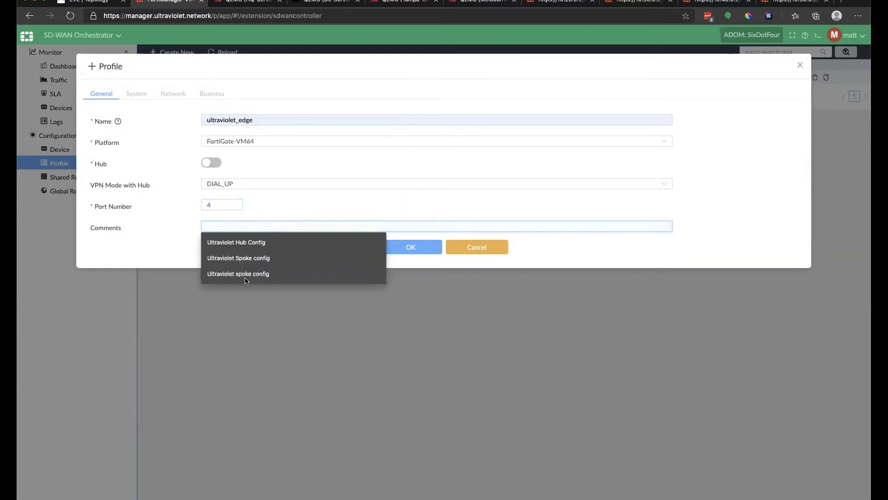
left_click(318, 258)
left_click(394, 247)
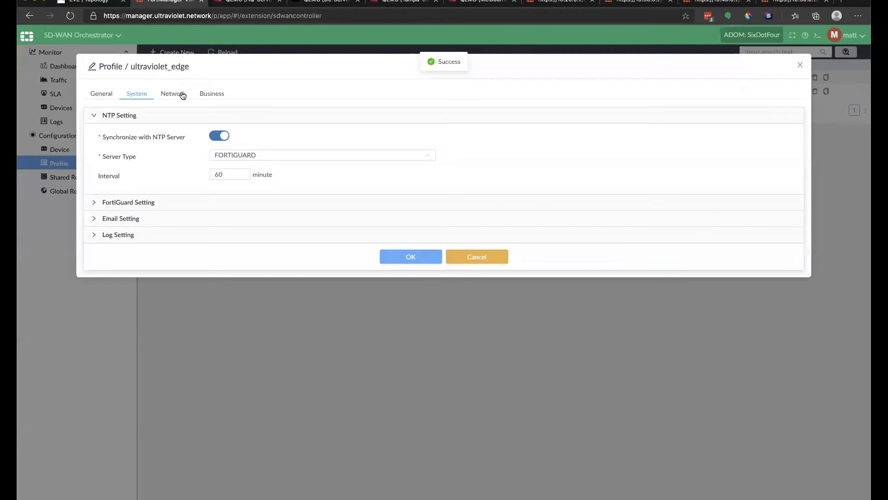
left_click(182, 94)
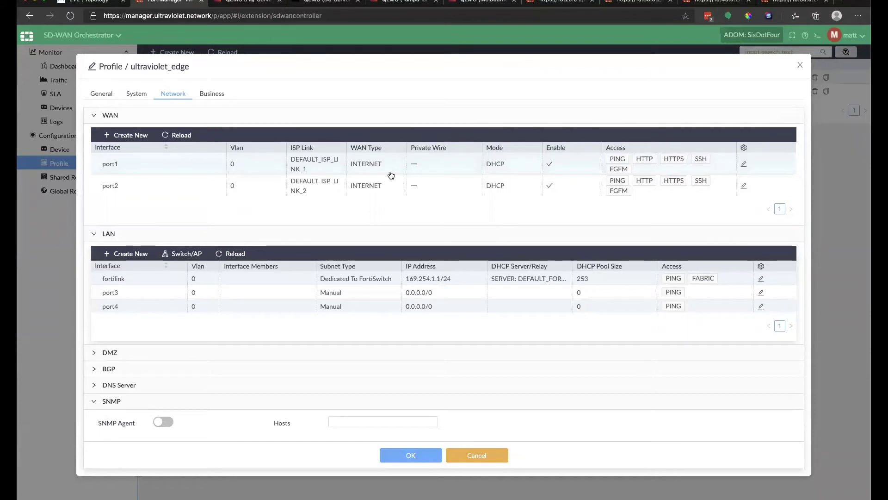
Set port1 to STATIC with ADVPN on ISP-A-Wired for ISP and hub links, HTTP removed.
double_click(183, 170)
left_click(279, 216)
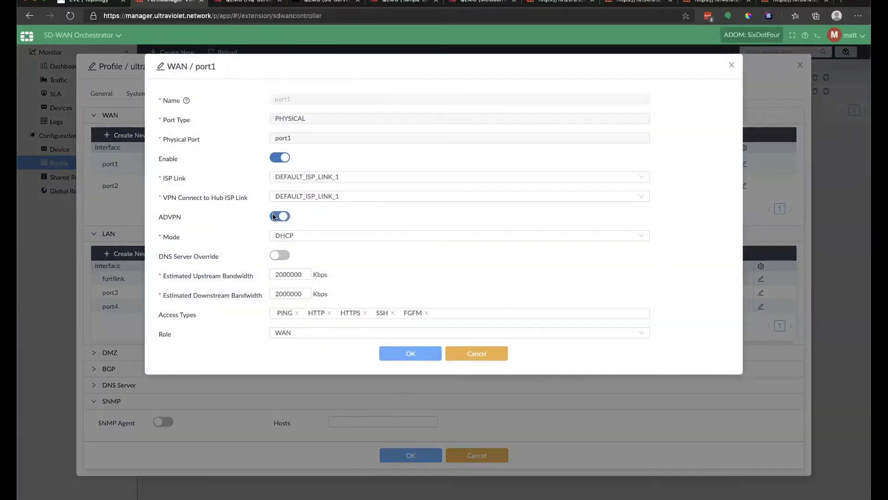
left_click(309, 177)
left_click(331, 192)
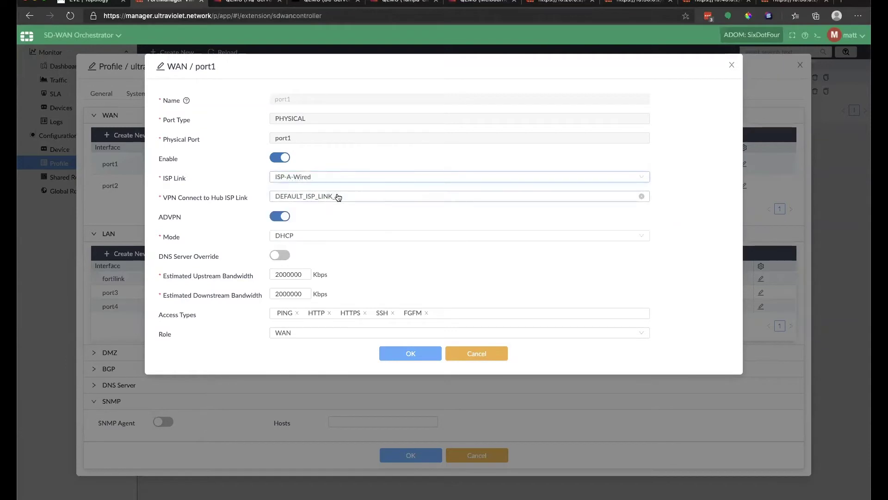
left_click(337, 196)
left_click(335, 212)
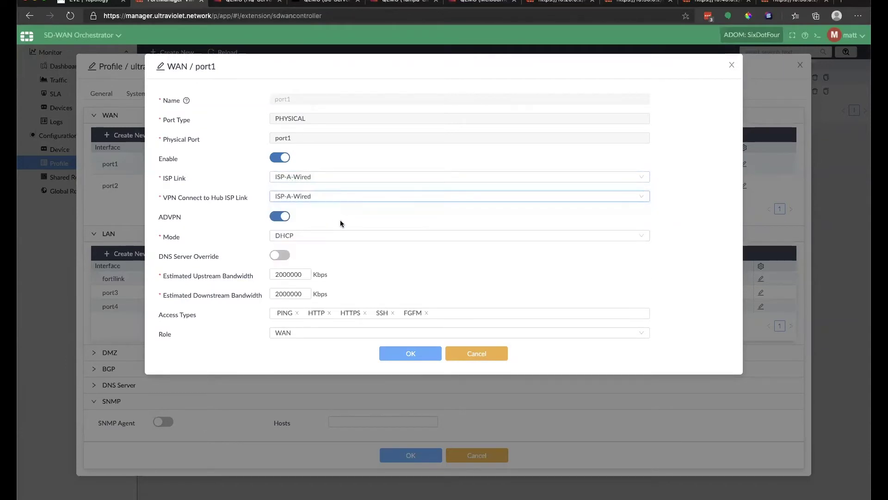
left_click(313, 236)
left_click(348, 249)
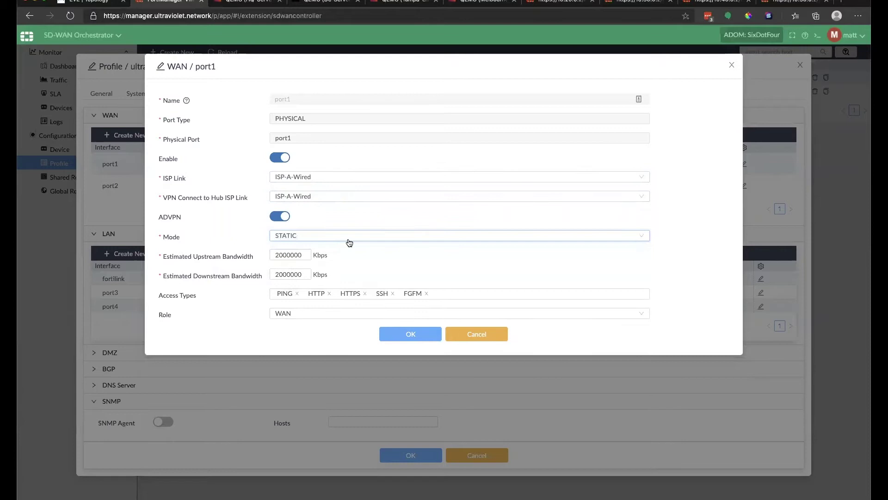
left_click(329, 294)
left_click(386, 337)
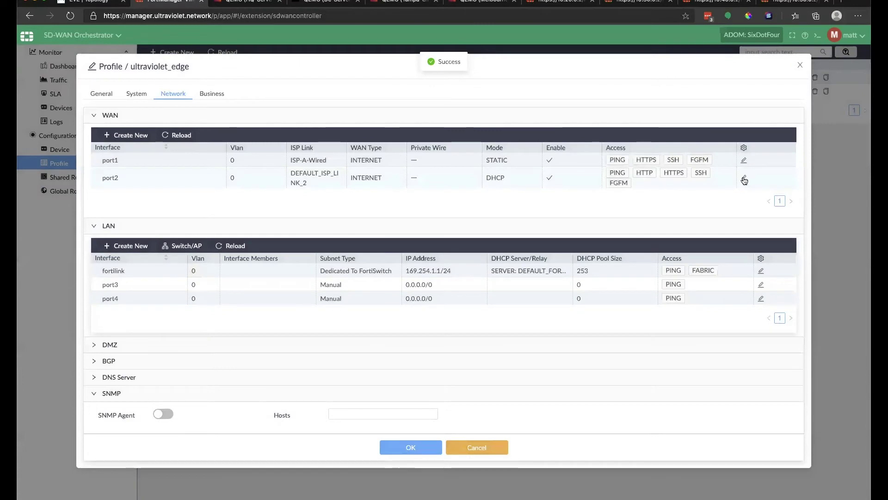
Set port2 to STATIC with ADVPN on ISP-B-Wired for ISP and hub links, HTTP removed.
left_click(745, 179)
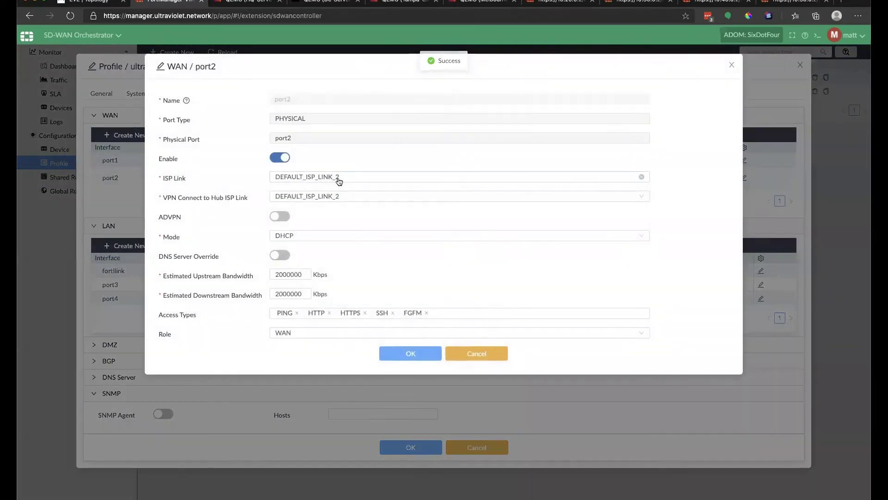
left_click(336, 178)
left_click(309, 206)
left_click(324, 199)
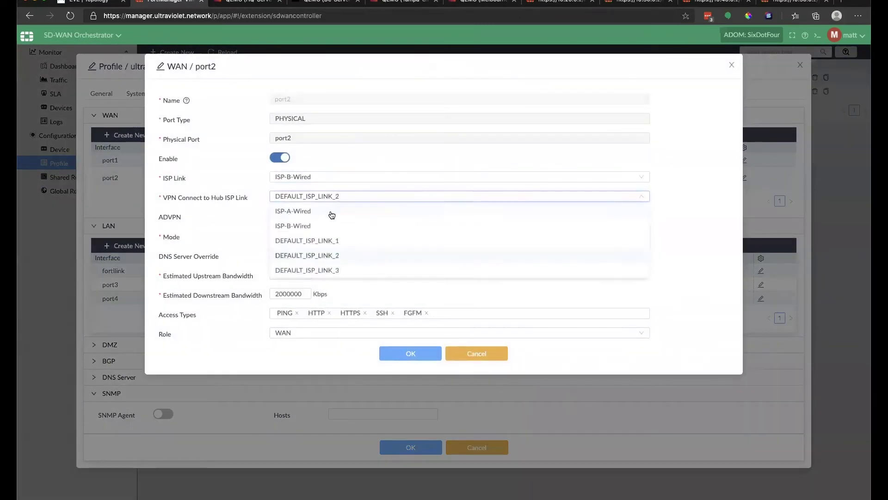
left_click(311, 225)
left_click(274, 217)
left_click(353, 238)
left_click(333, 248)
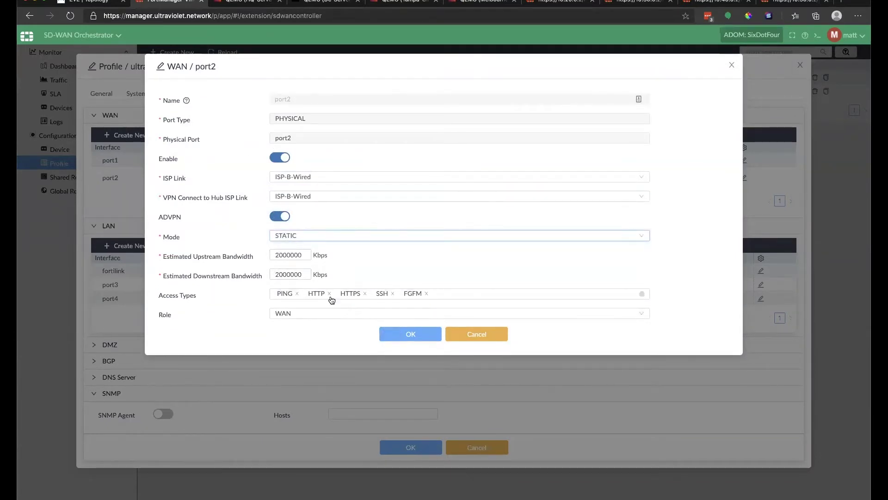
left_click(330, 296)
left_click(394, 326)
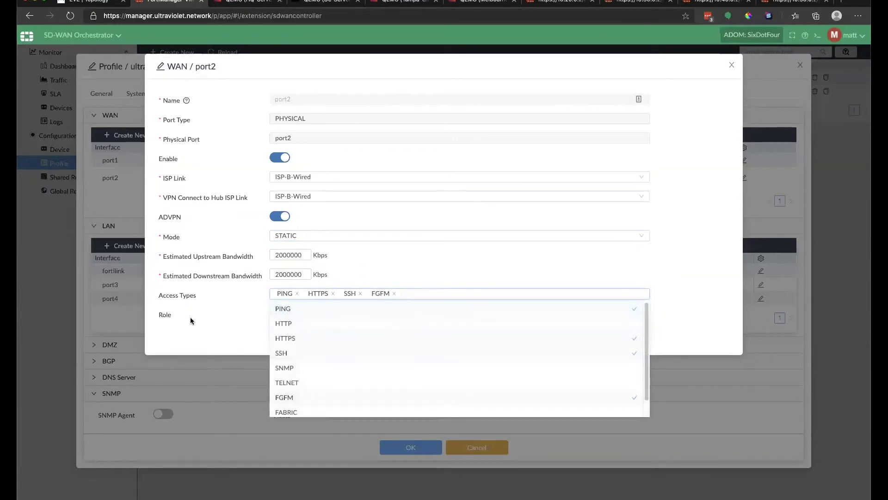
left_click(190, 318)
left_click(413, 334)
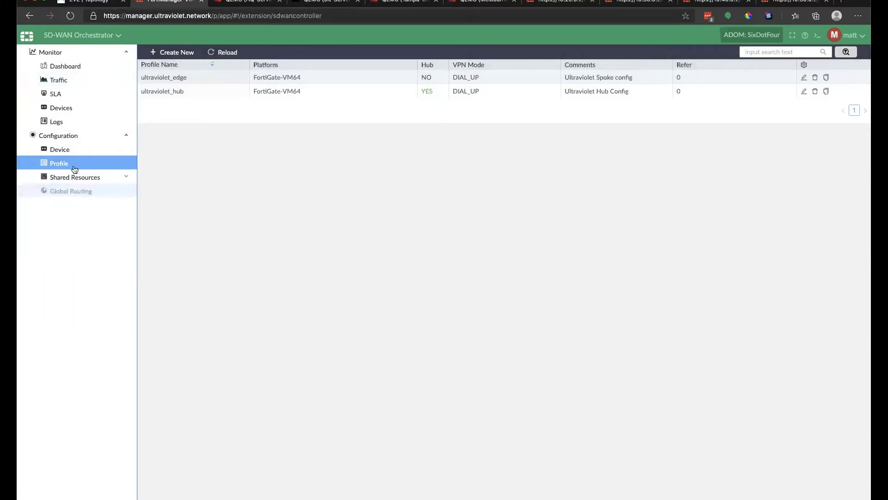
In Device Manager, review Colo-FGT's interface list and BGP settings.
left_click(71, 148)
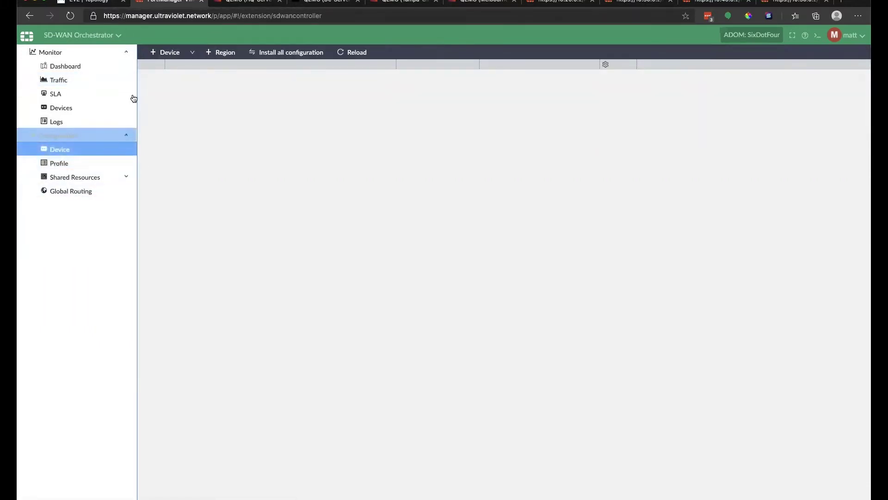
left_click(79, 36)
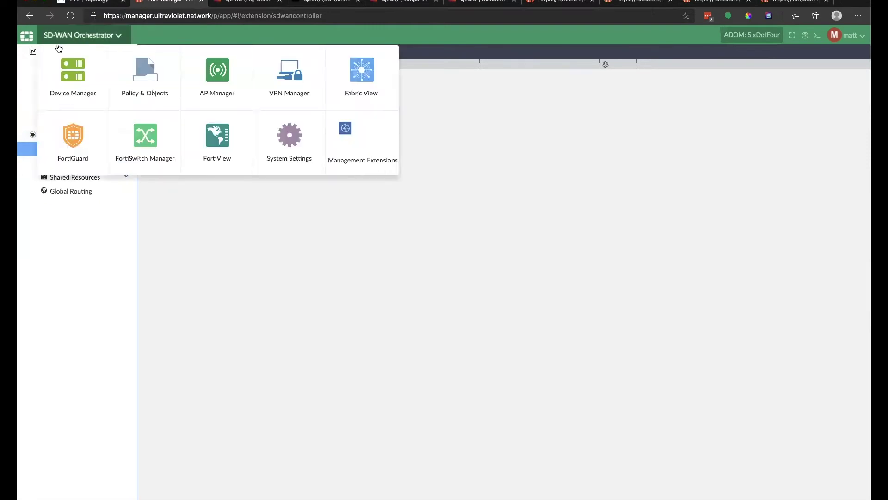
left_click(73, 74)
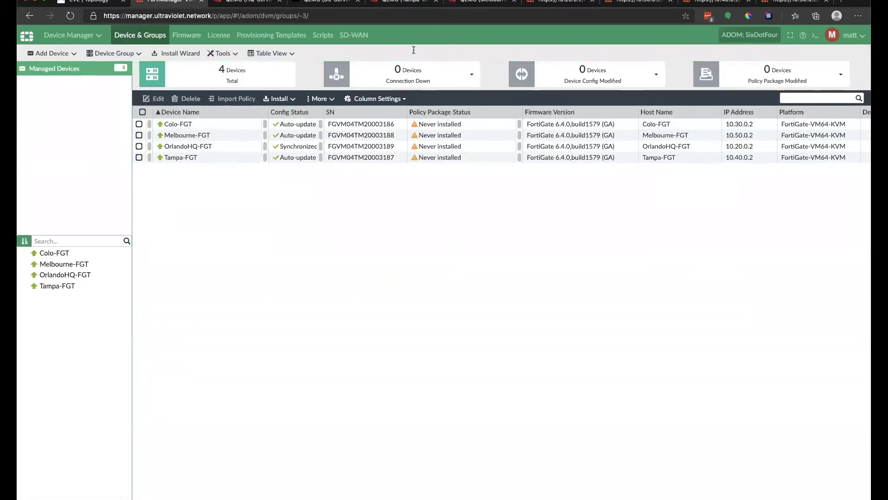
double_click(479, 124)
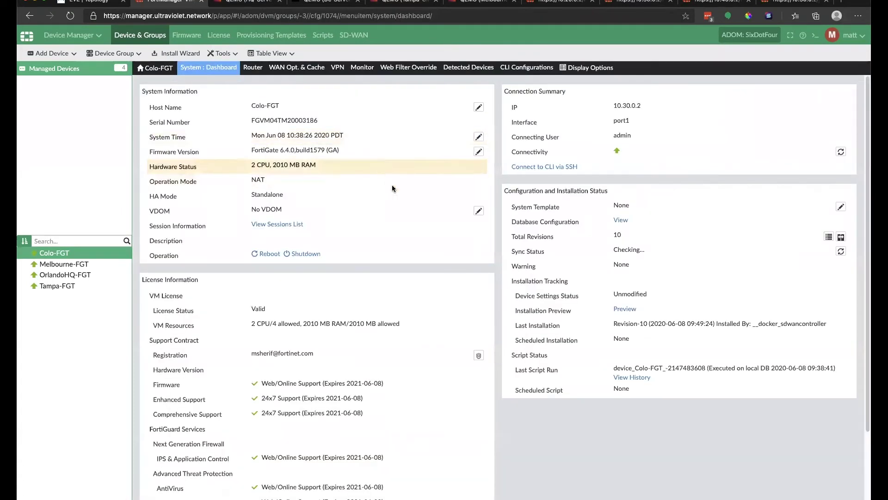
mouse_move(209, 70)
left_click(210, 95)
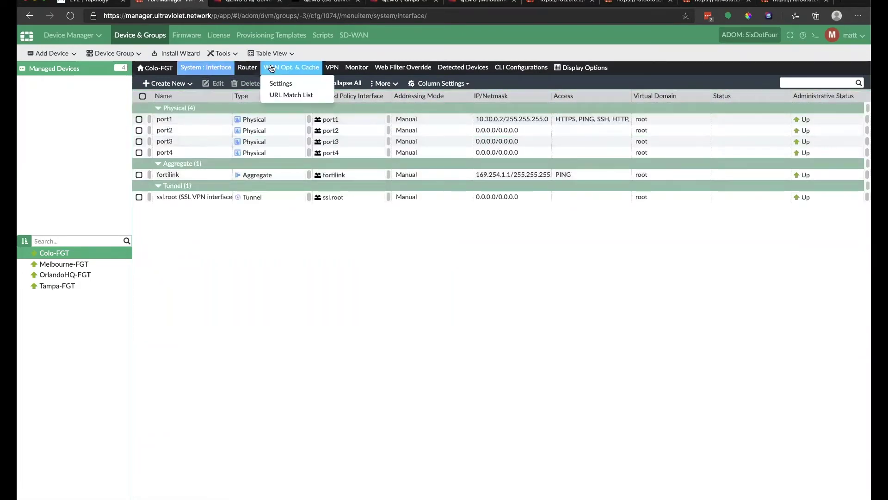
mouse_move(247, 69)
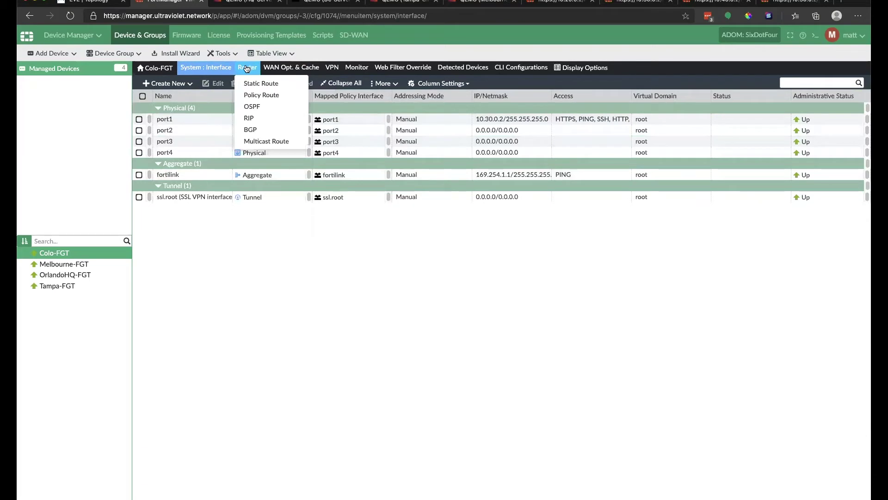
left_click(253, 130)
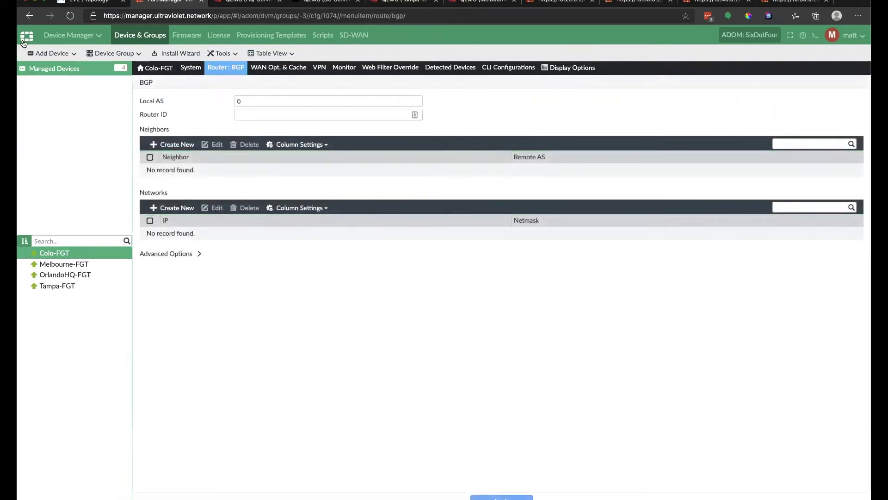
Return to the SD-WAN Orchestrator through Management Extensions.
left_click(96, 34)
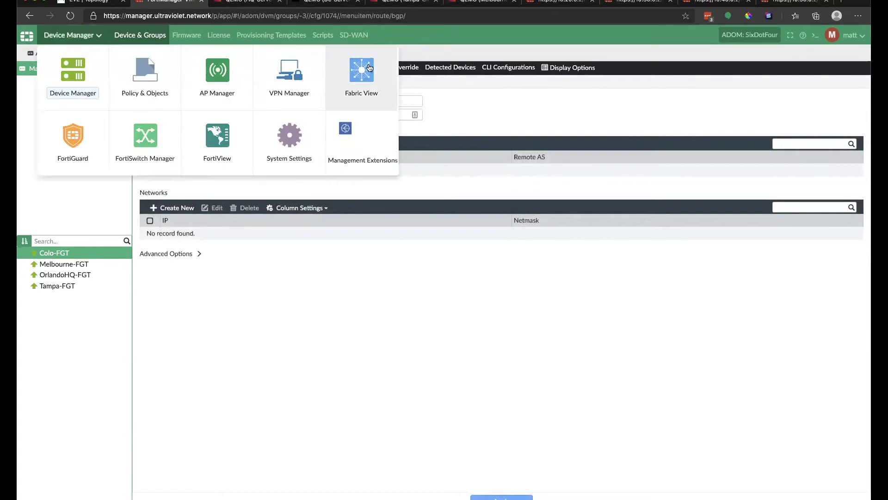
left_click(350, 147)
left_click(135, 66)
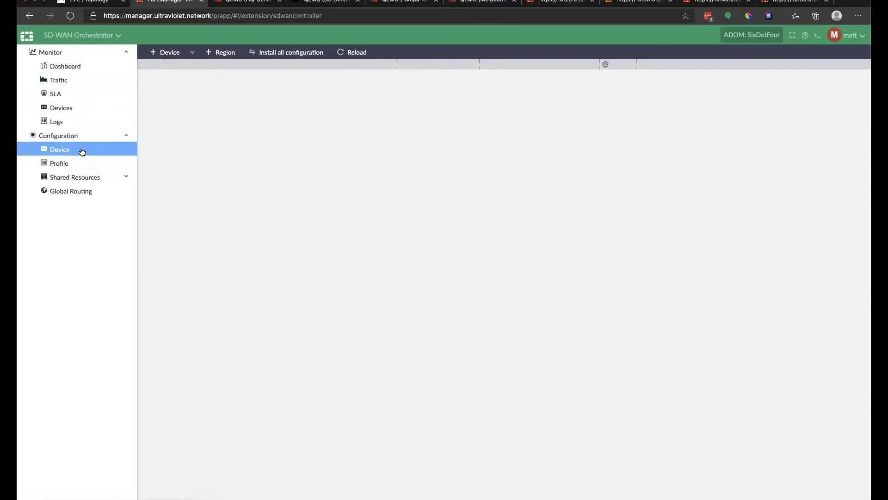
Unlock the HQ-Server console desktop with its password, then go back to FortiManager.
left_click(250, 3)
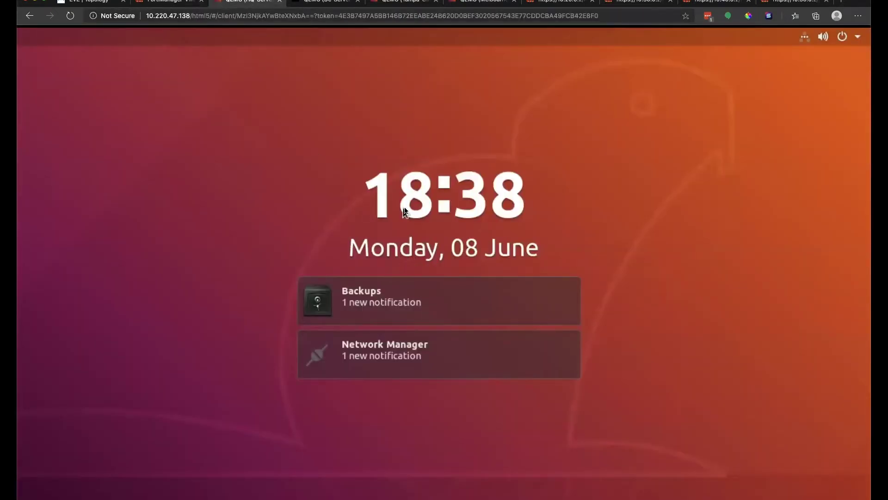
key("Return")
type("●●●")
key("Return")
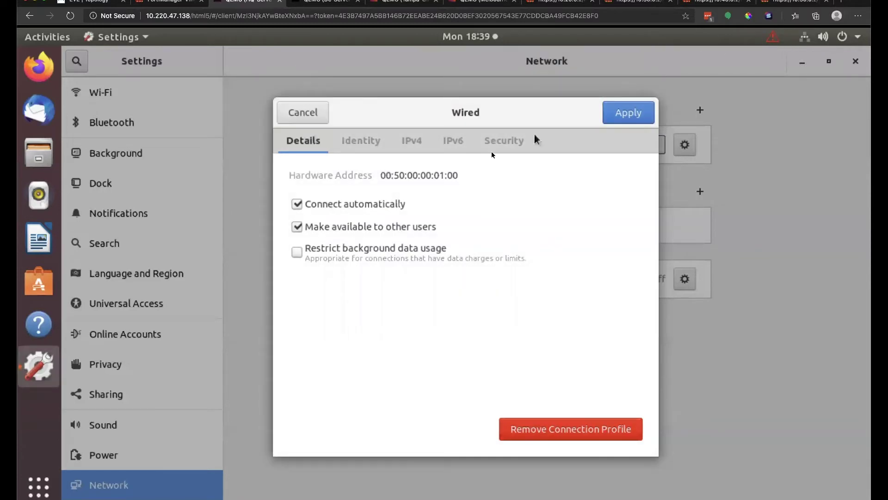
left_click(166, 2)
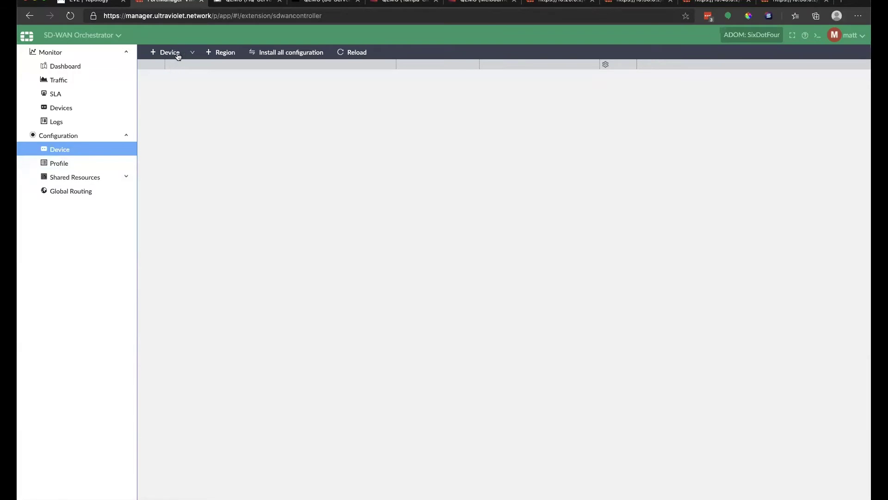
Create region Ultraviolet_southeast, expand it, and begin adding a device.
left_click(223, 51)
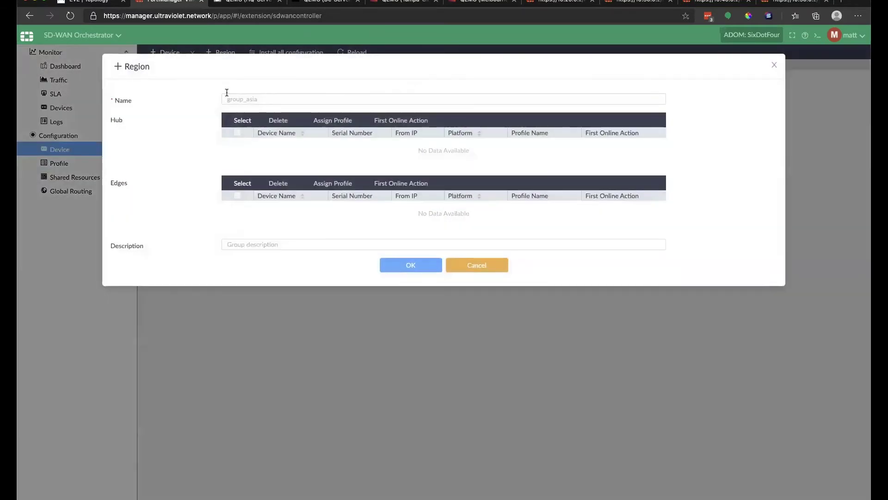
left_click(229, 98)
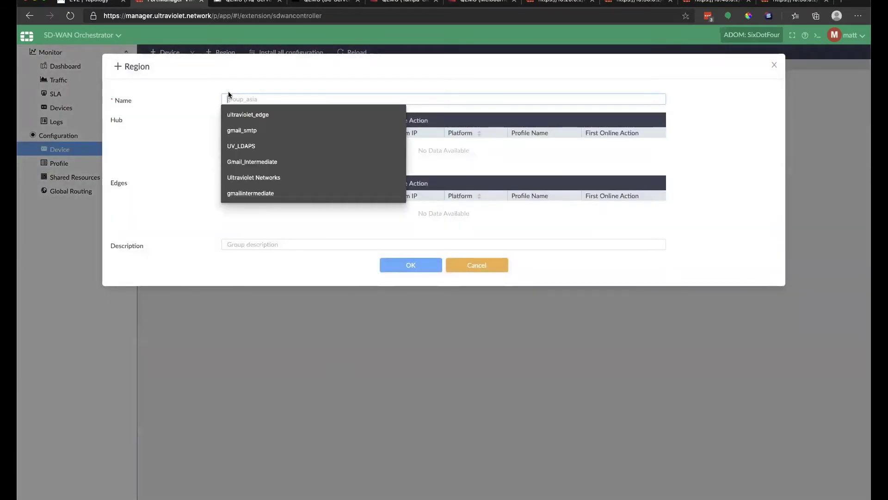
type("Ultr")
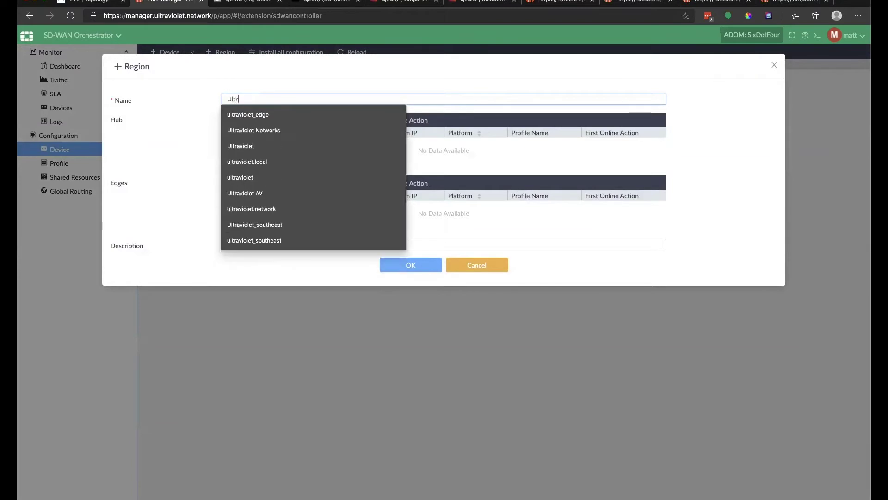
key("BackSpace")
key("BackSpace")
key("BackSpace")
key("BackSpace")
type("u")
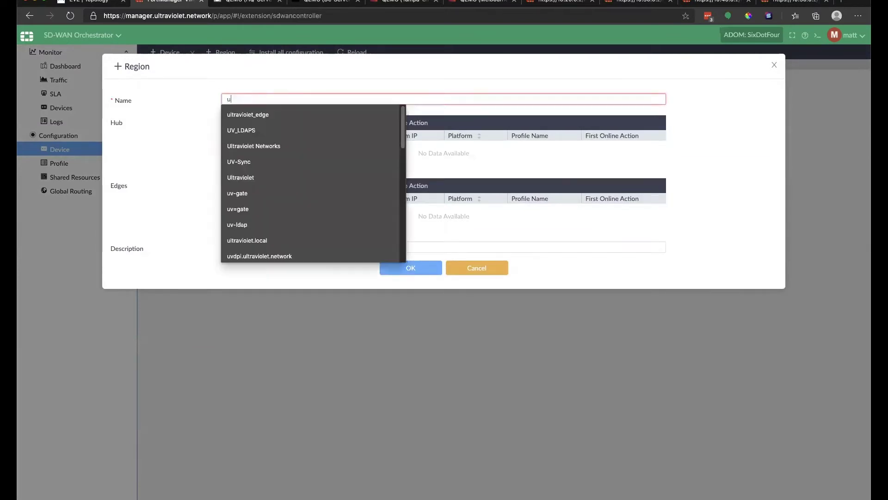
type("ltraviolet")
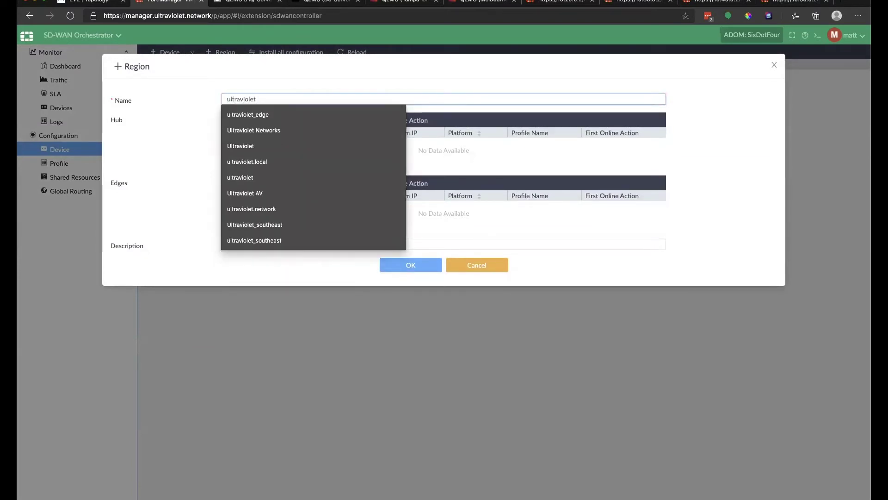
key("Down")
key("Down")
key("Down")
key("Down")
key("Down")
key("Down")
key("Down")
key("Down")
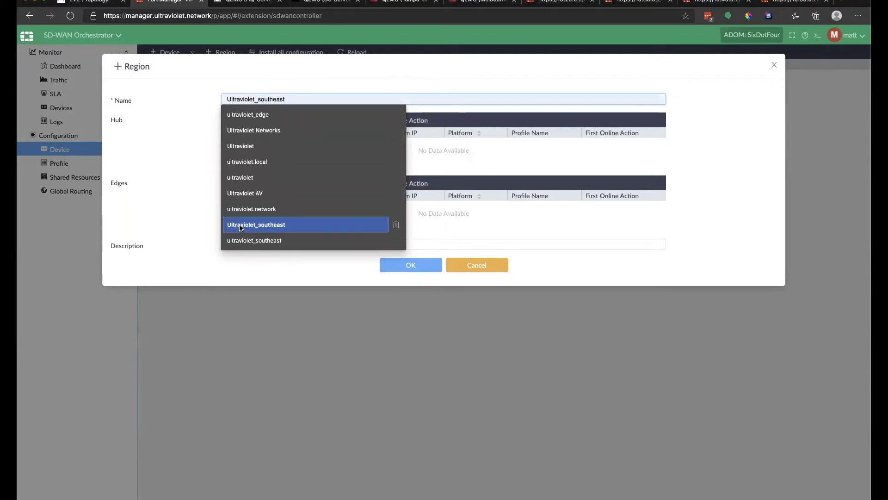
key("Return")
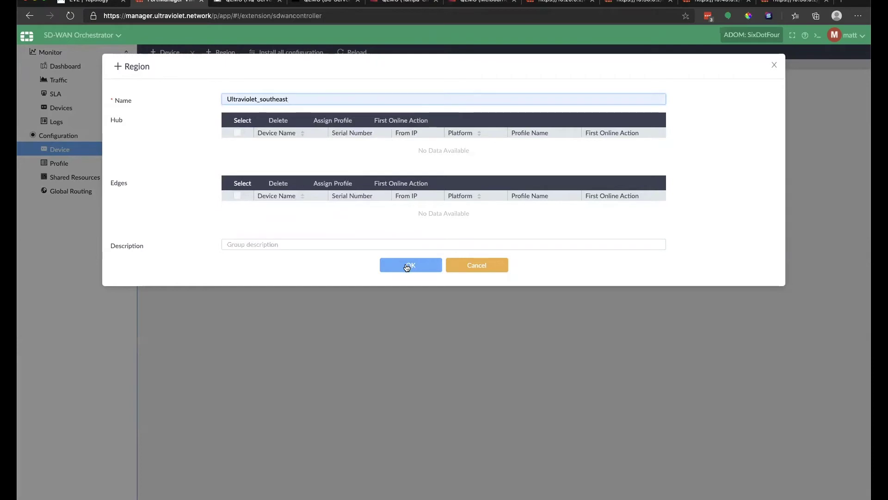
left_click(407, 266)
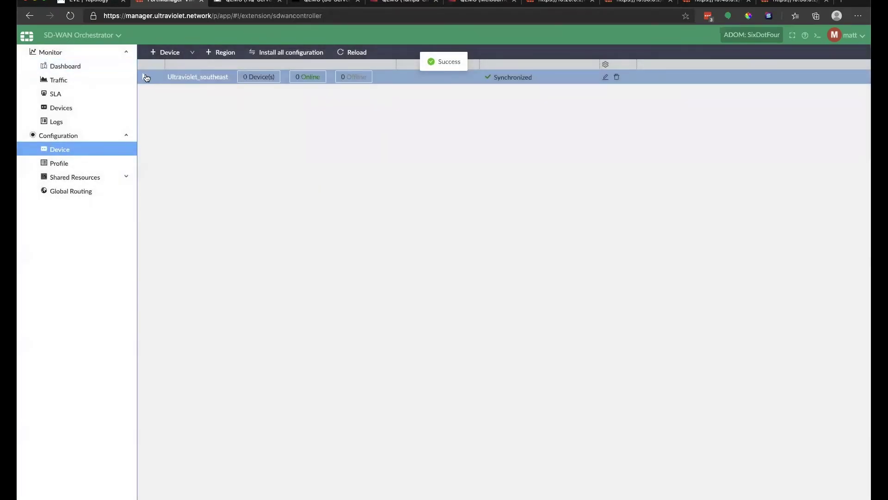
left_click(146, 77)
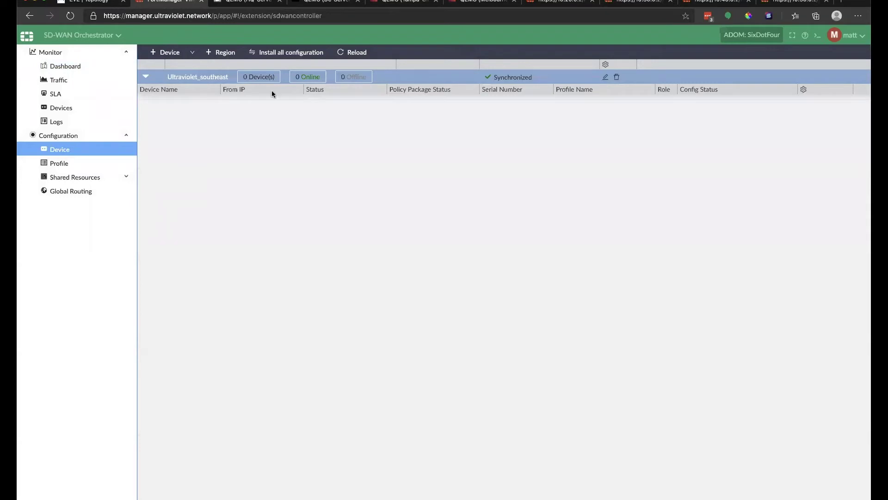
left_click(167, 52)
Add OrlandoHQ-FGT with profile ultraviolet_edge, RETRIEVE_CONFIG, region Ultraviolet_southeast; start another device.
left_click(277, 120)
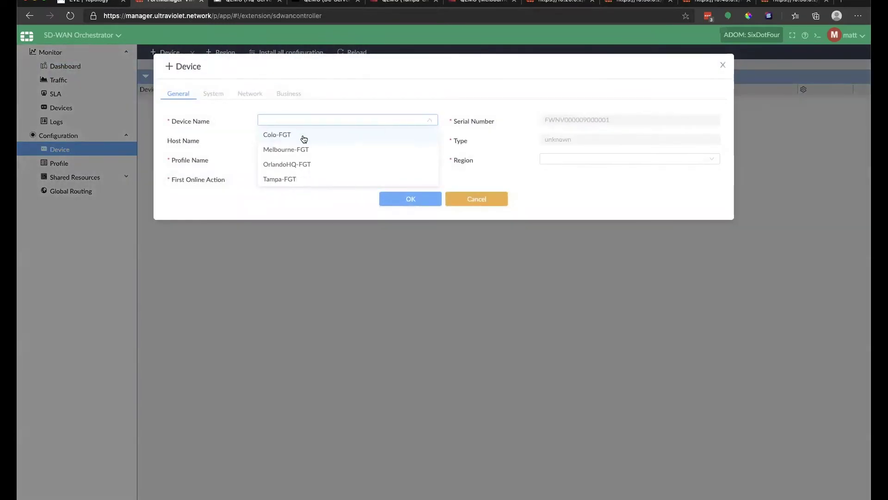
left_click(301, 165)
left_click(303, 160)
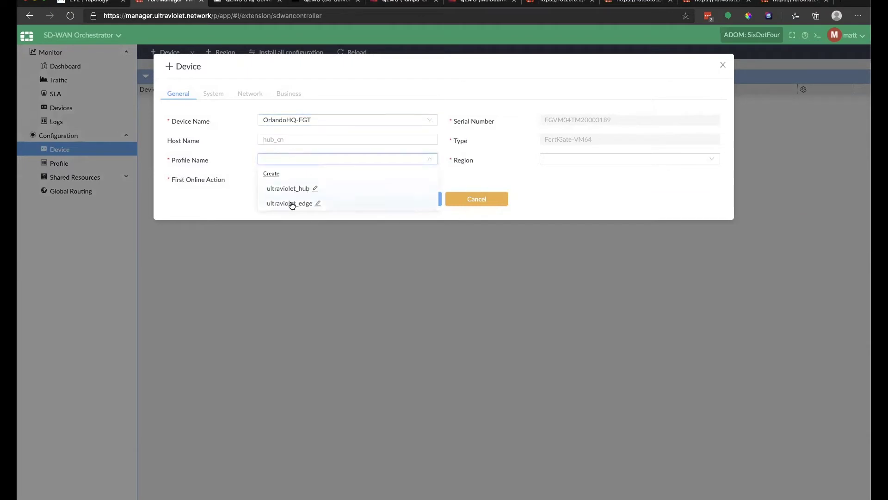
left_click(292, 203)
left_click(309, 181)
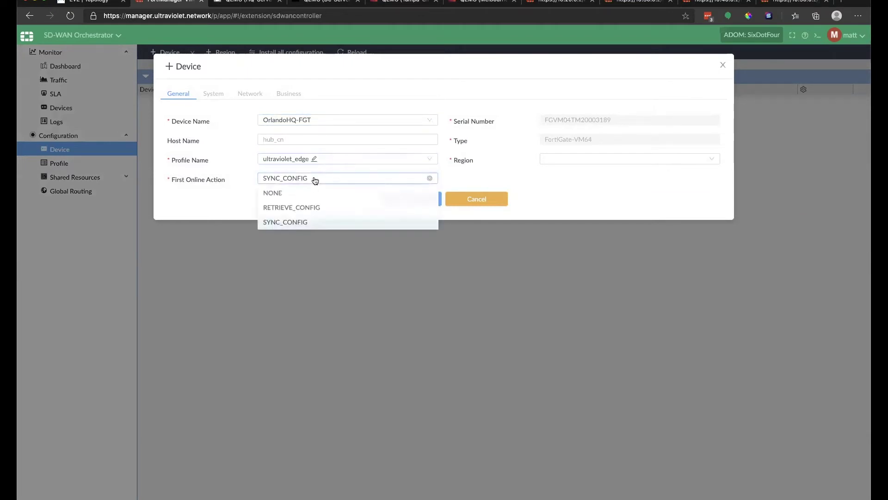
left_click(312, 207)
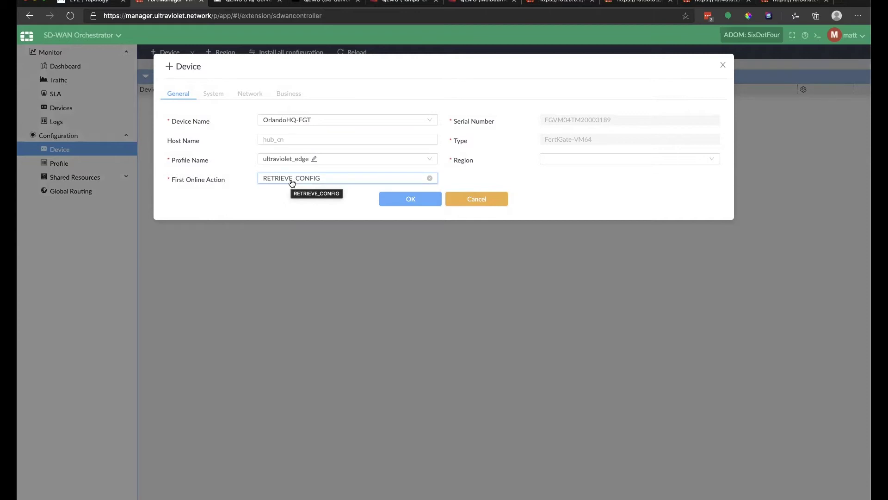
left_click(335, 180)
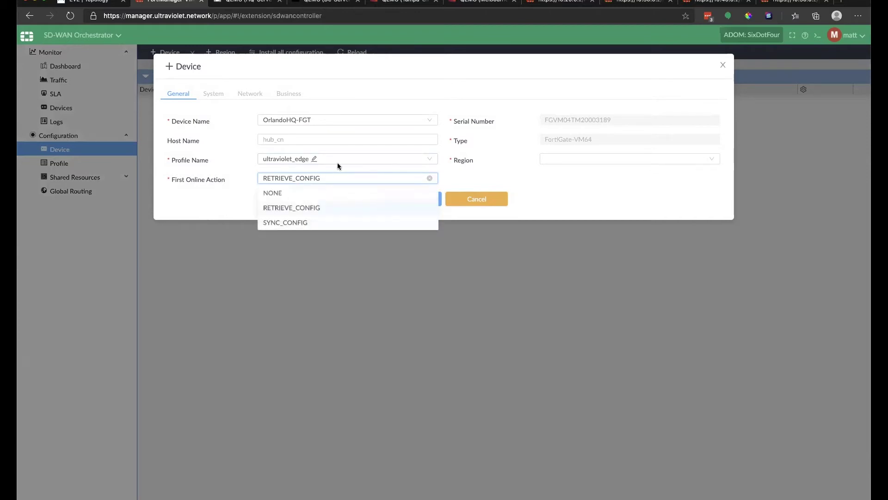
left_click(567, 189)
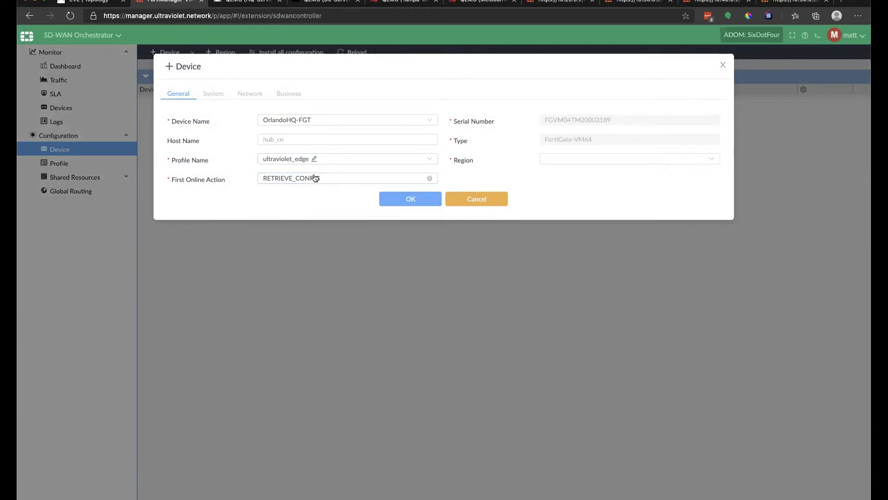
left_click(554, 161)
left_click(566, 188)
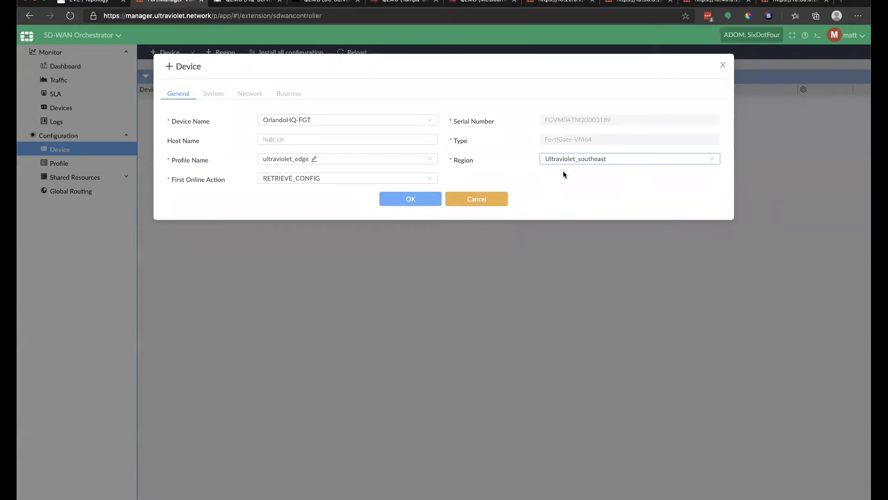
left_click(577, 158)
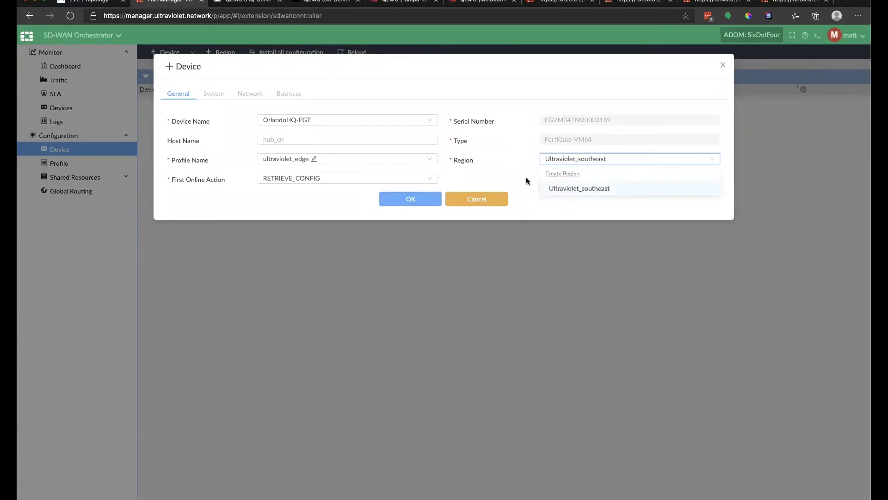
left_click(390, 199)
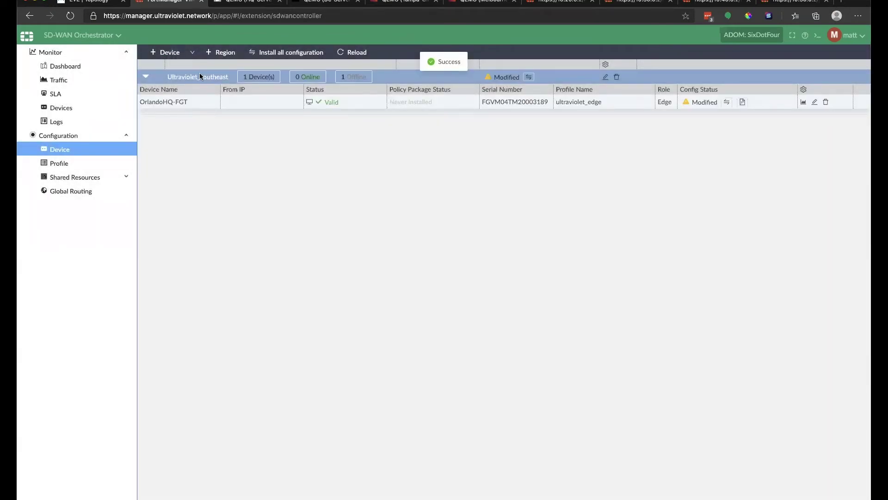
left_click(169, 52)
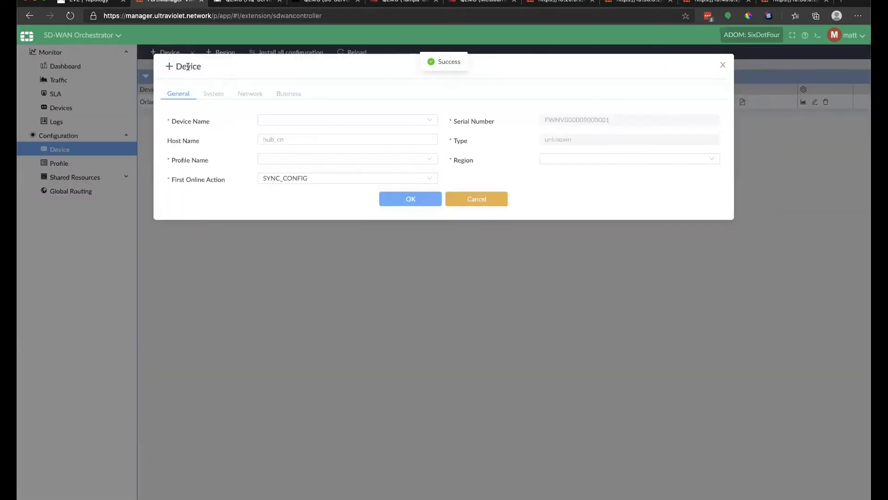
Add Colo-FGT with profile ultraviolet_hub, RETRIEVE_CONFIG and region Ultraviolet_southeast.
left_click(314, 119)
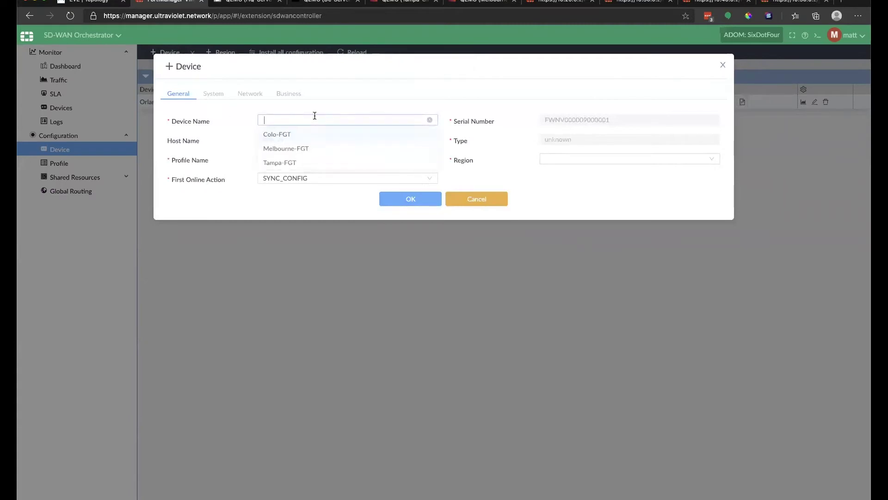
left_click(286, 135)
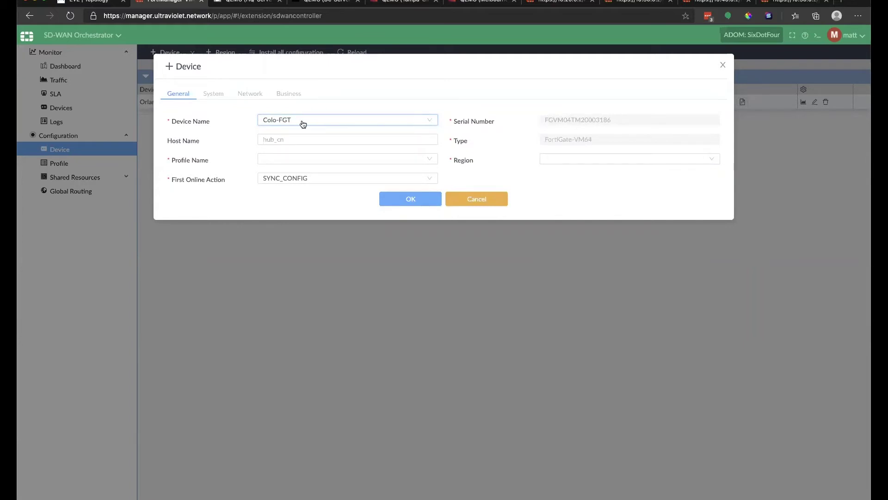
left_click(307, 165)
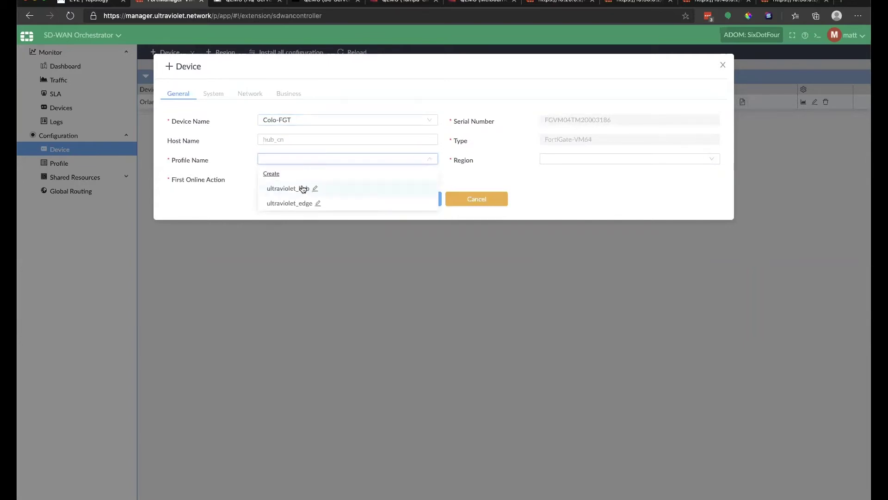
left_click(297, 187)
left_click(302, 179)
left_click(303, 206)
left_click(595, 160)
left_click(572, 189)
left_click(408, 205)
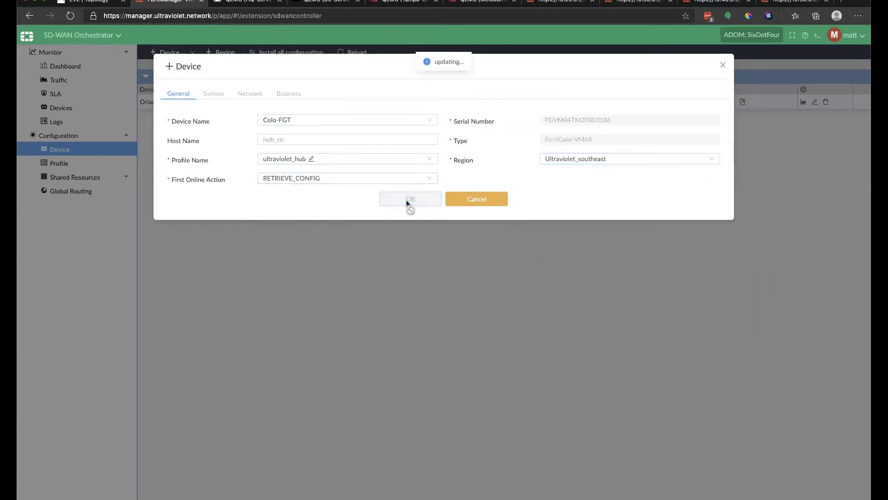
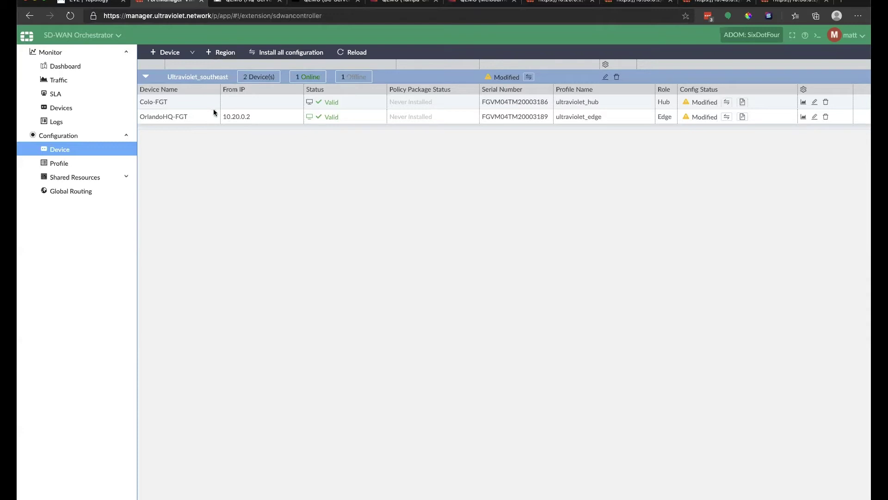
Add Tampa-FGT with profile ultraviolet_edge, first online action RETRIEVE_CONFIG, region Ultraviolet_southeast.
left_click(171, 52)
left_click(283, 119)
left_click(284, 147)
left_click(296, 159)
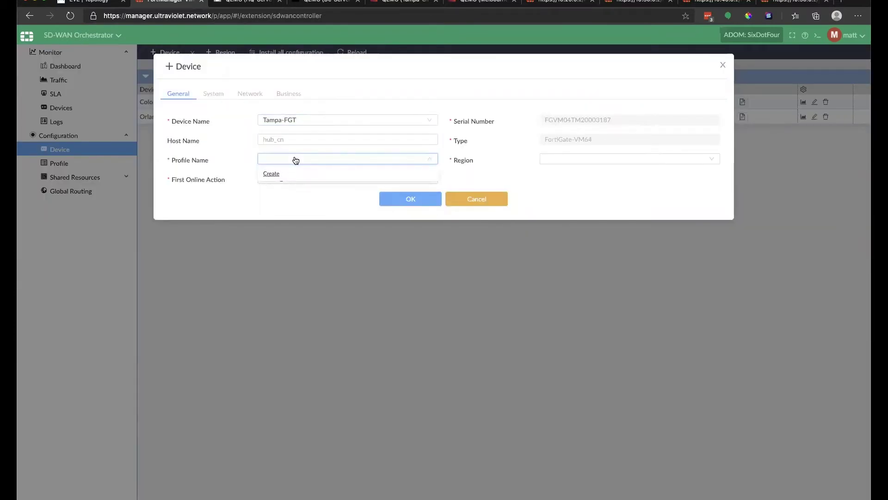
left_click(295, 202)
left_click(296, 179)
left_click(297, 206)
left_click(576, 158)
left_click(575, 192)
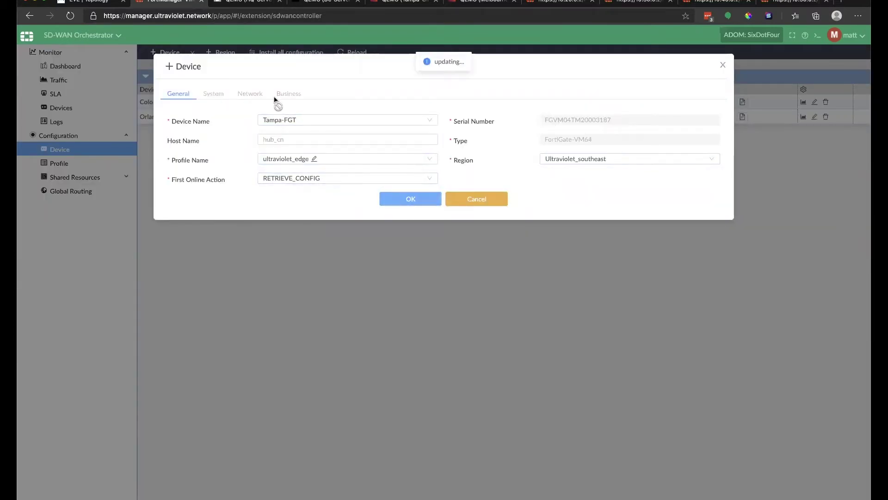
left_click(166, 52)
Add Melbourne-FGT with profile ultraviolet_edge, RETRIEVE_CONFIG and region Ultraviolet_southeast.
left_click(284, 120)
left_click(287, 133)
left_click(296, 159)
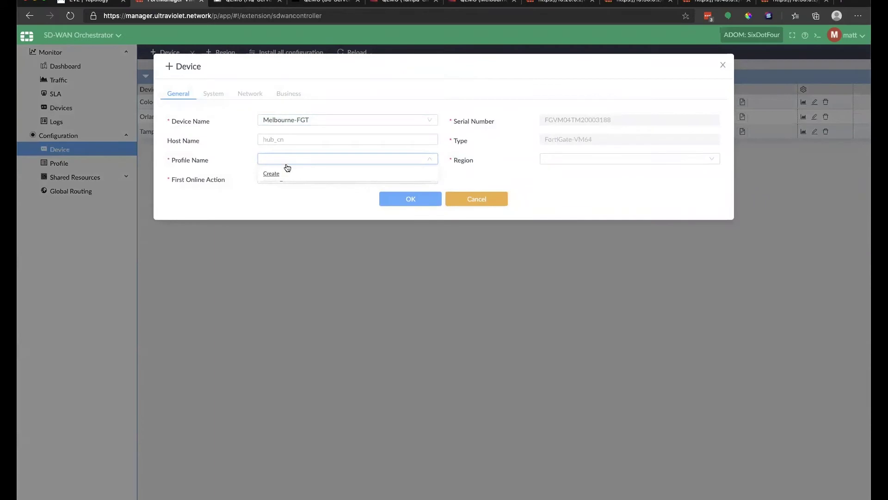
left_click(296, 179)
left_click(298, 204)
left_click(296, 159)
left_click(287, 202)
left_click(574, 159)
left_click(573, 191)
left_click(407, 198)
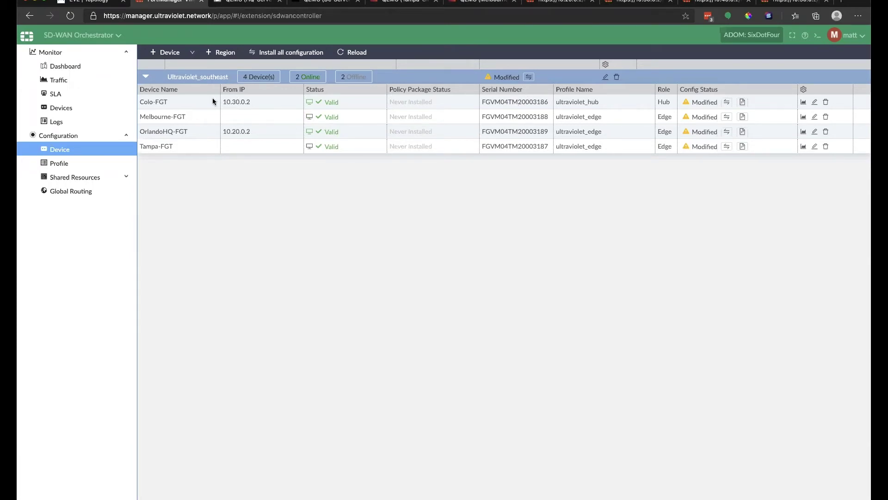
left_click_drag(224, 99, 250, 101)
left_click(249, 100)
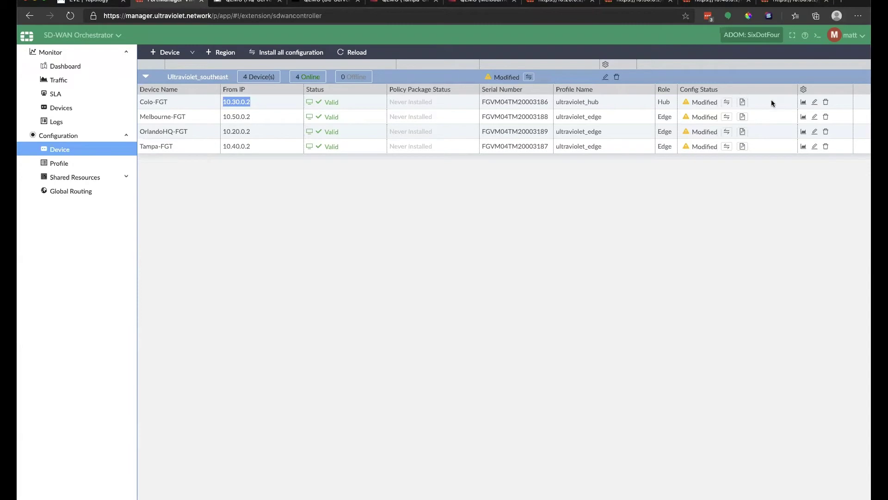
left_click(745, 103)
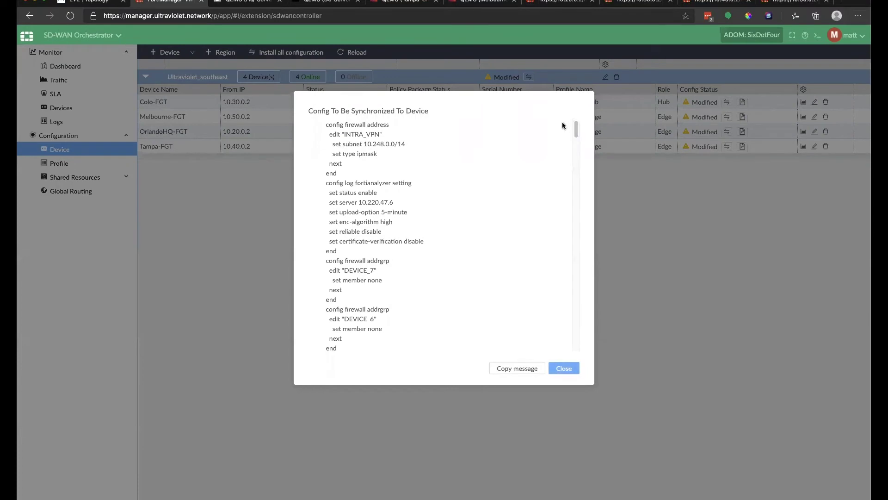
left_click_drag(577, 130, 572, 155)
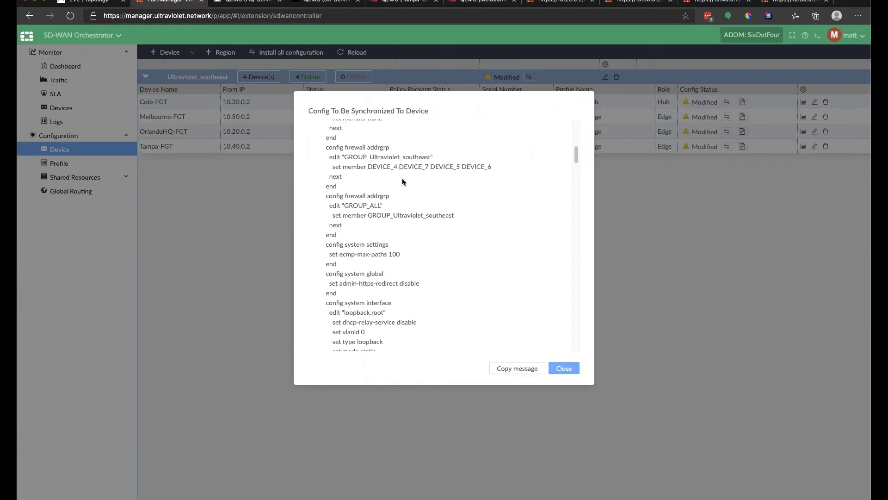
scroll(402, 183, "down", 10)
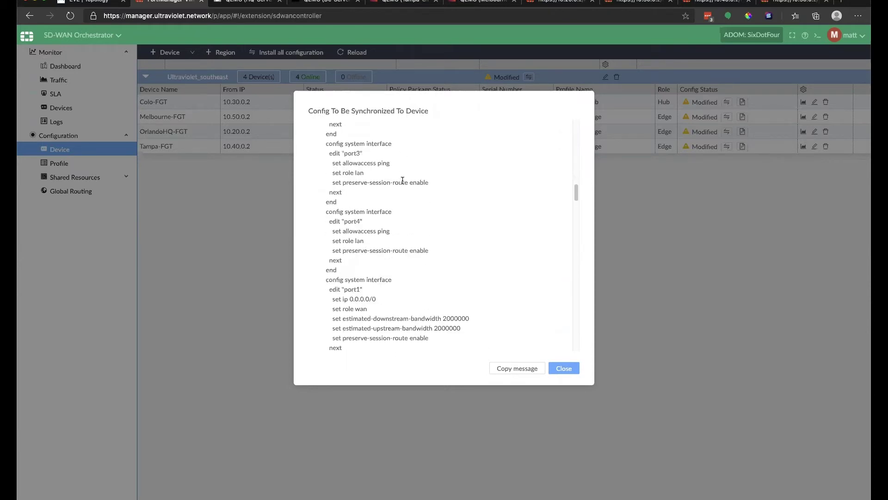
scroll(401, 183, "down", 1)
left_click_drag(332, 272, 390, 273)
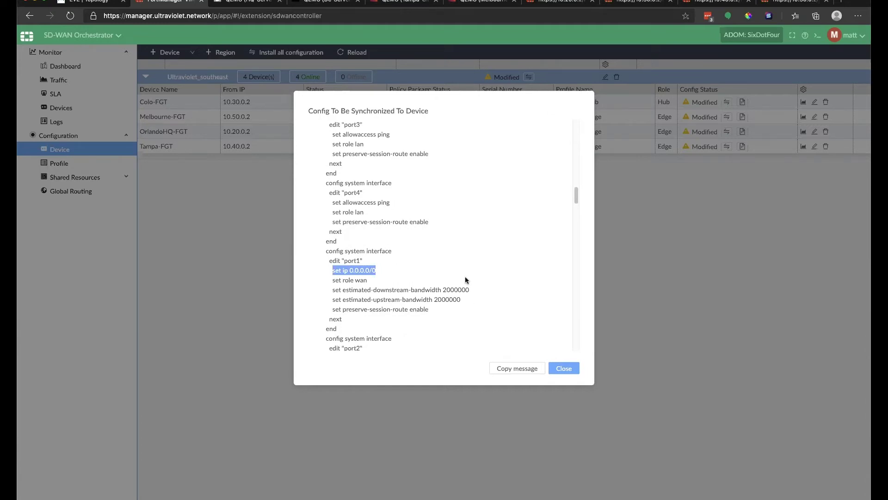
left_click(568, 368)
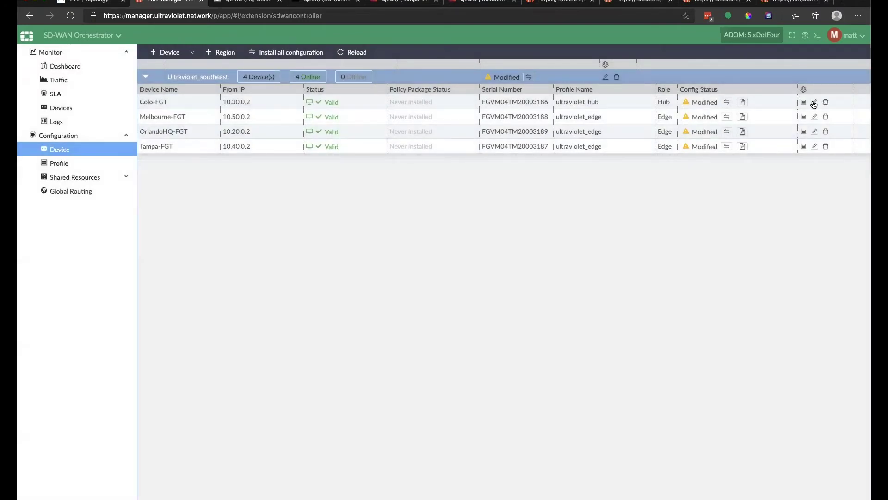
Open Colo-FGT's network settings and show the WAN interface table.
left_click(606, 78)
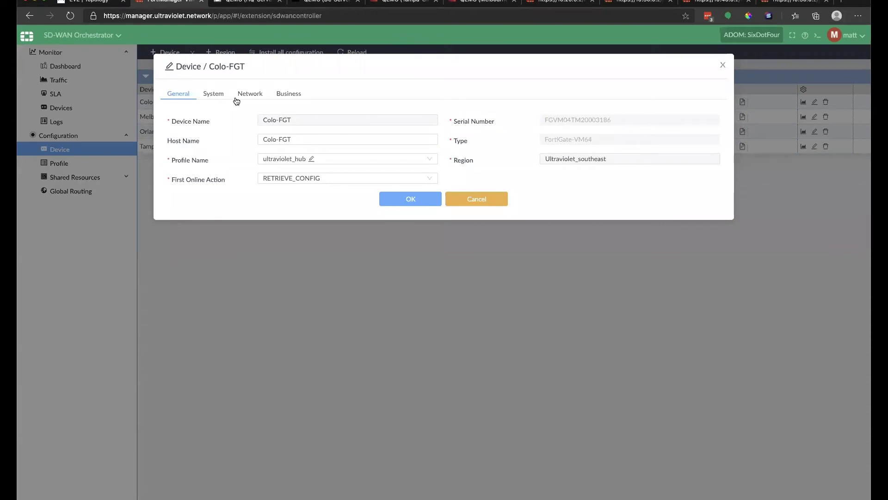
left_click(257, 95)
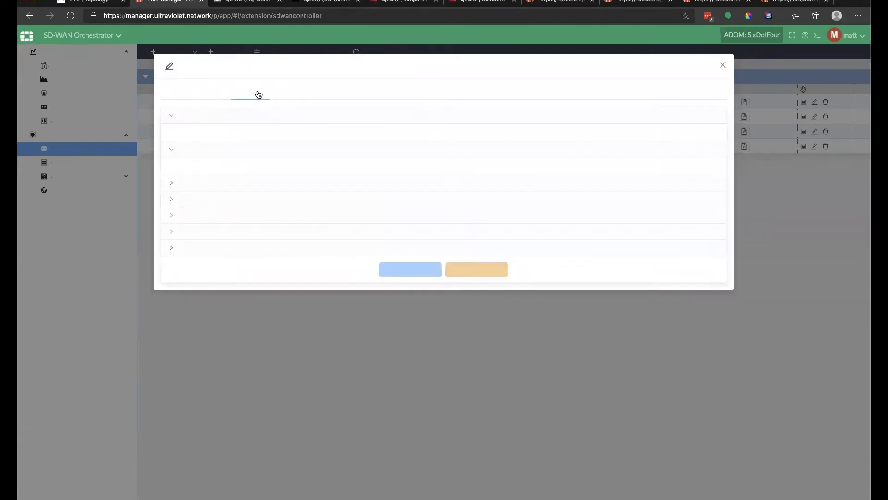
left_click(171, 116)
left_click(170, 116)
left_click(170, 116)
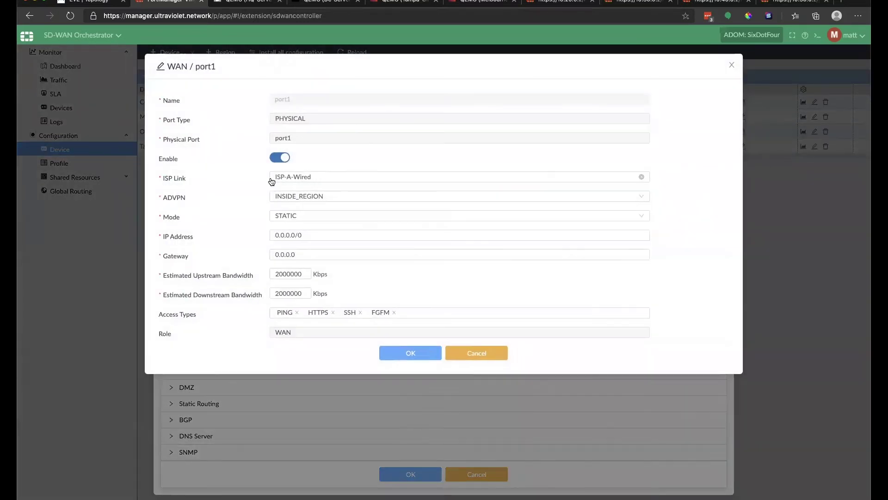
Set WAN port1 to 10.30.0.2/24 with gateway 10.30.0.1.
left_click_drag(316, 236, 237, 236)
type("10.30")
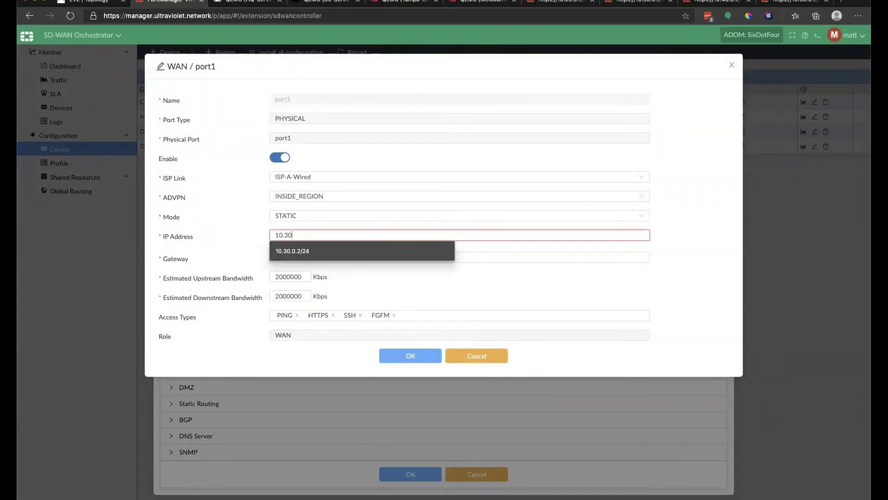
key("Down")
key("Return")
key("Tab")
type("10.")
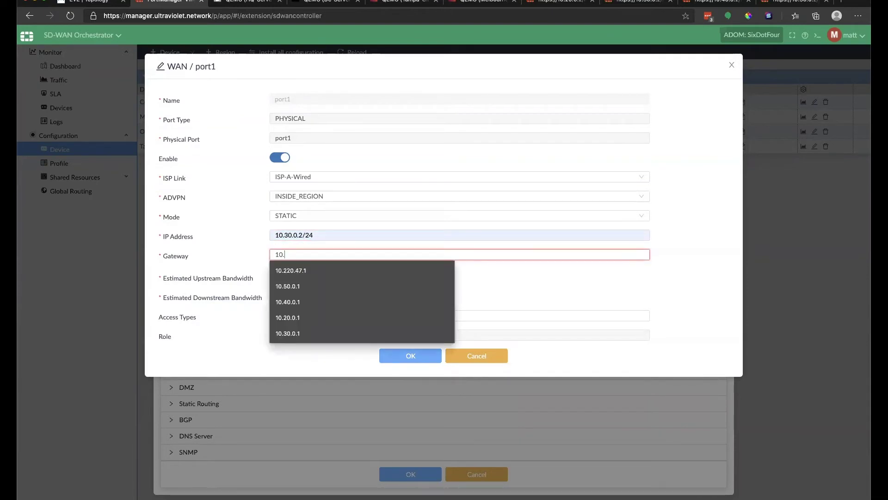
type("30.")
key("Down")
key("Return")
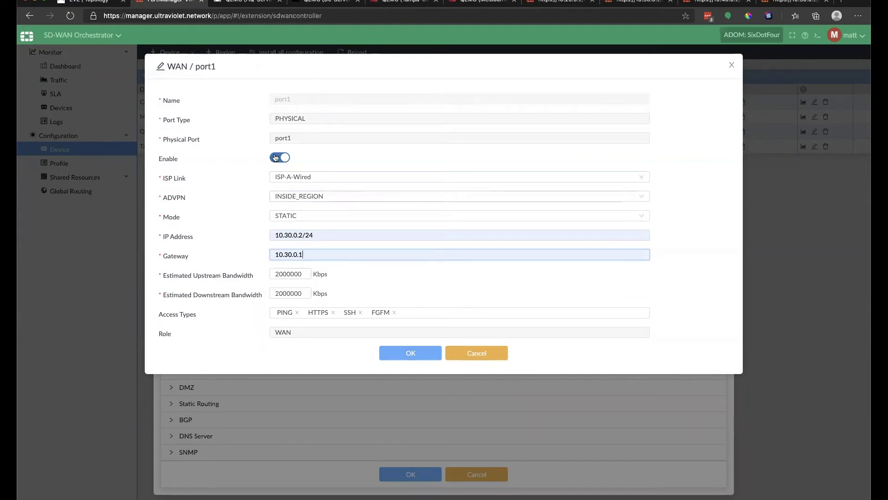
left_click(414, 353)
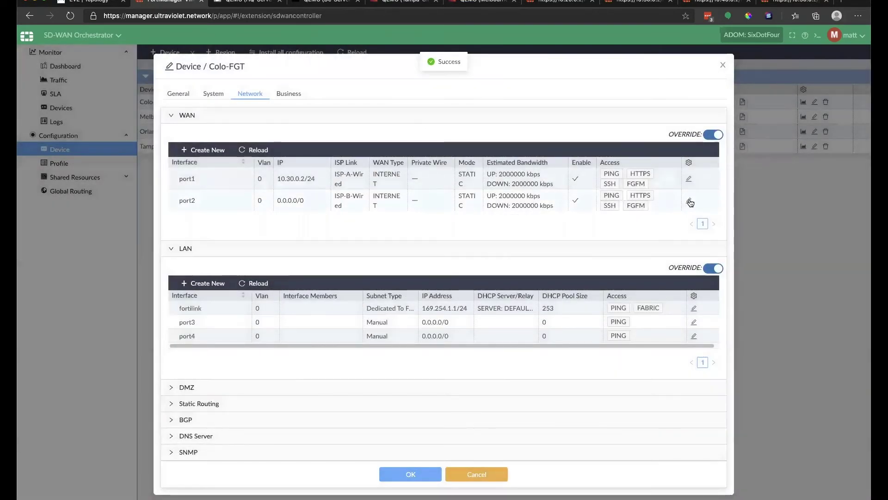
Set WAN port2 to 172.21.0.2/24 with gateway 172.21.0.1.
left_click(689, 202)
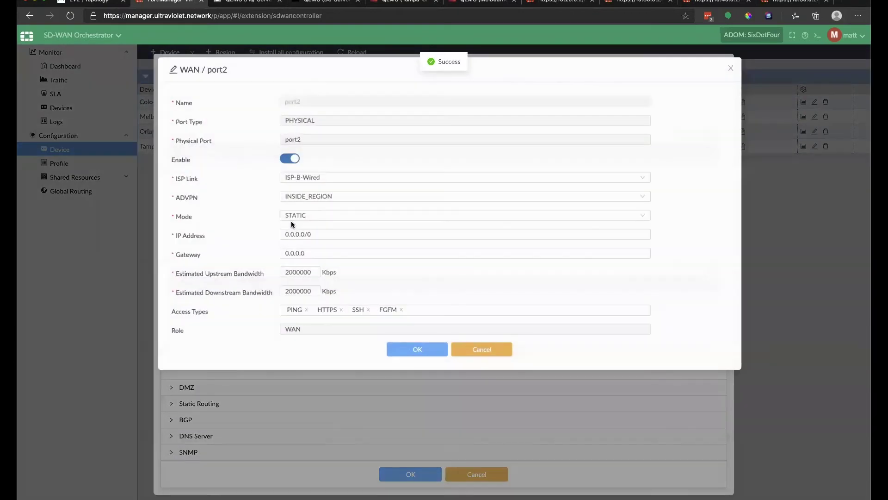
triple_click(282, 234)
type("172")
key("Down")
key("Down")
key("Down")
key("Down")
key("Return")
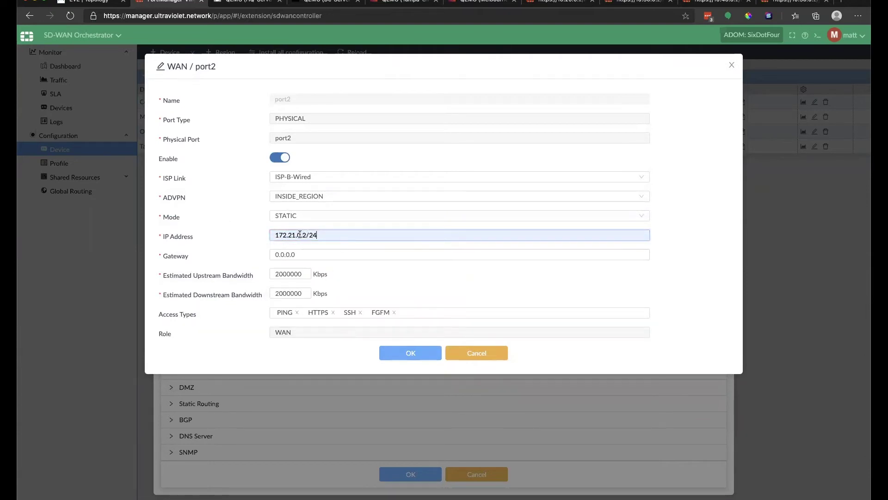
left_click_drag(303, 236, 248, 239)
key("ctrl+c")
triple_click(290, 253)
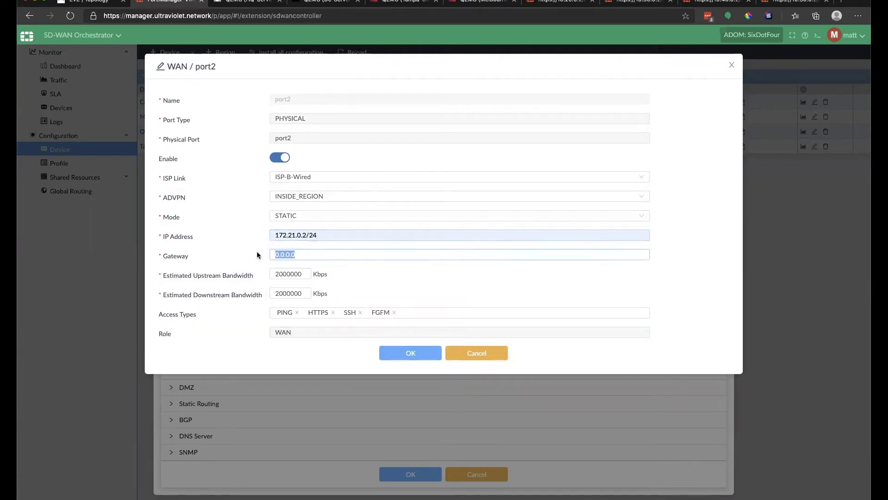
key("ctrl+v")
type("1")
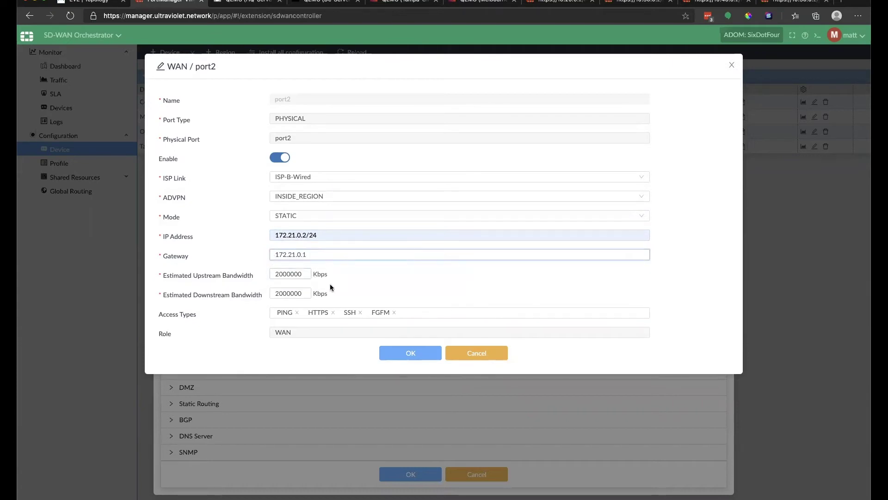
left_click(397, 356)
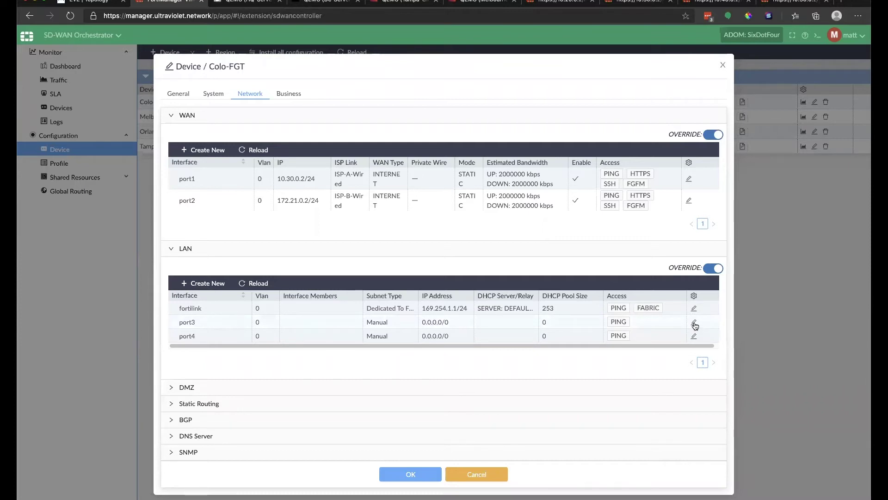
Make port3 auto-assign from uv_colo_ip_pool and act as a DHCP server with DEFAULT_DHCP.
left_click(694, 323)
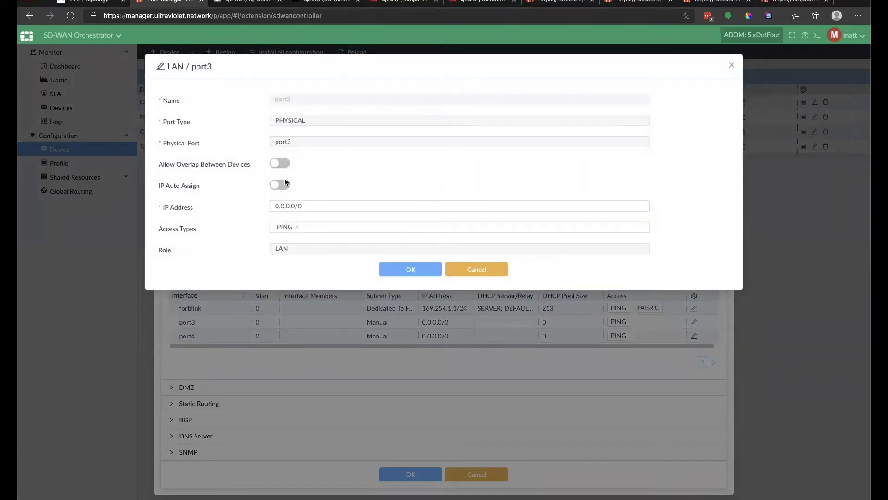
left_click(281, 186)
left_click(341, 207)
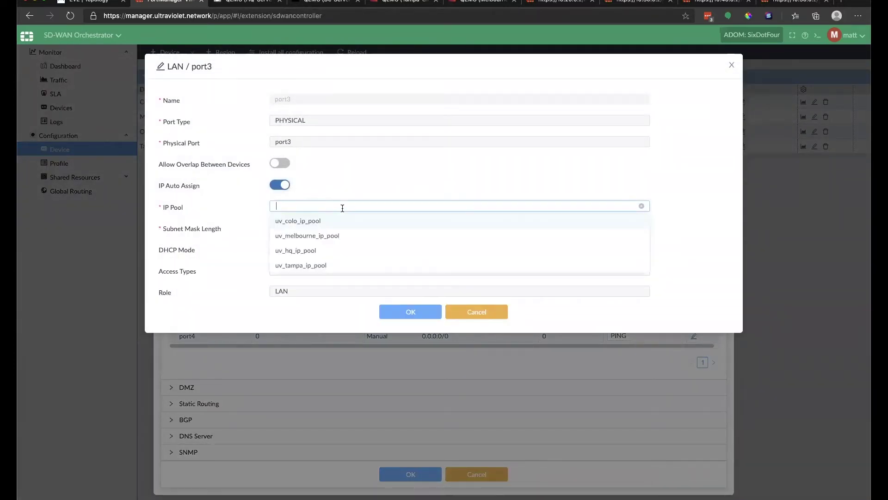
left_click(320, 221)
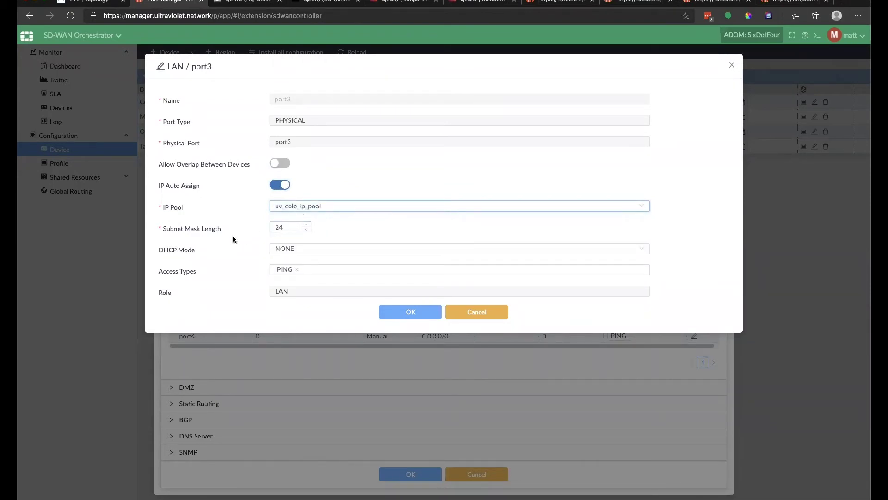
left_click(320, 249)
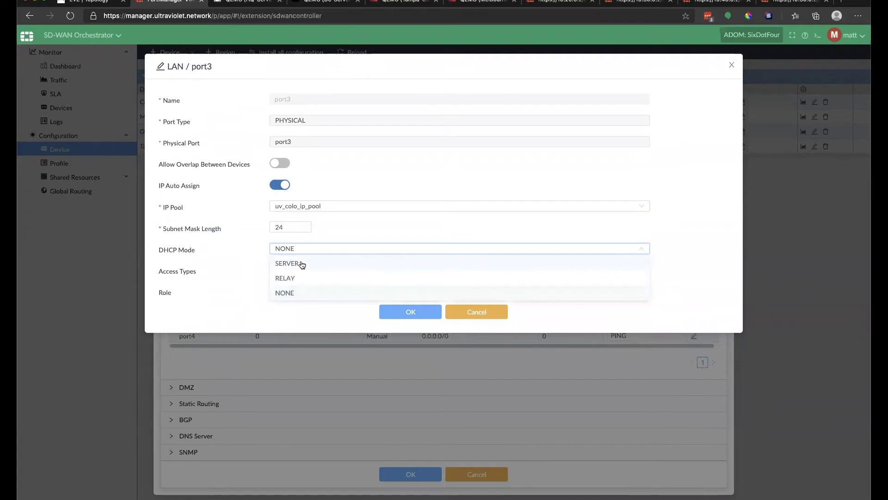
left_click(301, 264)
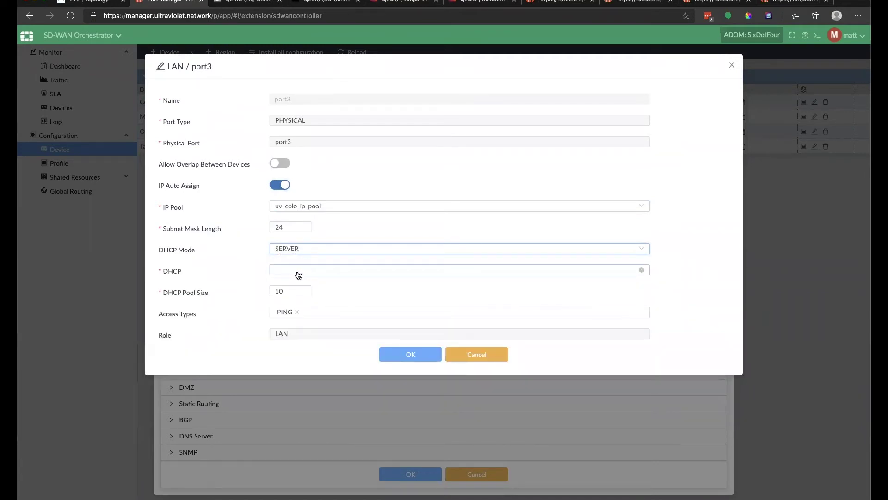
left_click(299, 273)
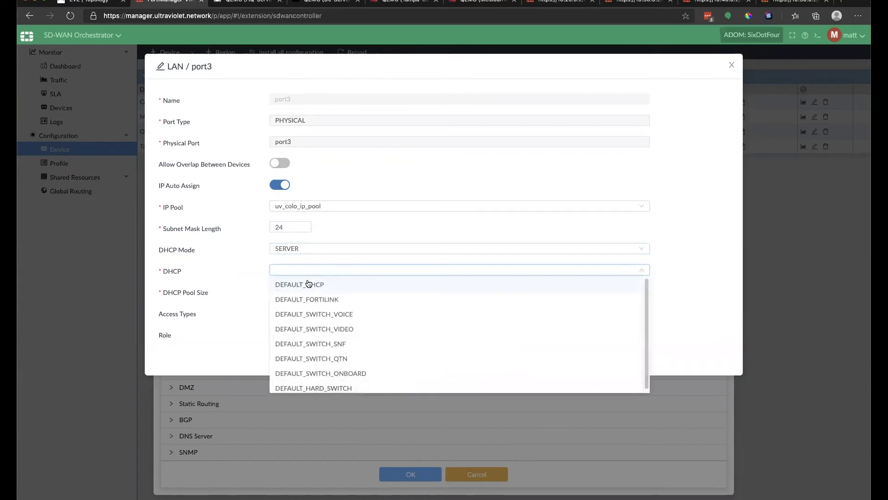
left_click(301, 283)
Set port3's DHCP pool size to 50 and allow HTTPS and SSH access.
double_click(286, 290)
type("50")
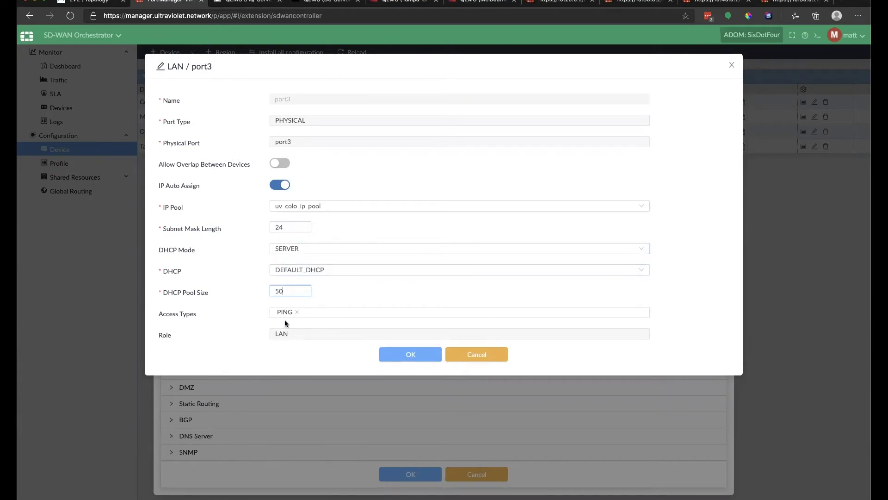
left_click(327, 312)
left_click(311, 356)
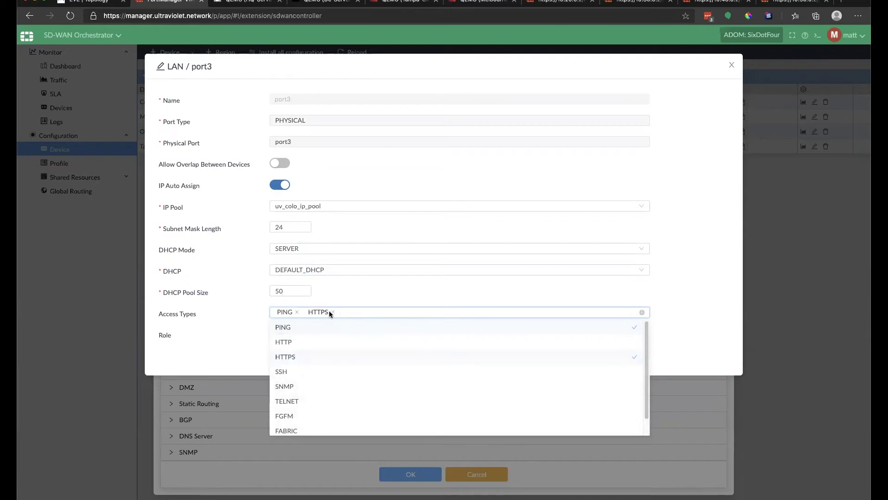
left_click(293, 372)
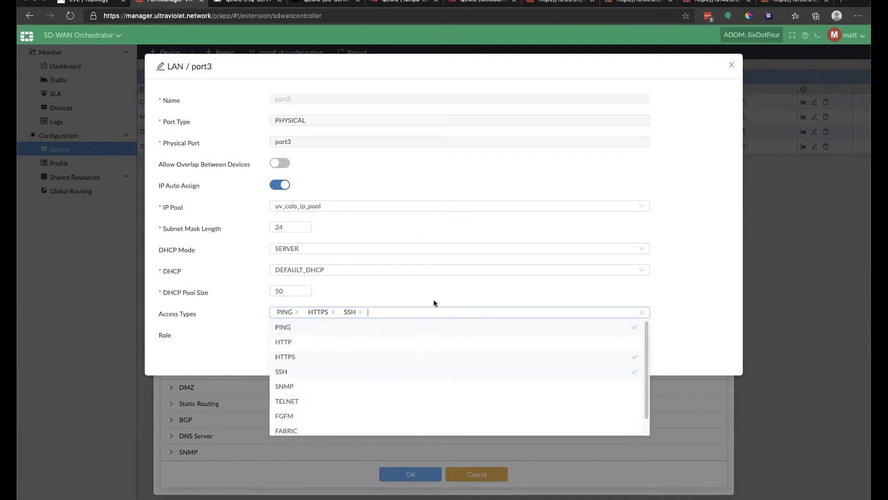
left_click(423, 288)
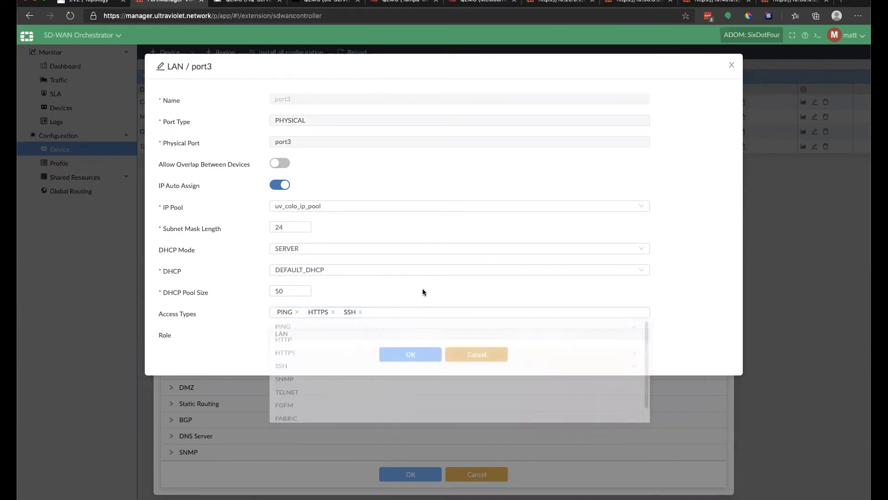
left_click(411, 355)
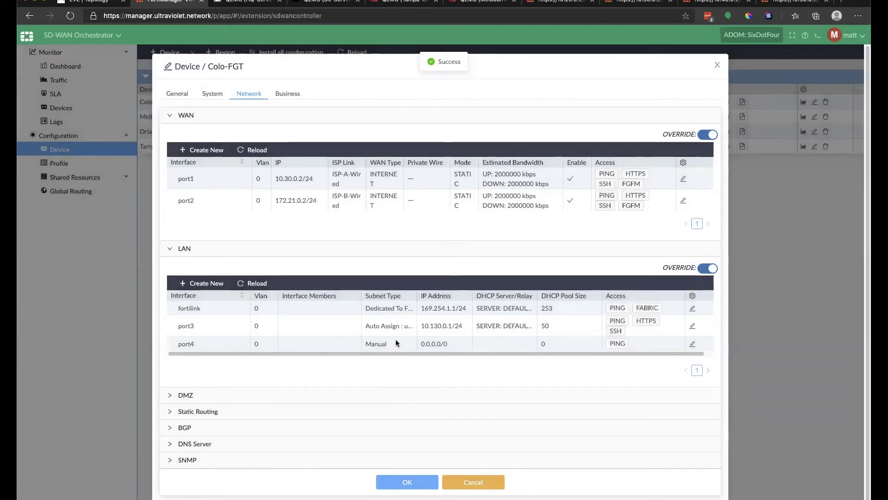
Check port3's assigned 10.130.0.1 address and save Colo-FGT's settings.
left_click_drag(420, 326, 452, 326)
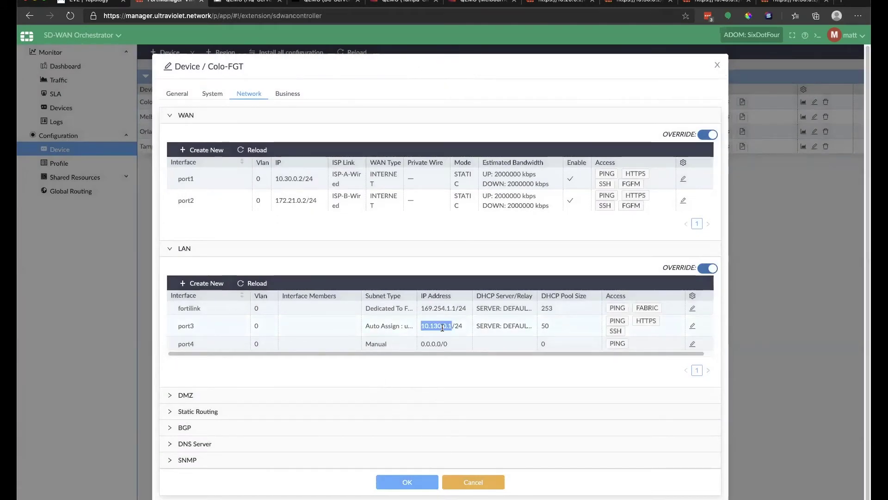
left_click(443, 326)
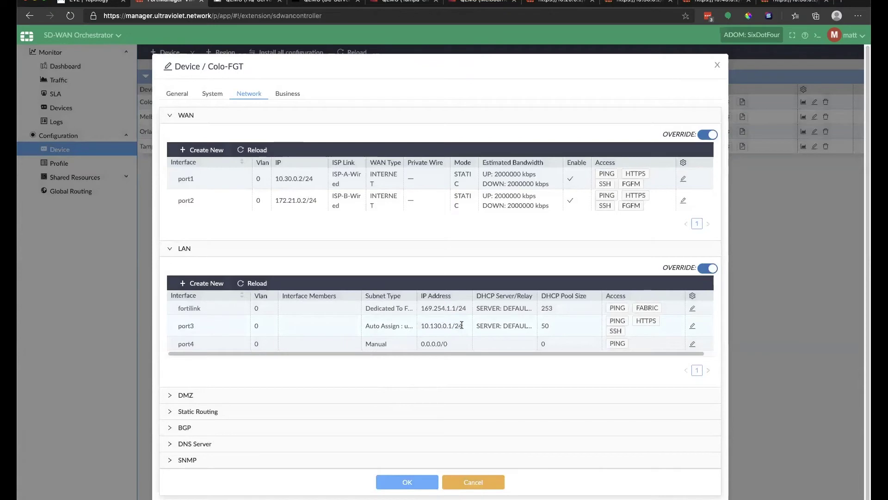
left_click_drag(463, 325, 447, 325)
left_click(415, 326)
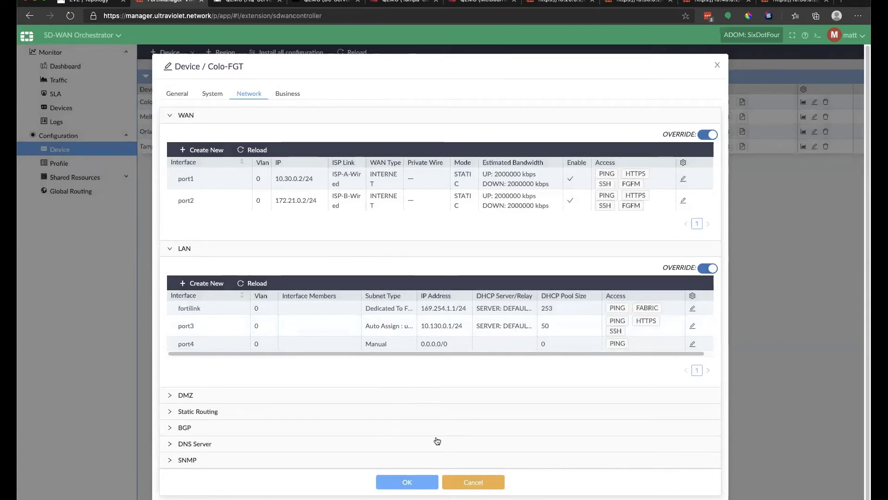
left_click(417, 480)
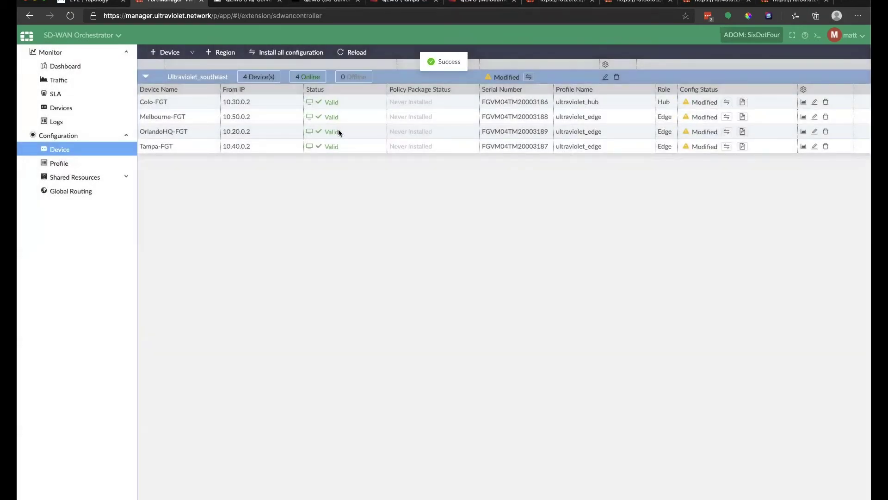
Open Melbourne-FGT's network settings and set WAN port1 to 10.50.0.2/24 with its gateway.
left_click(816, 117)
left_click(250, 94)
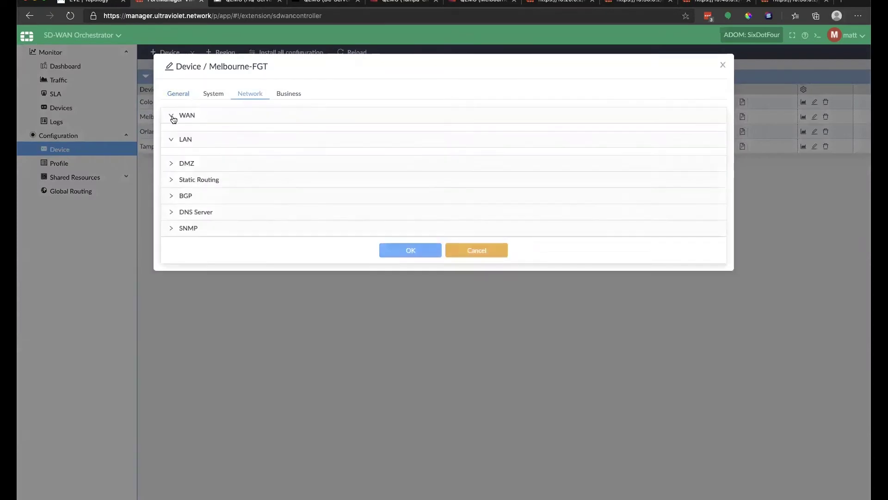
left_click(297, 167)
left_click_drag(320, 255, 226, 258)
type("10.20.0.2/24")
key("Tab")
type("10.20.0.1")
key("Tab")
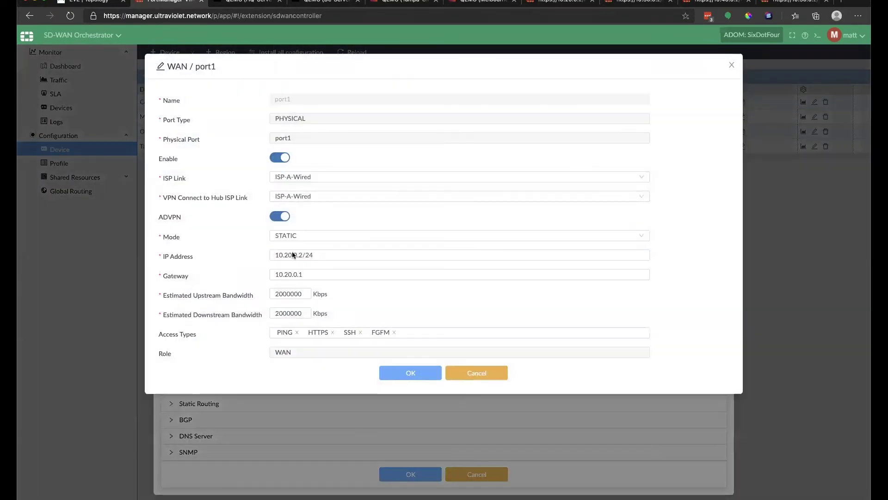
left_click(287, 255)
key("BackSpace")
type("5")
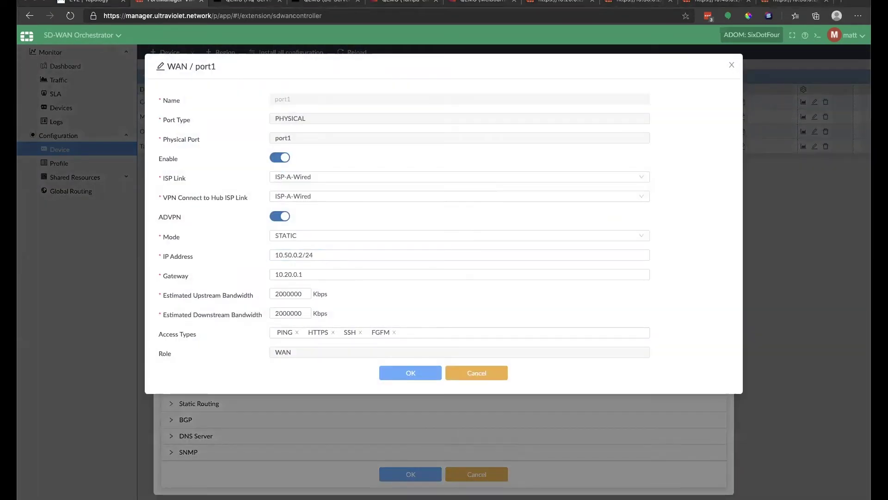
left_click(418, 372)
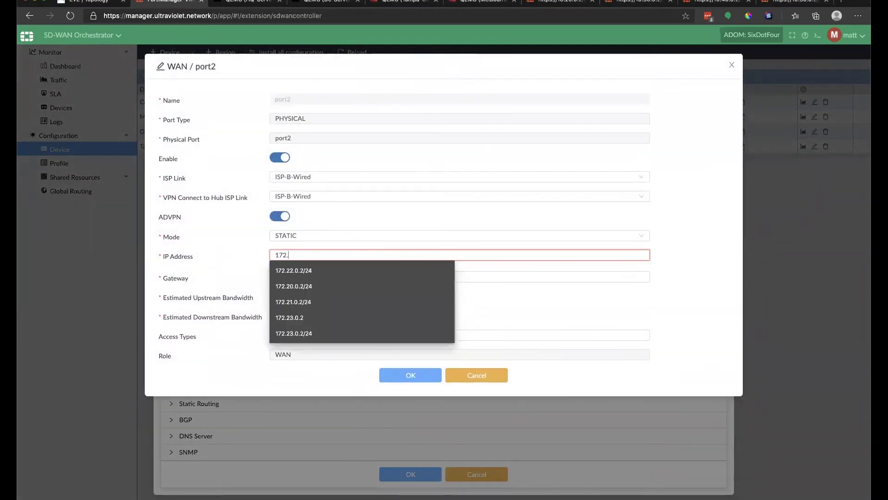
Begin entering port2's address 172.23.0.2/24.
type(".23.0.2")
key("Down")
key("Down")
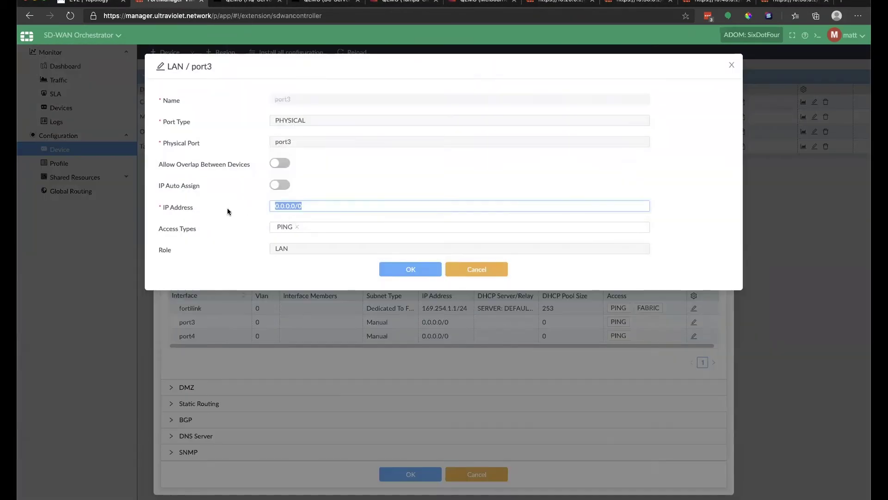
type("172")
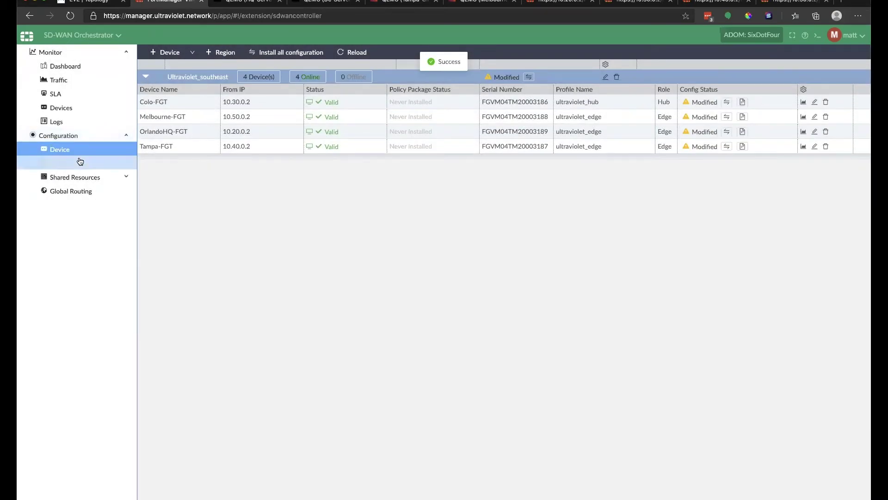
left_click(79, 162)
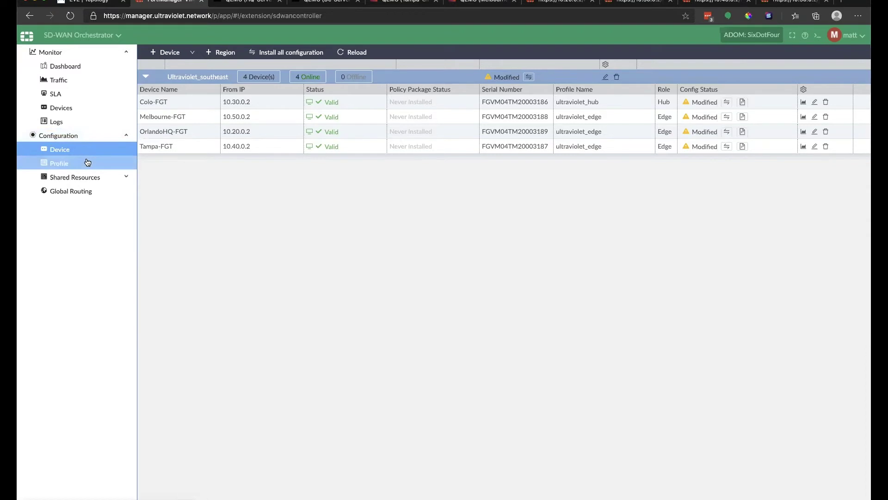
In profile ultraviolet_edge, allow HTTPS and SSH alongside PING on LAN port3, and save.
left_click(77, 154)
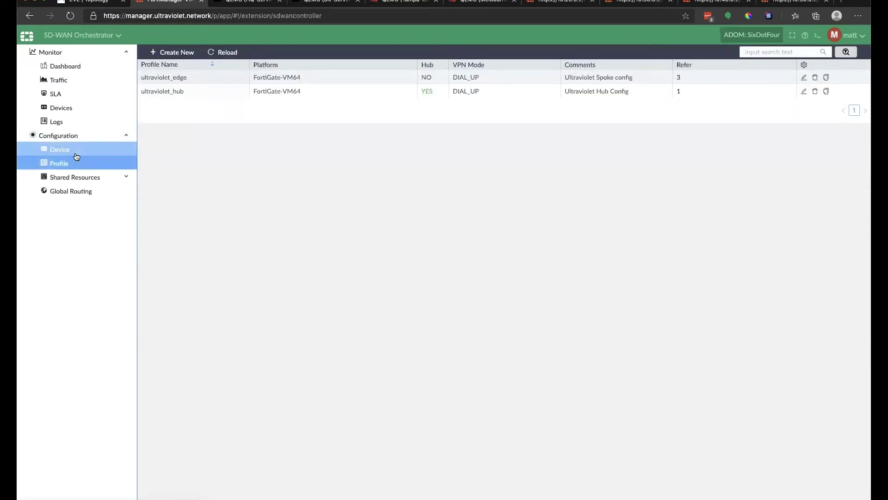
left_click(803, 78)
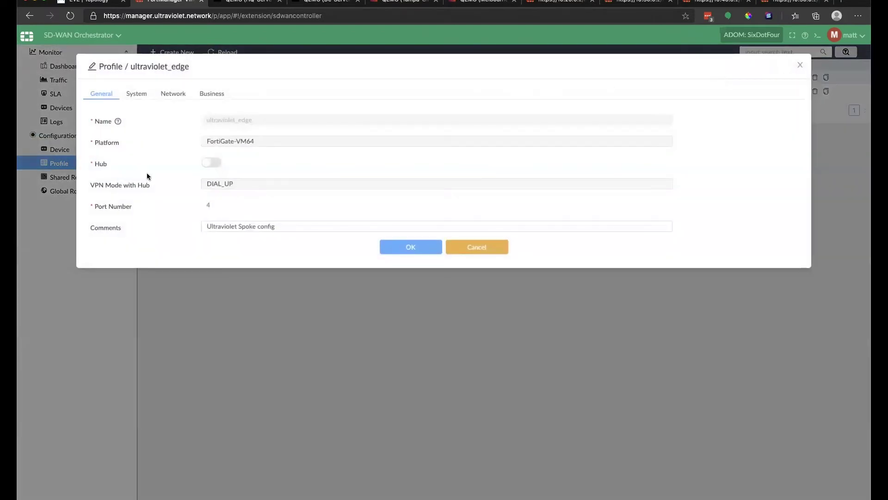
left_click(173, 94)
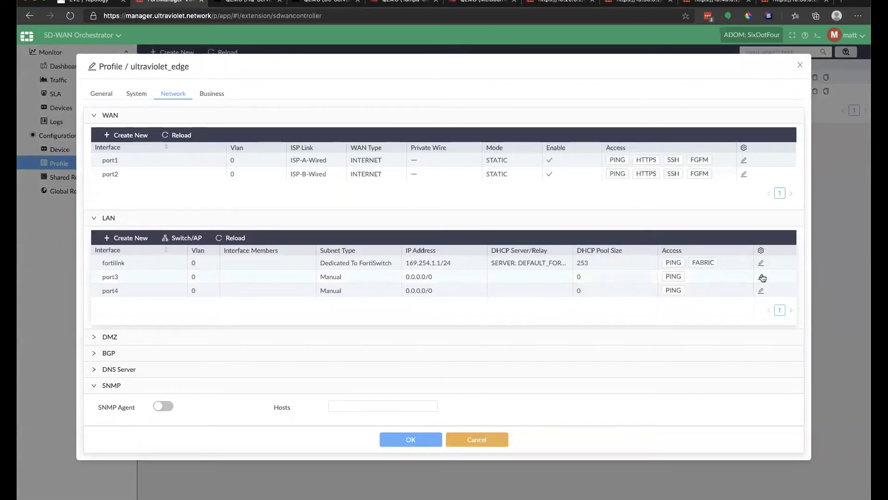
left_click(761, 277)
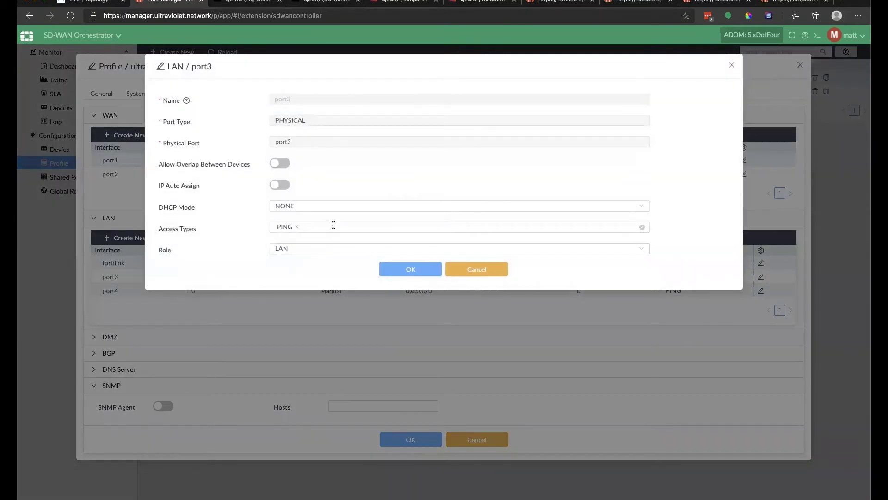
left_click(333, 225)
left_click(315, 271)
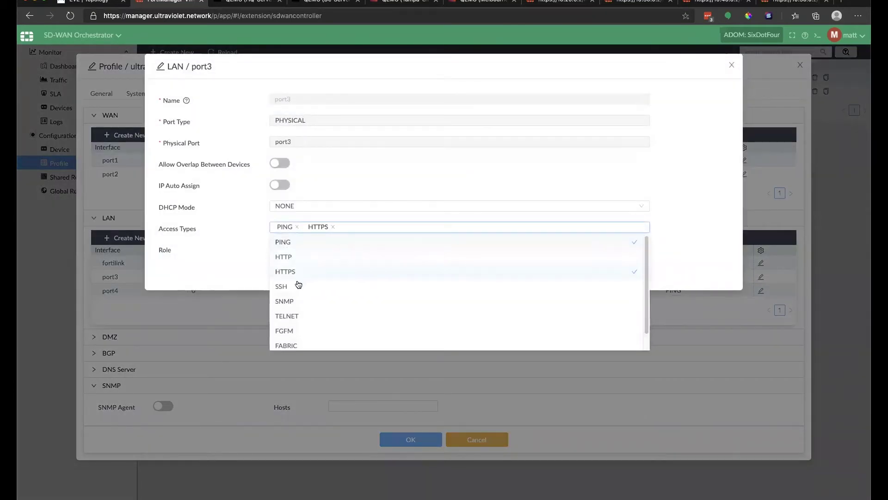
left_click(296, 286)
left_click(204, 276)
left_click(414, 276)
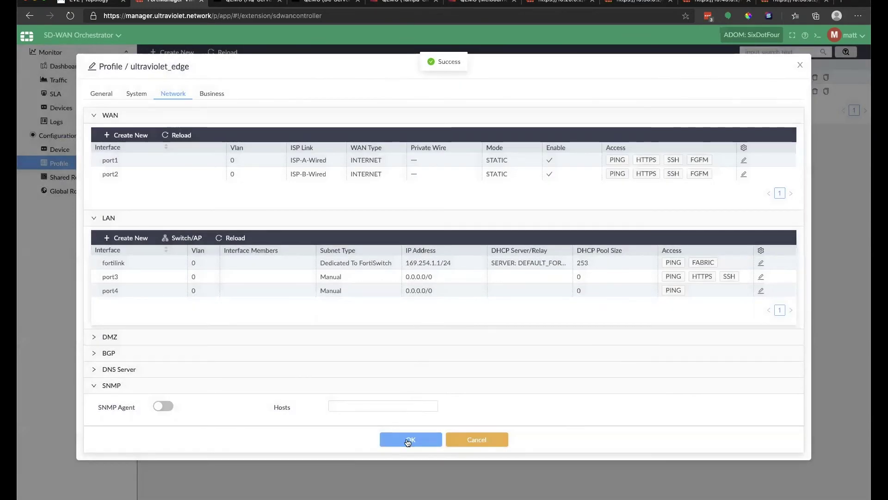
left_click(409, 439)
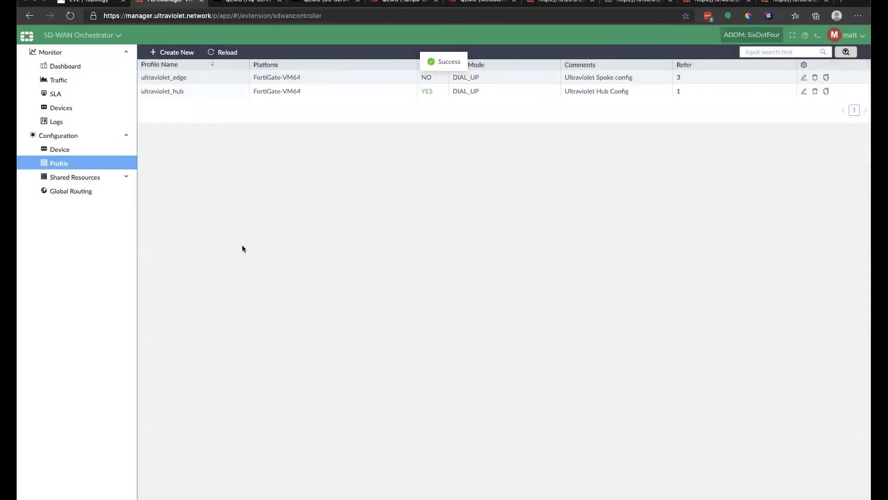
left_click(60, 149)
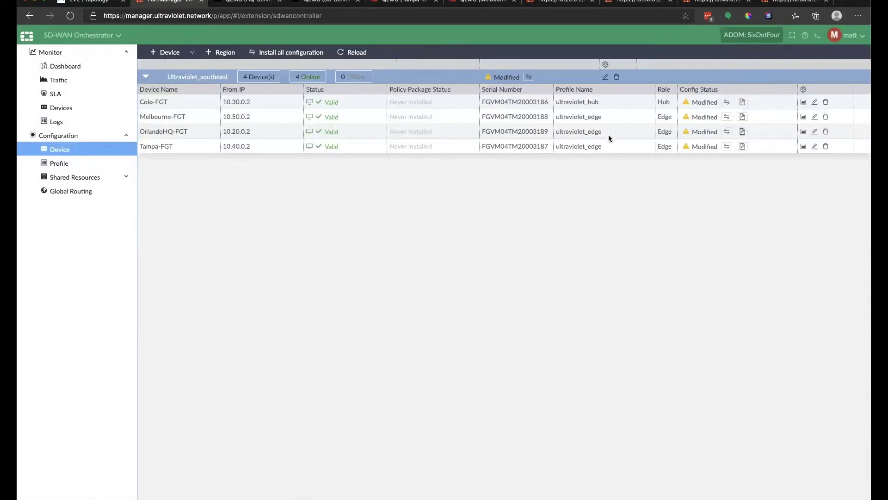
Give OrlandoHQ-FGT WAN addresses 10.20.0.2/24 on port1 and 172.20.0.2/24 on port2.
left_click(815, 133)
left_click(250, 93)
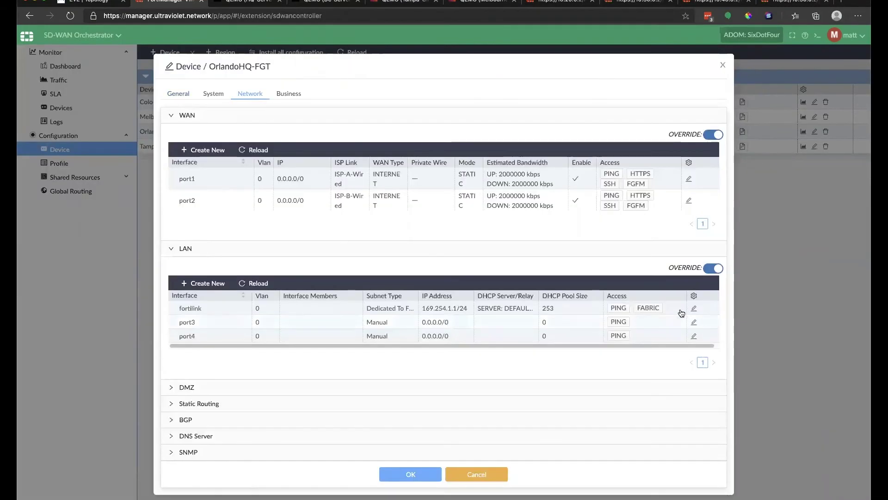
left_click(684, 314)
left_click(476, 268)
left_click(684, 174)
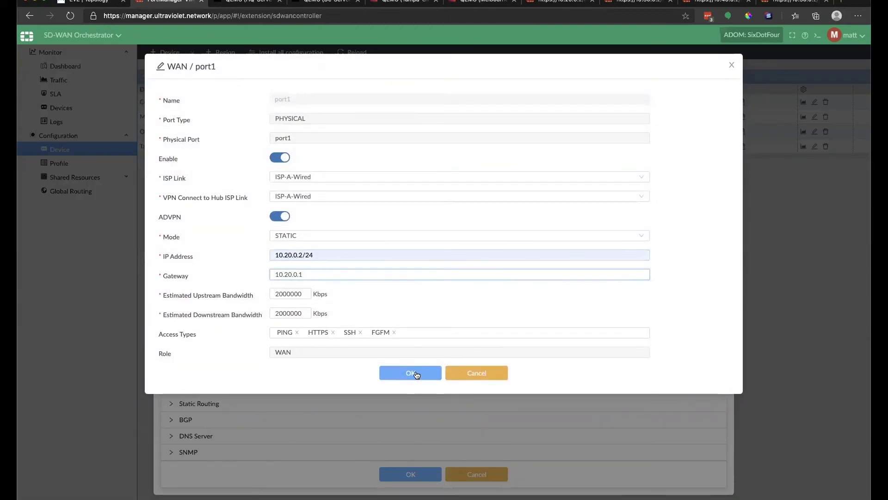
left_click(412, 374)
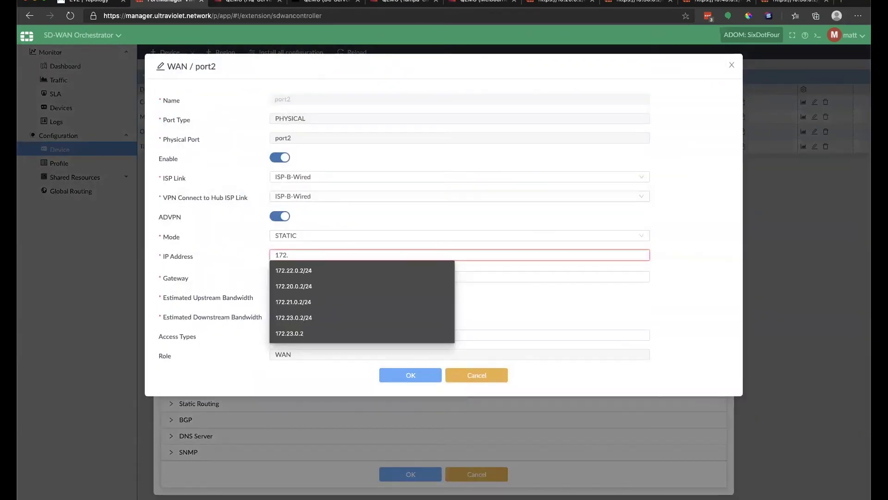
type("172.2")
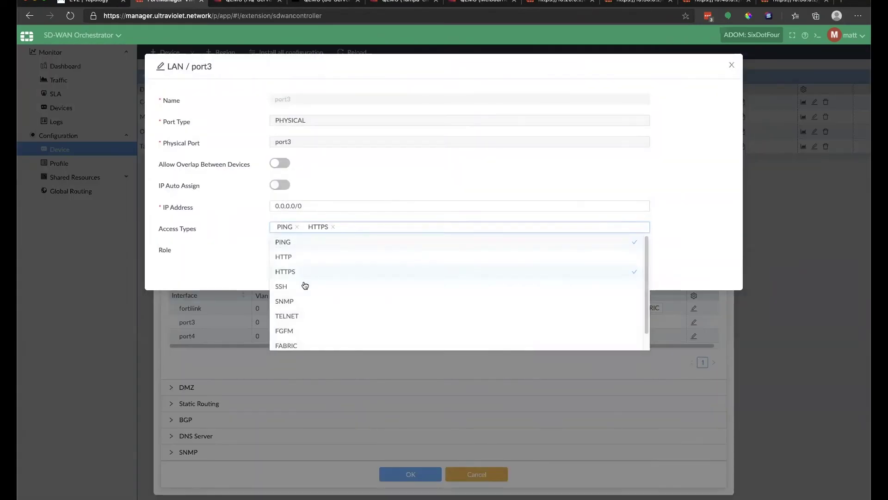
Make port3 auto-assign from uv_hq_ip_pool and act as a DHCP server.
left_click(280, 185)
left_click(299, 205)
left_click(308, 252)
left_click(305, 248)
left_click(305, 262)
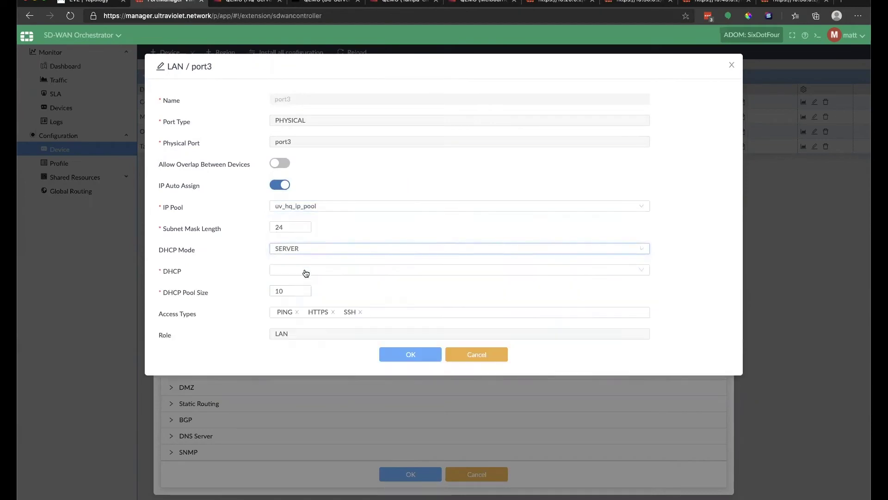
left_click(411, 355)
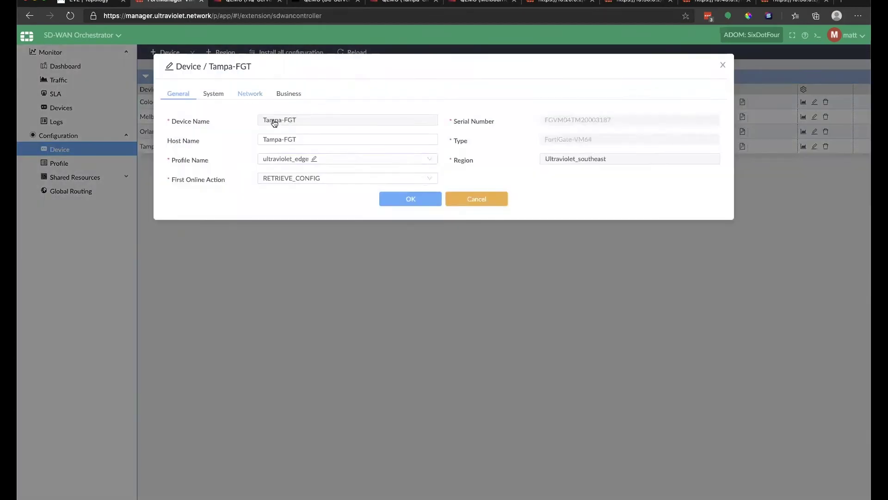
Set Tampa-FGT port1 to 10.40.0.2/24 (gateway 10.40.0.1) and port2 to 172.22.0.2/24 (gateway 172.22.0.1).
left_click(249, 93)
left_click(689, 178)
type("10.40.0.2/24")
key("Tab")
type("10.40.0.1")
left_click(411, 375)
left_click(689, 200)
type("172.22.0.2/24")
key("Tab")
type("172.22.0.1")
left_click(411, 373)
Allow HTTPS and SSH on port3, auto-assign it from uv_tampa_ip_pool, and save Tampa-FGT.
left_click(694, 321)
left_click(323, 229)
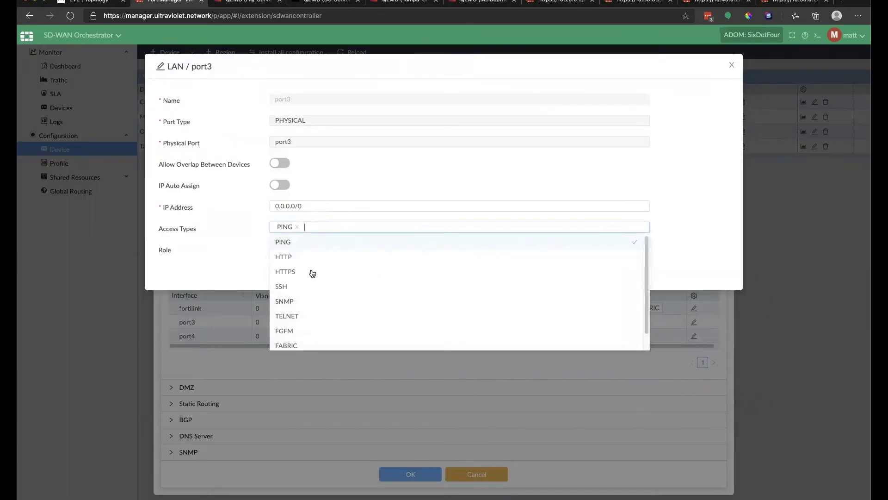
left_click(312, 272)
left_click(311, 286)
triple_click(287, 207)
type("172")
left_click(277, 186)
left_click(300, 206)
left_click(298, 265)
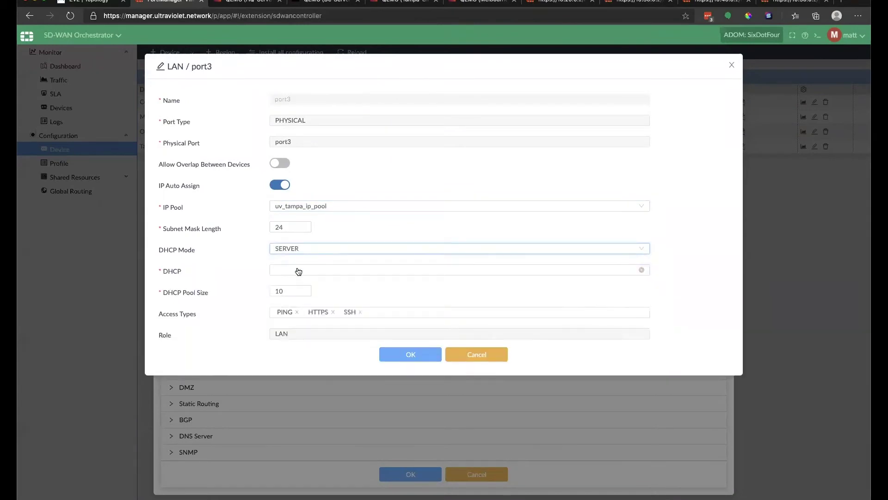
left_click(410, 354)
left_click(404, 482)
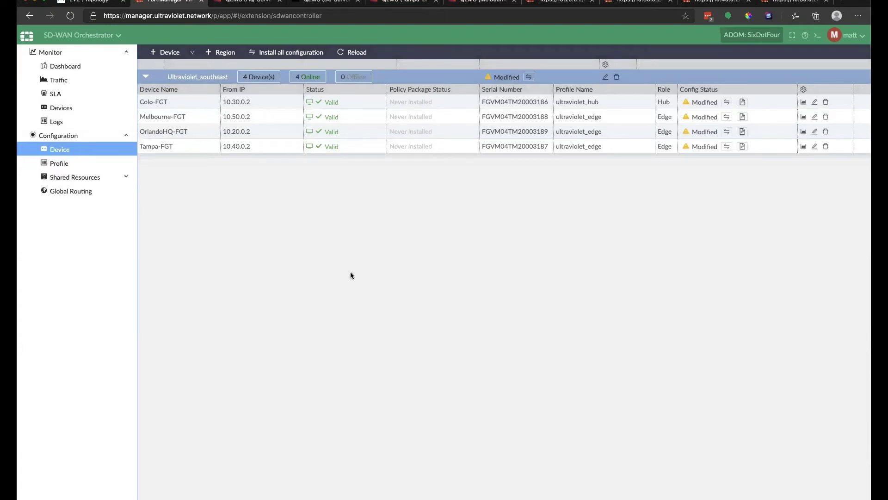
Preview Colo-FGT's pending configuration, highlighting the loopback.root, port1-E and port2-E interface entries.
left_click(744, 102)
scroll(446, 217, "down", 10)
scroll(446, 220, "down", 5)
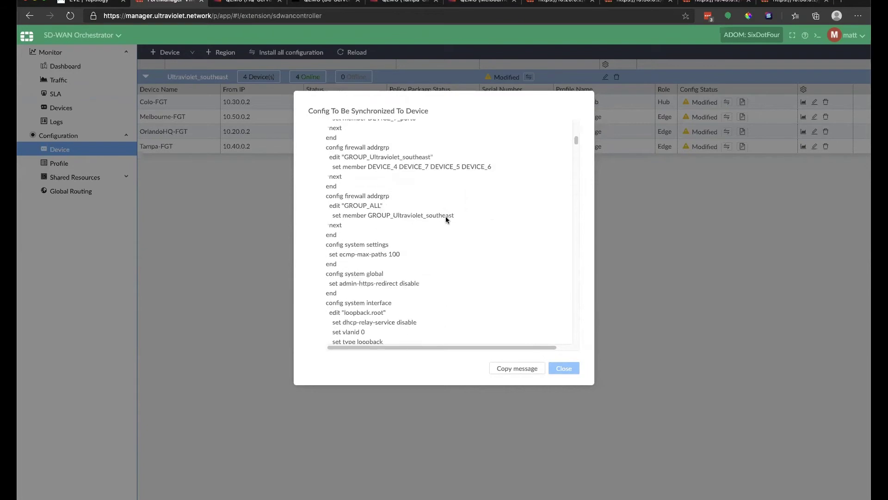
scroll(446, 220, "down", 4)
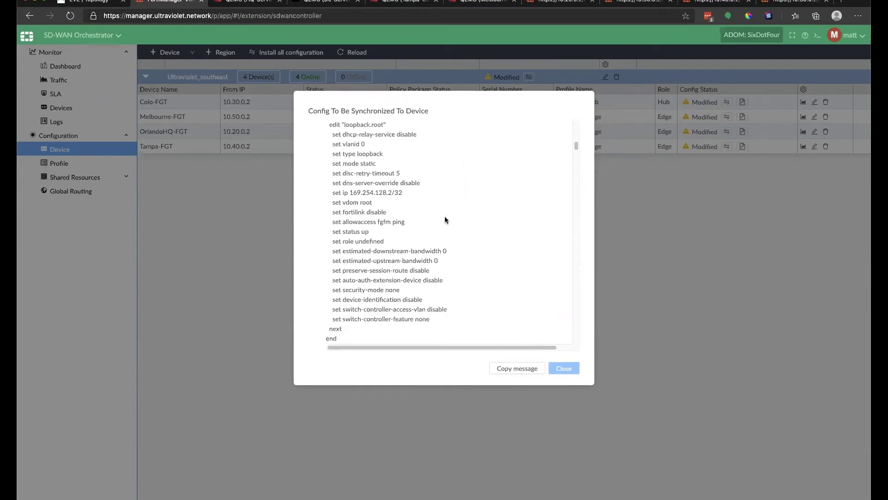
scroll(445, 220, "down", 2)
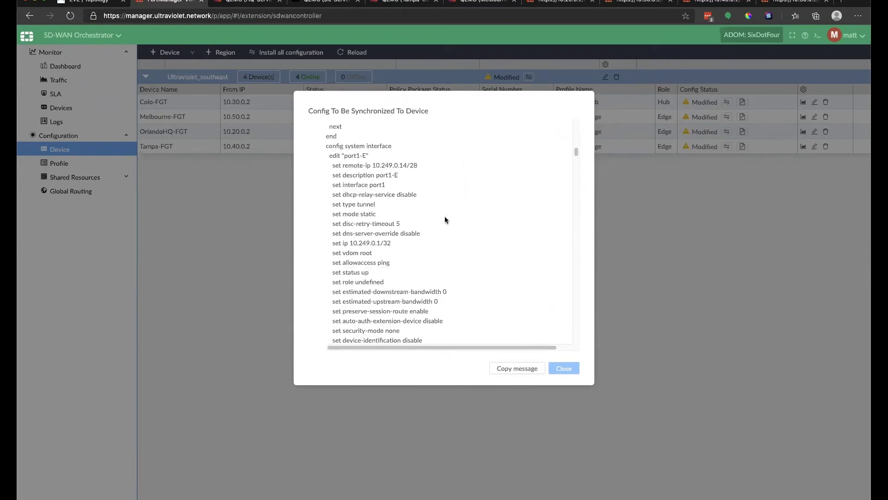
scroll(444, 219, "up", 2)
scroll(443, 216, "up", 10)
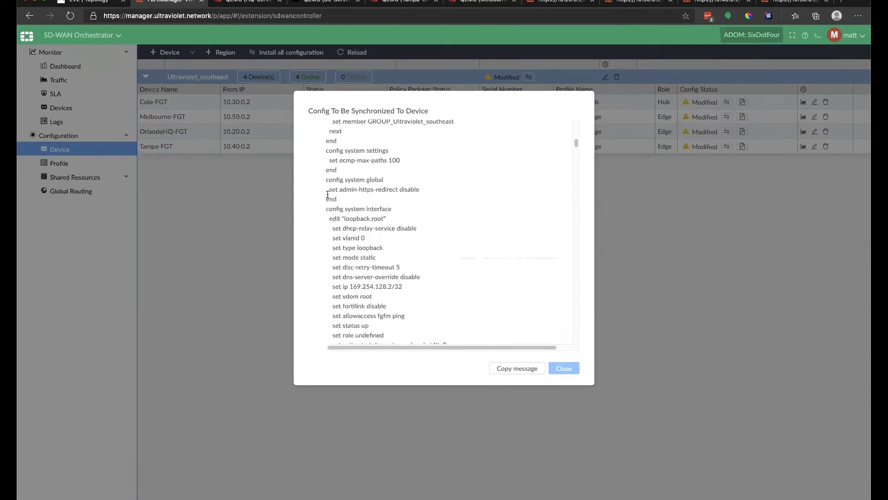
left_click_drag(332, 218, 393, 222)
scroll(393, 222, "down", 5)
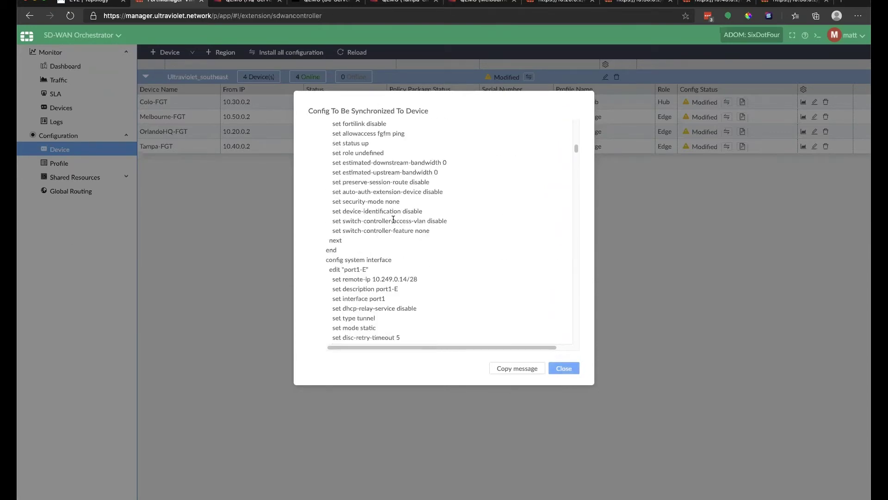
left_click_drag(345, 165, 403, 170)
scroll(402, 178, "down", 3)
scroll(370, 273, "down", 1)
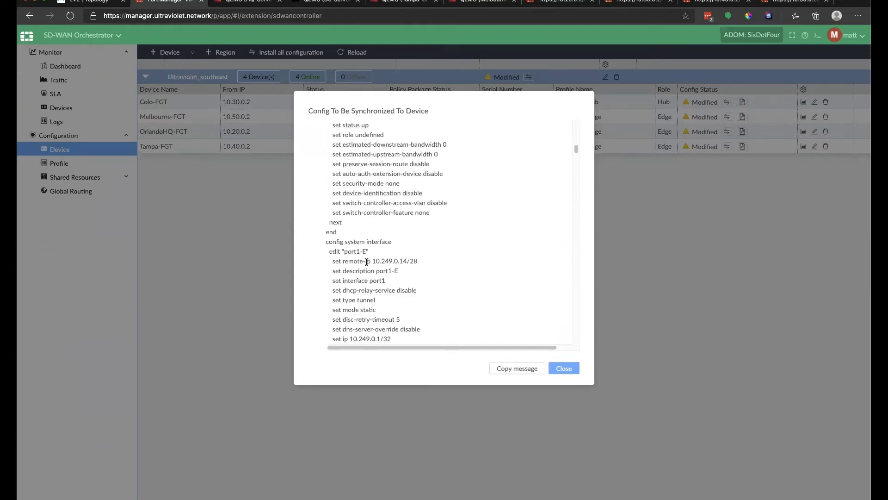
left_click_drag(328, 260, 418, 261)
left_click_drag(348, 251, 376, 251)
left_click(362, 250)
left_click_drag(354, 251, 365, 253)
left_click(361, 253)
scroll(361, 253, "down", 2)
scroll(361, 254, "down", 4)
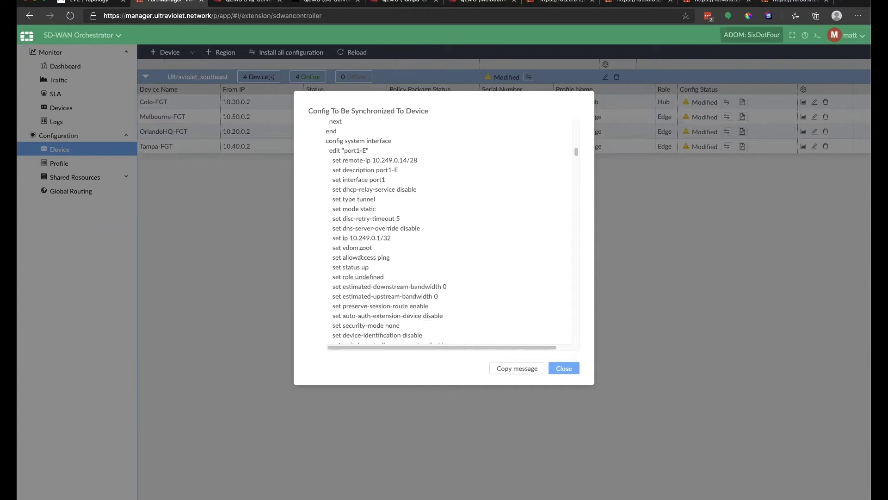
scroll(361, 252, "down", 4)
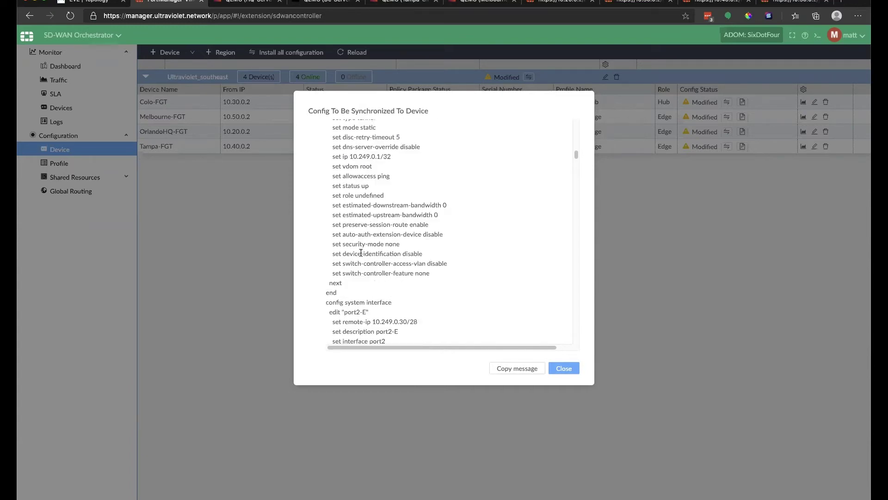
scroll(361, 253, "down", 5)
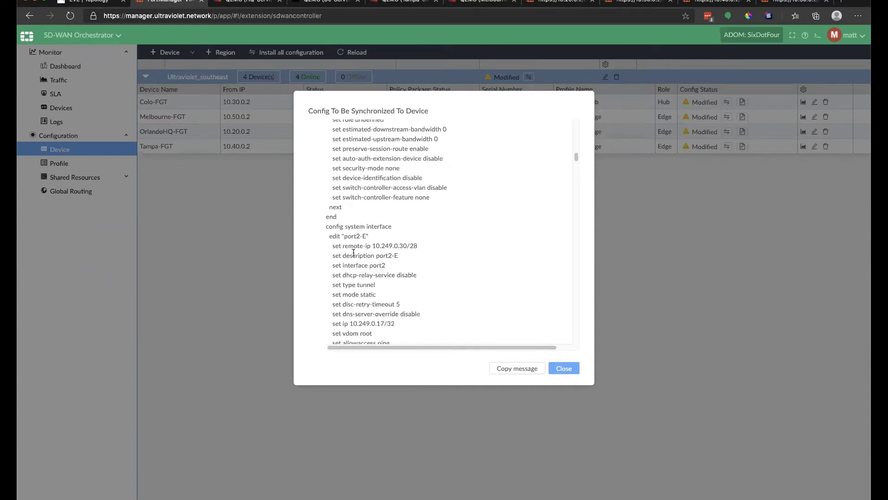
scroll(342, 238, "down", 2)
left_click_drag(347, 186, 366, 186)
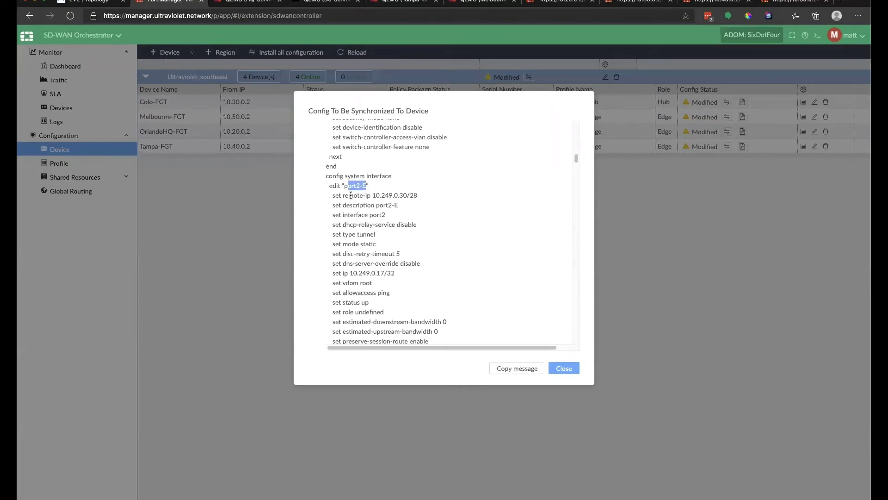
scroll(350, 195, "down", 1)
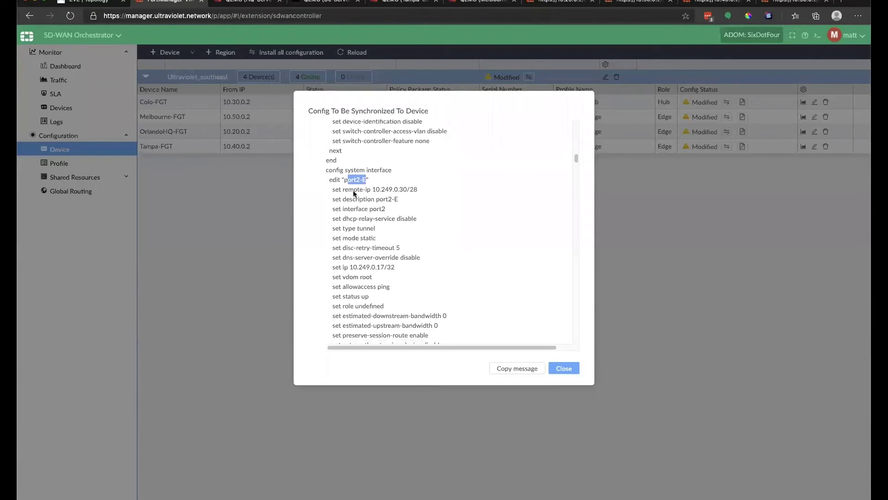
scroll(352, 193, "down", 10)
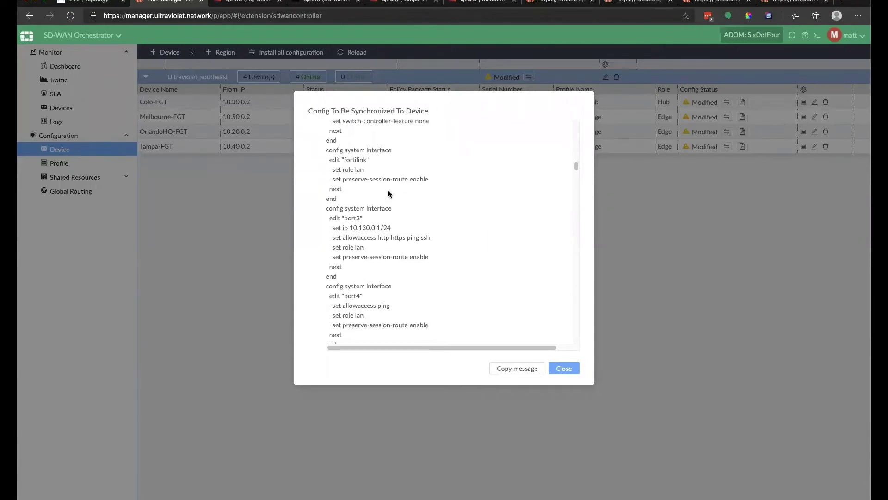
scroll(352, 208, "down", 2)
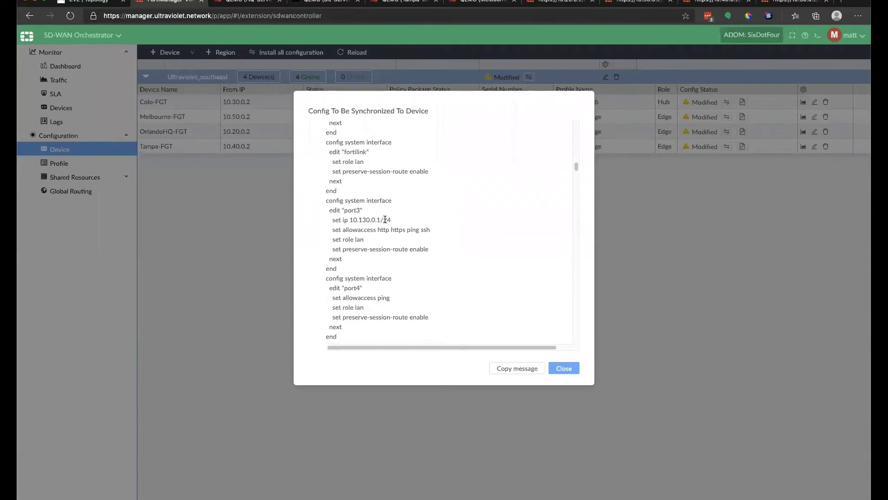
left_click_drag(366, 220, 387, 219)
scroll(385, 218, "down", 10)
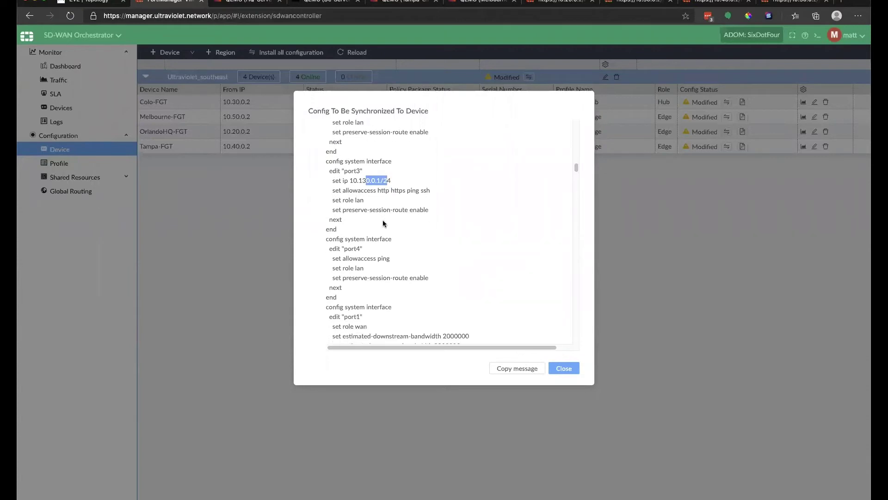
scroll(378, 230, "down", 1)
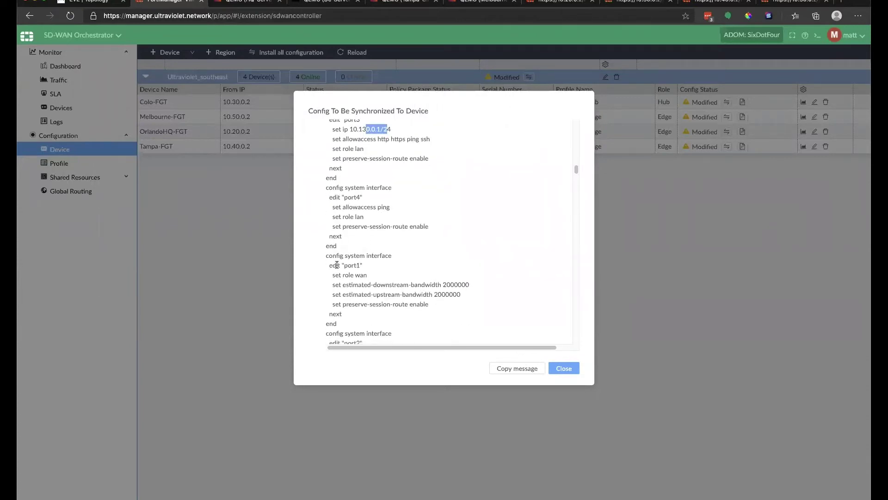
Highlight the port1, BGP and virtual-wan-link enable sections, then close the preview.
left_click_drag(331, 264, 361, 266)
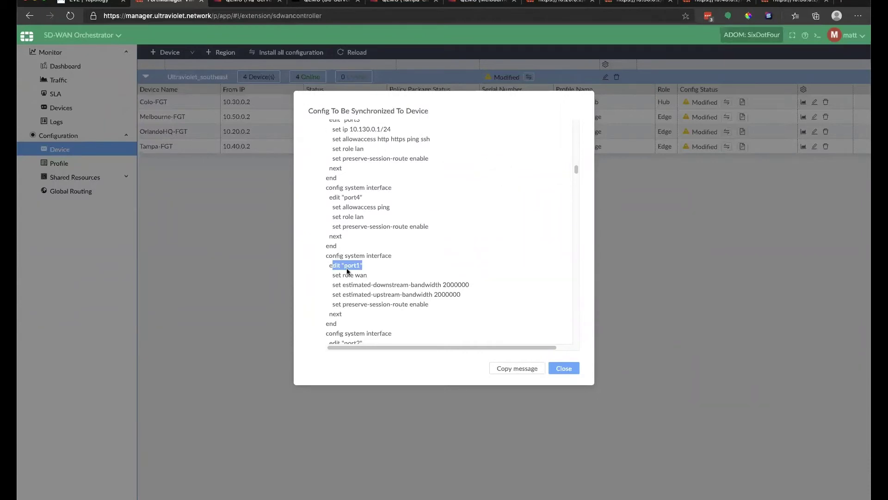
scroll(348, 273, "down", 1)
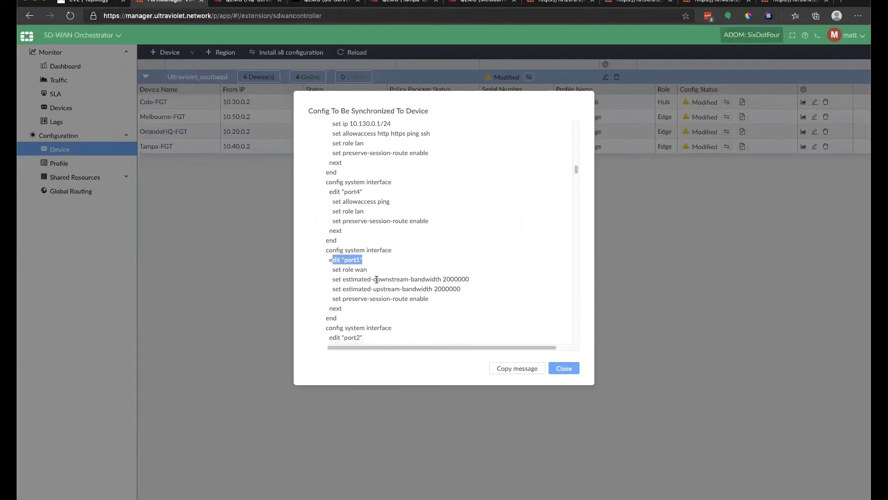
left_click_drag(335, 267, 459, 318)
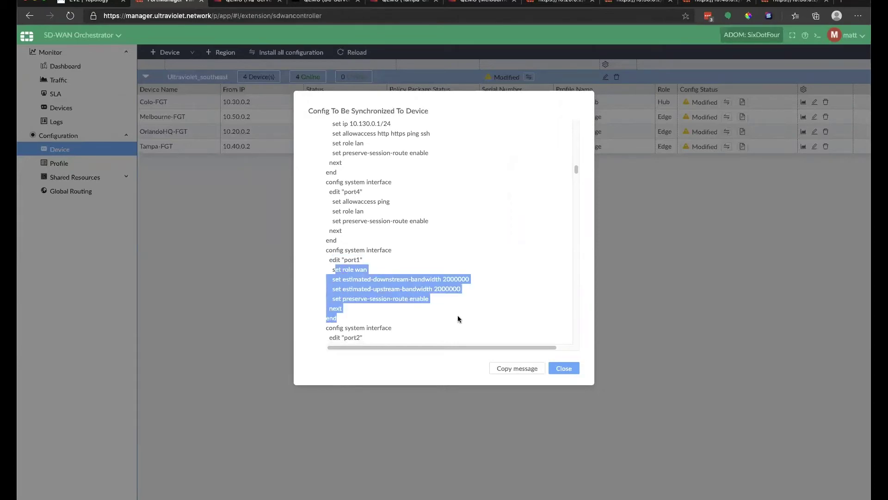
left_click(382, 276)
scroll(382, 276, "down", 3)
scroll(383, 279, "down", 1)
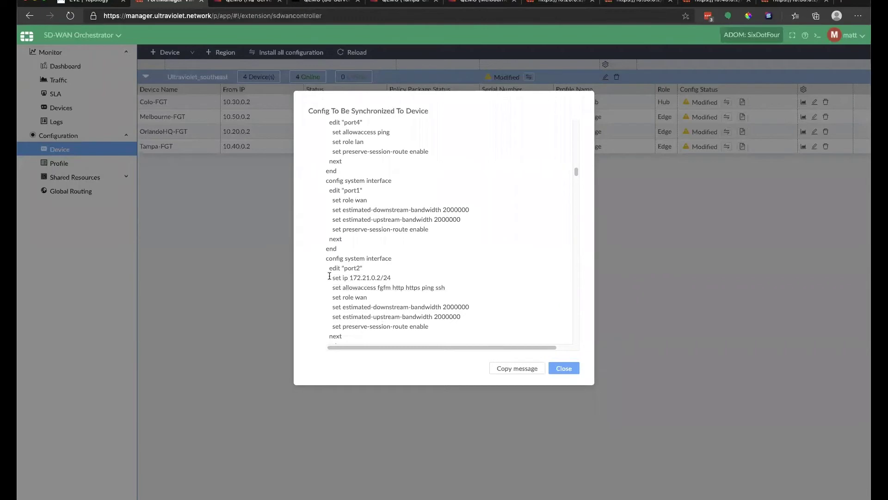
left_click_drag(334, 278, 401, 307)
scroll(400, 307, "down", 5)
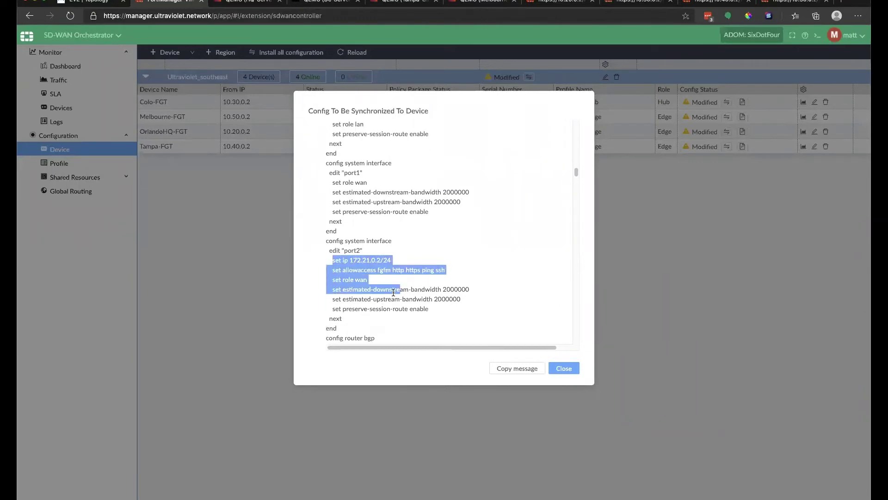
scroll(379, 260, "down", 1)
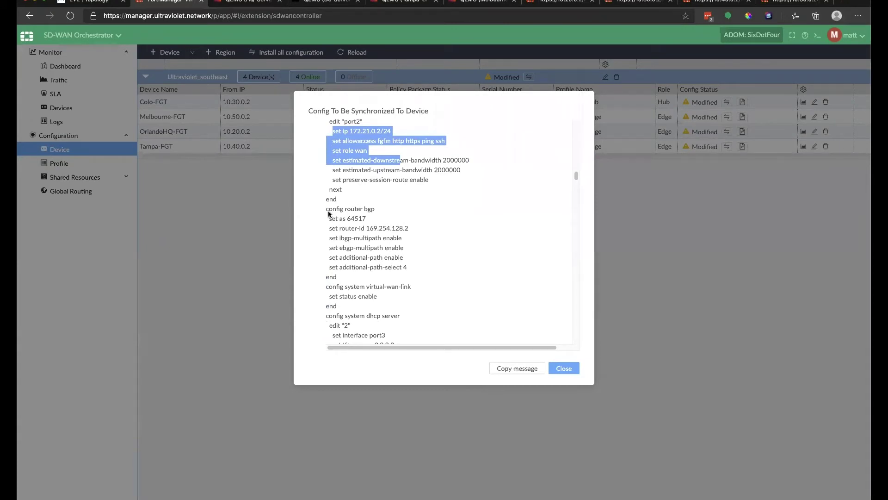
left_click_drag(329, 215, 396, 248)
left_click(392, 240)
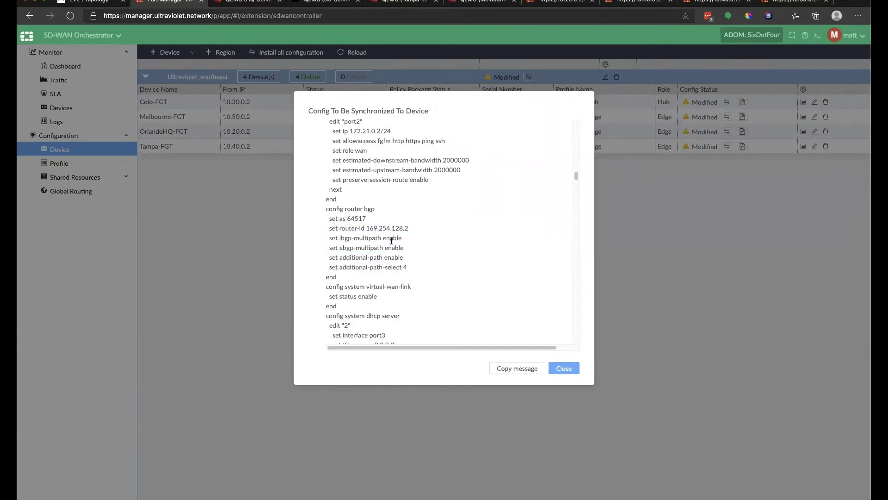
scroll(390, 241, "down", 1)
scroll(390, 240, "down", 1)
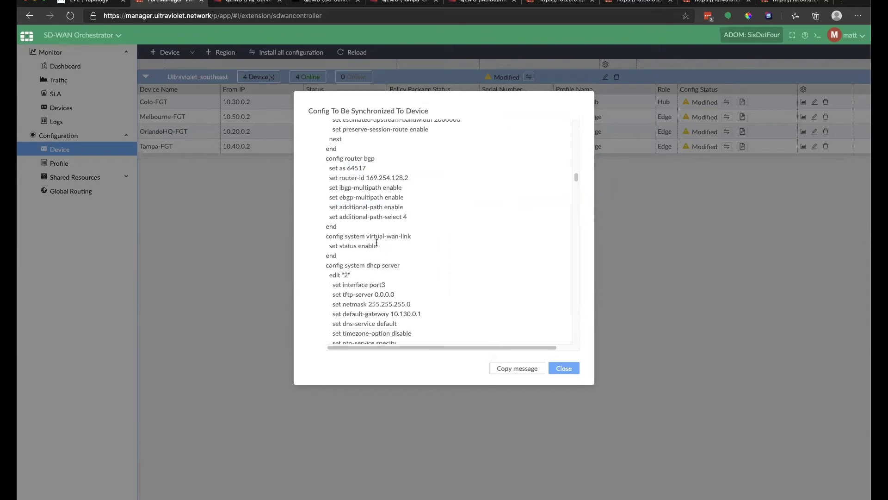
left_click_drag(323, 237, 350, 256)
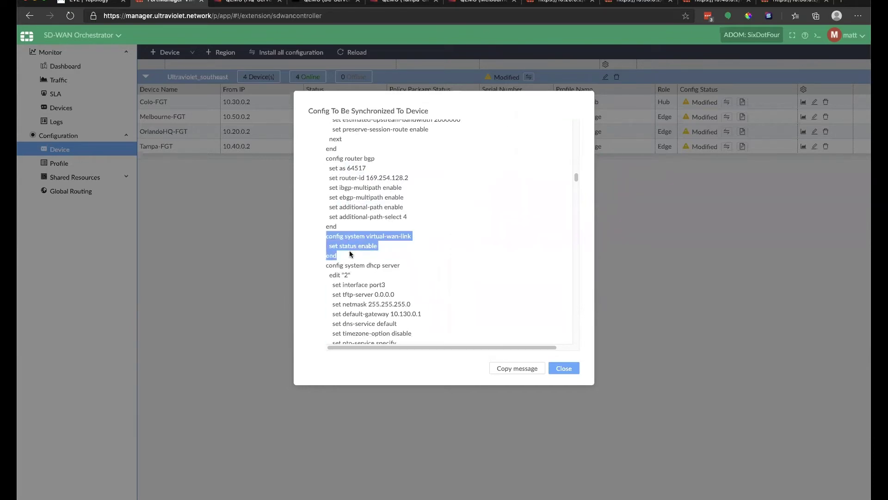
scroll(350, 254, "down", 4)
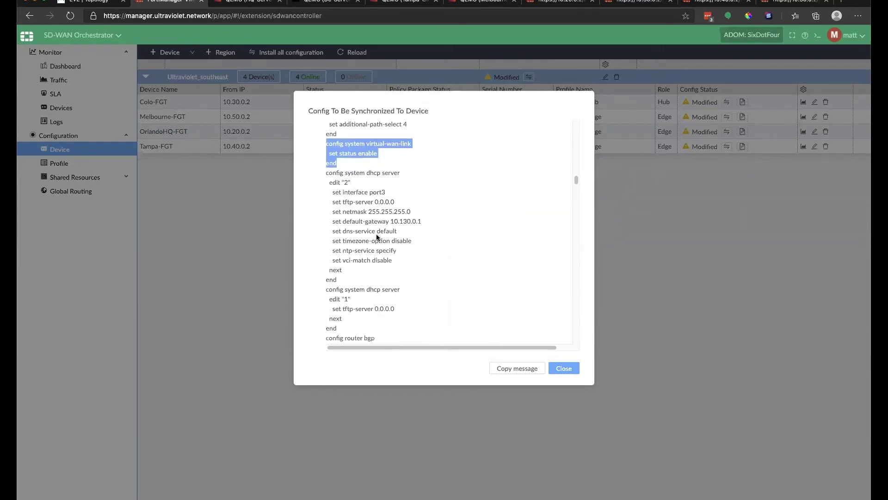
scroll(377, 237, "down", 4)
scroll(371, 242, "down", 4)
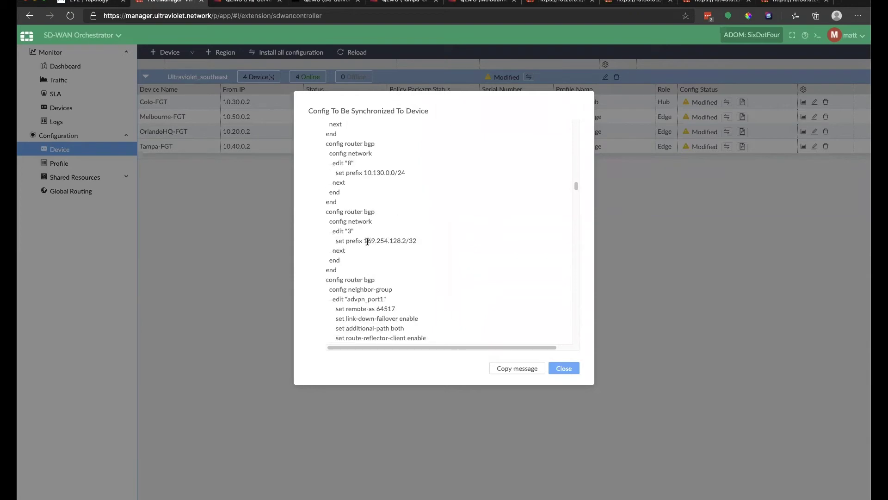
scroll(416, 268, "down", 2)
scroll(353, 287, "down", 4)
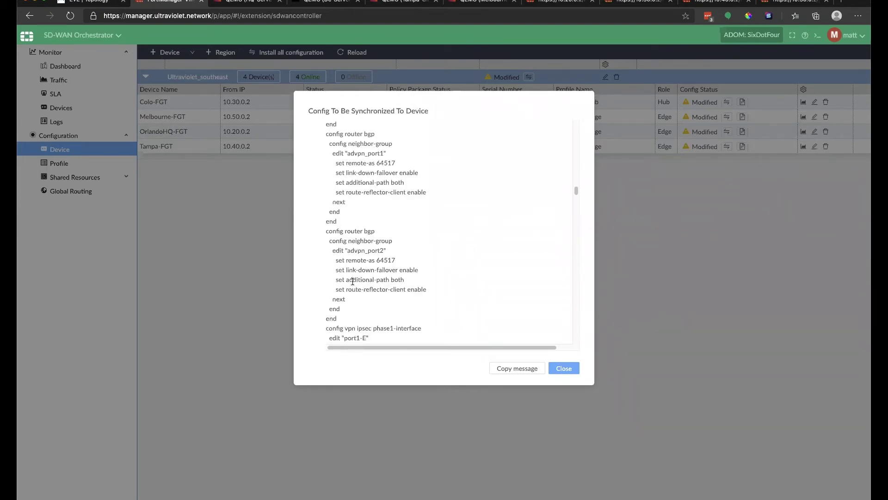
scroll(382, 315, "down", 4)
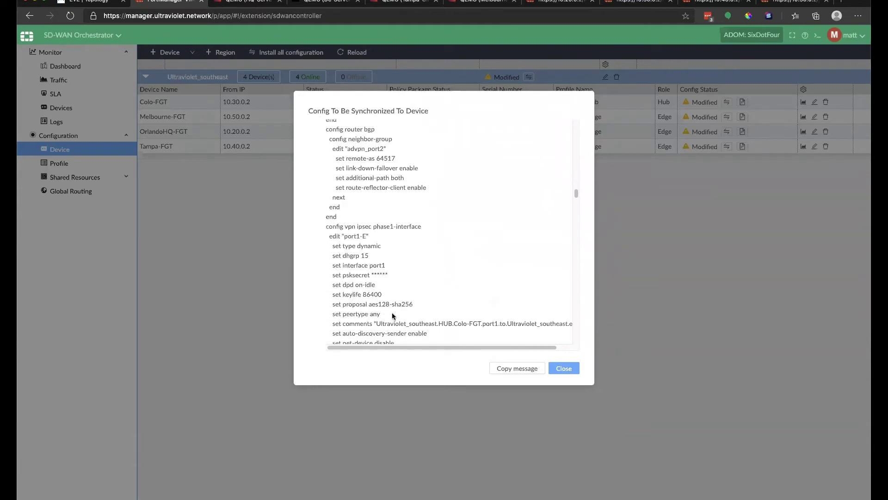
scroll(391, 315, "down", 8)
scroll(391, 309, "down", 5)
left_click(578, 369)
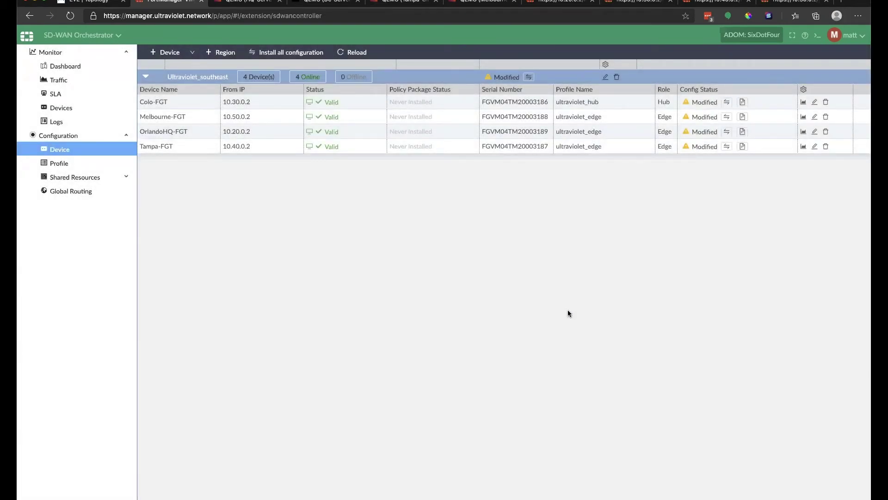
Install Colo-FGT's pending configuration and check its progress and the 10.20.0.2 and 10.30.0.2 pages.
left_click(728, 102)
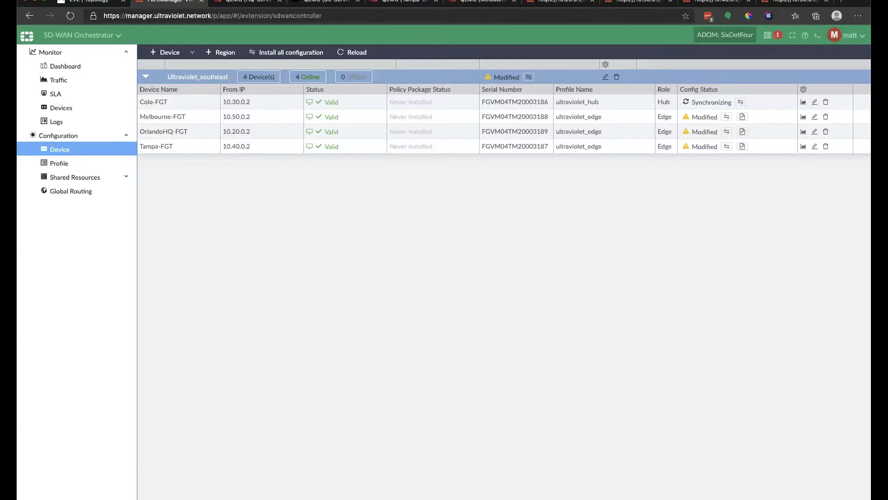
left_click(770, 37)
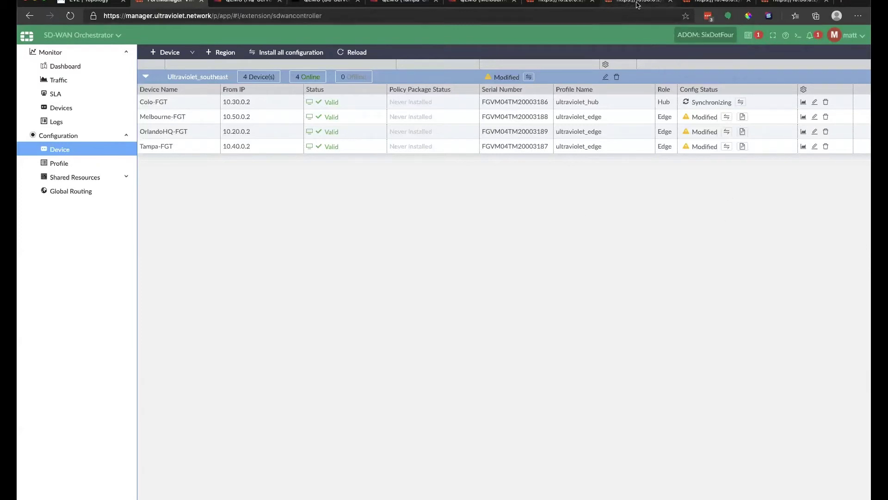
left_click(556, 4)
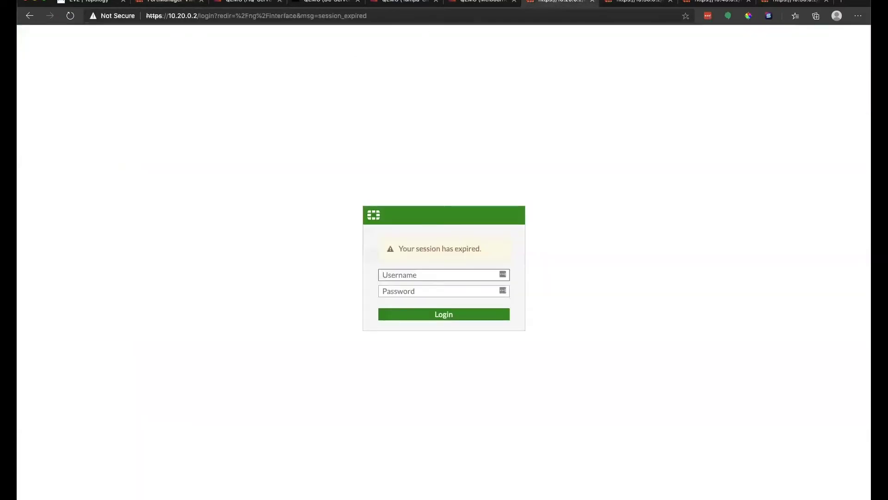
left_click(620, 3)
Reload the 10.30.0.2 login page, then start installing a modified device's configuration.
left_click(70, 15)
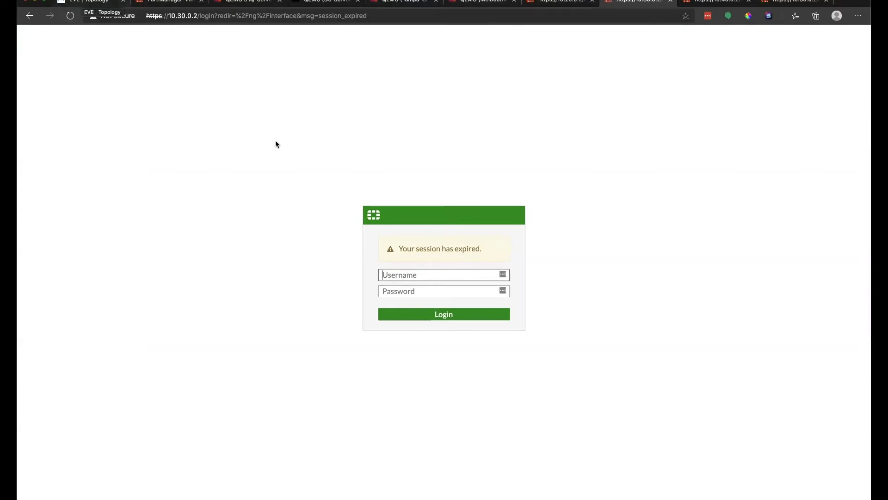
left_click(169, 2)
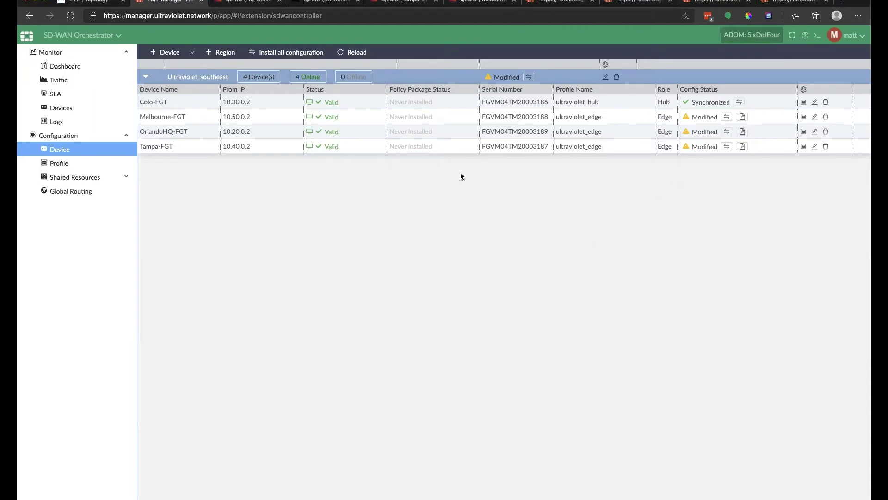
left_click(529, 78)
left_click(529, 78)
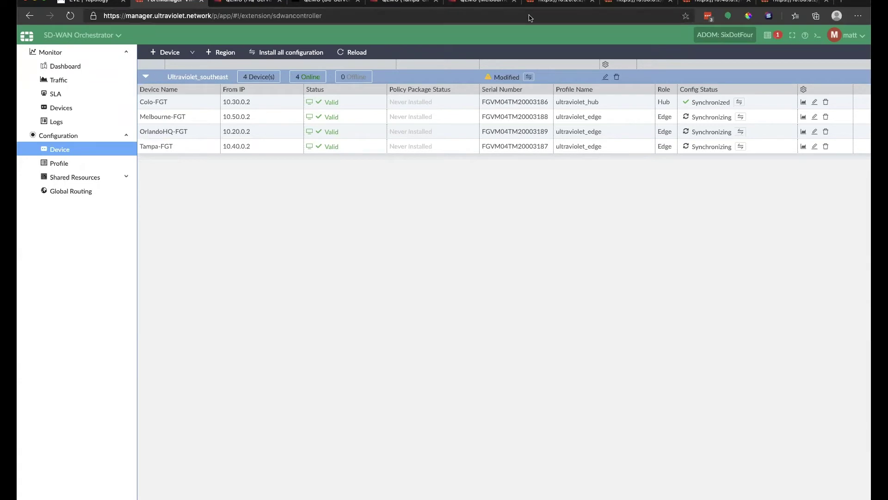
Unlock the HQ-Server and DC-Server console sessions with the lab password.
left_click(247, 2)
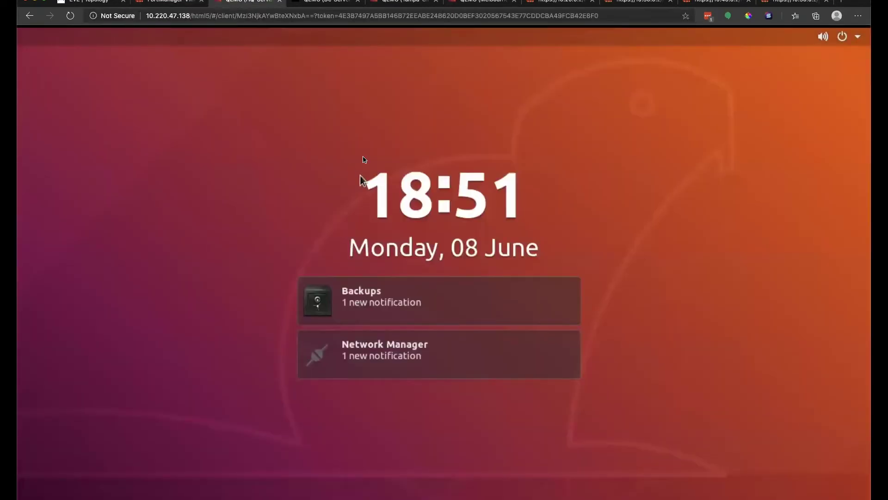
left_click(359, 176)
type("eve")
key("Return")
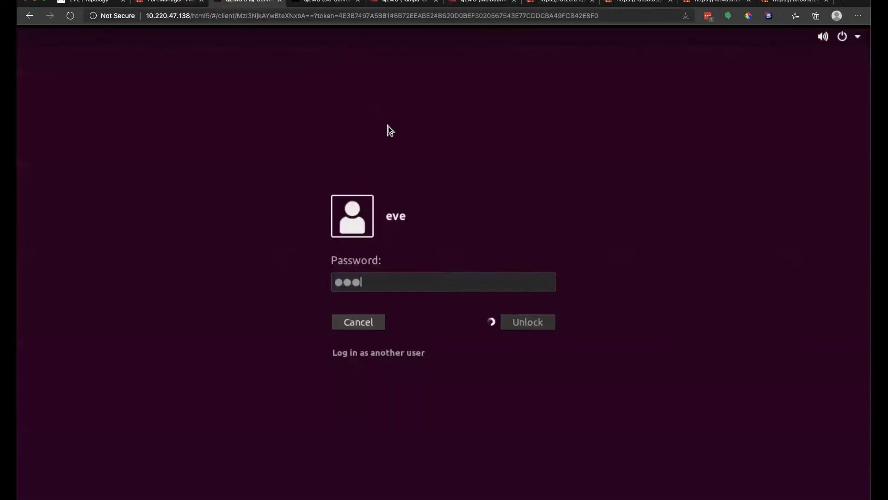
left_click(326, 2)
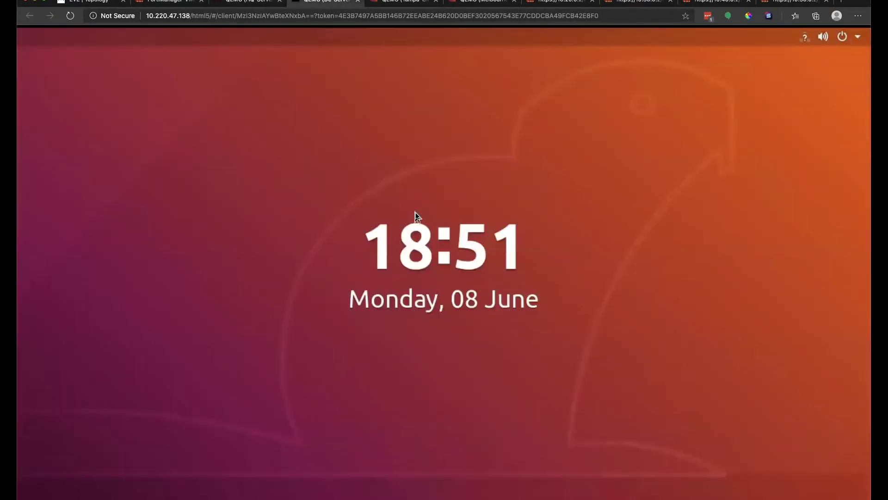
type("eve")
key("BackSpace")
key("BackSpace")
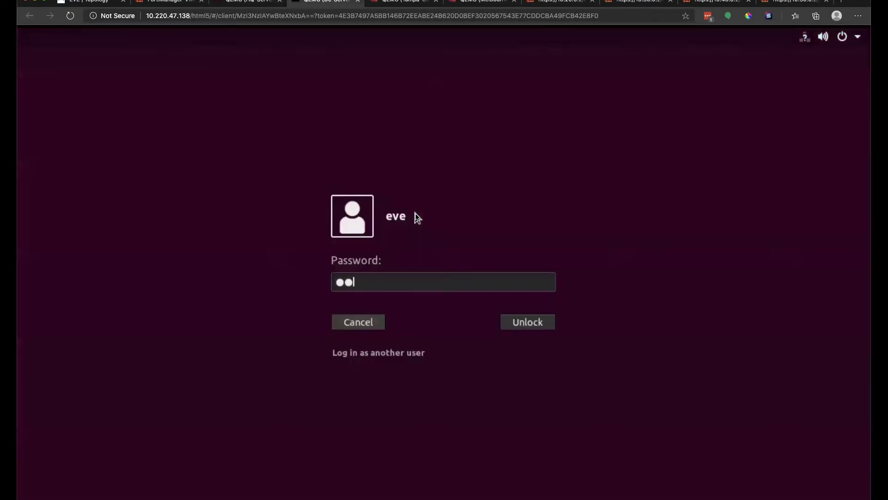
type("ve")
key("Return")
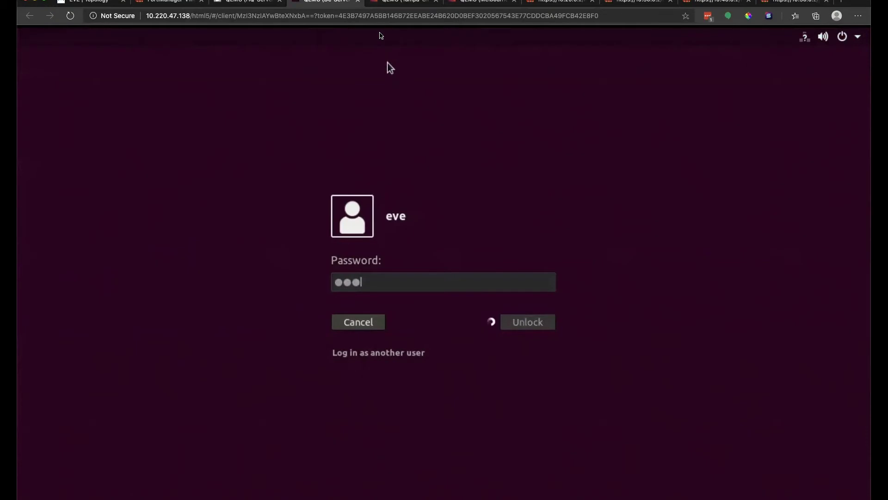
key("ctrl+Tab")
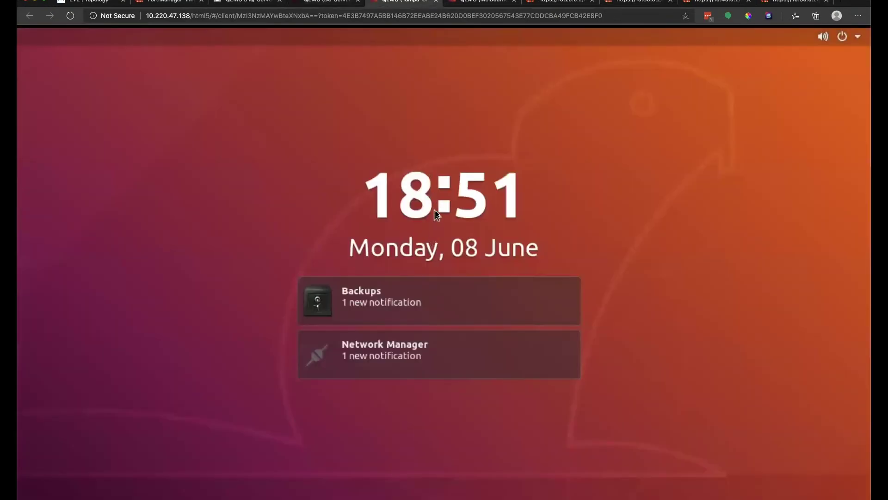
Unlock the Tampa and Melbourne console sessions with the same password.
left_click(448, 174)
type("eve")
key("Return")
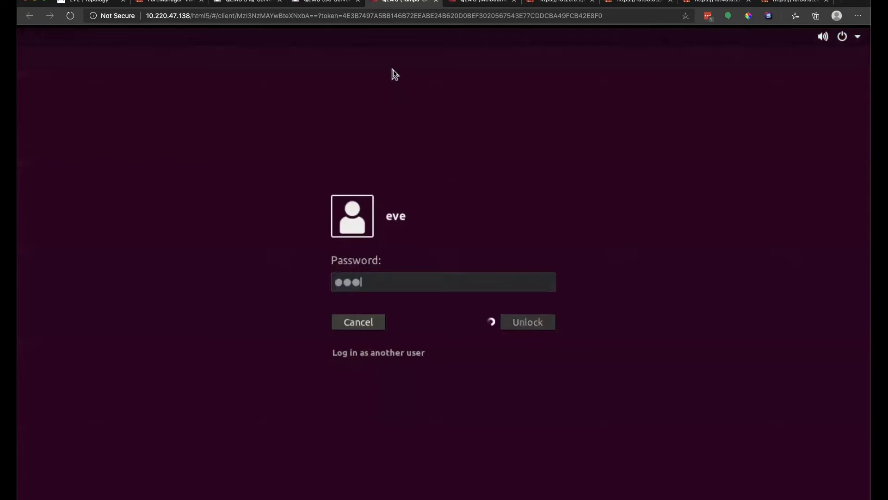
left_click(462, 2)
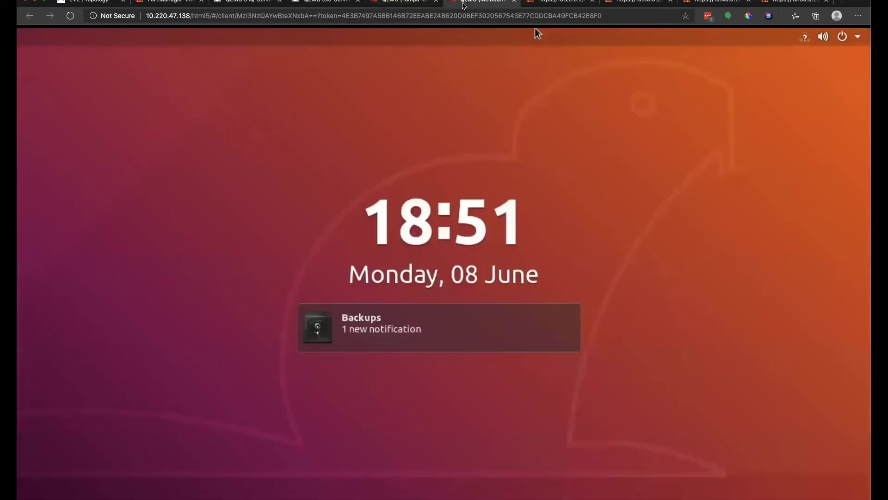
left_click(447, 152)
type("eve")
key("Return")
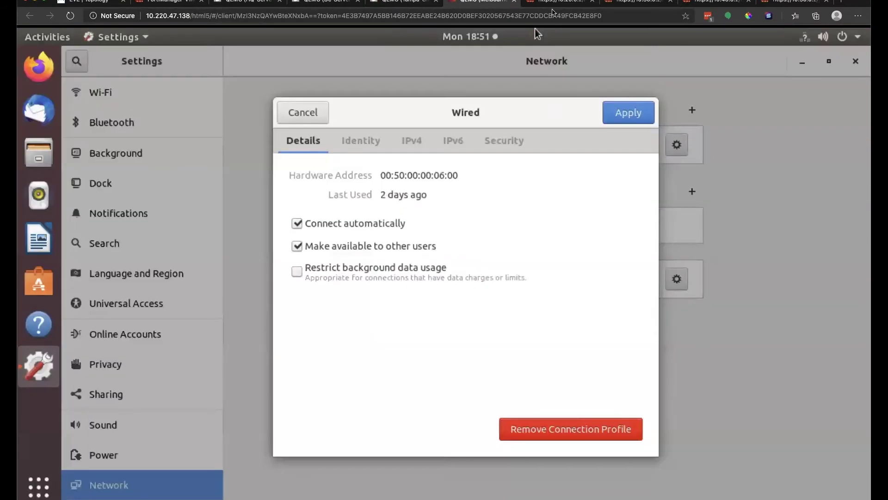
Check the wired default route 10.150.0.1, then turn on Tampa's wired connection and view its details.
left_click(303, 117)
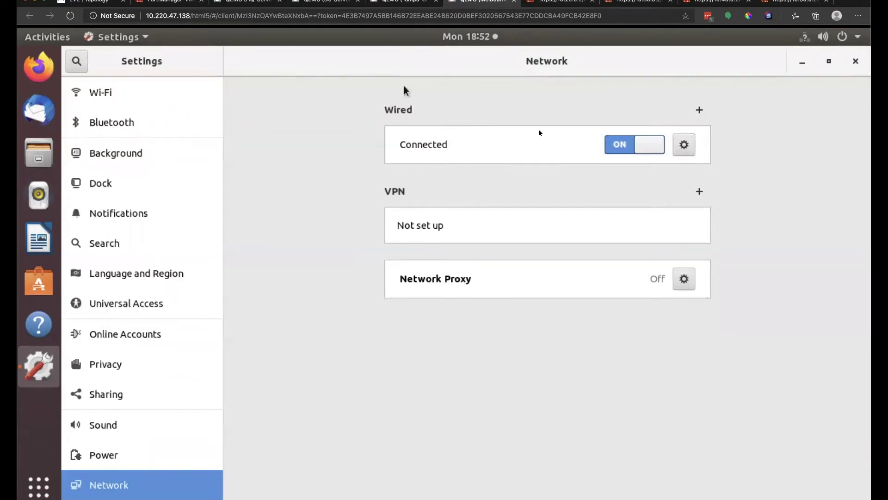
left_click(688, 146)
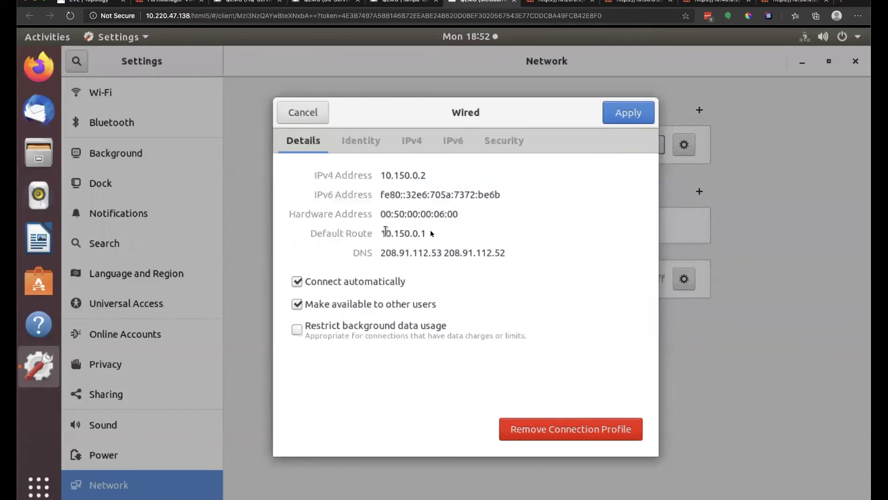
left_click_drag(381, 233, 431, 233)
left_click(402, 2)
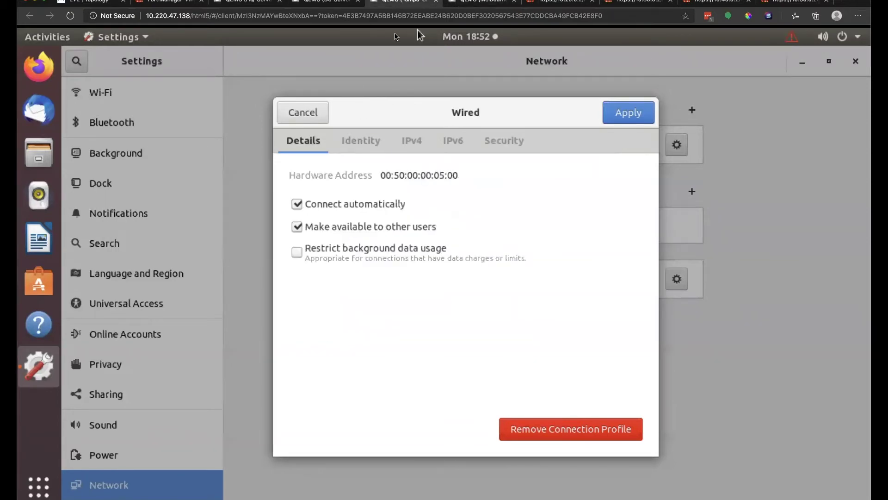
left_click(306, 116)
left_click(636, 142)
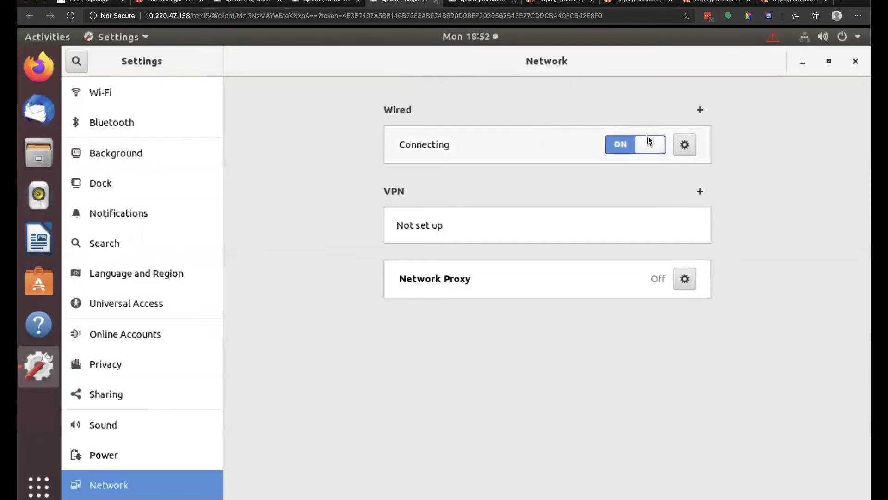
left_click(684, 145)
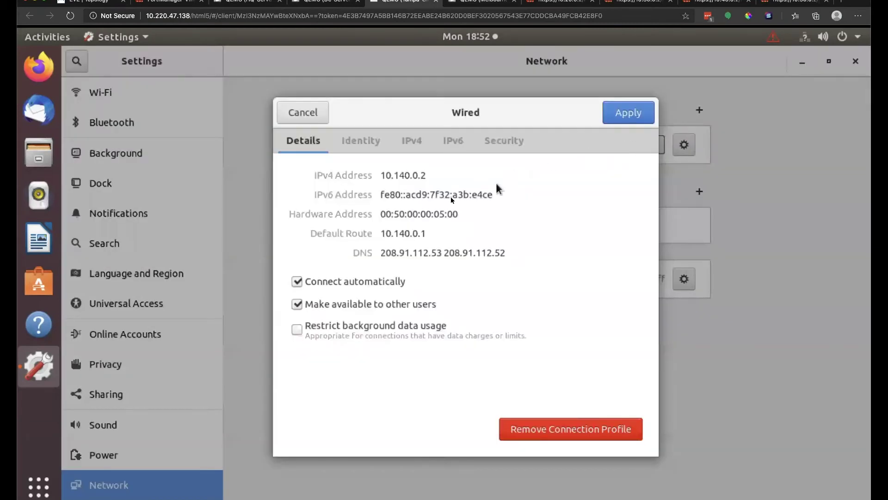
Turn on HQ-Server's wired connection, then close the details dialogs and Network settings window.
left_click(314, 1)
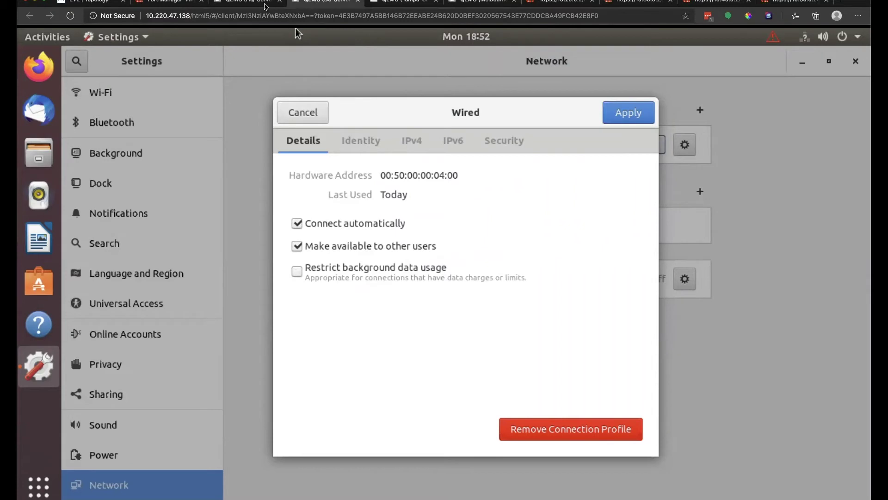
left_click(240, 2)
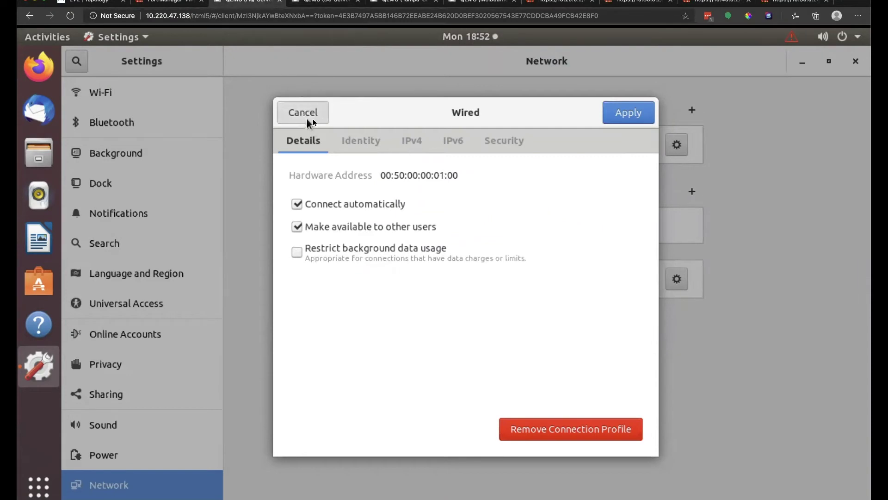
left_click(303, 112)
left_click(631, 144)
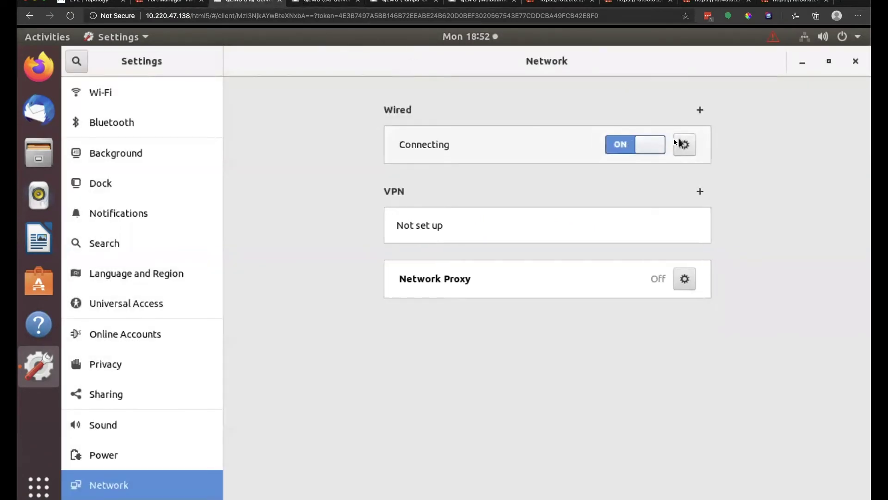
left_click(684, 144)
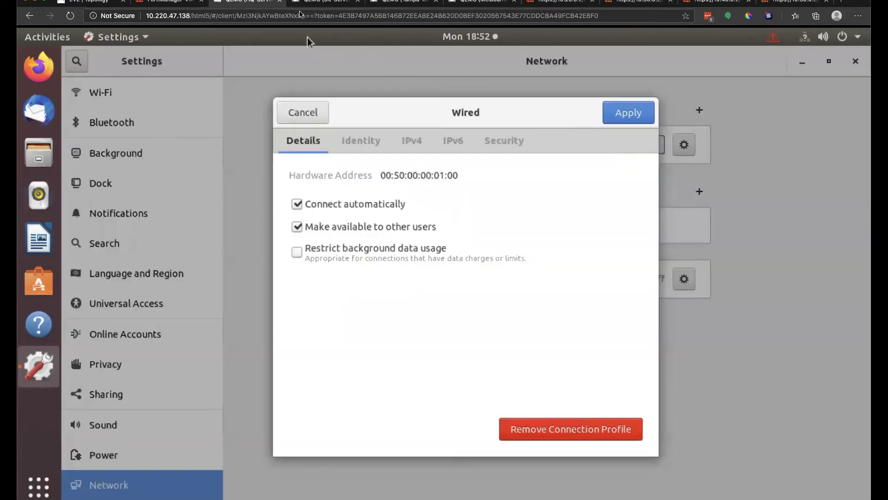
left_click(324, 2)
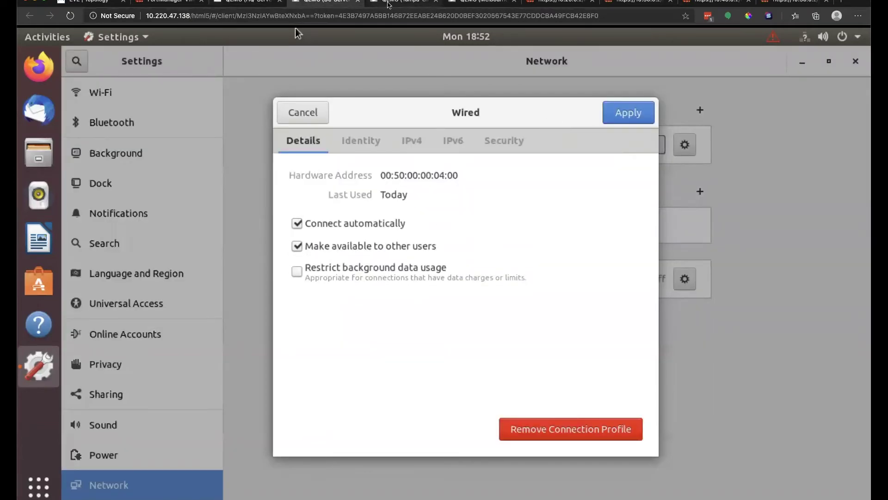
left_click(303, 112)
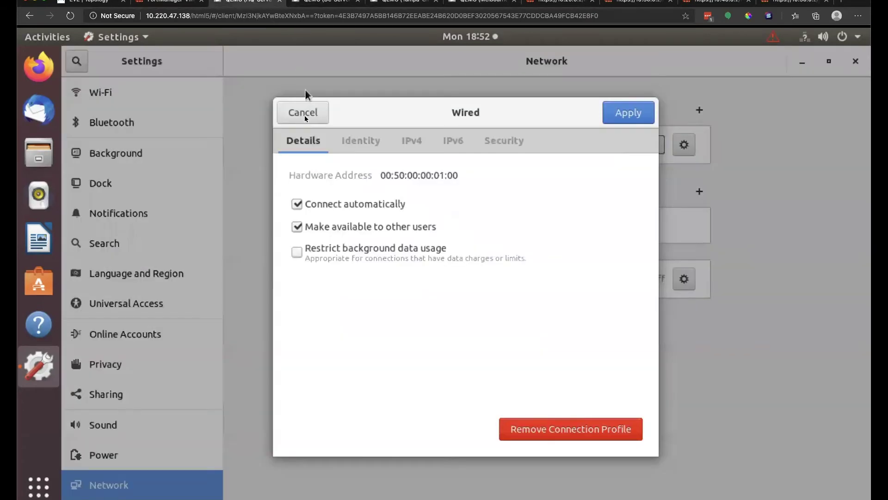
left_click(297, 116)
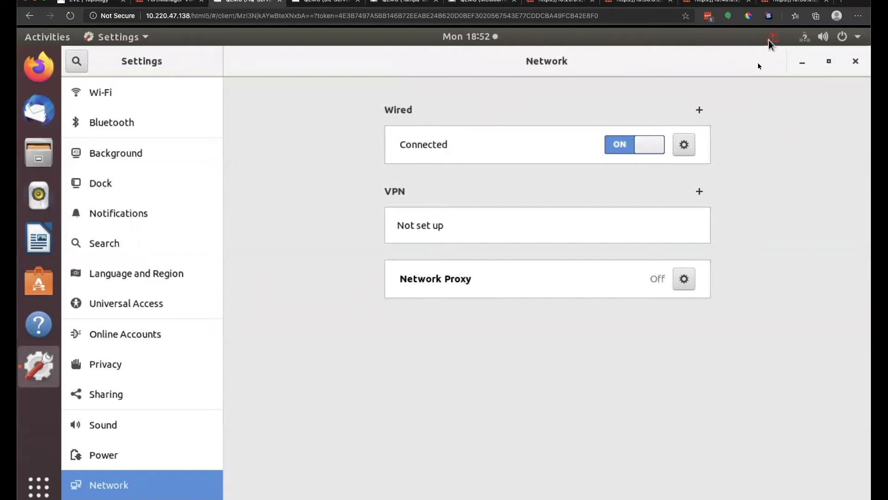
left_click(851, 64)
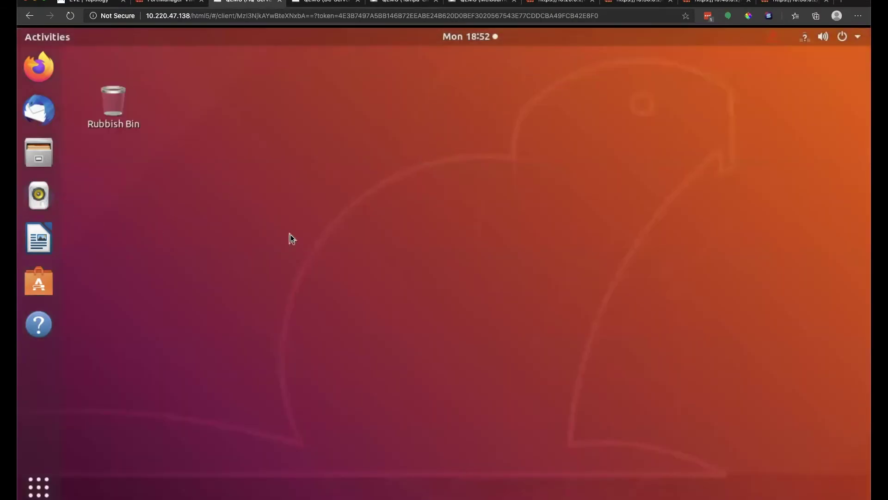
Open a terminal and ping 8.8.8.8, which gets no replies.
right_click(291, 238)
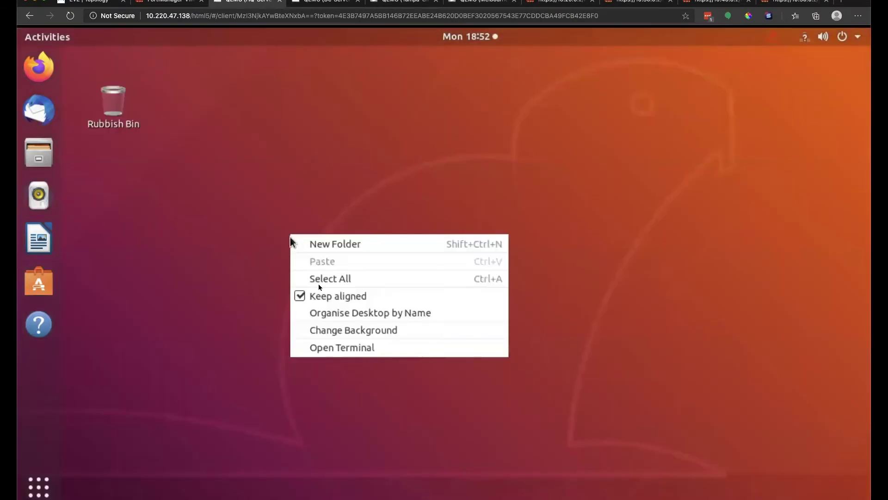
left_click(365, 350)
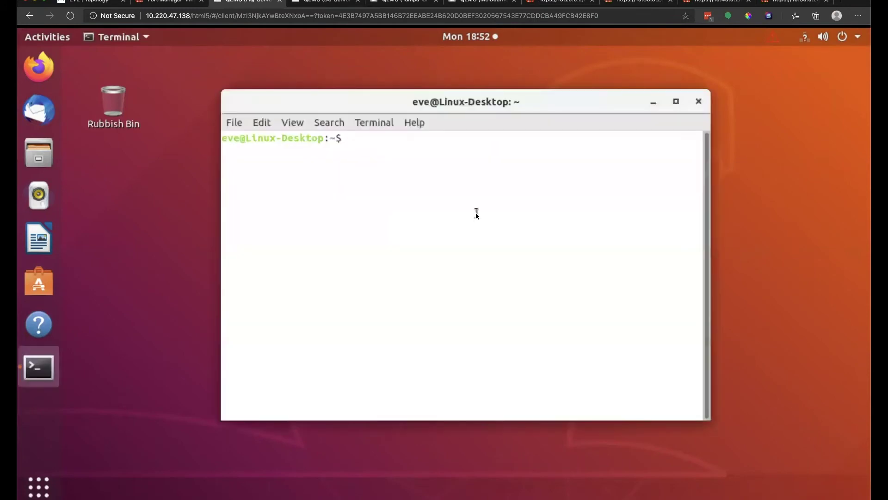
type("ping 8.8.8.8")
key("Return")
key("ctrl+c")
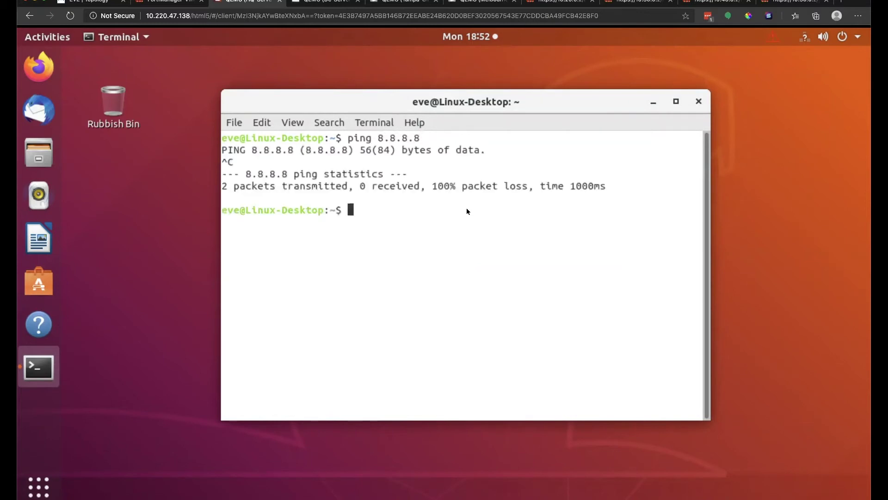
Ping 10.120.0.1 and confirm 0% packet loss.
type("ping 10.120.0.1")
key("Return")
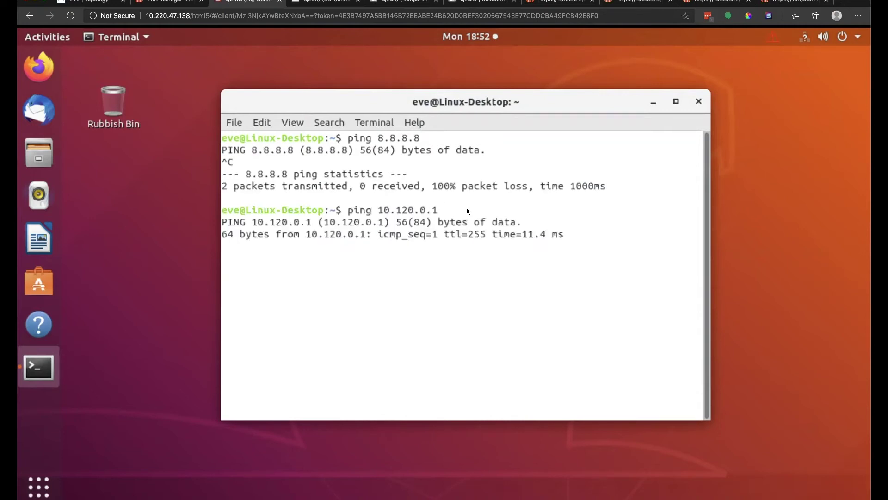
key("ctrl+c")
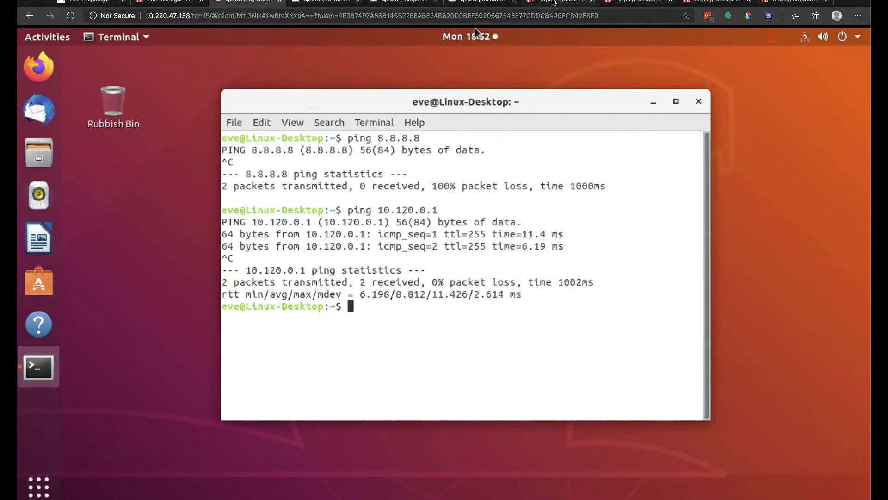
left_click(553, 2)
Log back in to the 10.20.0.2 and 10.30.0.2 FortiGates with the admin credentials.
type("admin")
key("Tab")
type("fortinet")
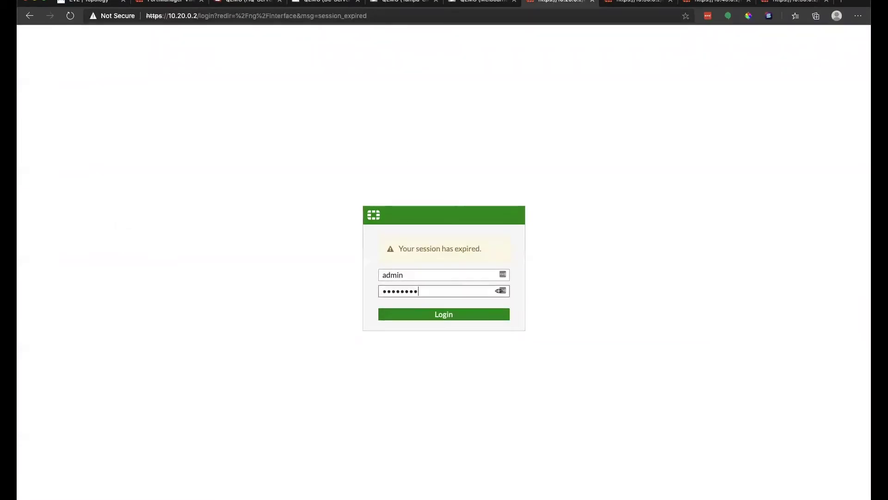
key("Return")
left_click(634, 2)
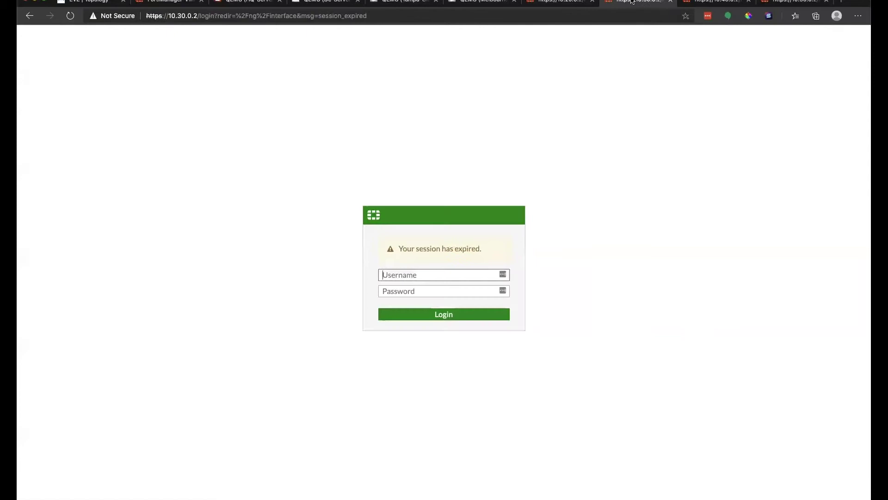
left_click(436, 275)
type("admin")
key("Tab")
type("fortinet1")
key("Return")
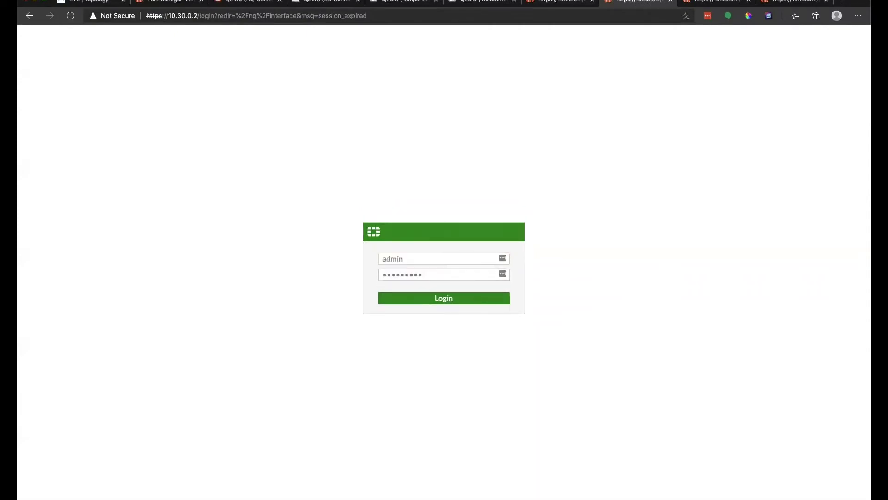
Log back in to the 10.40.0.2 and 10.50.0.2 FortiGates with the admin credentials.
left_click(715, 2)
type("admin")
key("Tab")
type("fortinet1")
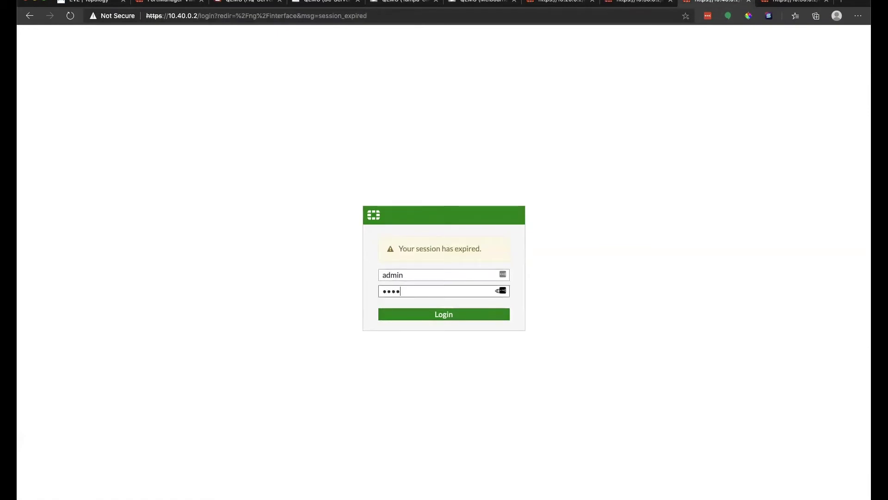
key("Return")
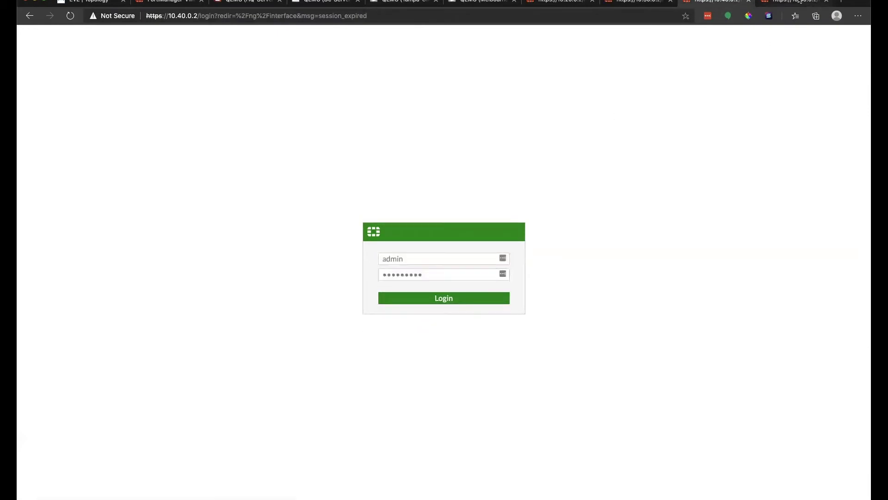
left_click(799, 1)
type("admin")
key("Tab")
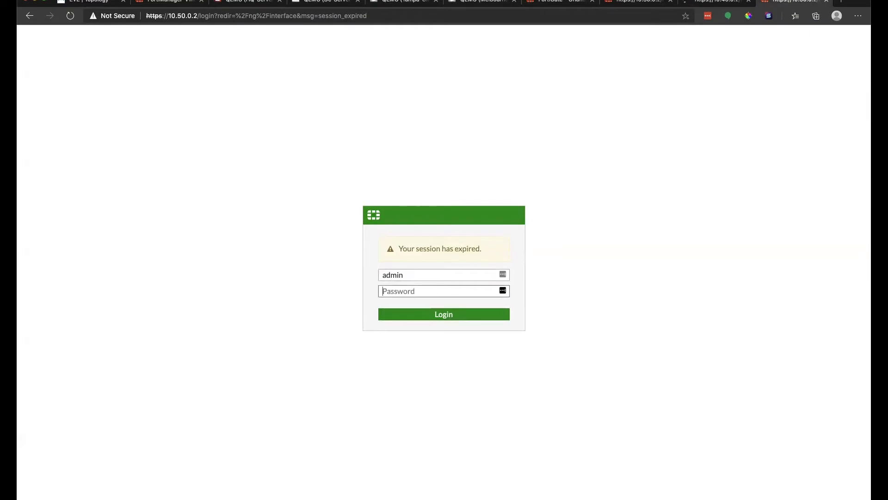
type("fortinet1")
key("Return")
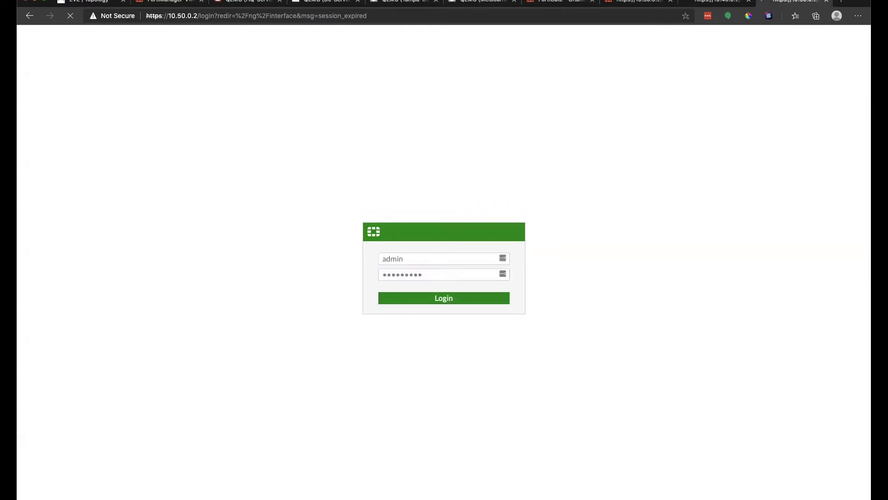
Continue read-only past the FortiManager warning on Orlando and cycle through the FortiGate tabs.
left_click(573, 3)
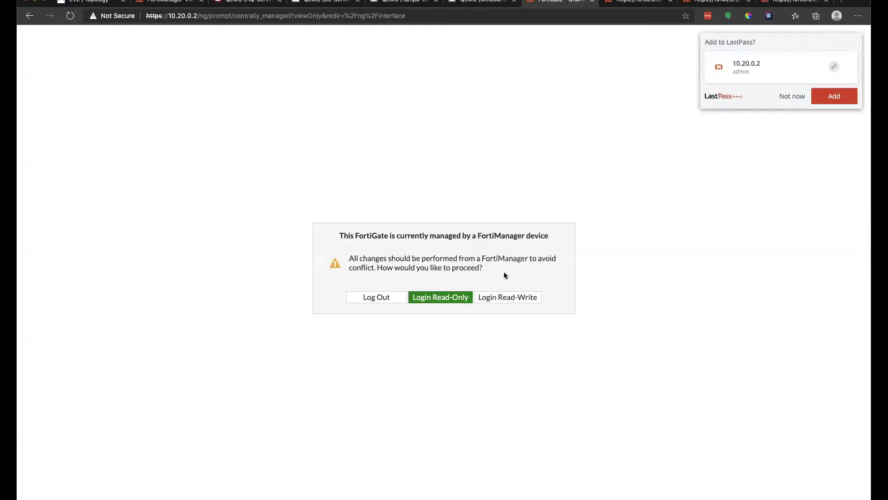
left_click(467, 297)
left_click(640, 3)
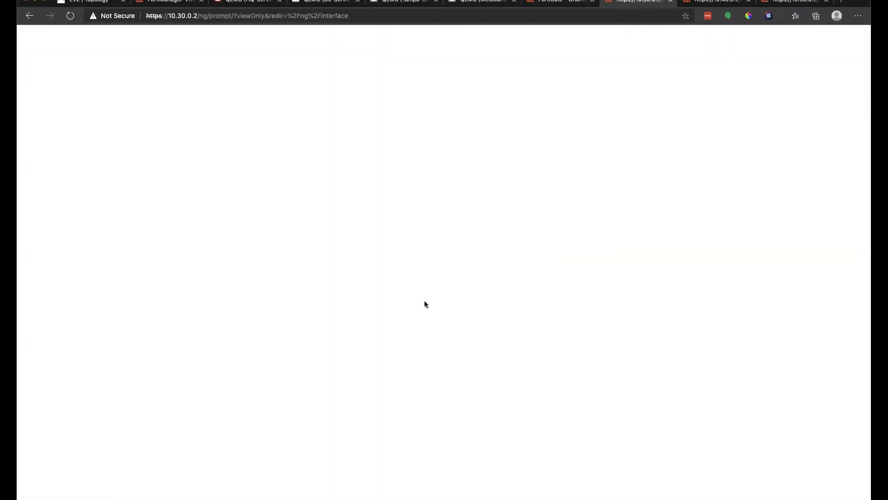
left_click(556, 2)
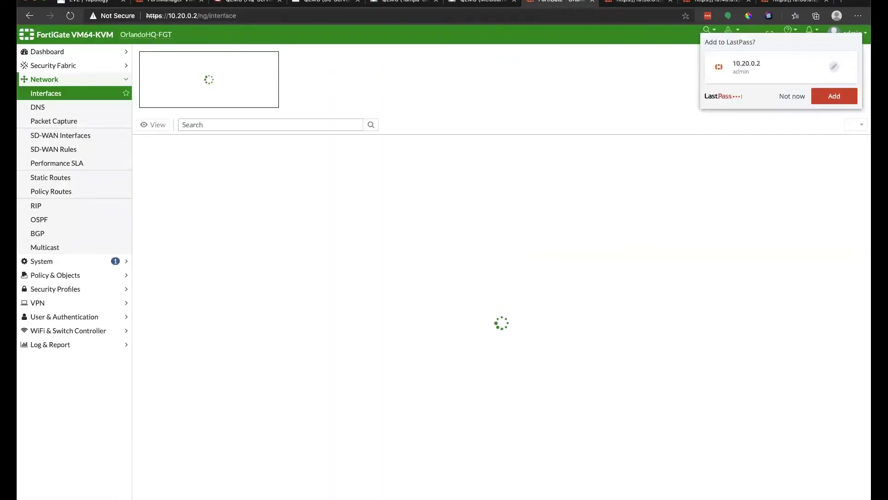
left_click(634, 2)
left_click(717, 3)
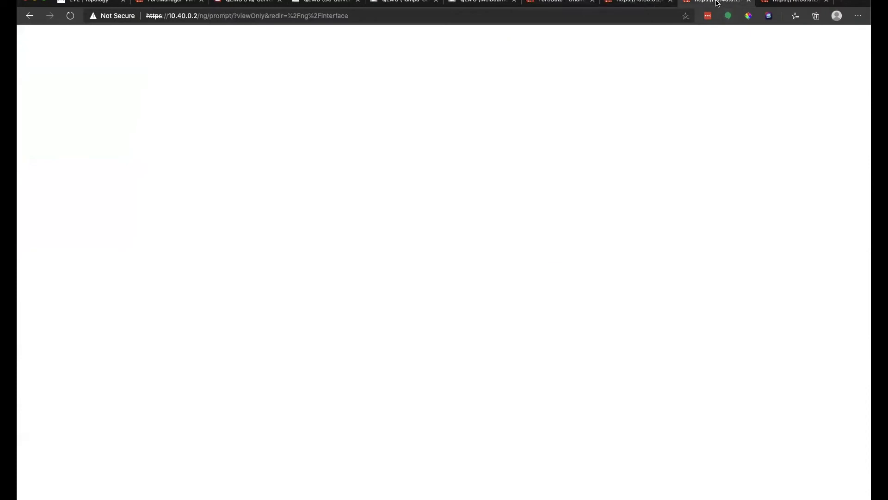
Expand Orlando HQ's SD-WAN group (port1, port2, tunnels 17 and 18), then open Firewall Policy.
left_click(556, 2)
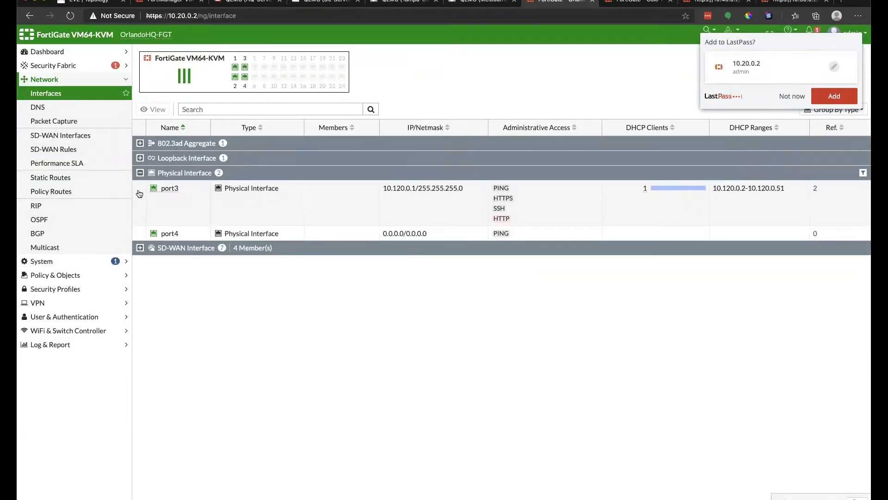
left_click(139, 248)
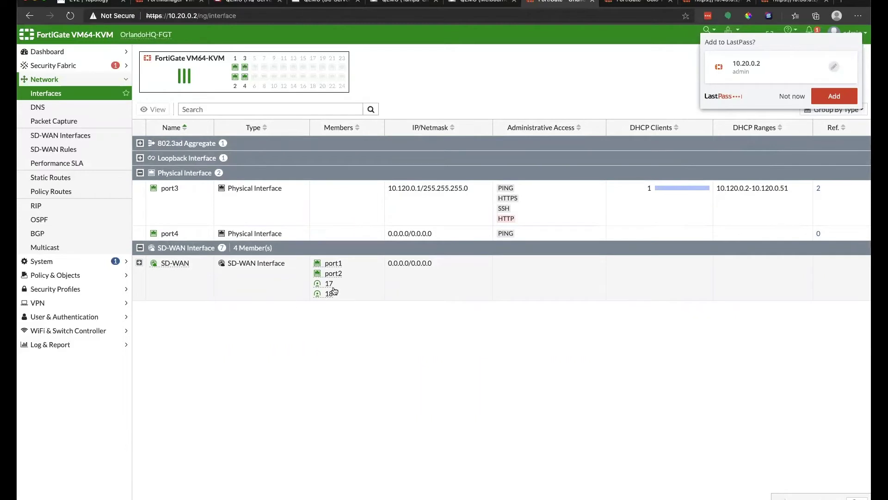
mouse_move(330, 287)
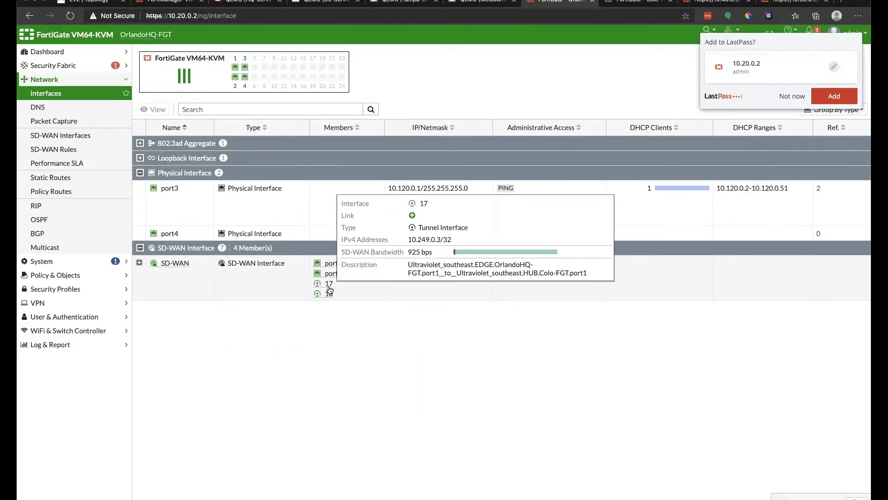
left_click(79, 275)
left_click(80, 121)
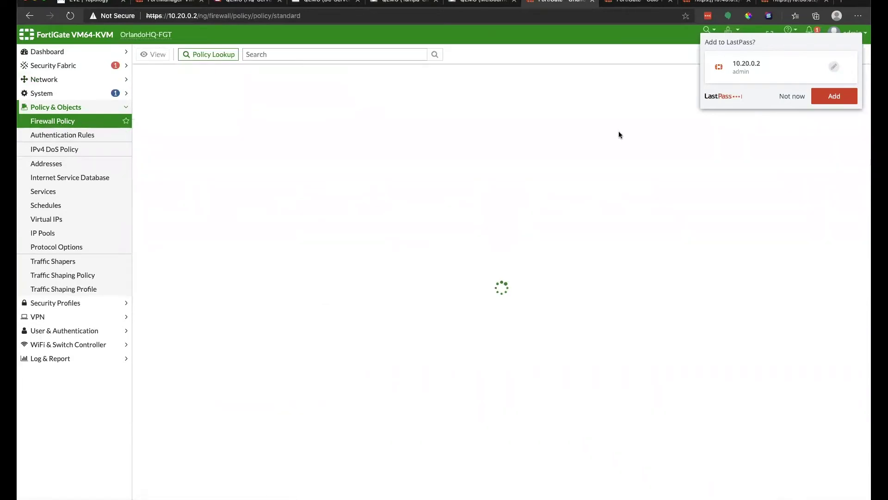
Expand the Implicit policies, then log in read-only to the Colo, Tampa and Melbourne FortiGates.
left_click(793, 96)
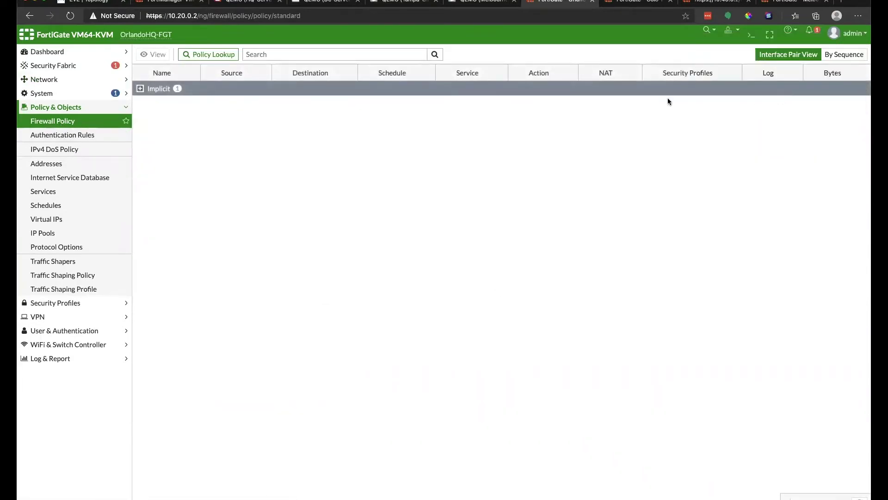
left_click(140, 90)
left_click(636, 2)
left_click(451, 297)
key("ctrl+Tab")
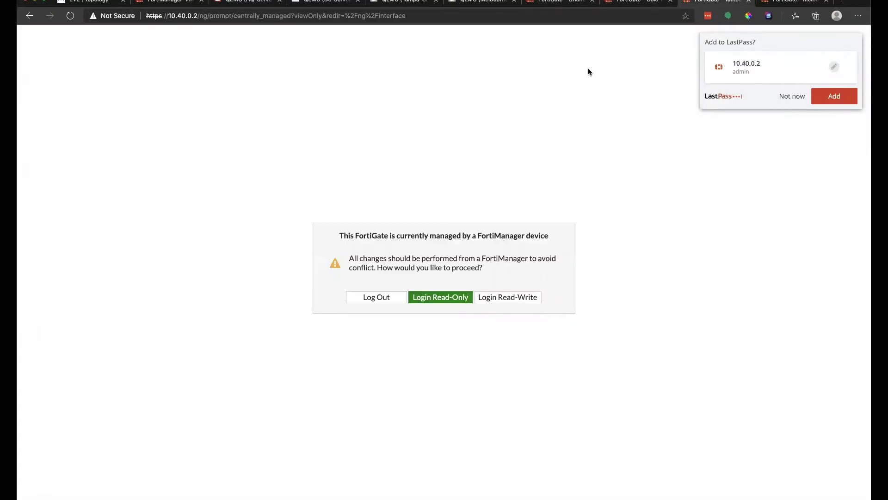
left_click(456, 296)
key("ctrl+Tab")
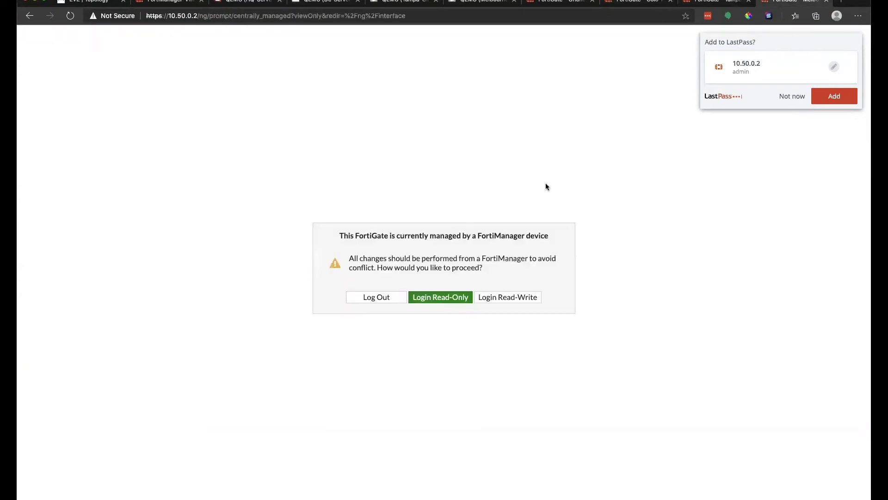
left_click(446, 293)
Return to OrlandoHQ-FGT and open its Network > Interfaces list.
left_click(559, 2)
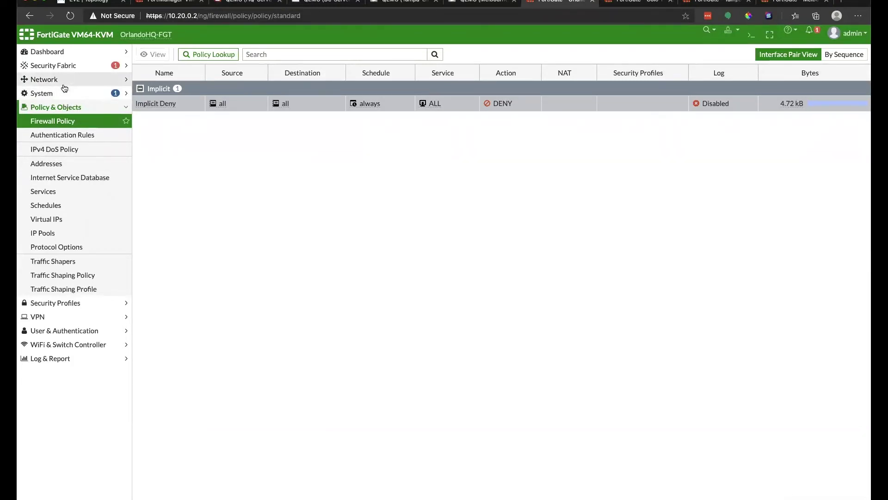
left_click(64, 85)
left_click(60, 94)
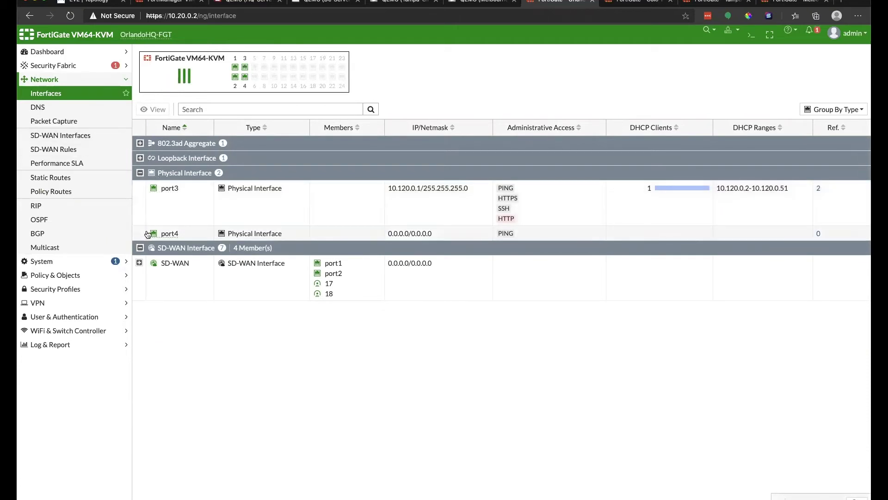
Show SD-WAN members port1, port2 (cost 2) and tunnels (cost 4), then open SD-WAN Rules.
left_click(139, 263)
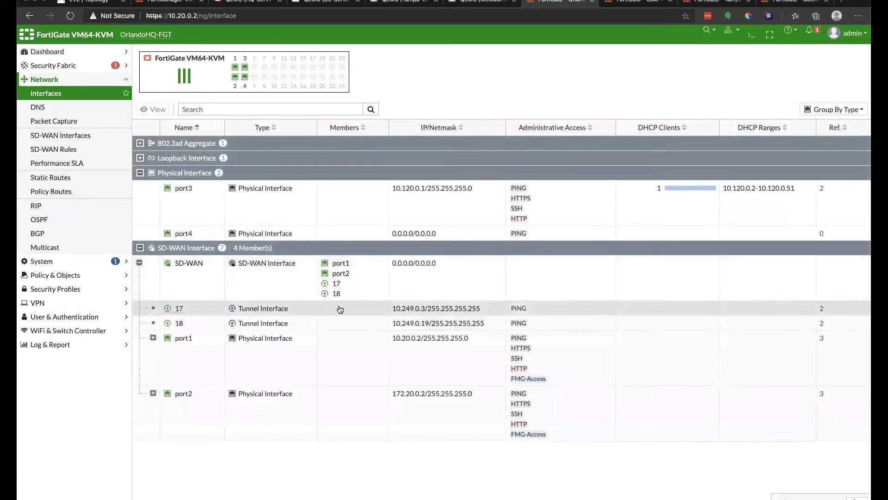
mouse_move(637, 192)
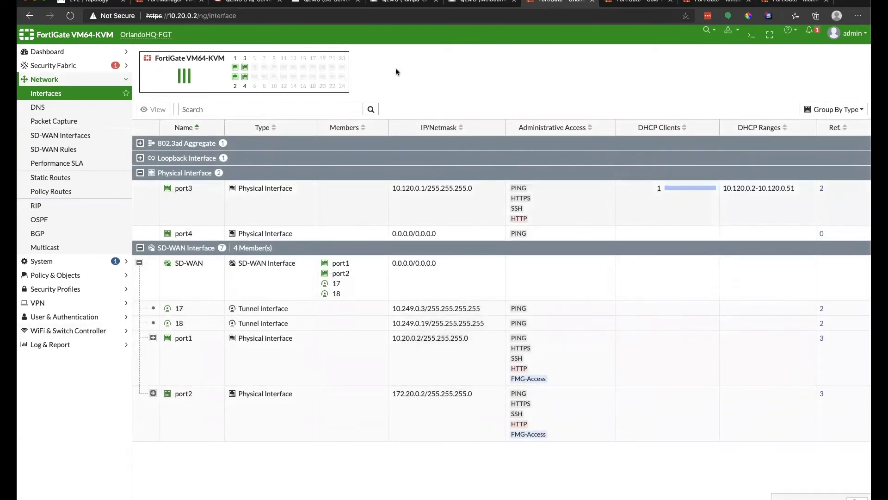
left_click(66, 139)
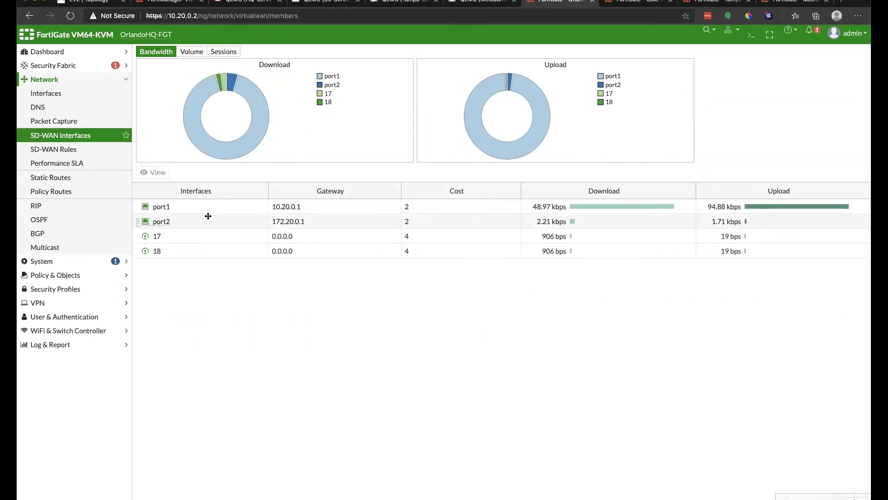
left_click(70, 149)
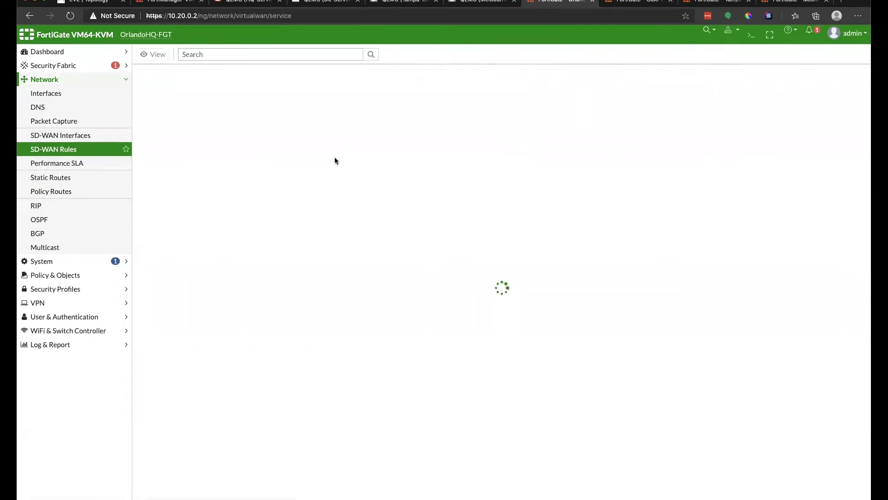
Open IPv4 rule ir_BUILDIN-Intra to check its GROUP_ALL destination, then go to Policy & Objects > Addresses.
left_click(140, 89)
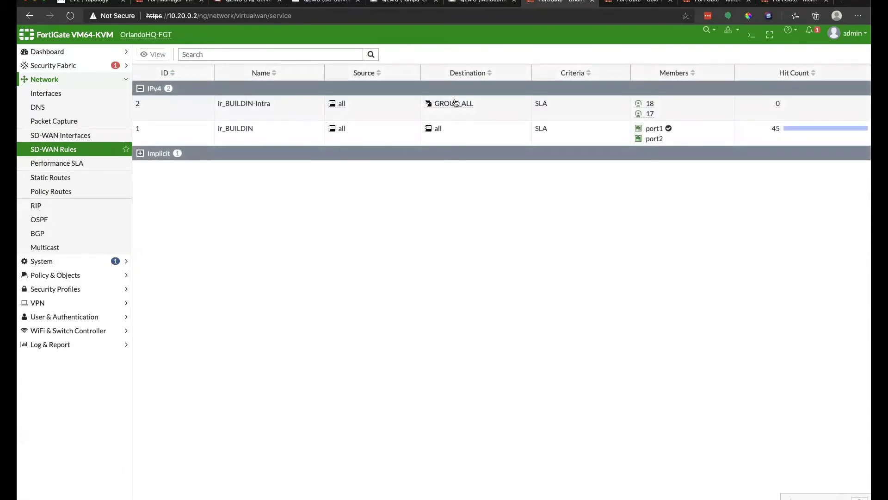
mouse_move(449, 103)
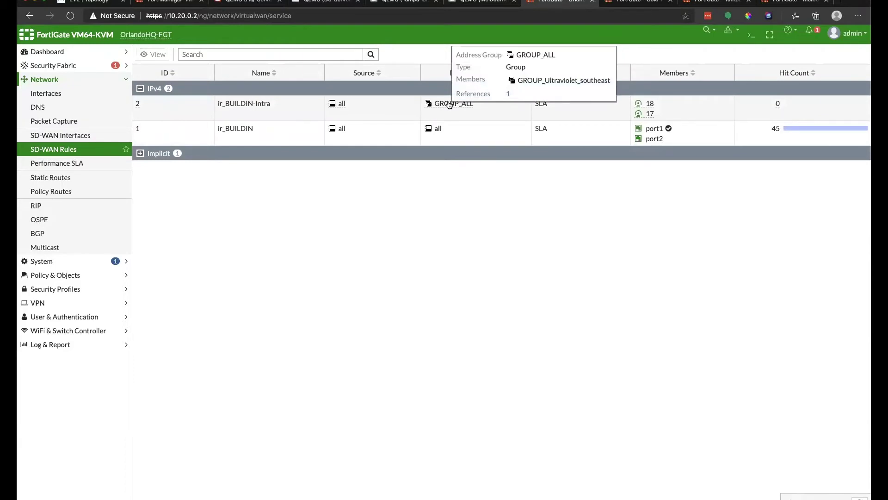
left_click(449, 103)
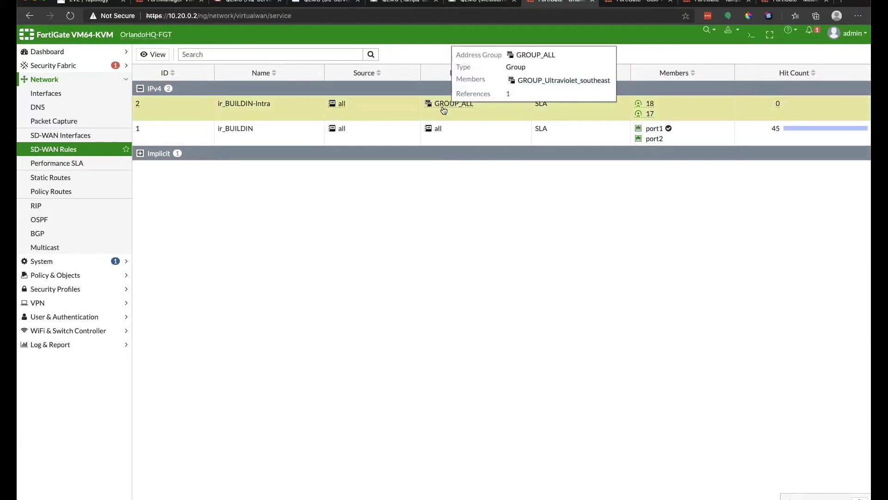
double_click(395, 104)
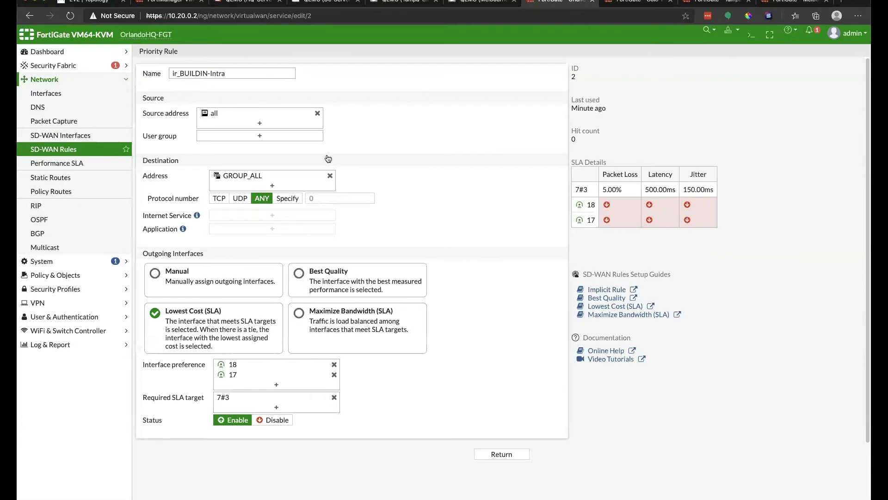
left_click(241, 176)
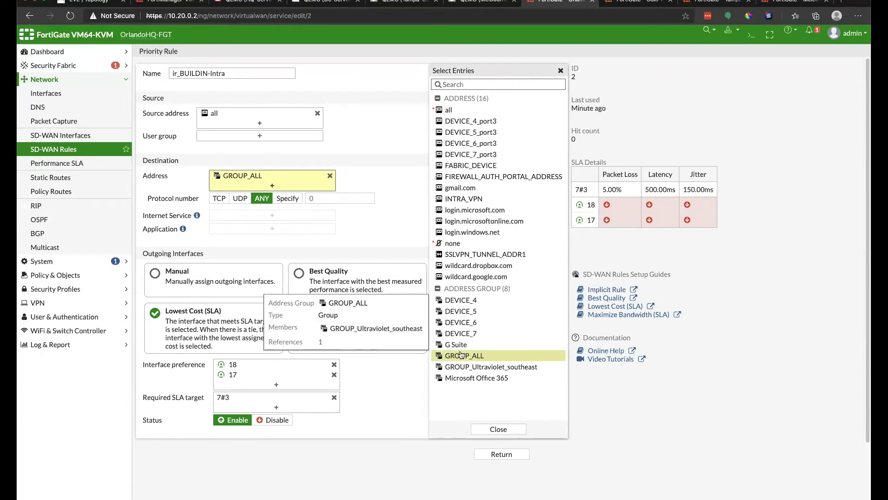
left_click(64, 275)
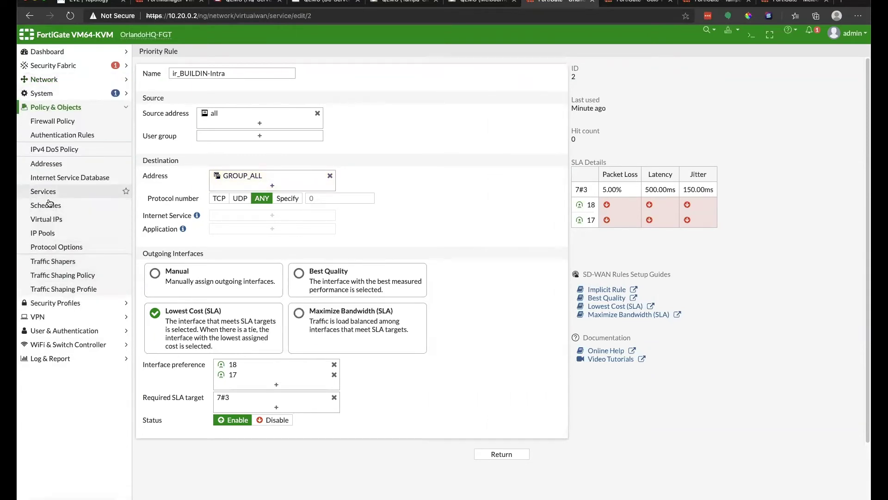
left_click(46, 163)
Expand Address Groups and inspect GROUP_Ultraviolet_southeast, DEVICE_4 and DEVICE_4_port3 details.
left_click(140, 103)
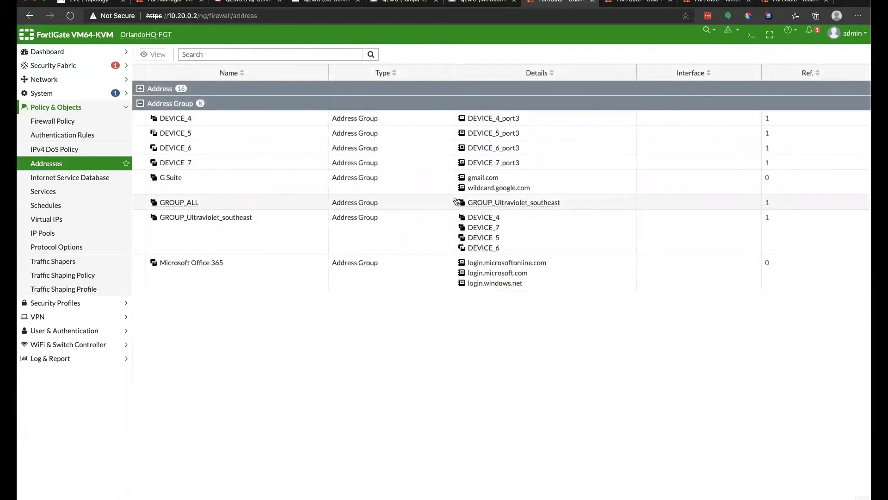
mouse_move(529, 203)
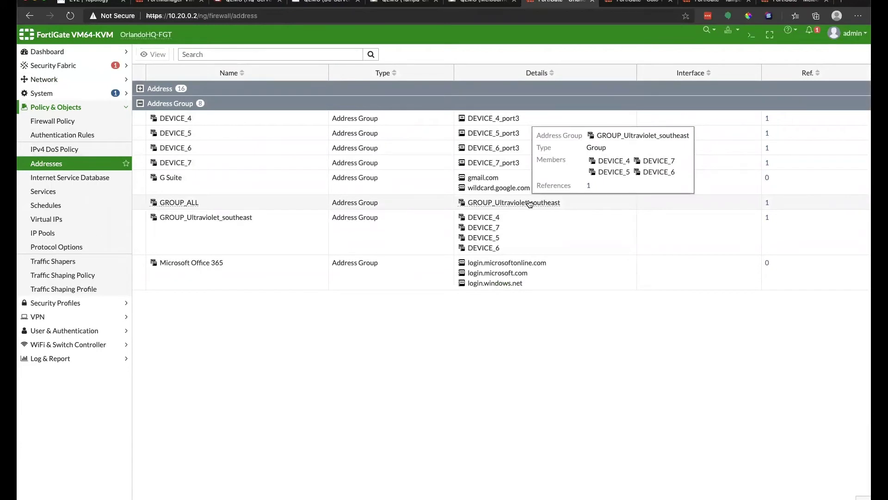
mouse_move(473, 220)
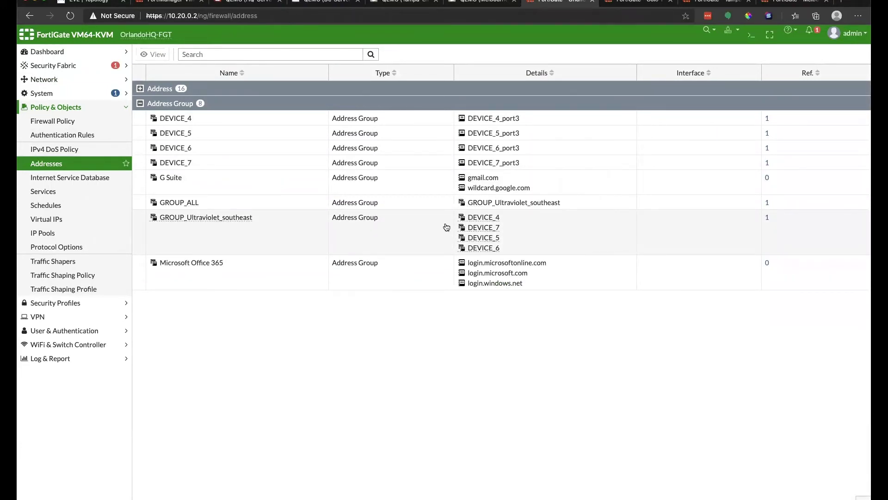
mouse_move(485, 121)
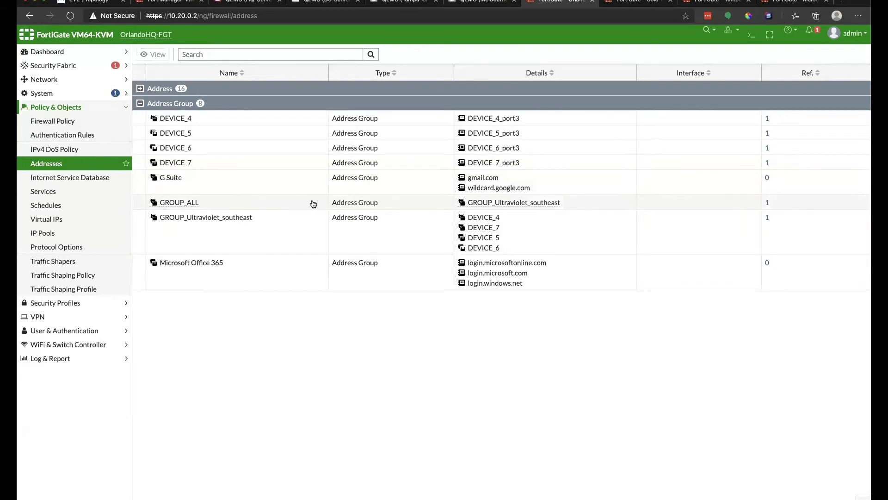
mouse_move(491, 206)
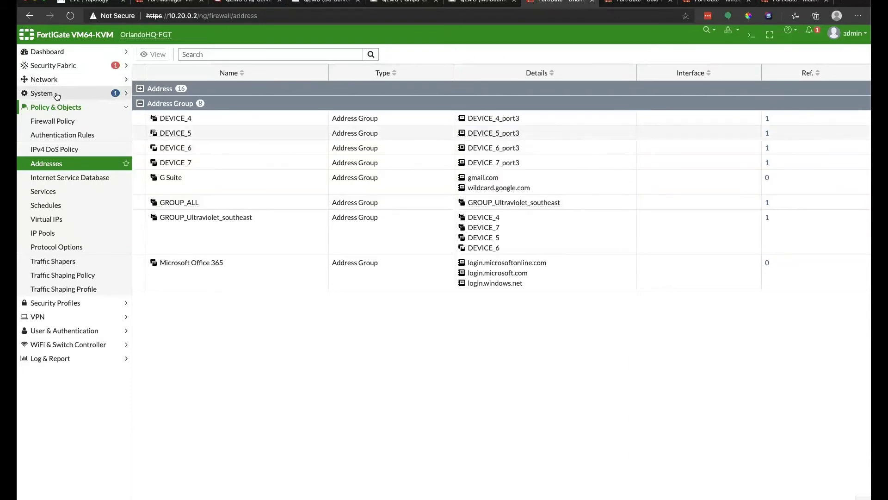
Open rule ir_BUILDIN-Intra from Network > SD-WAN Rules, then open Dashboard > Network.
left_click(53, 80)
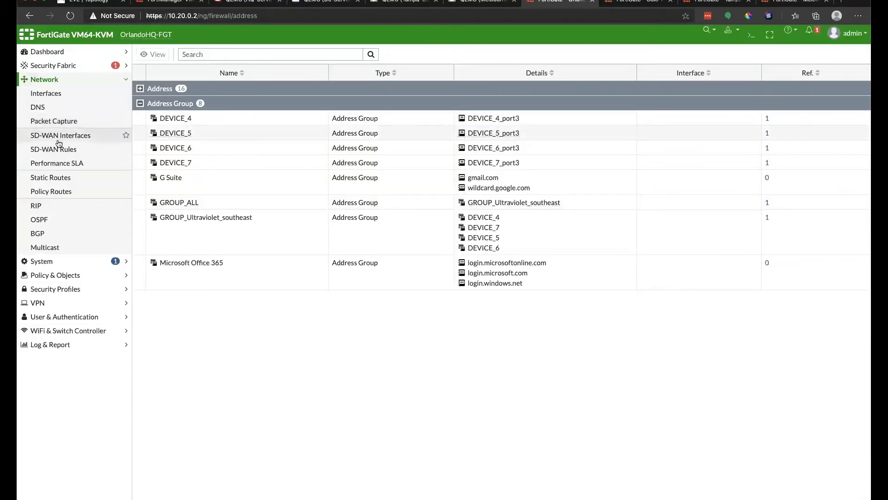
left_click(54, 149)
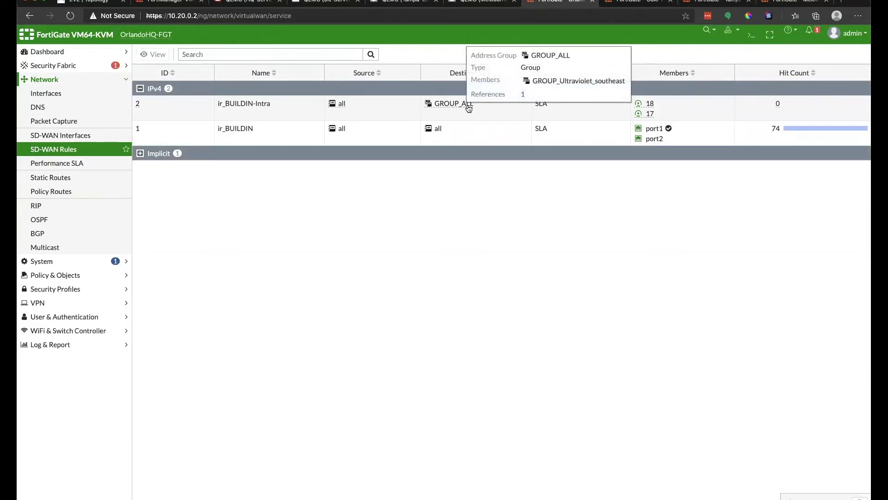
mouse_move(458, 107)
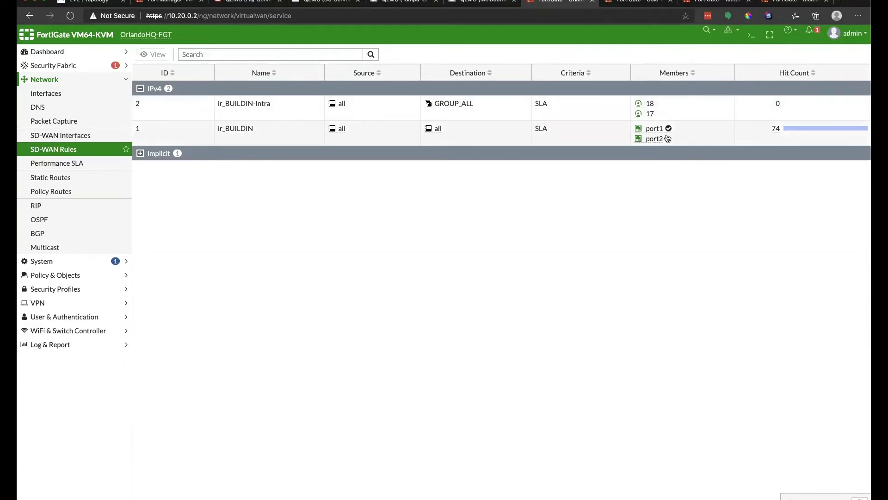
double_click(707, 103)
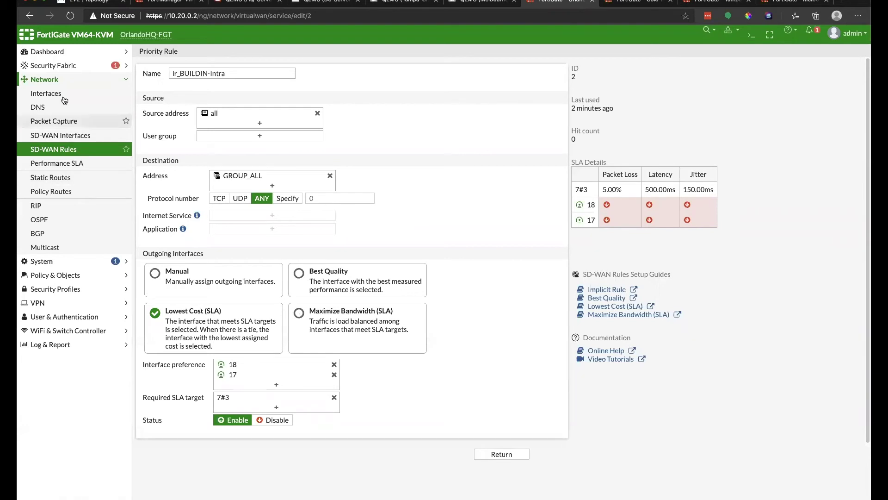
left_click(58, 57)
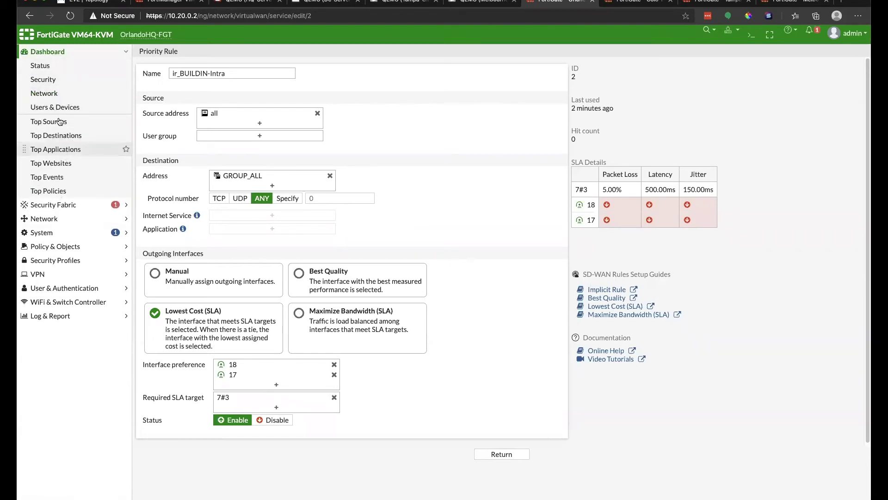
left_click(58, 94)
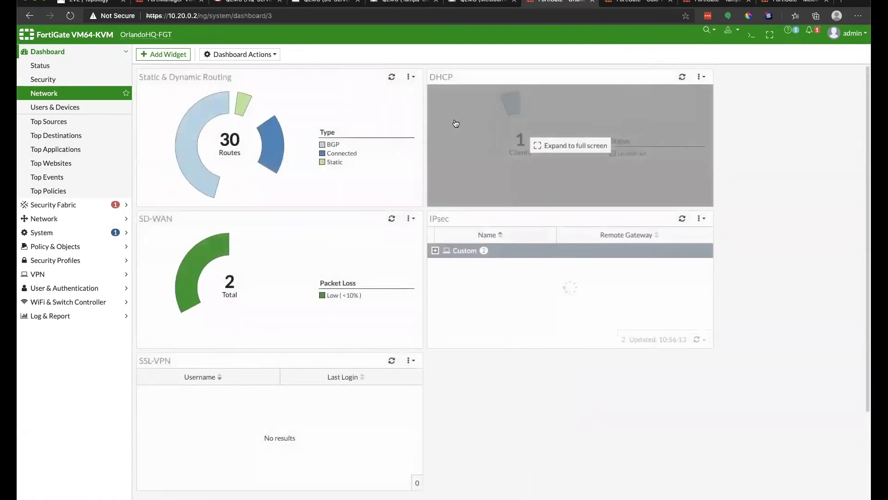
Scroll the full route tables on OrlandoHQ-FGT and Colo-FGT, then return to FortiManager.
left_click(243, 159)
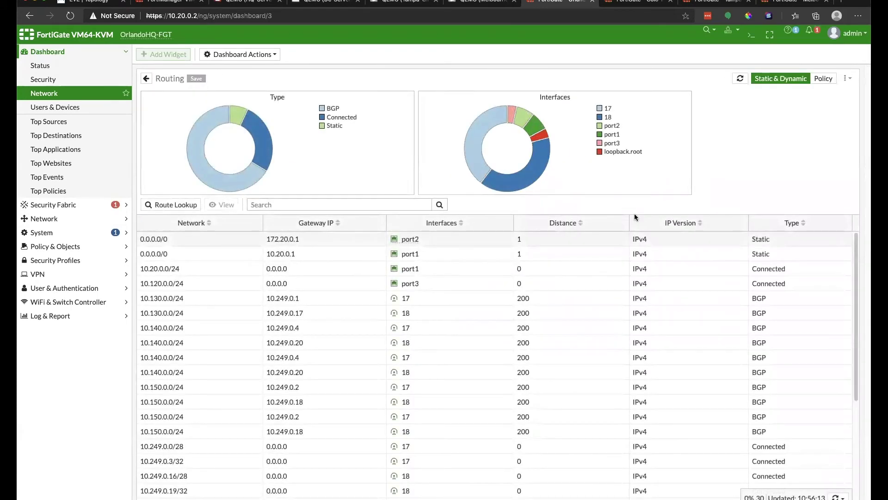
scroll(741, 268, "down", 2)
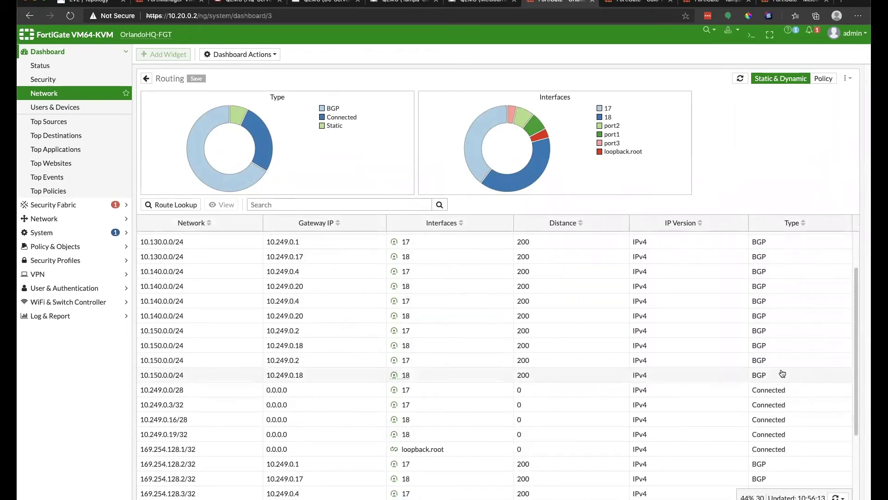
left_click(616, 4)
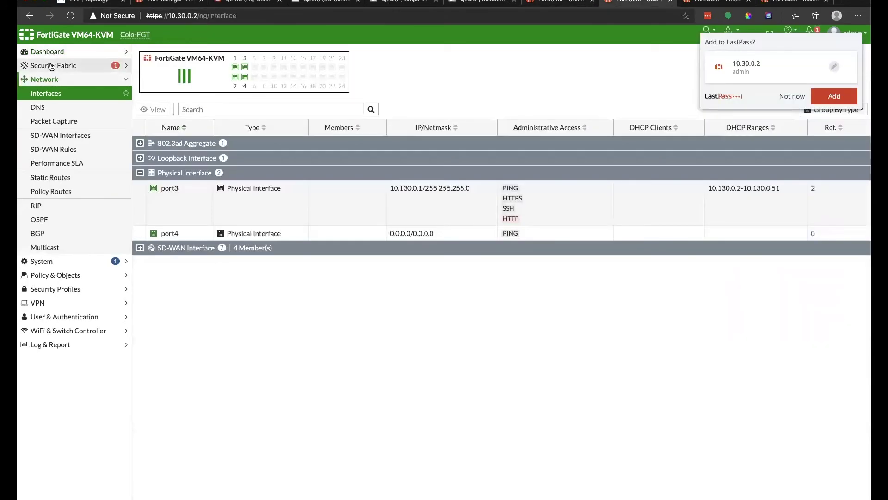
left_click(52, 66)
left_click(51, 51)
left_click(52, 95)
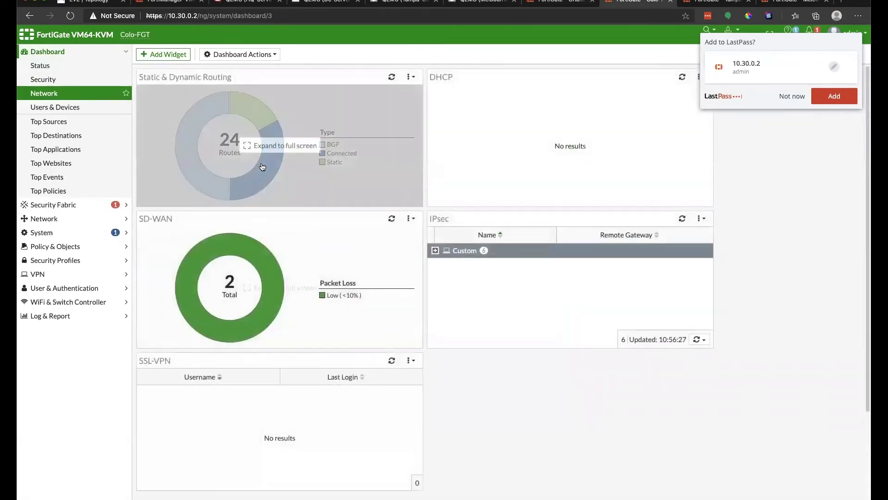
left_click(262, 167)
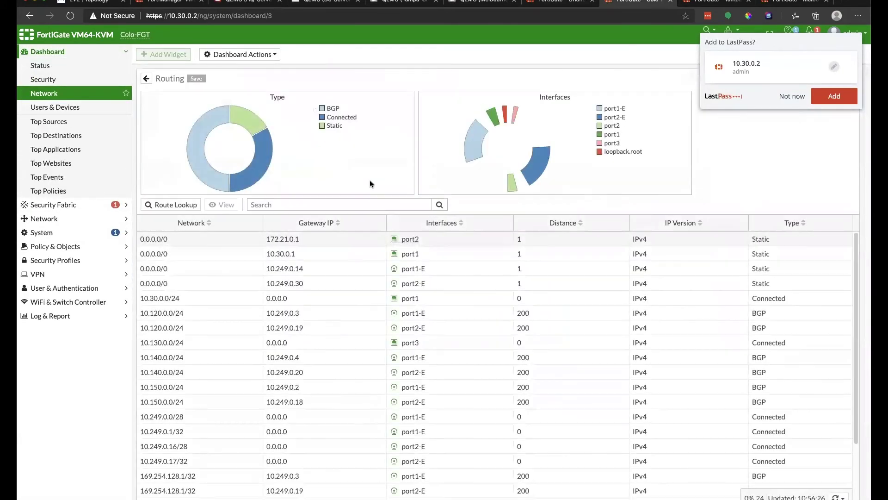
scroll(723, 299, "down", 1)
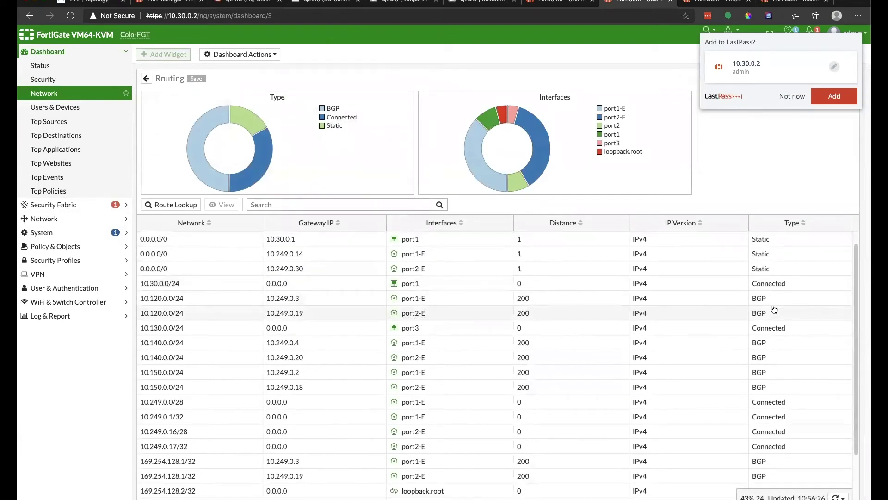
scroll(772, 311, "down", 3)
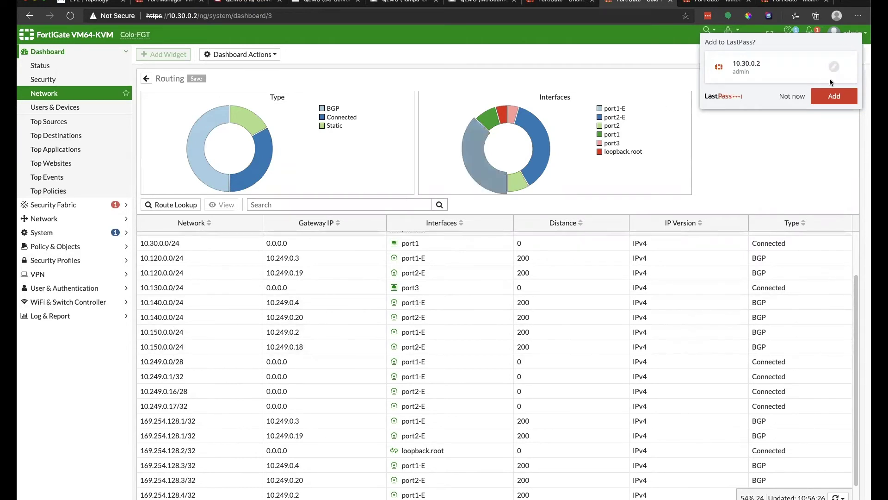
left_click(788, 96)
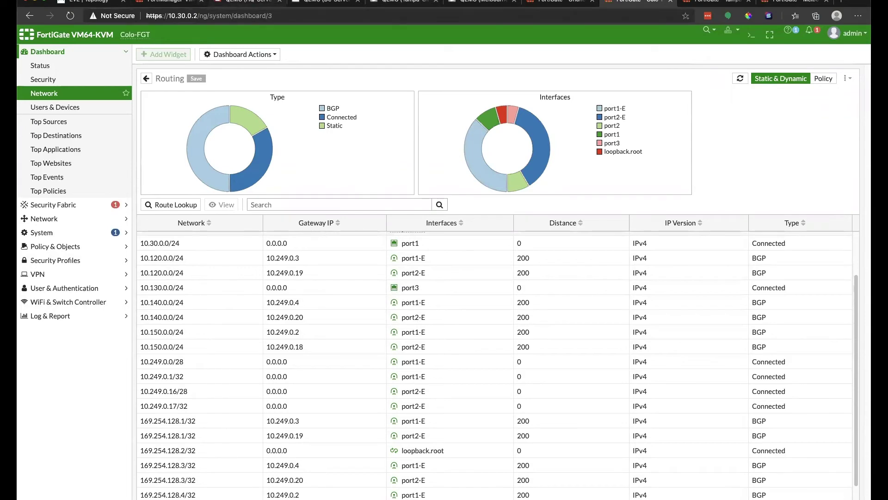
left_click(174, 3)
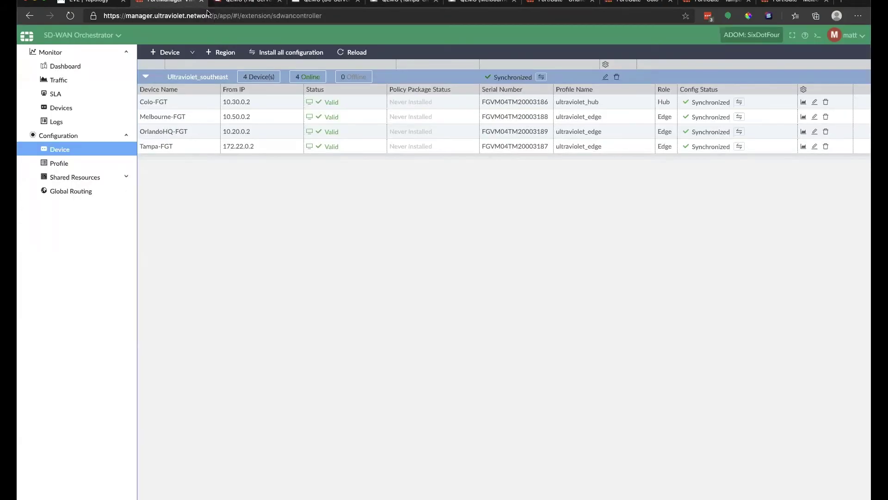
Go from the EVE lab topology to the HQ-Server console.
key("super+1")
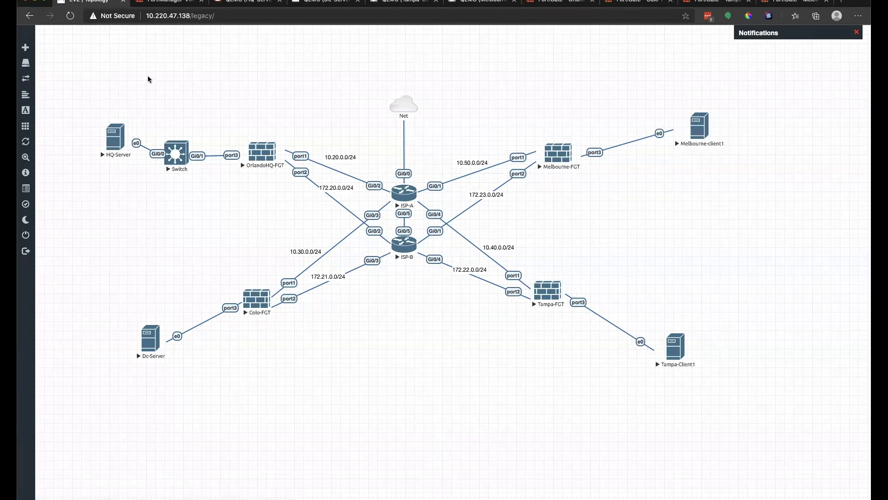
left_click(254, 2)
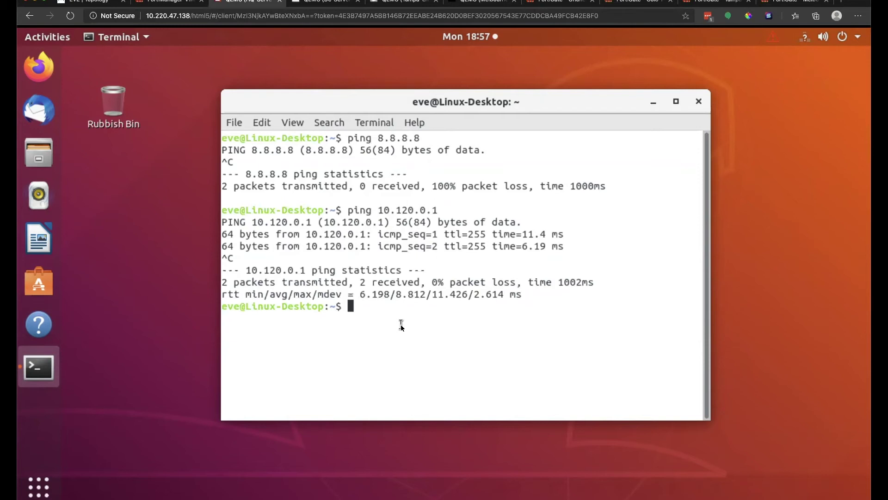
Unlock the Melbourne client's desktop with the account password.
key("ctrl+Tab")
key("ctrl+Tab")
key("ctrl+Tab")
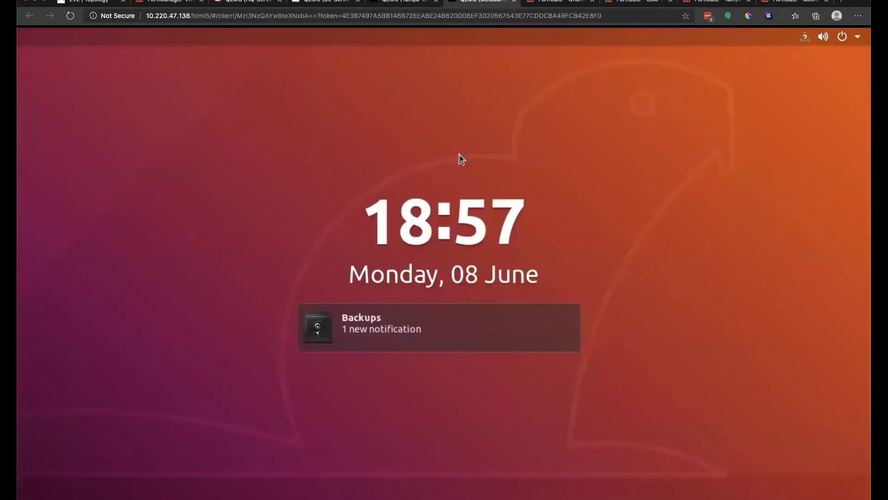
key("Return")
type("eve")
key("Return")
Run 'ip add' on HQ-Server and select its address 10.120.0.2.
key("ctrl+shift+Tab")
key("ctrl+shift+Tab")
key("ctrl+shift+Tab")
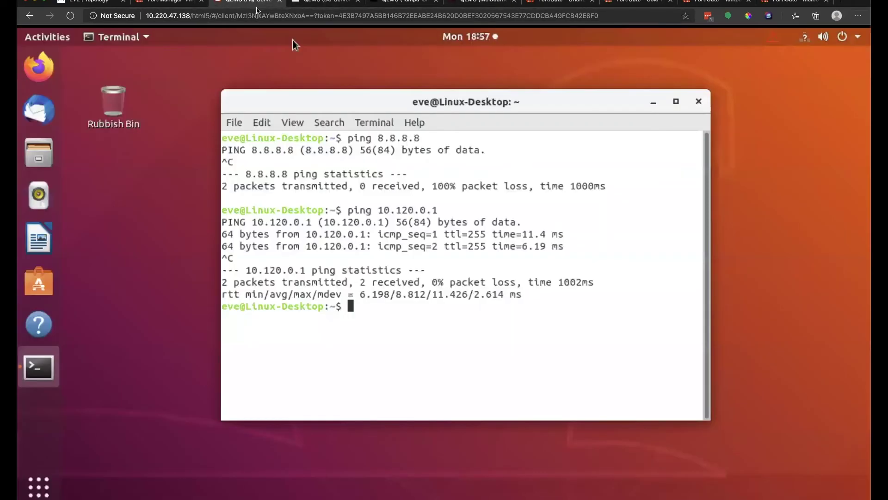
type("ip add")
key("Return")
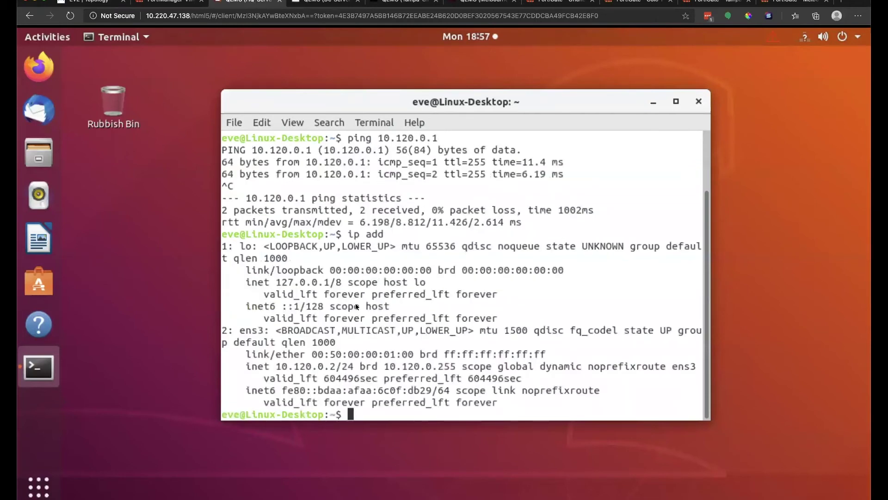
left_click_drag(271, 366, 336, 365)
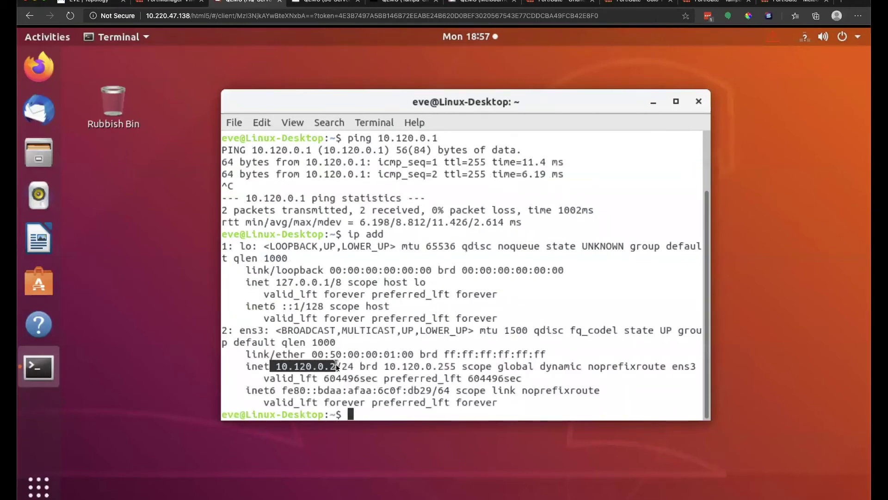
On Melbourne, close network settings and open a terminal with 'ping 10.120.0.2'.
left_click(475, 4)
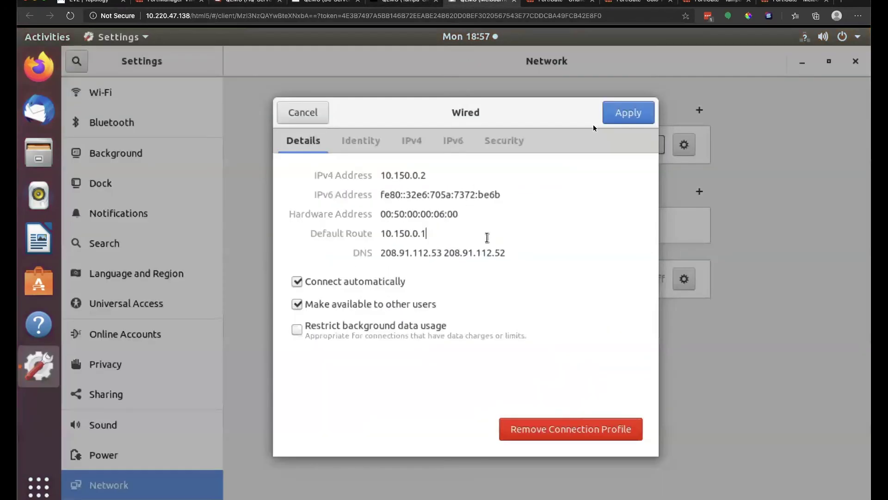
left_click(302, 112)
left_click(855, 61)
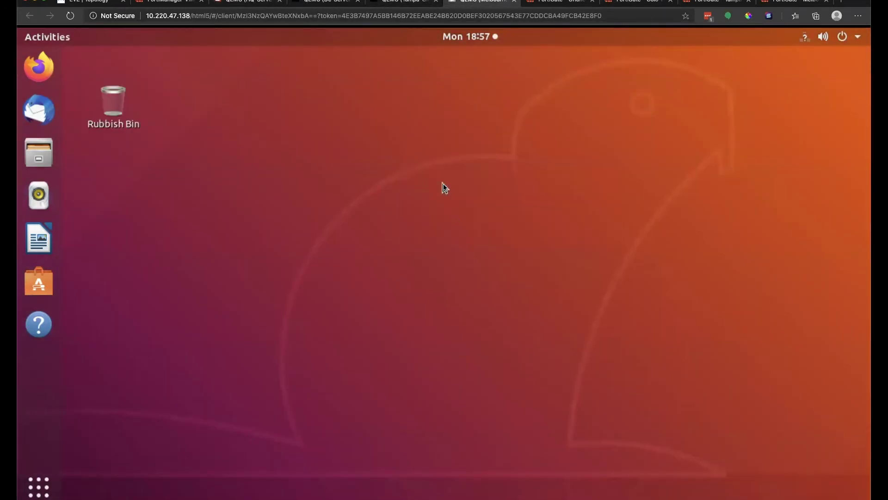
right_click(444, 185)
left_click(498, 302)
type("ping")
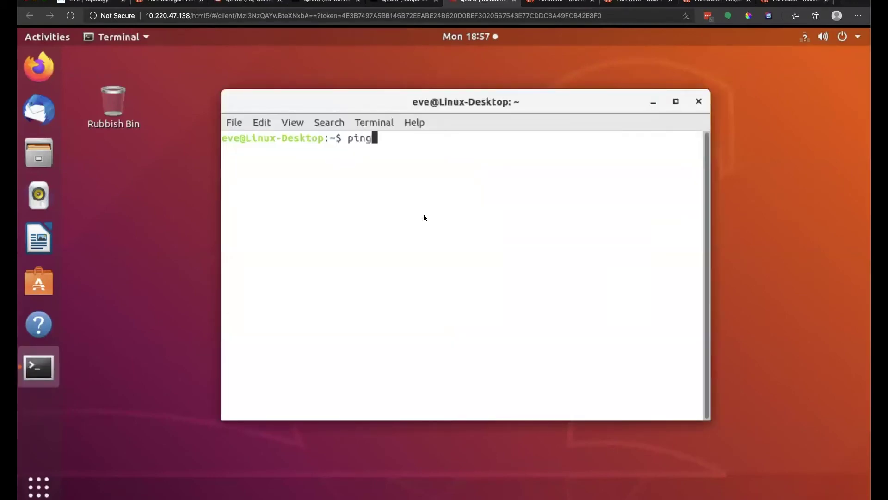
type(" 10.120.0.2")
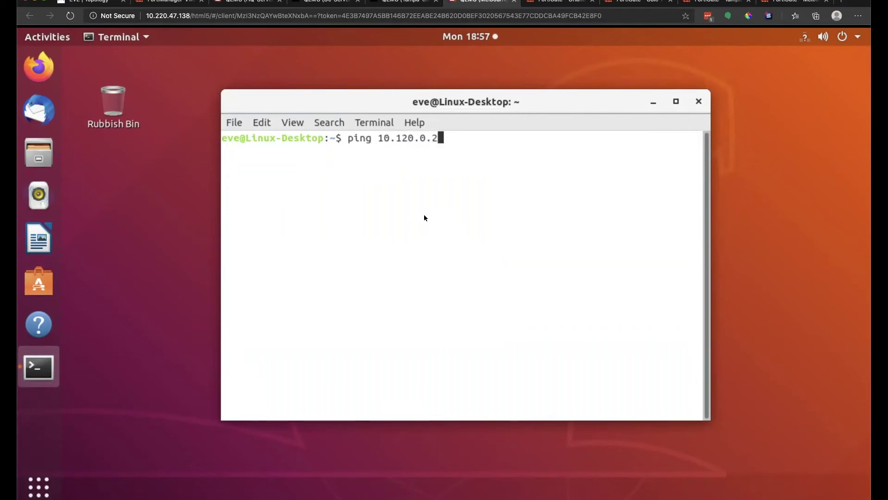
Start the ping to 10.120.0.2 from Melbourne and return to FortiManager.
left_click(399, 3)
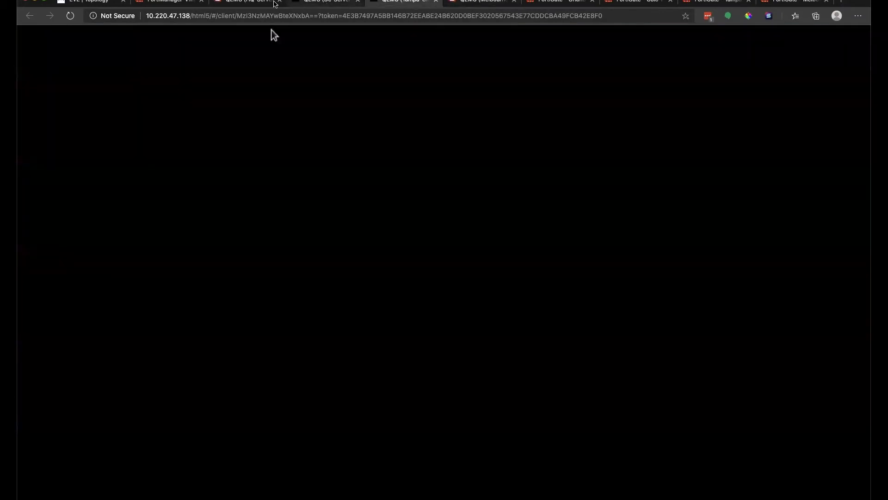
left_click(229, 2)
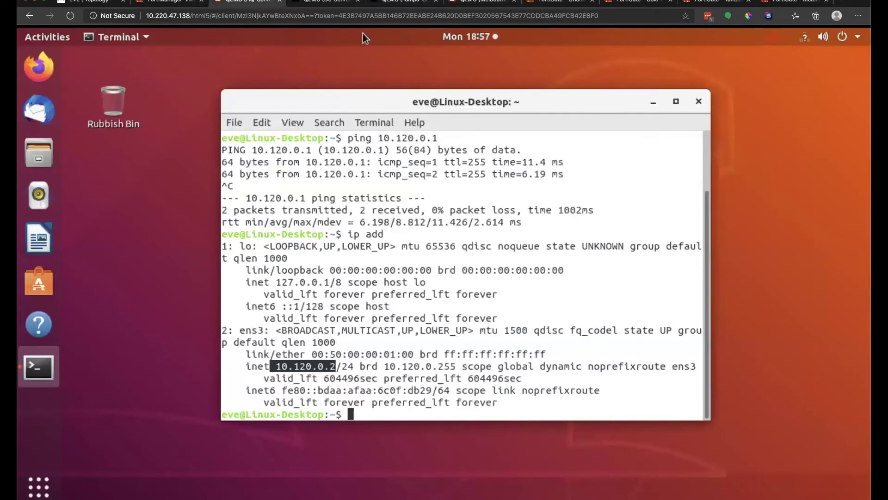
left_click(481, 2)
key("Return")
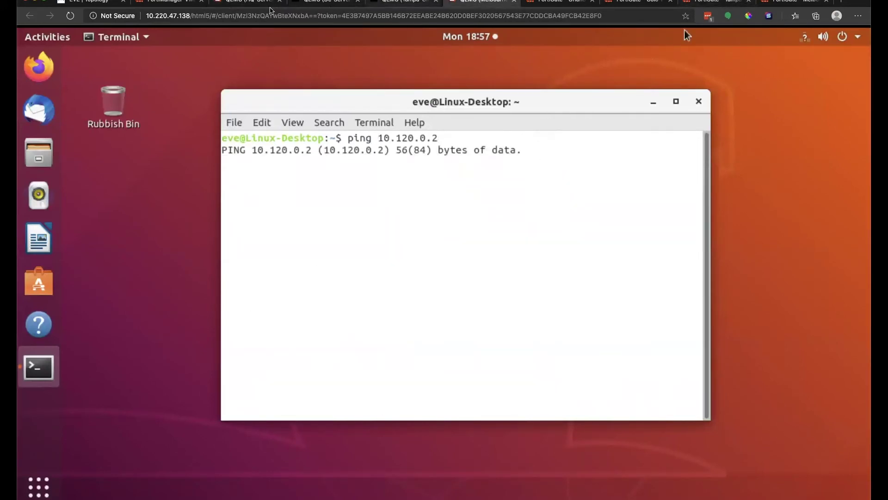
left_click(167, 3)
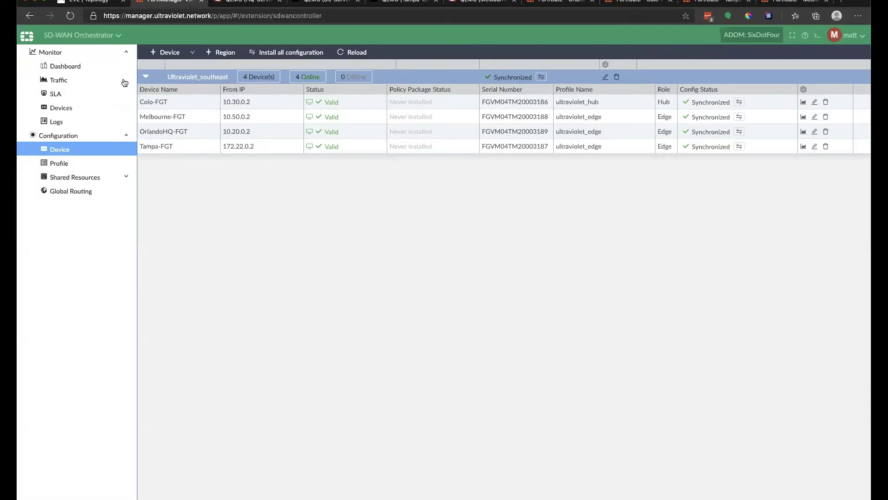
Open the SDWAN_Overlay_PB policy block's firewall policy in Policy & Objects.
left_click(89, 52)
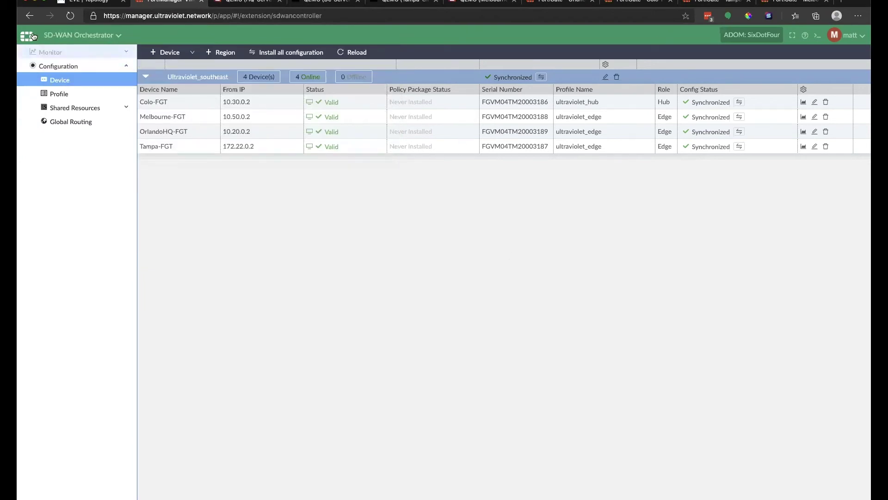
mouse_move(125, 35)
left_click(74, 74)
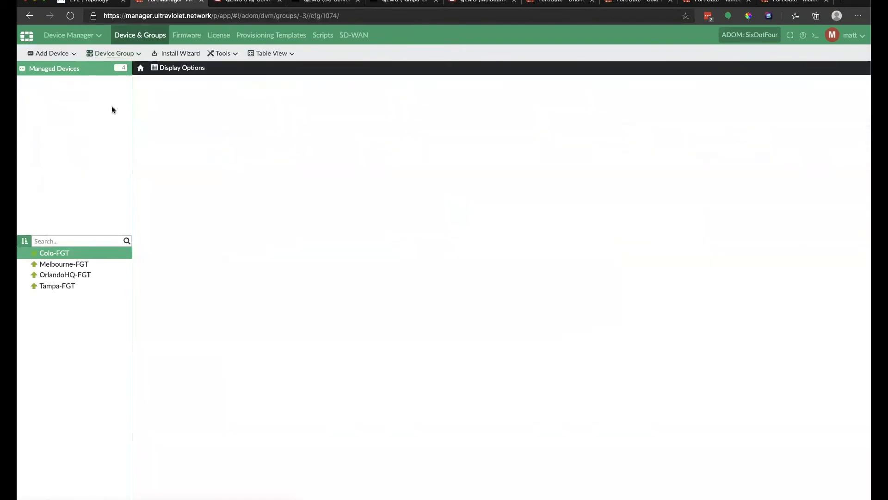
mouse_move(71, 35)
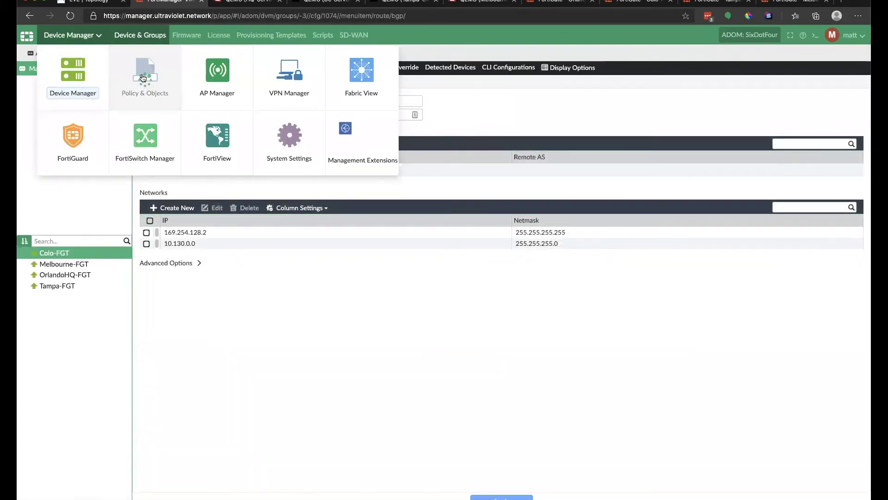
left_click(122, 88)
left_click(25, 135)
left_click(36, 146)
left_click(71, 147)
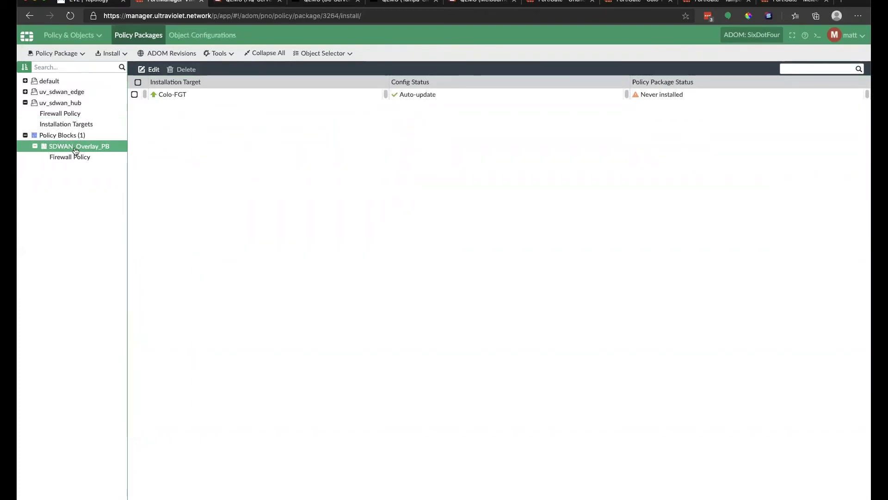
left_click(65, 155)
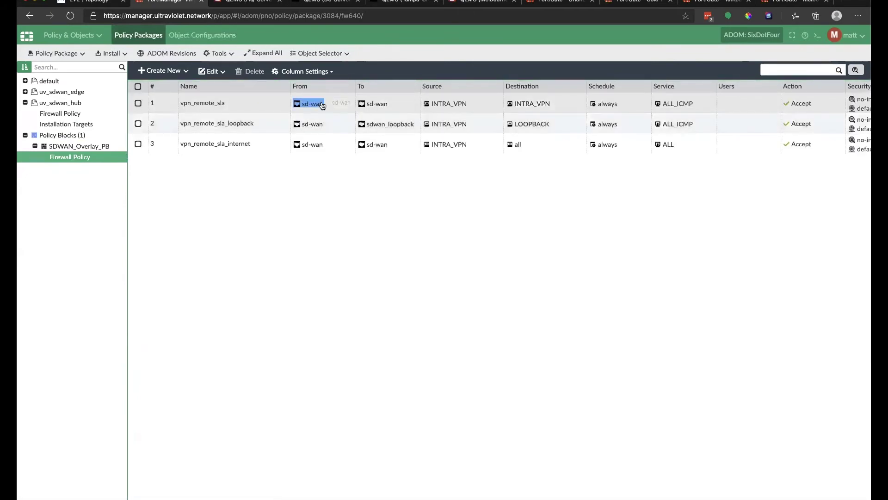
Inspect the three rules' addresses, then switch to Object Configurations.
mouse_move(522, 106)
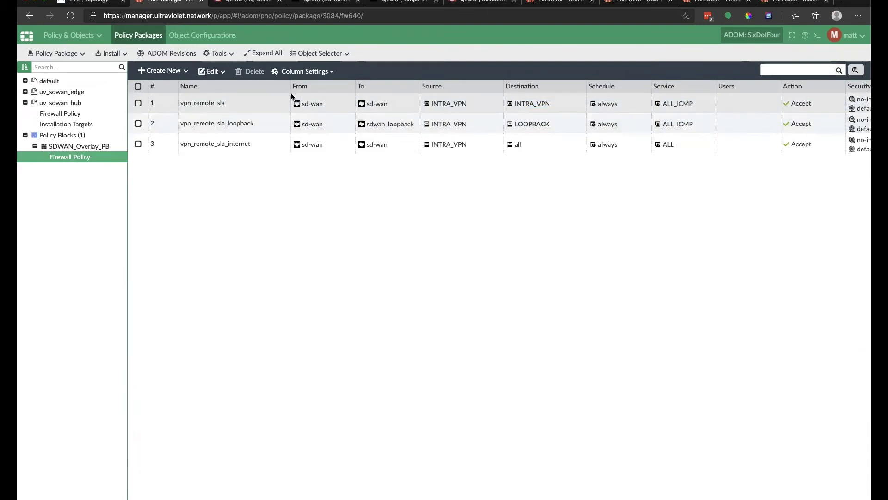
mouse_move(448, 107)
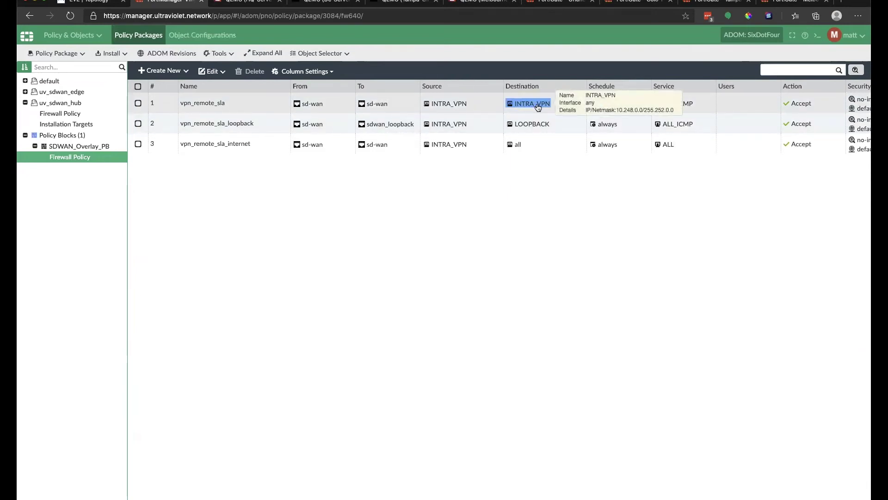
mouse_move(453, 130)
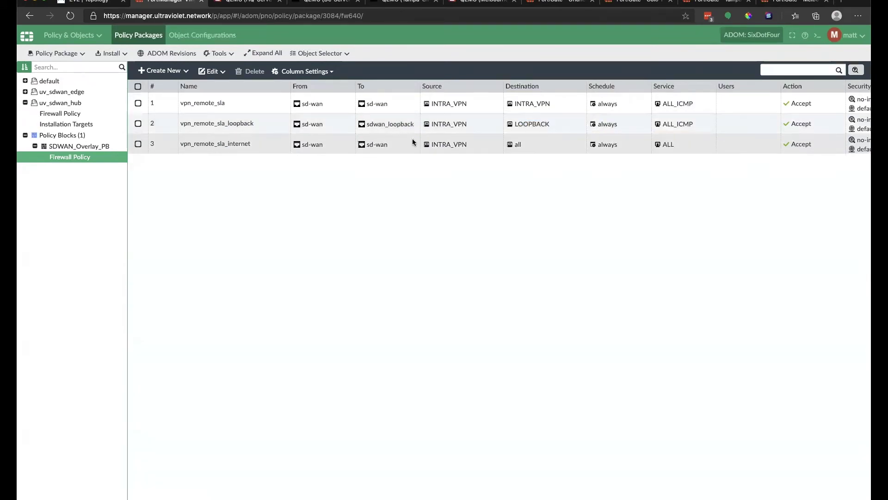
mouse_move(441, 151)
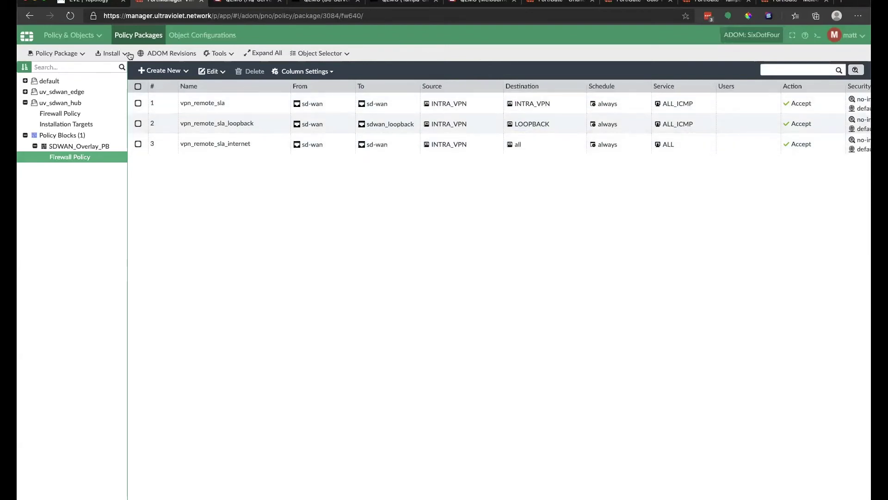
left_click(194, 35)
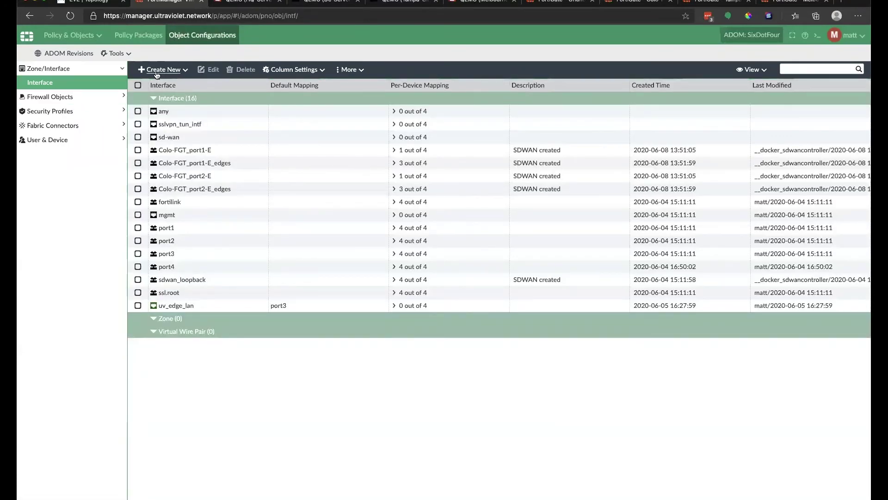
Open Firewall Objects > Addresses and view the address types available to create.
left_click(86, 95)
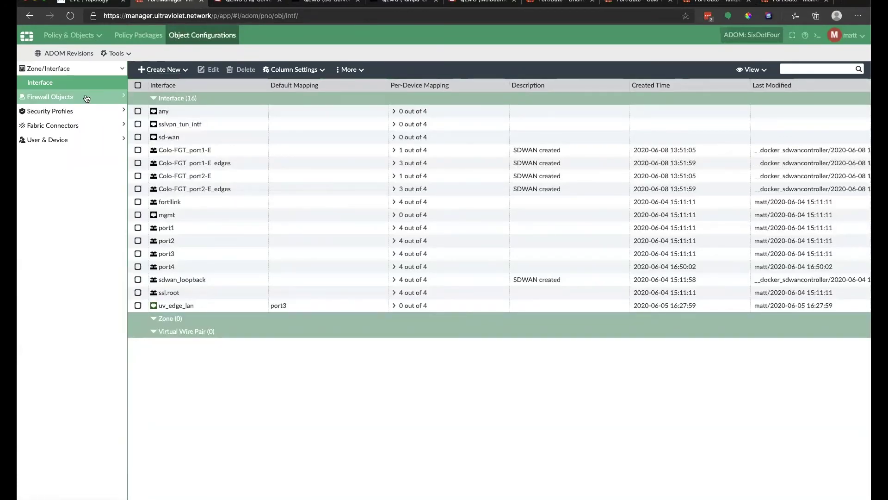
left_click(59, 97)
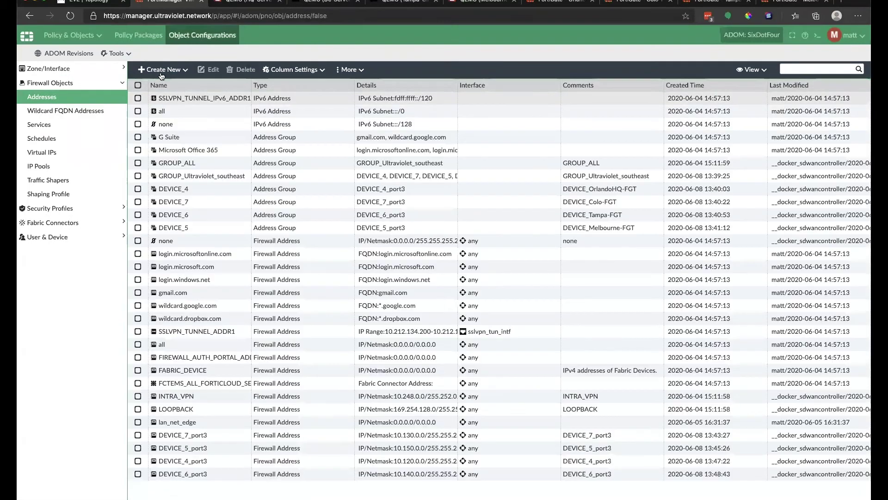
left_click(179, 74)
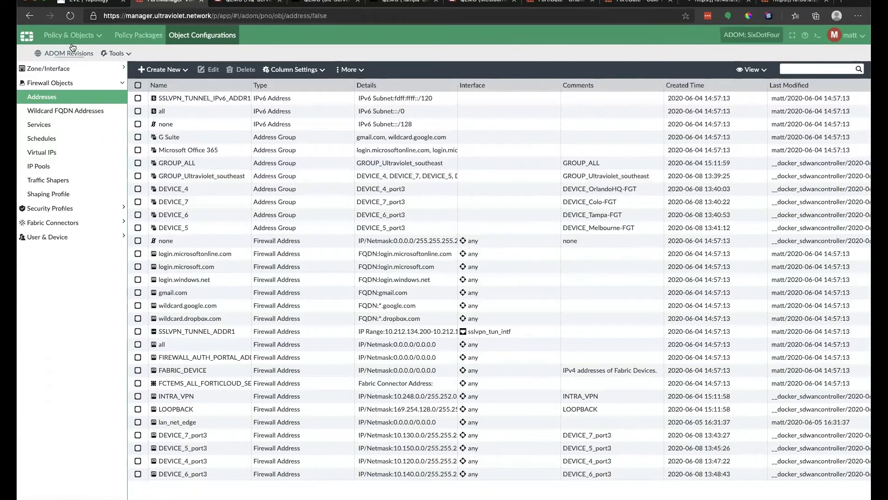
Briefly visit Device Manager, then return to Policy & Objects addresses.
left_click(83, 37)
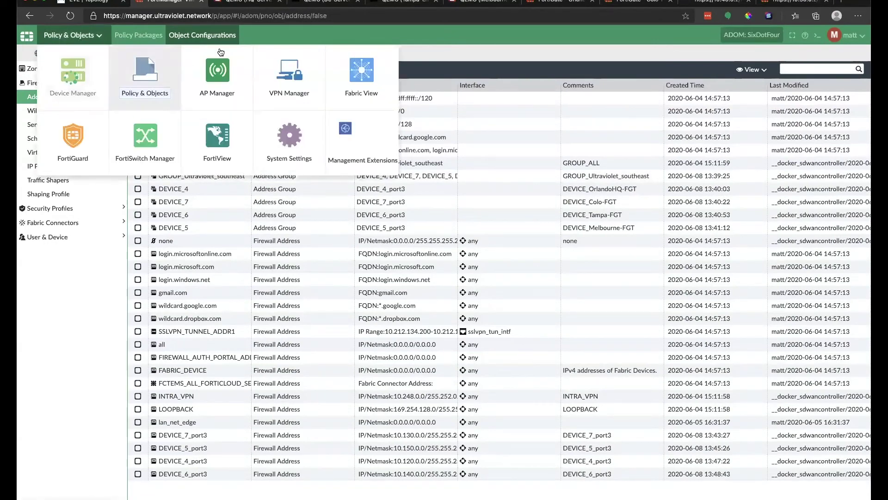
left_click(77, 67)
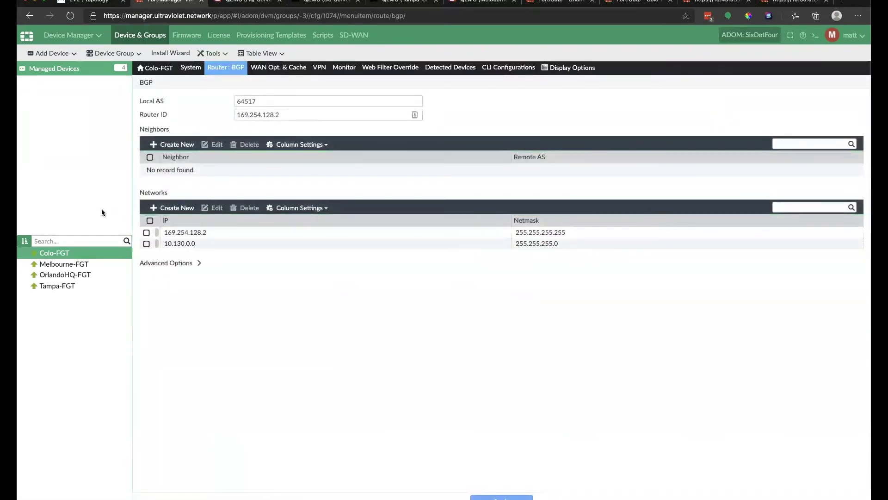
left_click(84, 36)
left_click(139, 72)
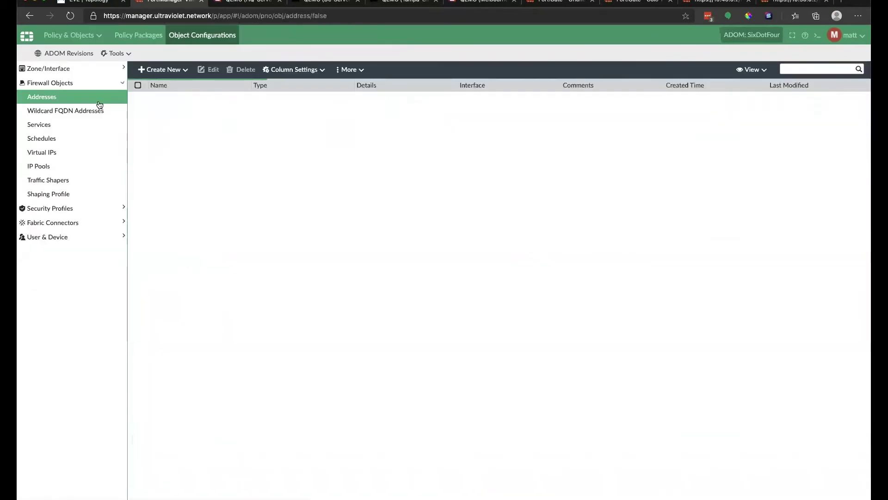
Start a new firewall policy in the package named Site_to_site.
left_click(118, 35)
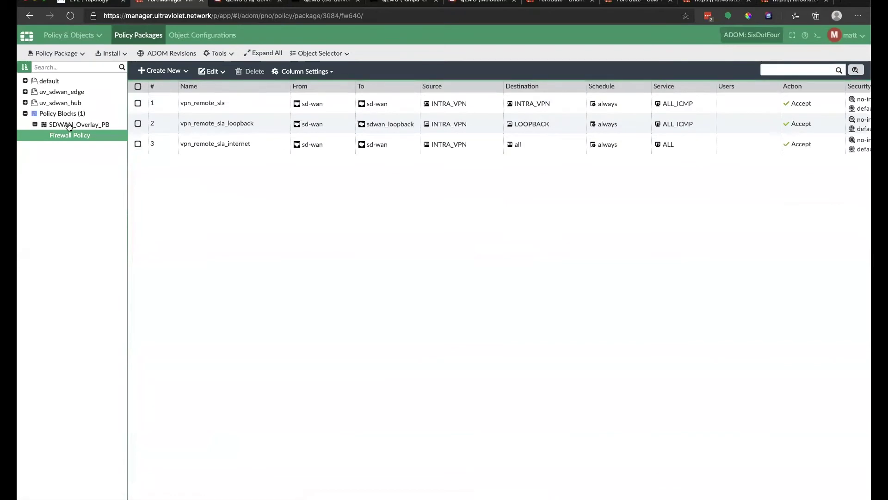
left_click(162, 71)
left_click(308, 94)
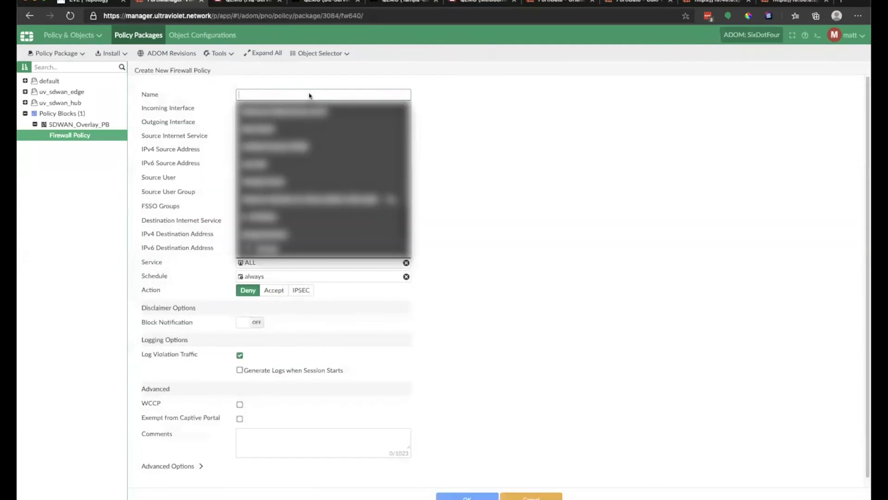
type("Fro")
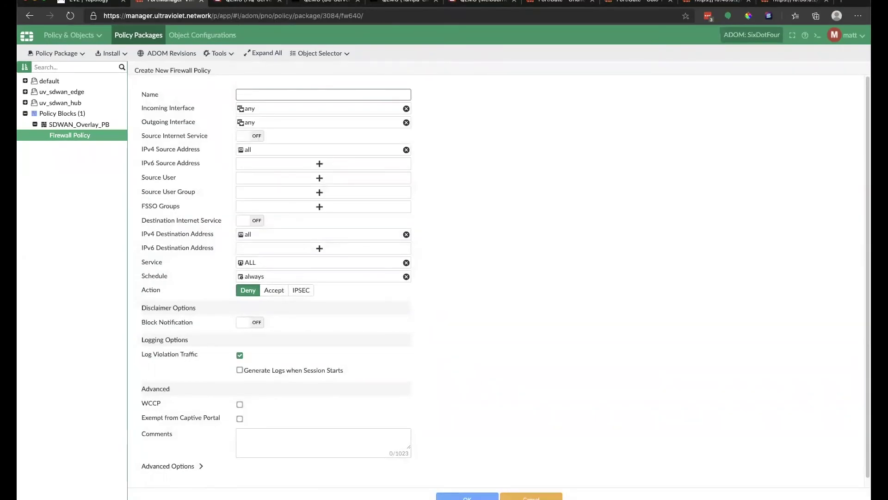
type("Site_T")
key("BackSpace")
type("to_site")
Rename the uv_edge_lan interface to uv_se_lans from the incoming interface list.
left_click(371, 108)
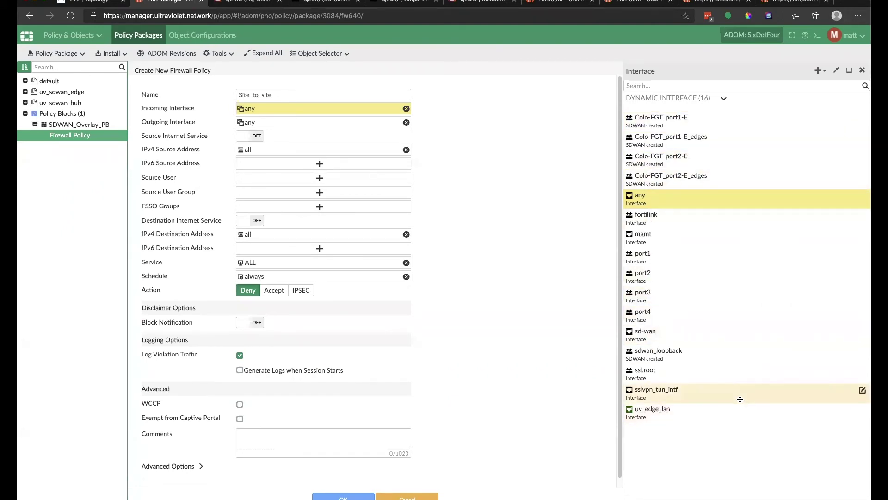
left_click(862, 409)
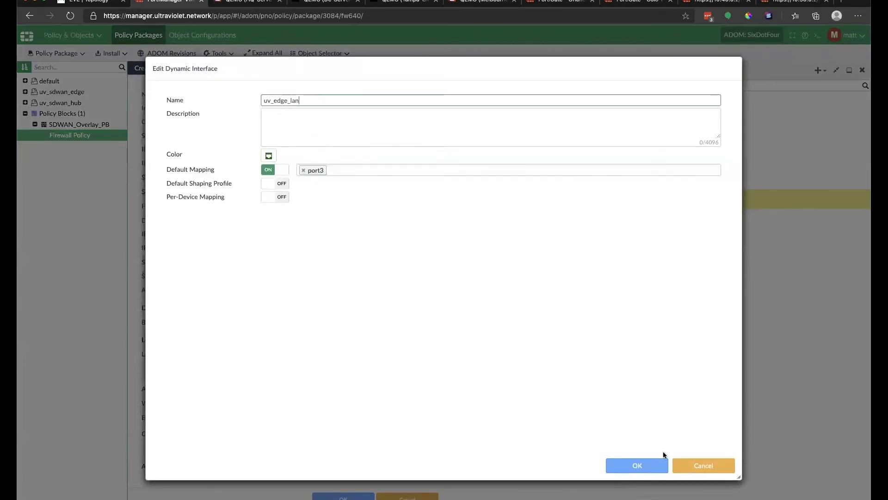
left_click(695, 470)
right_click(818, 412)
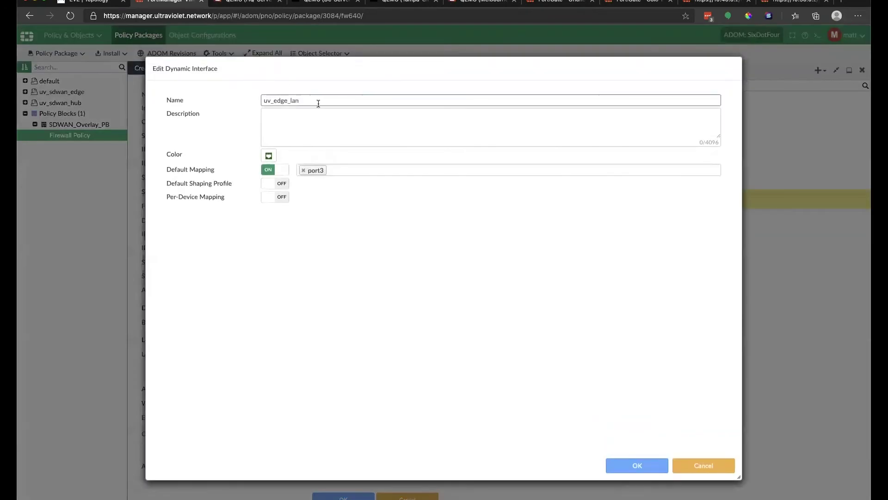
left_click_drag(318, 102, 236, 99)
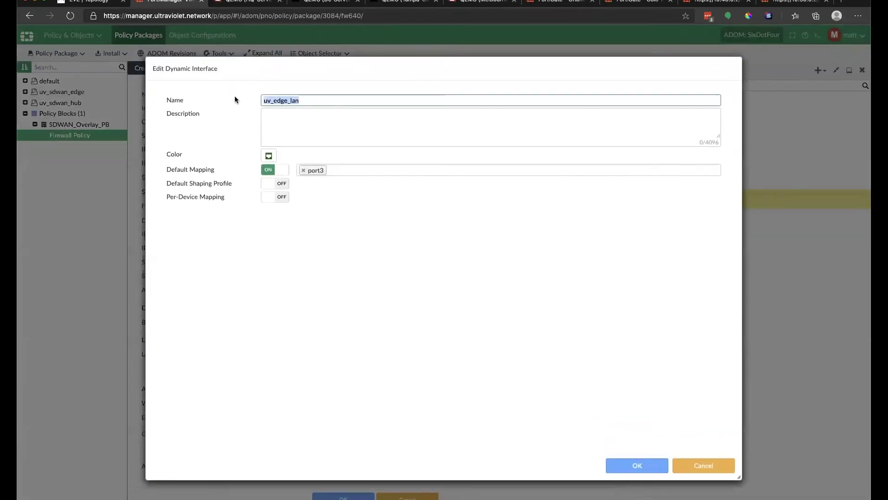
type("uv_se")
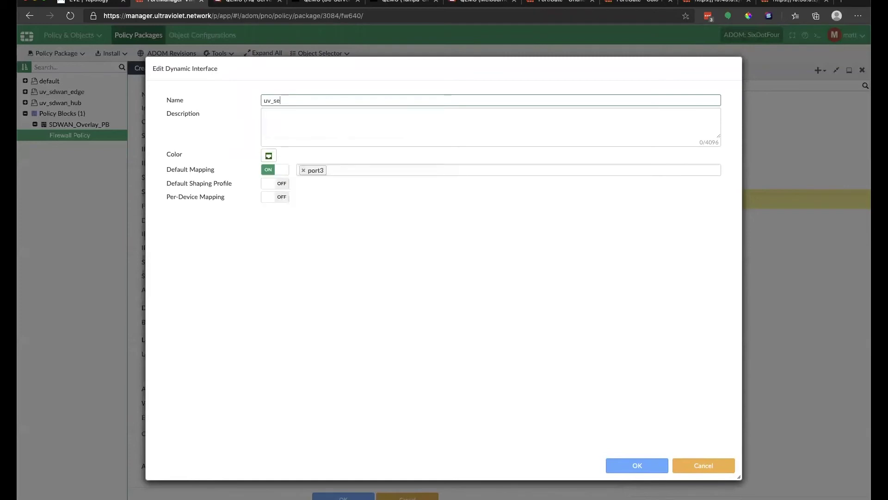
type("_lans")
left_click(632, 465)
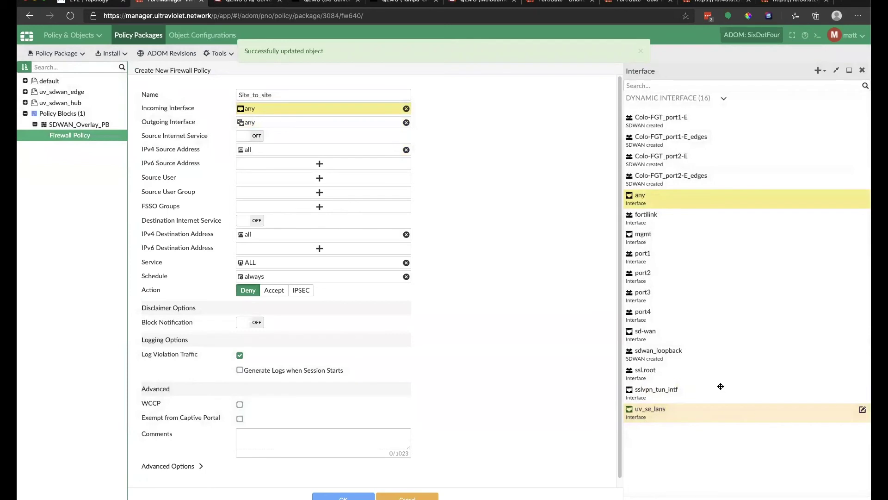
Set incoming interface uv_se_lans and outgoing interface sd-wan, then open the source address list.
left_click(698, 419)
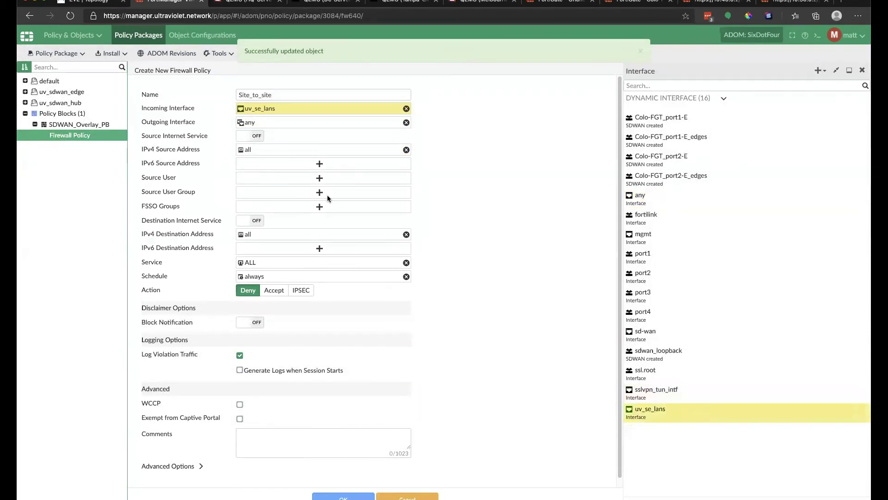
left_click(286, 121)
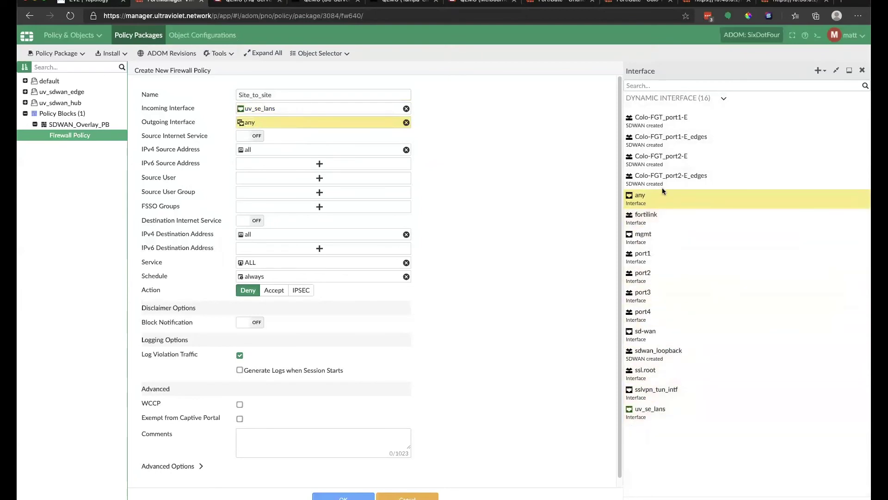
left_click(662, 333)
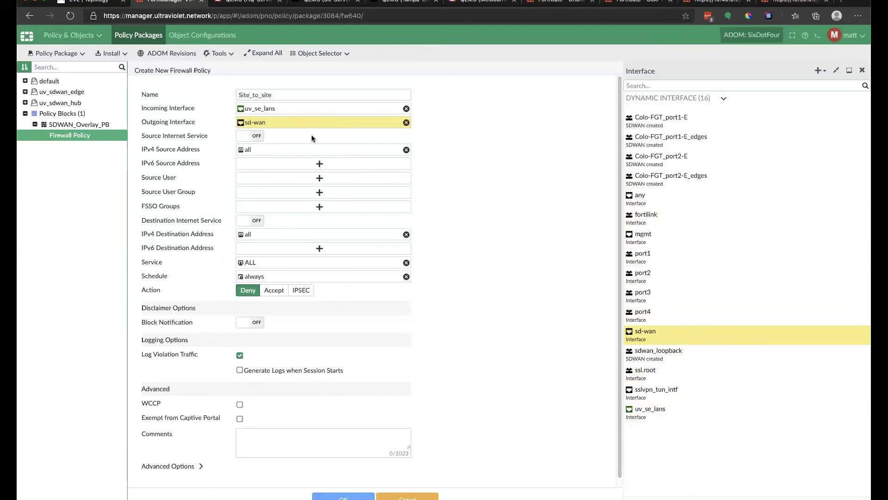
left_click(329, 151)
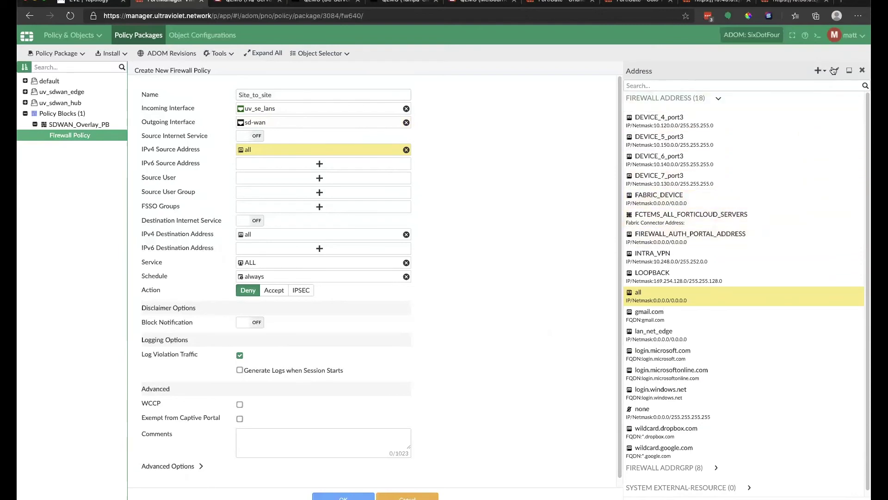
Add a new firewall address uv_se_site.lan of type Subnet with 0.0.0.0/0.0.0.0.
left_click(817, 72)
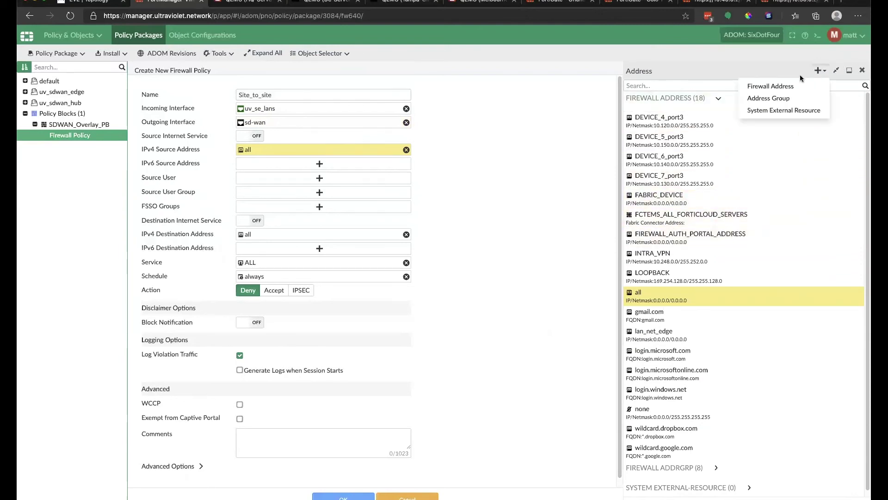
left_click(787, 86)
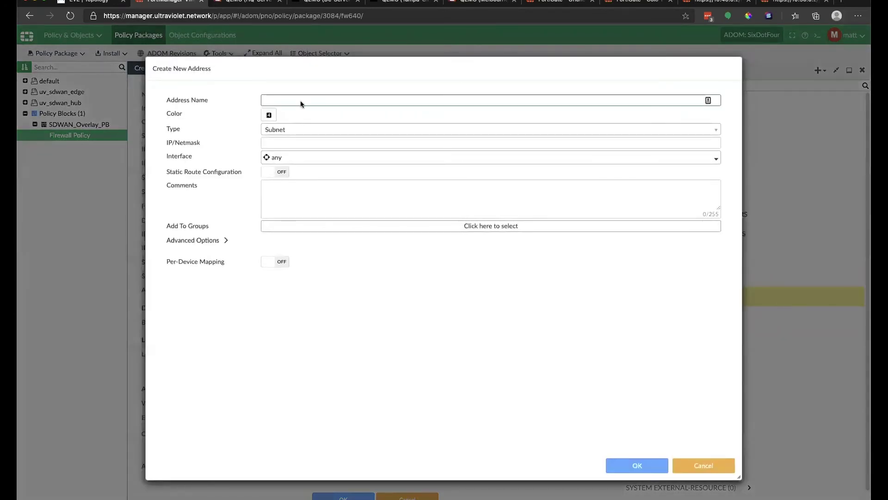
left_click(301, 103)
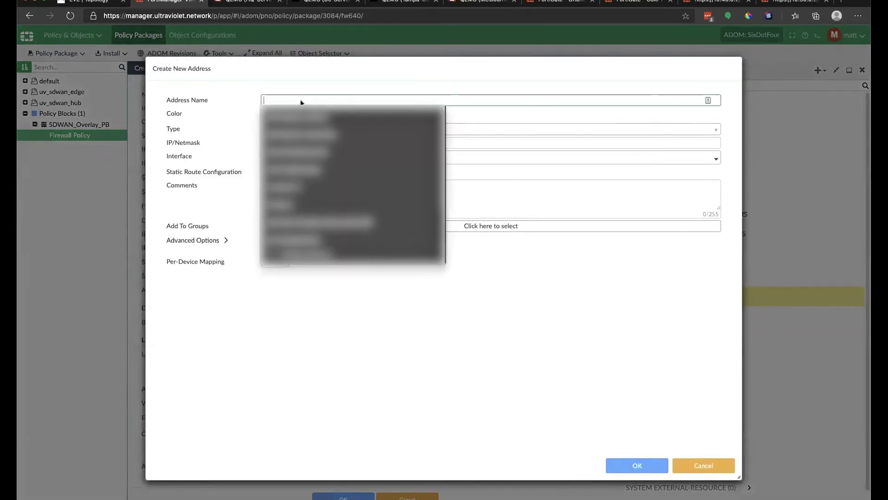
type("s")
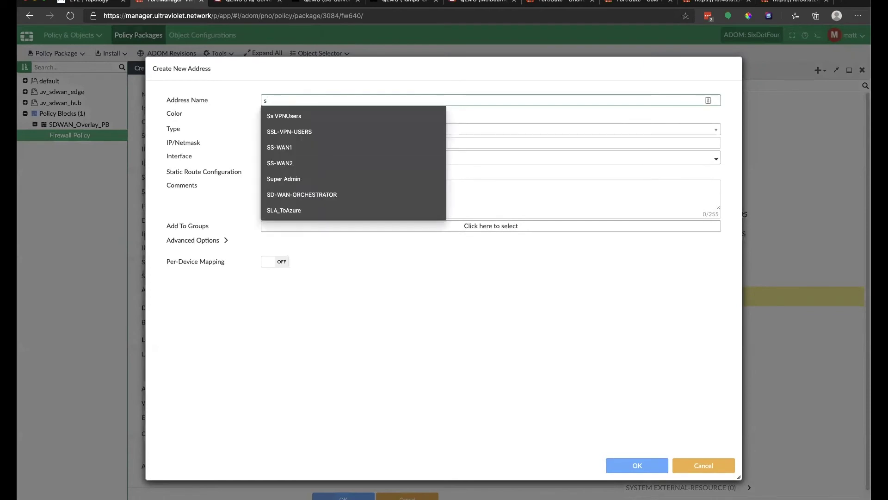
key("BackSpace")
type("uv_s")
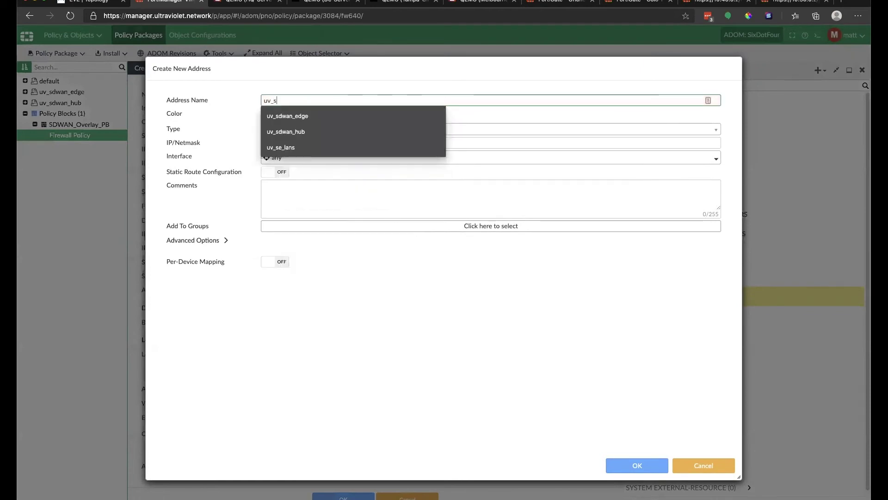
type("e_site.lan")
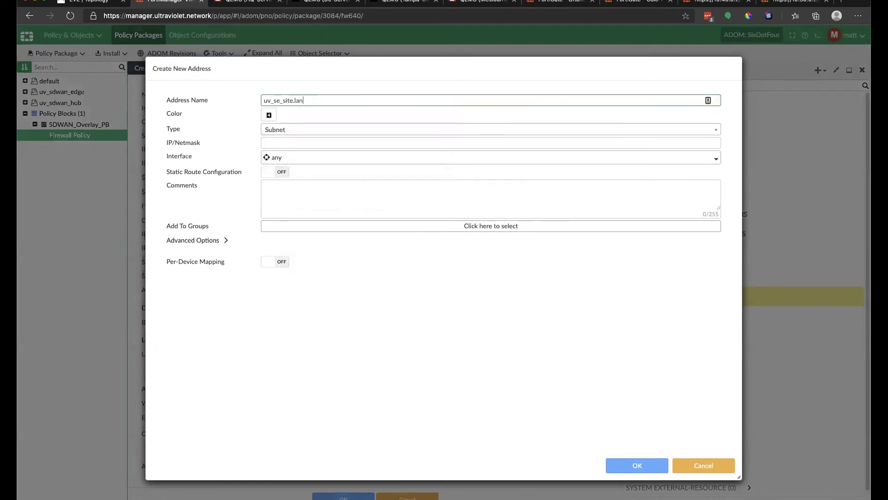
left_click(291, 145)
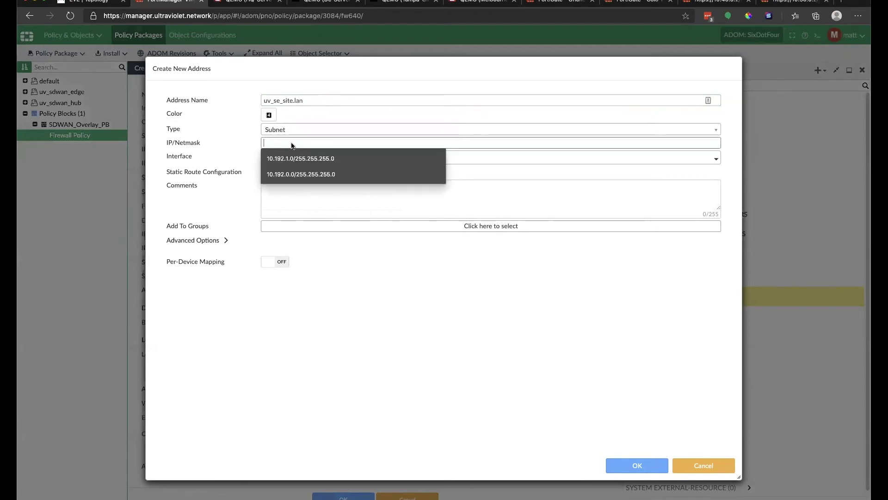
type("0.0.0.0/0")
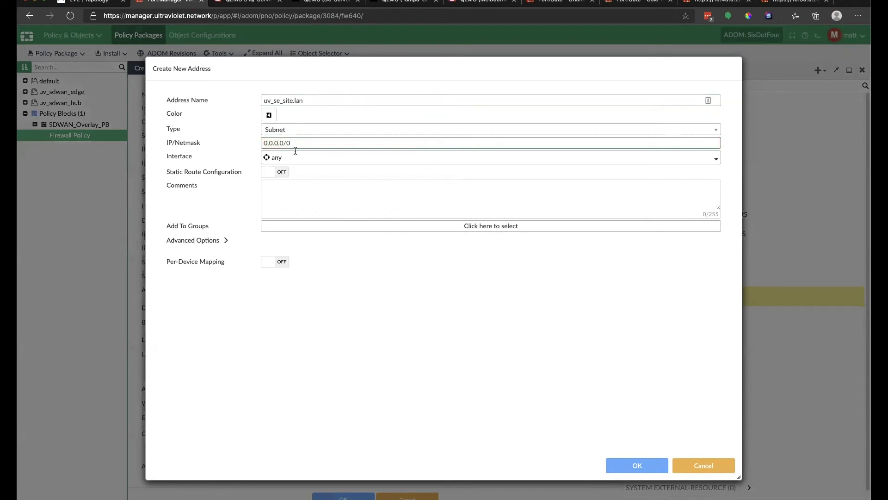
left_click(266, 266)
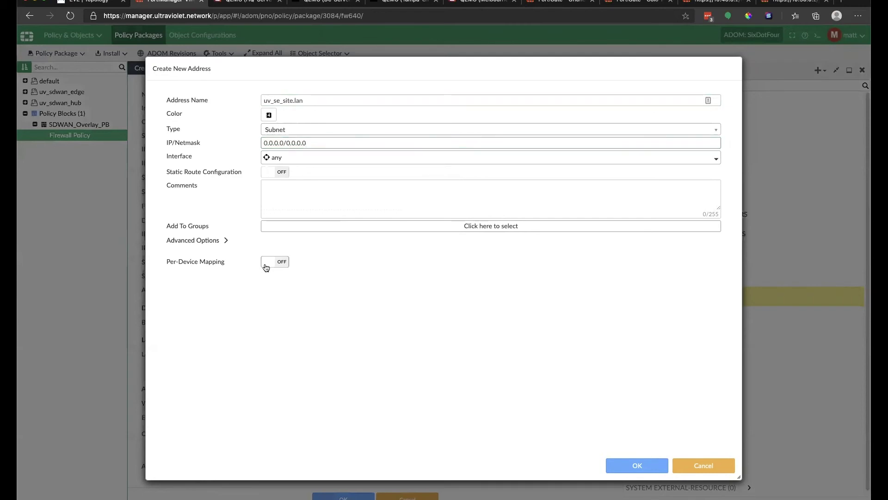
Enable per-device mapping and map Colo-FGT to 10.130.0.0/24 and Melbourne-FGT to 10.150.0.0/24.
left_click(278, 266)
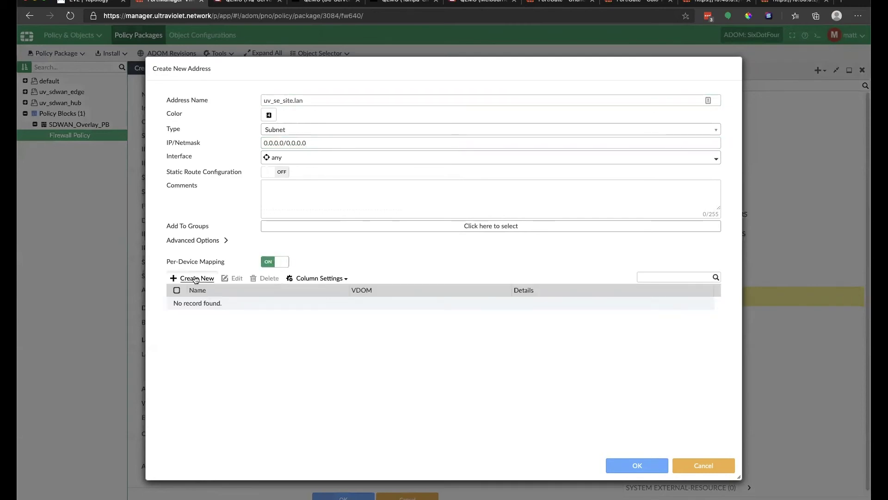
left_click(195, 279)
left_click(461, 219)
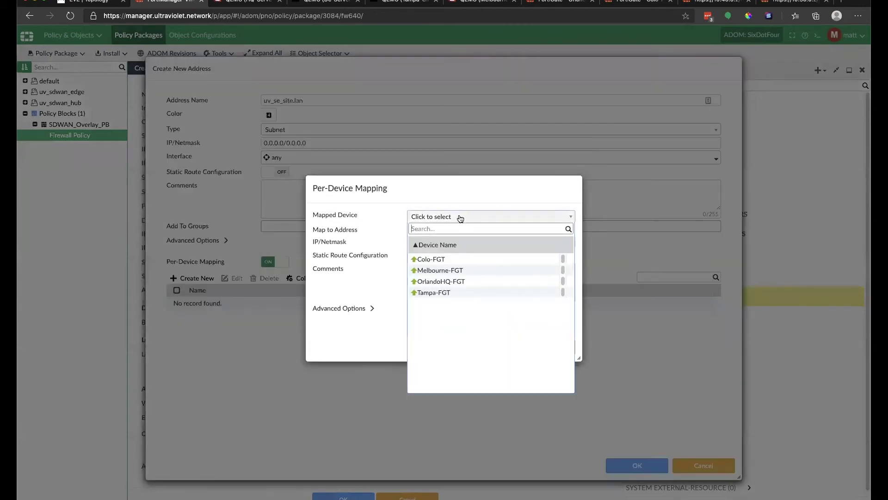
left_click(451, 262)
left_click_drag(462, 245, 378, 245)
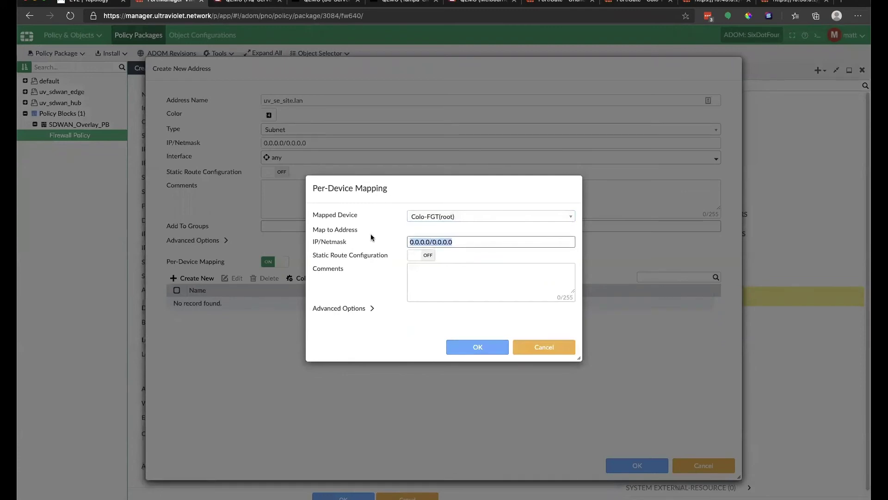
type("10.1")
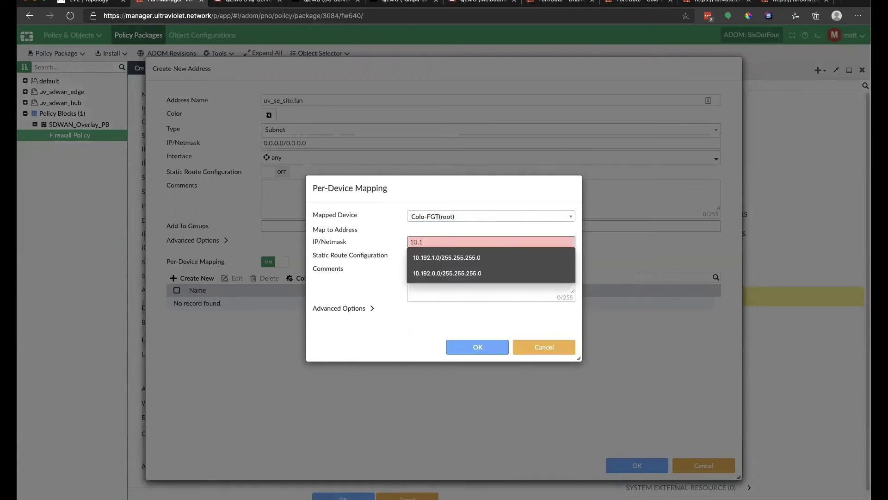
type("30.0.0/24")
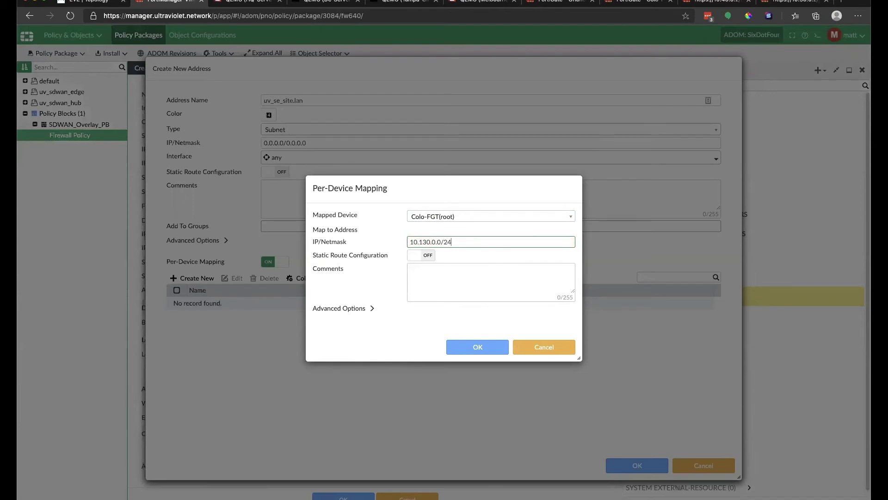
left_click(477, 347)
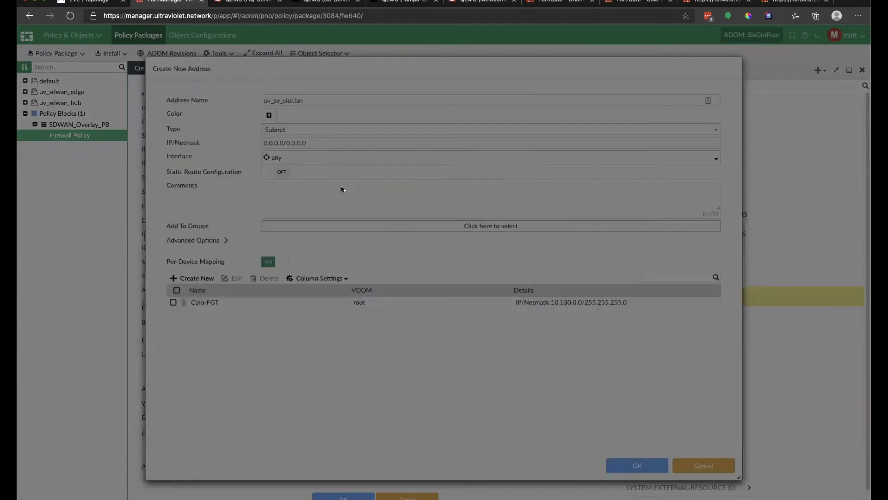
left_click(437, 217)
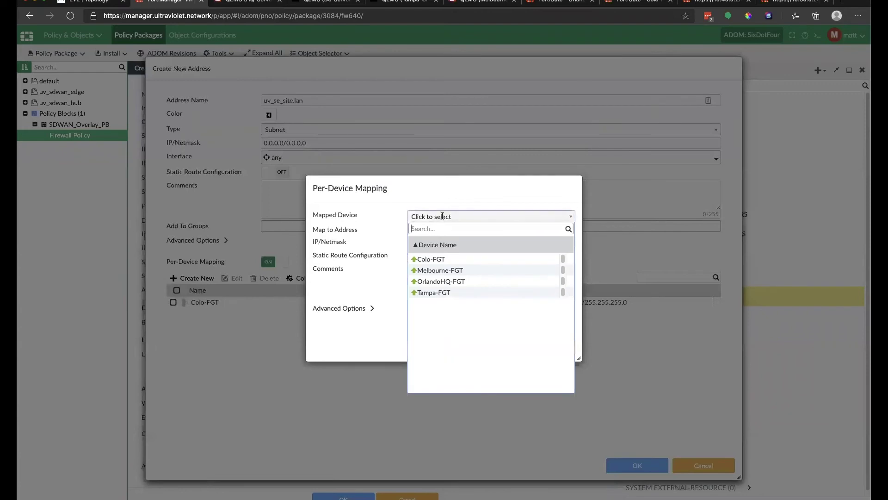
left_click(446, 269)
triple_click(462, 241)
type("10.150")
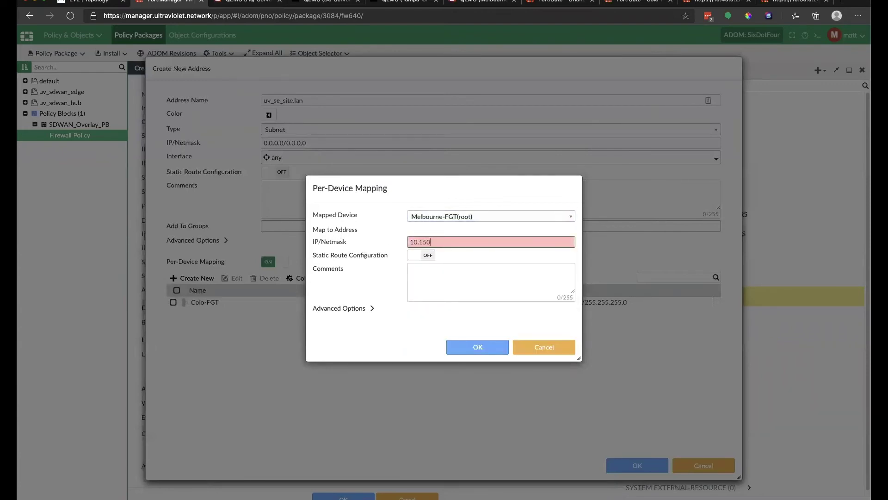
type(".0.0")
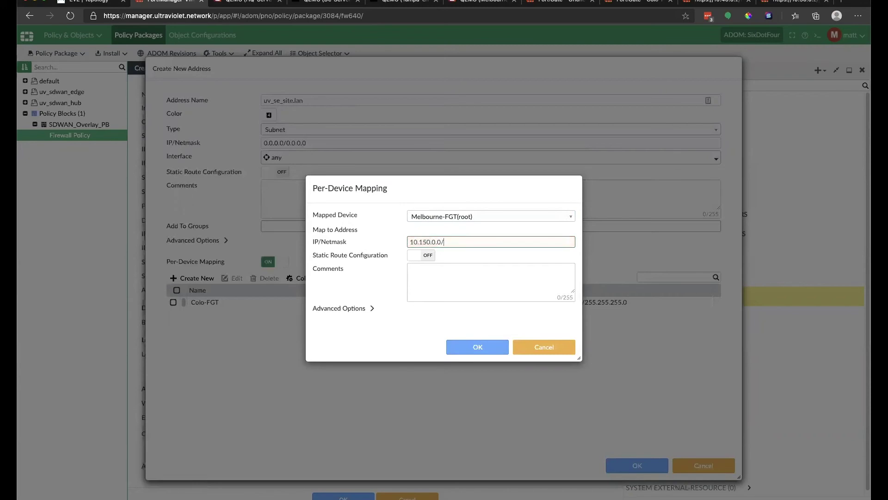
type("/24")
left_click(472, 350)
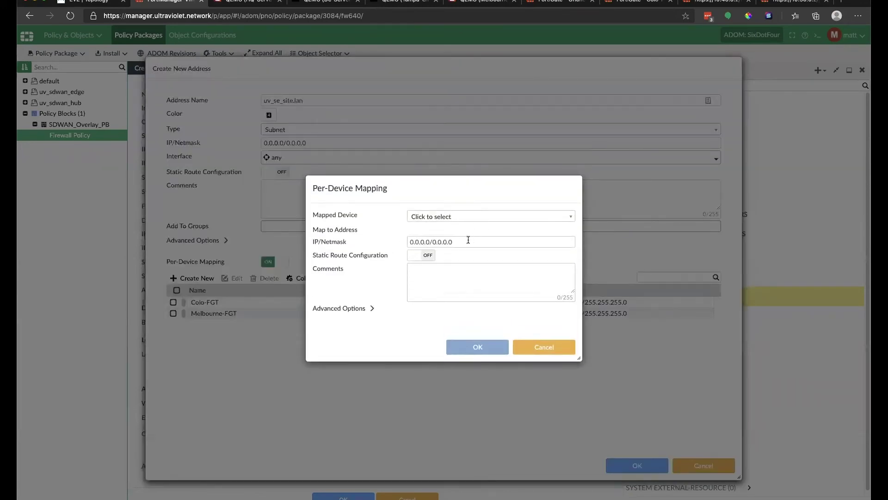
Add mappings for OrlandoHQ-FGT 10.120.0.0/24 and Tampa-FGT 10.140.0.0/24.
left_click(468, 239)
type("10.1")
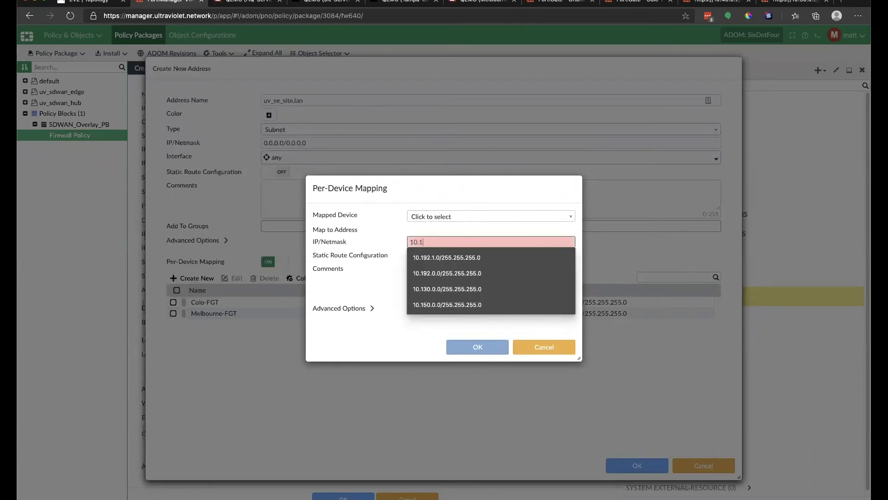
left_click(494, 216)
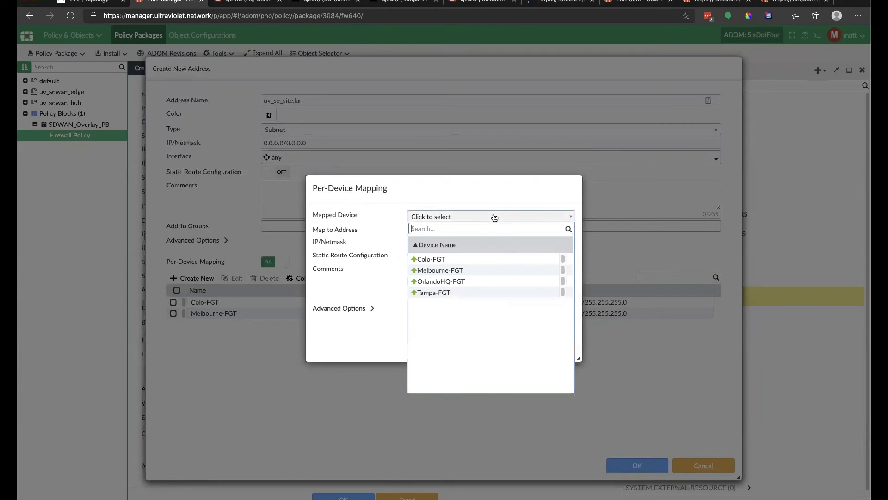
left_click(454, 284)
type(".120.0.0/24")
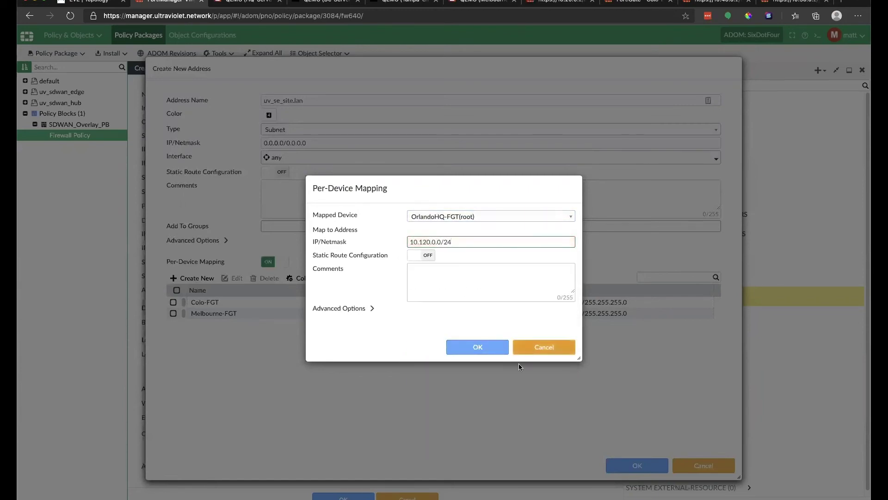
left_click(484, 350)
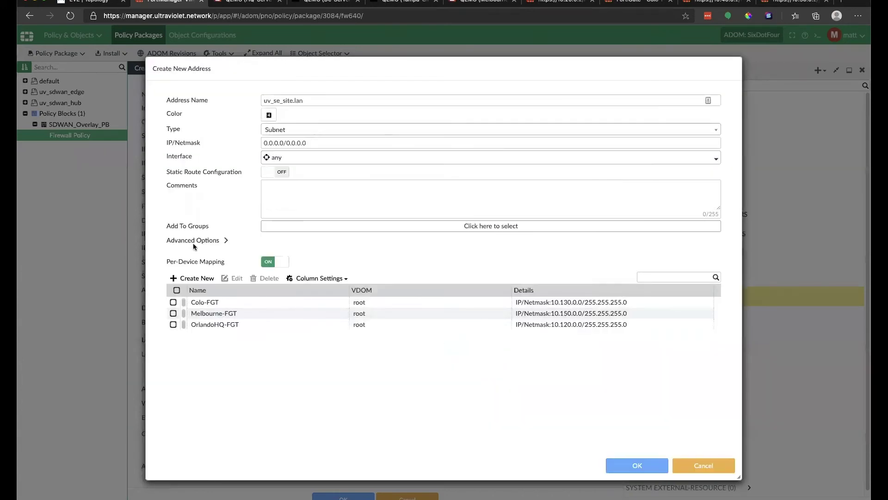
left_click(196, 278)
left_click(438, 216)
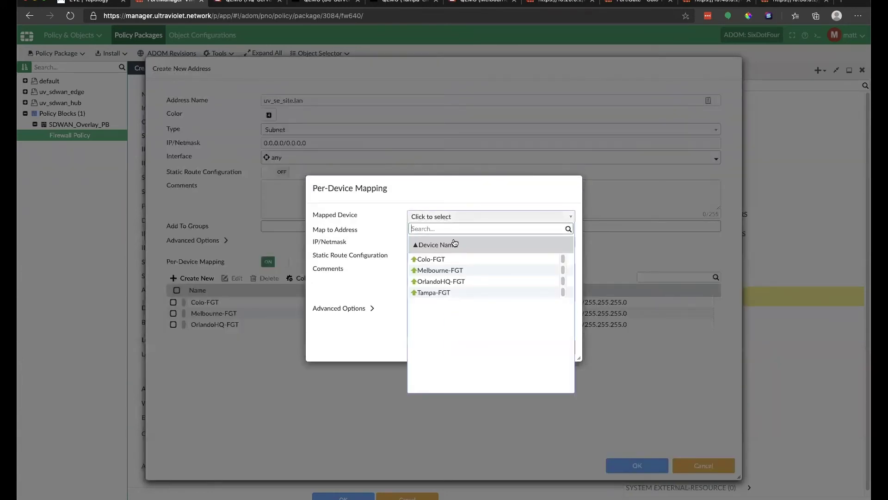
left_click(434, 292)
left_click(467, 242)
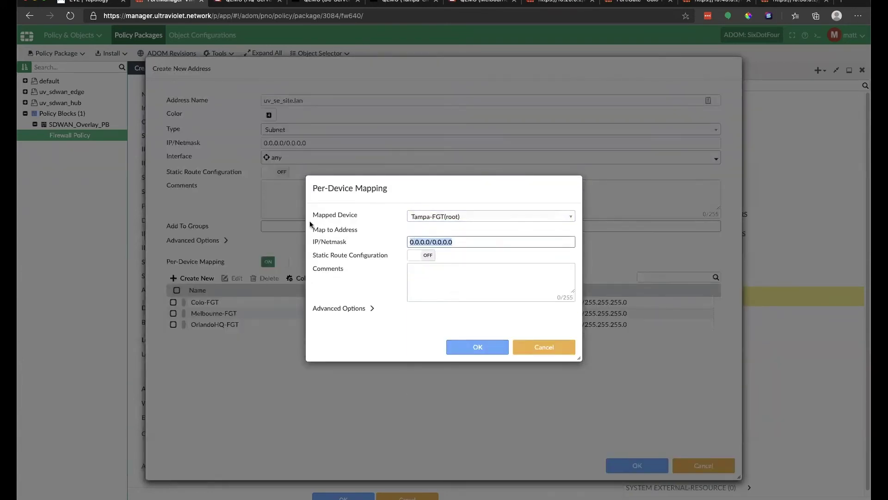
type("10.")
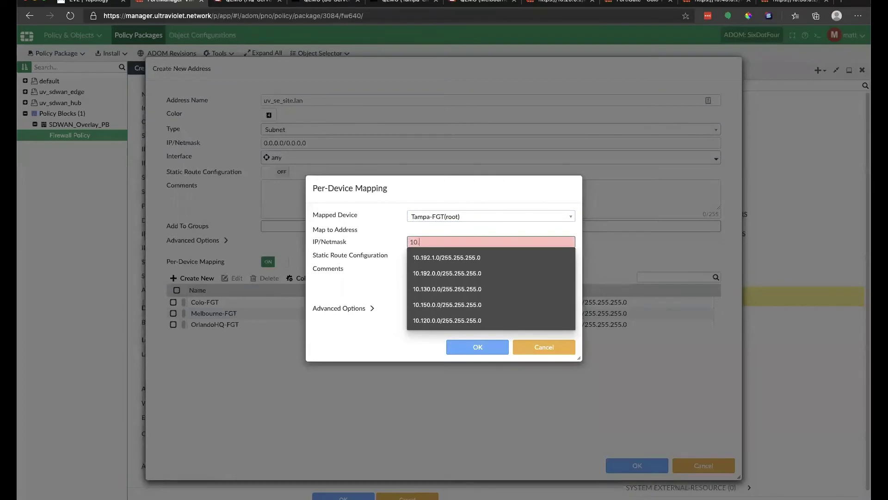
type("130")
key("BackSpace")
key("BackSpace")
type("40.0.0/24")
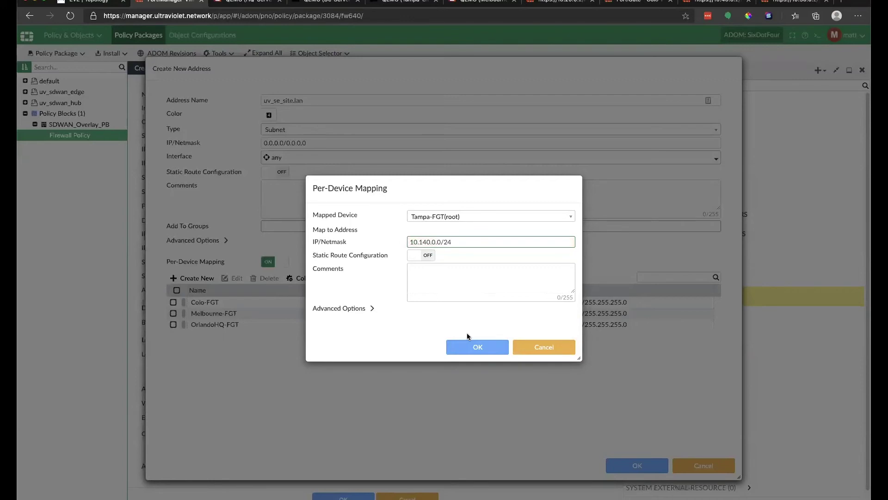
left_click(463, 349)
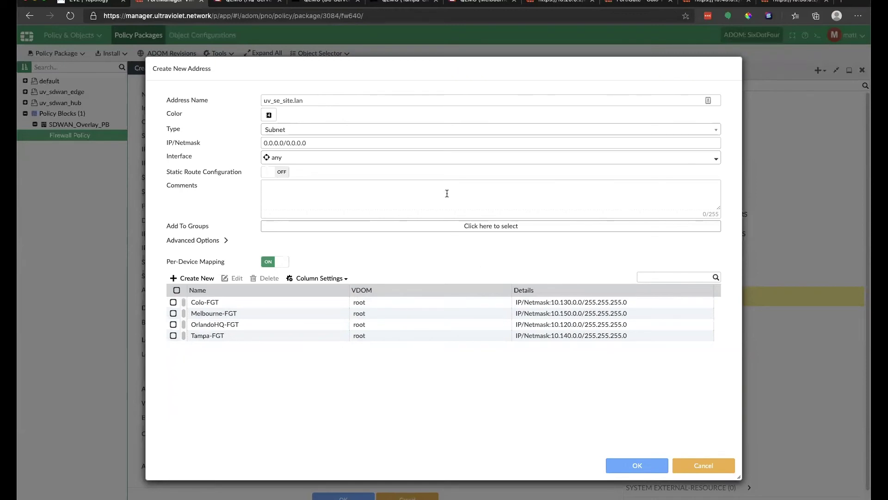
Bind uv_se_site.lan to the uv_se_lans interface and save the address.
left_click(467, 162)
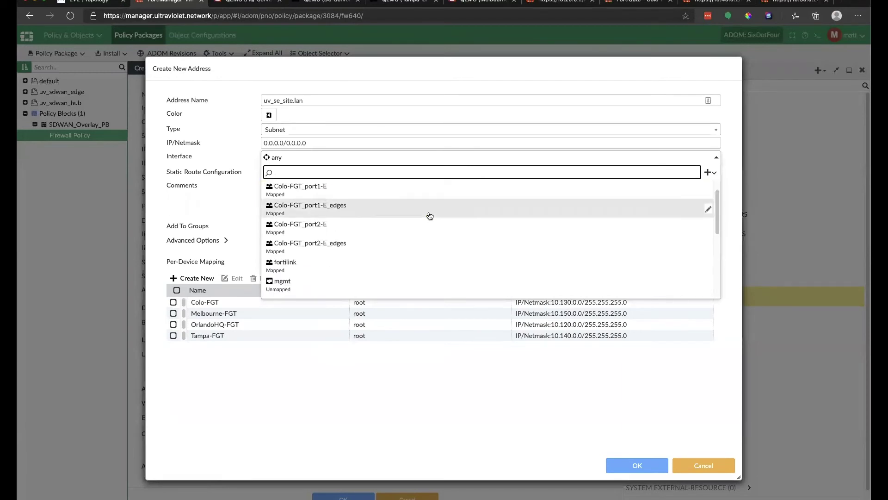
scroll(462, 222, "down", 5)
left_click(390, 289)
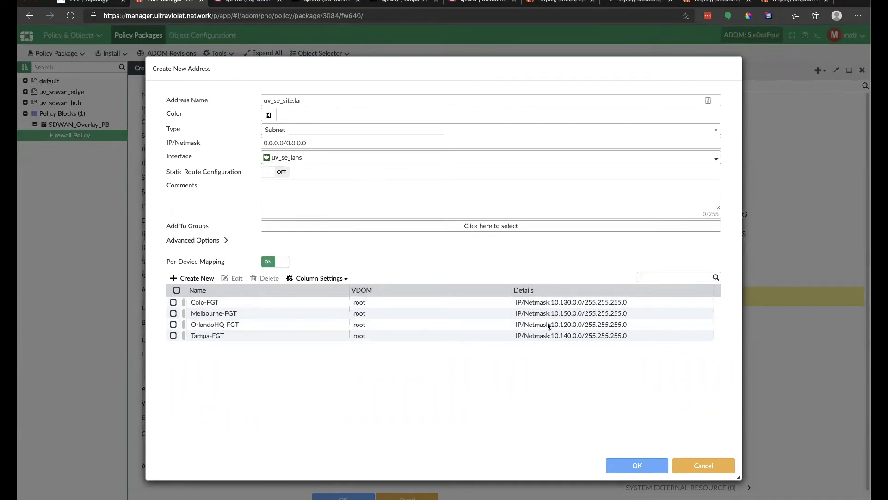
left_click(638, 465)
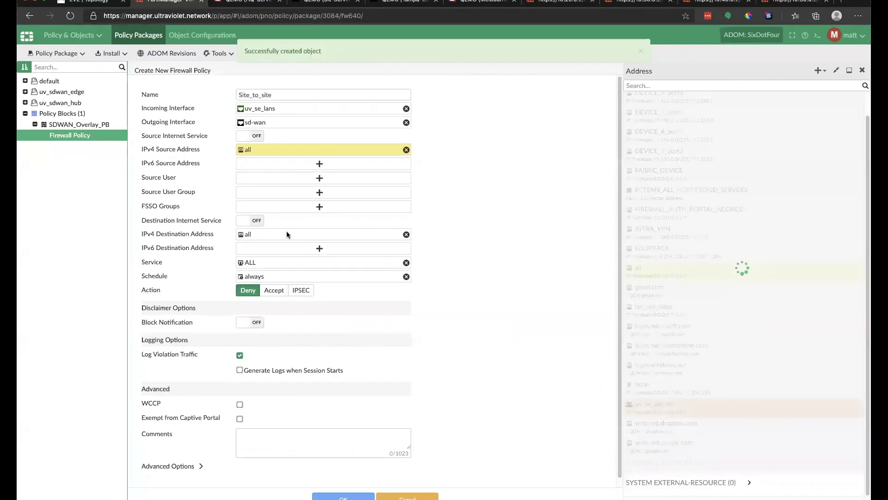
Use uv_se_site.lan as the IPv4 source address, then browse firewall address groups for the destination.
left_click(677, 413)
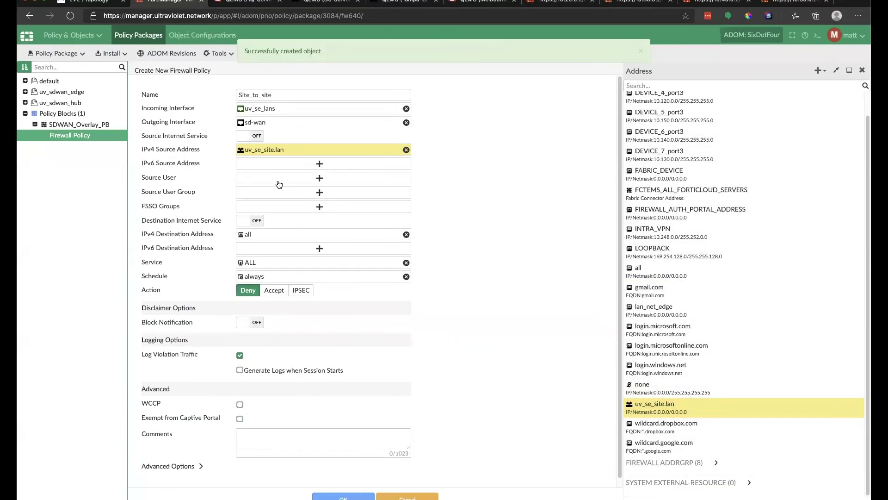
left_click(313, 234)
scroll(712, 248, "up", 1)
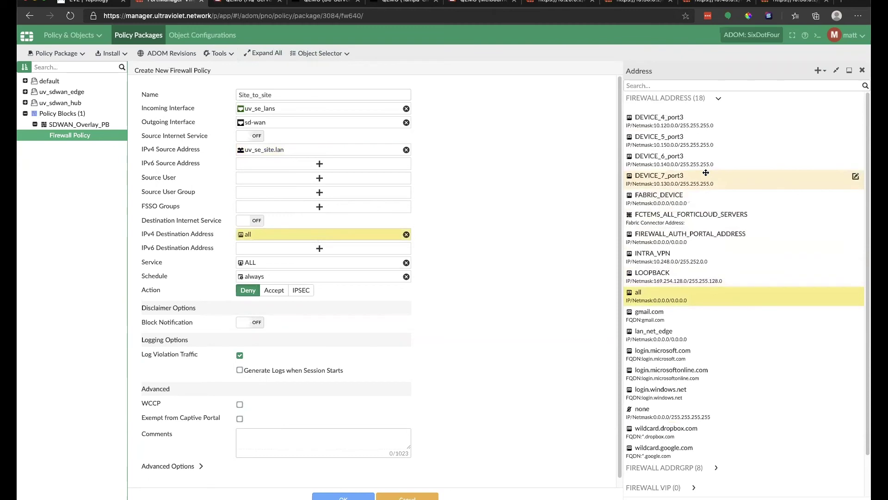
scroll(706, 236, "down", 2)
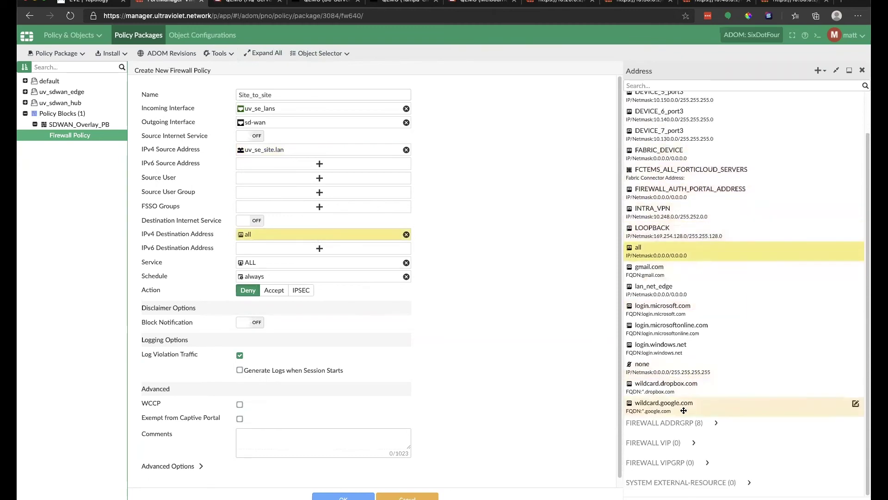
left_click(716, 424)
scroll(716, 426, "down", 3)
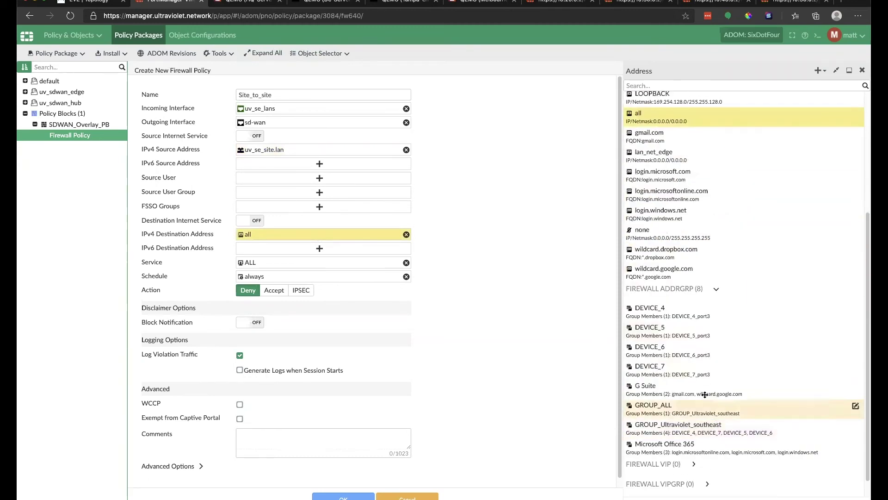
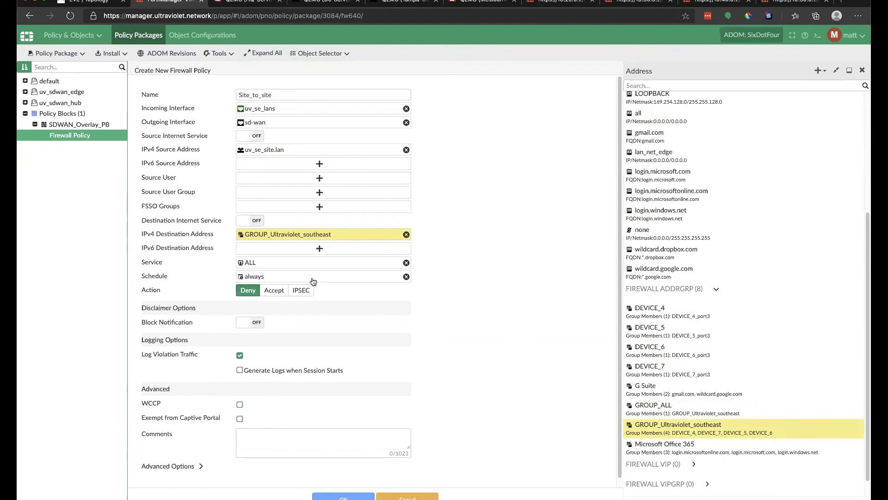
Set Site_to_site to Accept with default AntiVirus and IPS profiles, and save the policy.
left_click(274, 291)
scroll(249, 335, "down", 1)
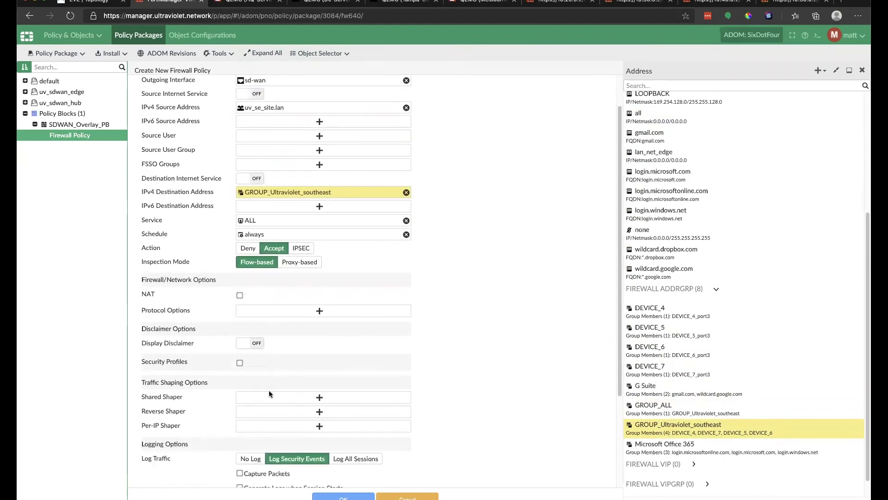
left_click(239, 363)
left_click(338, 393)
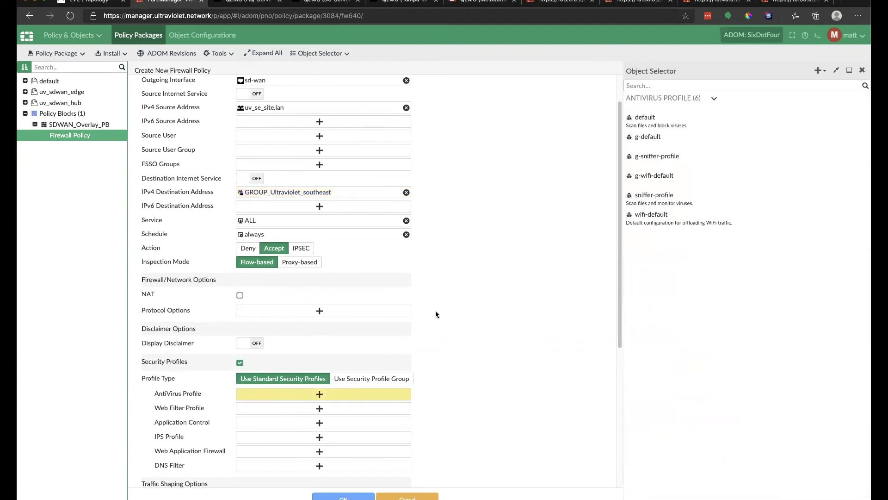
left_click(669, 121)
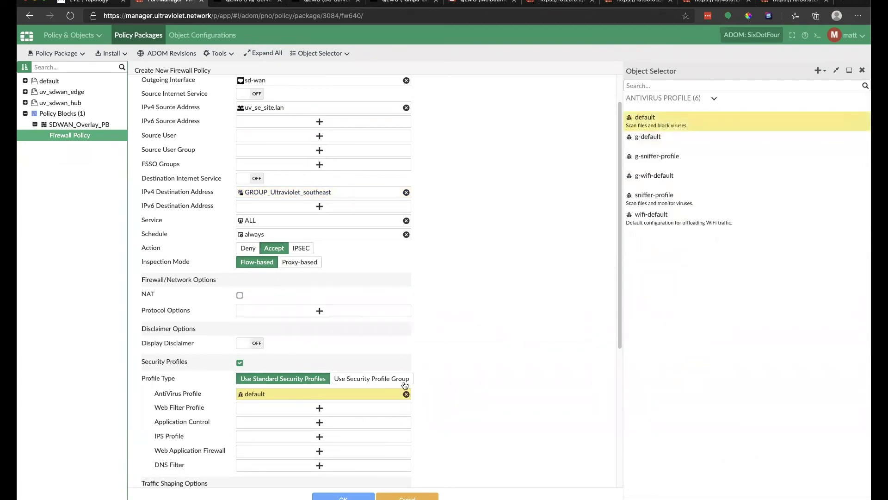
left_click(315, 438)
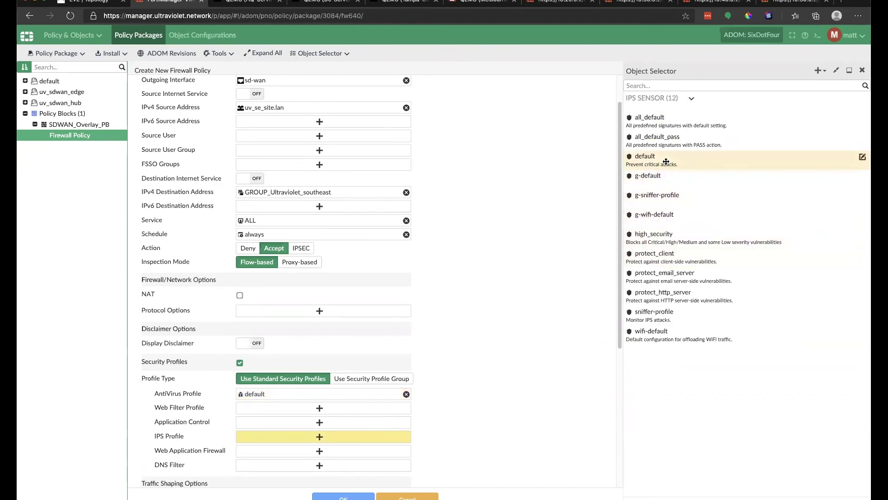
left_click(637, 163)
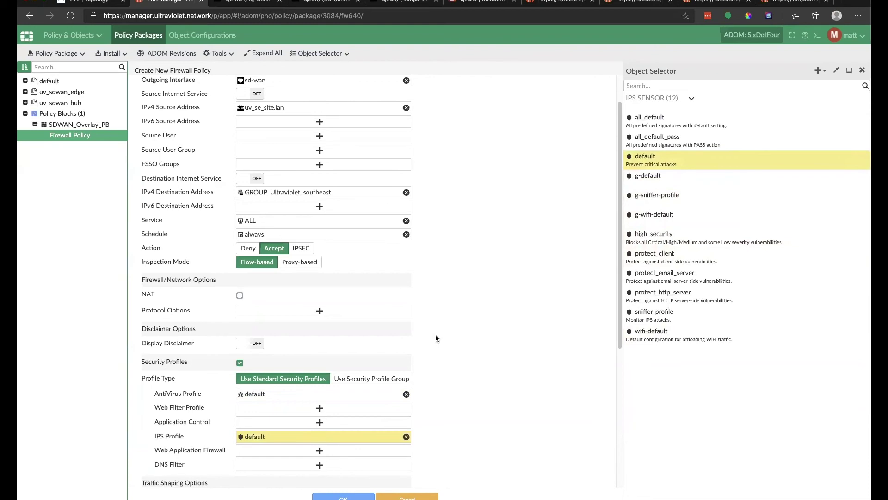
scroll(494, 329, "up", 3)
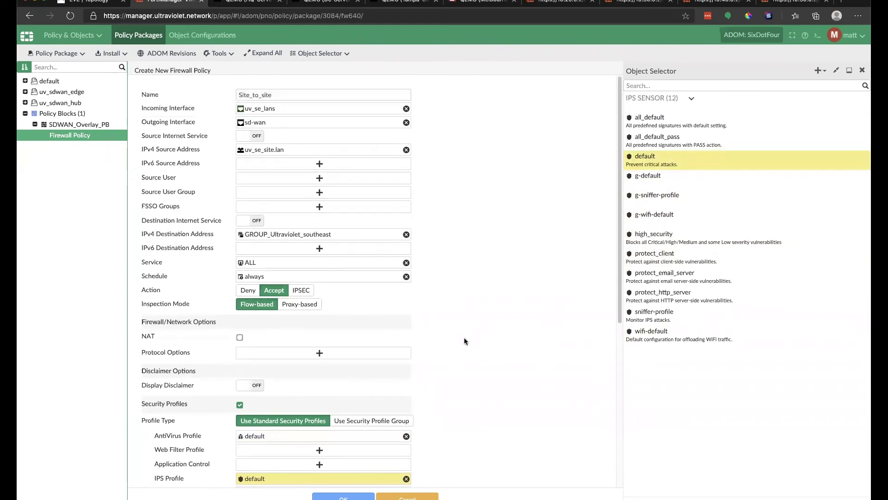
scroll(266, 254, "down", 10)
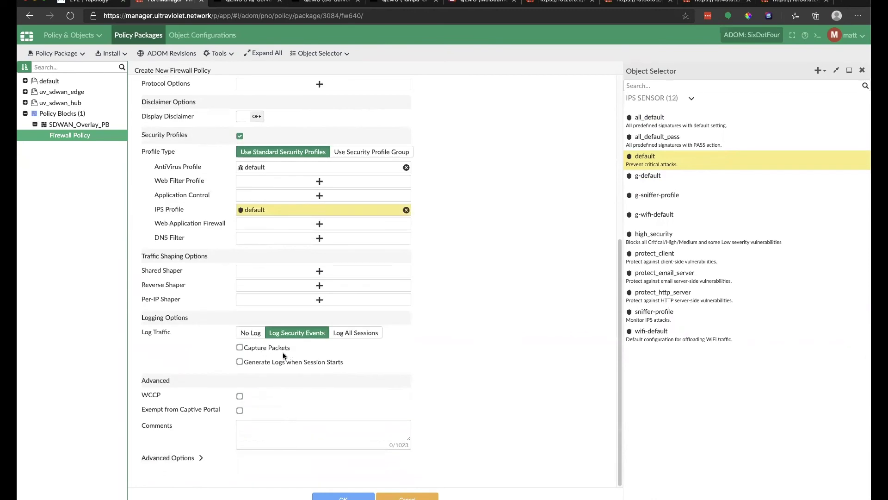
left_click(343, 495)
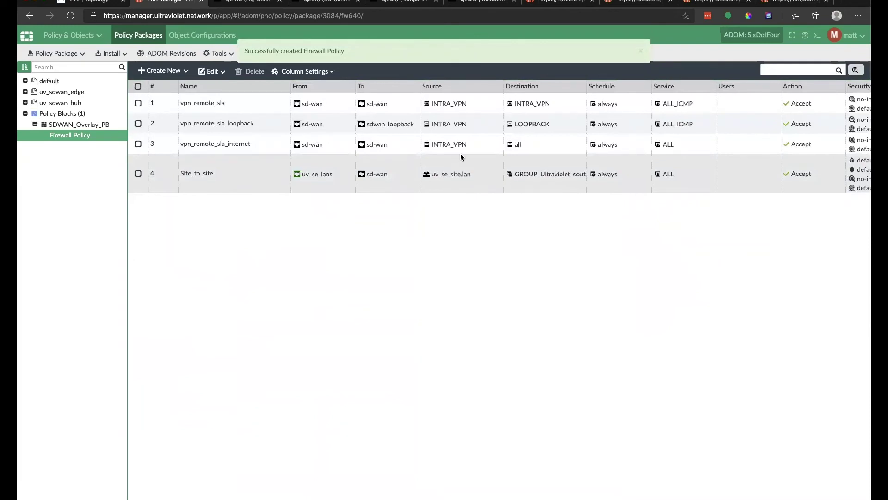
Dismiss the confirmation and start a new firewall policy named lan_to_internet.
left_click(434, 124)
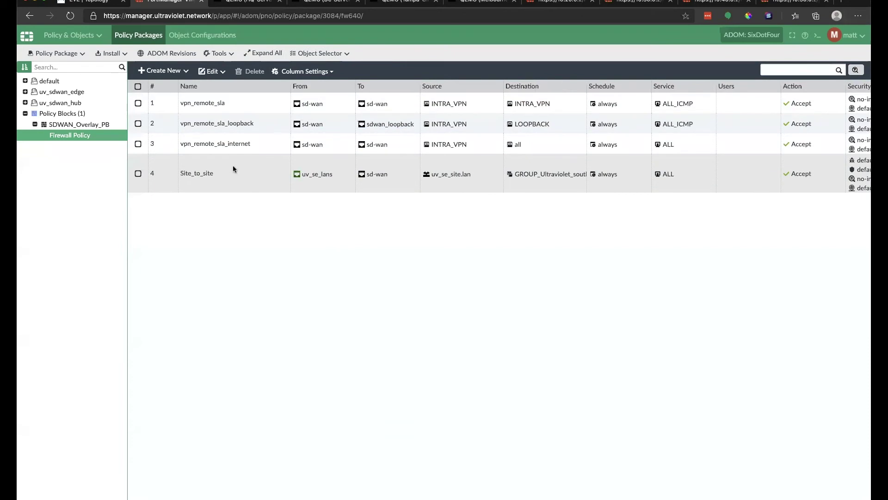
left_click(171, 70)
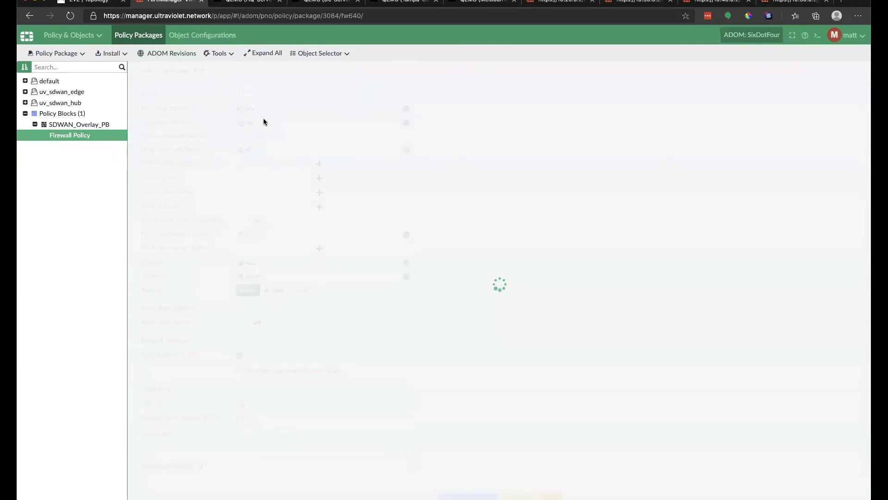
left_click(302, 96)
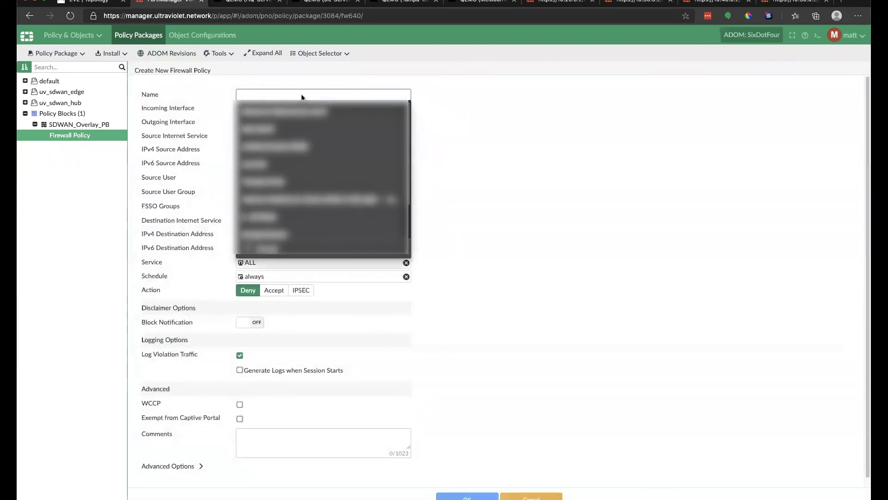
type("lan_to_internet")
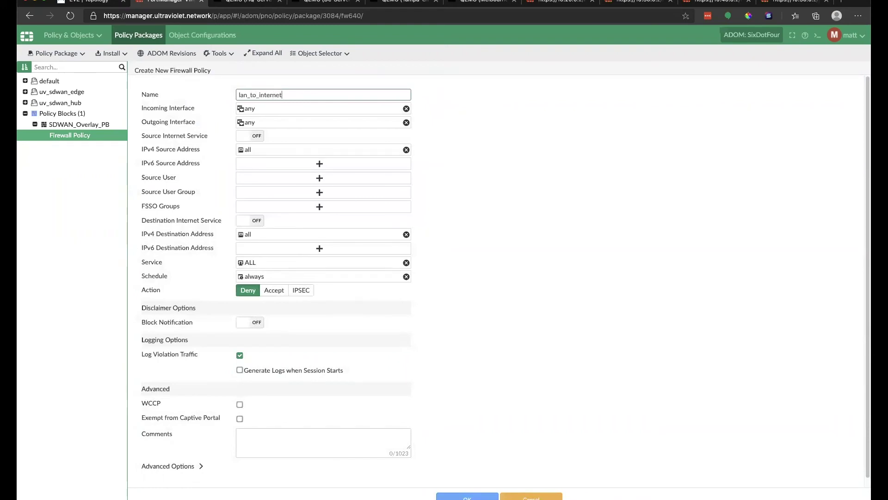
Set the incoming interface to uv_se_lans and the outgoing interface to sd-wan.
left_click(345, 109)
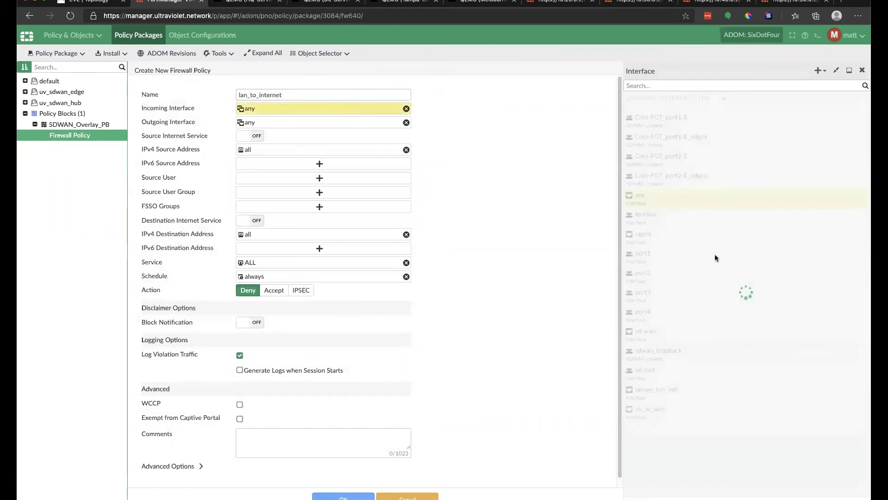
left_click(662, 412)
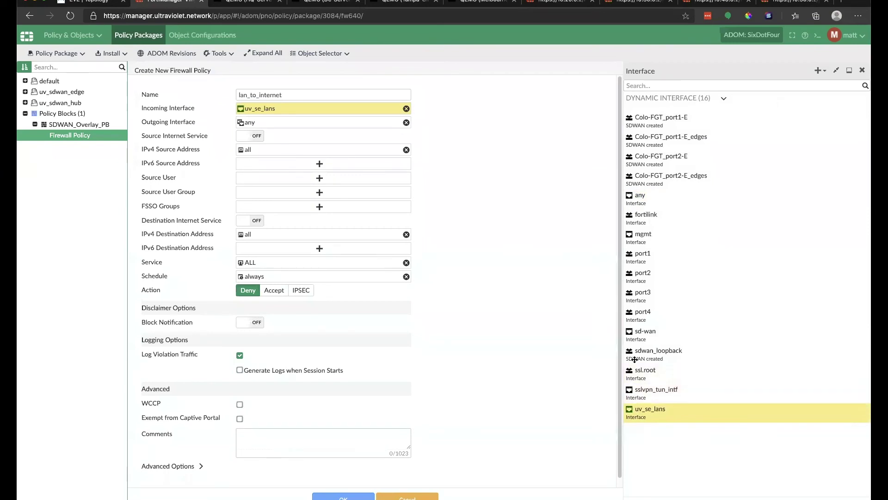
left_click(307, 122)
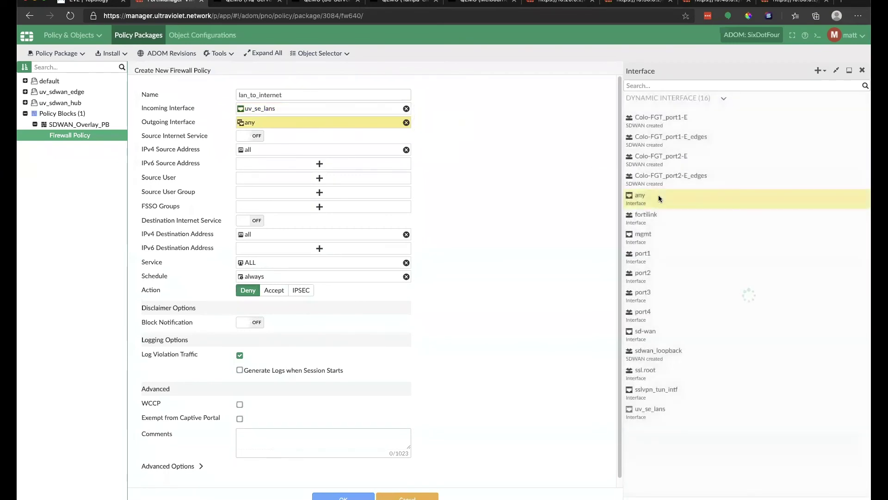
left_click(654, 332)
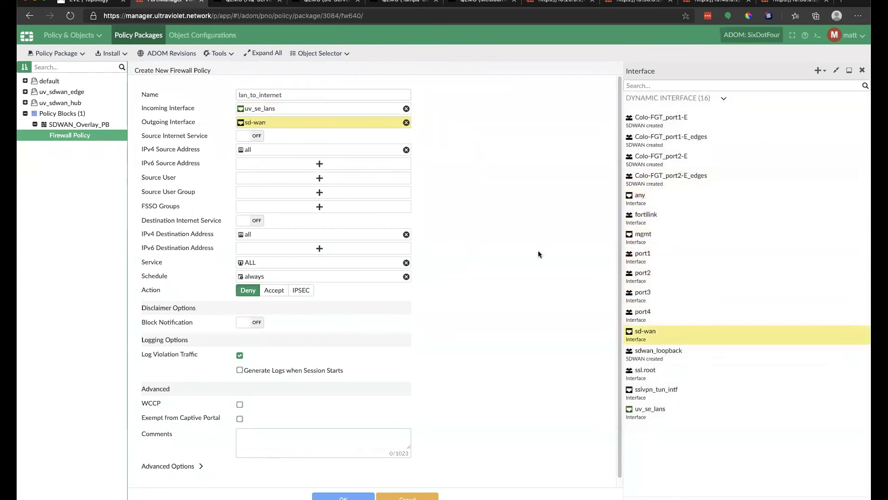
left_click(351, 149)
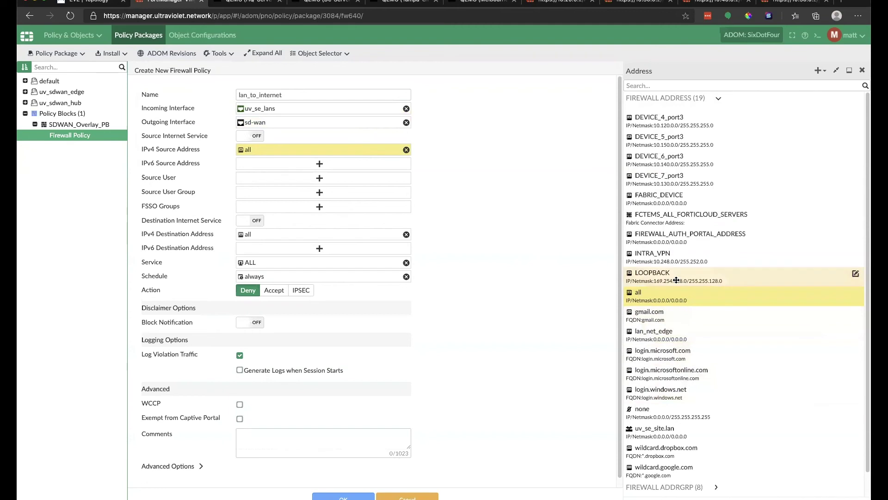
Use uv_se_site.lan as IPv4 source and recolour that address object purple.
scroll(676, 287, "down", 1)
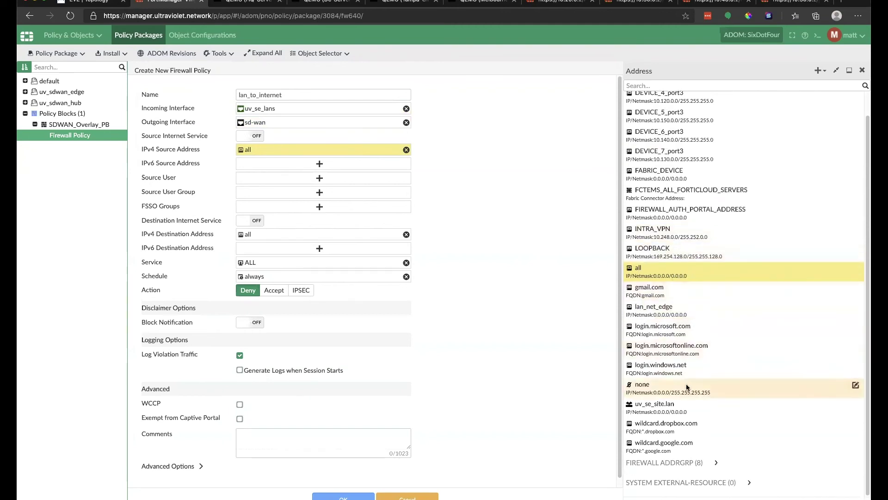
left_click(670, 407)
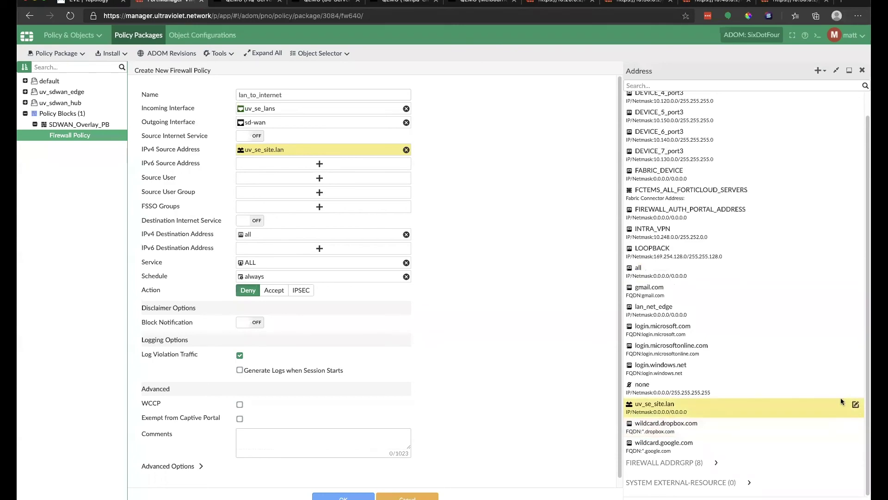
left_click(855, 405)
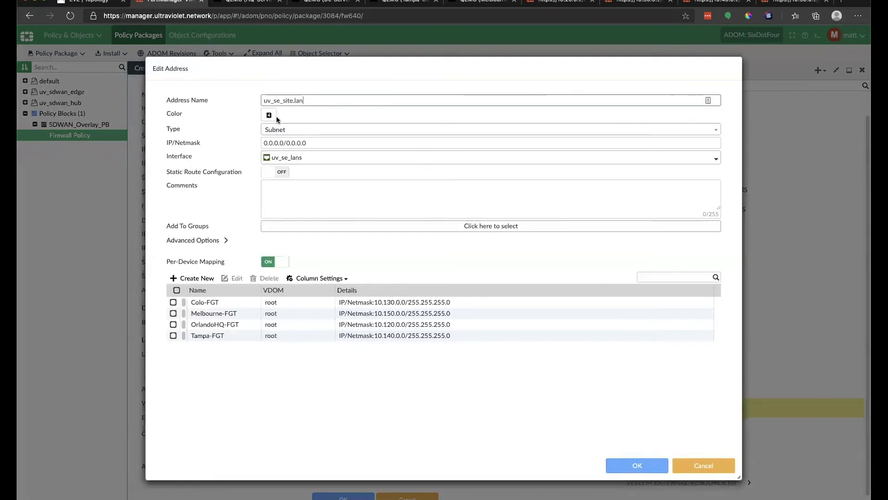
left_click(270, 116)
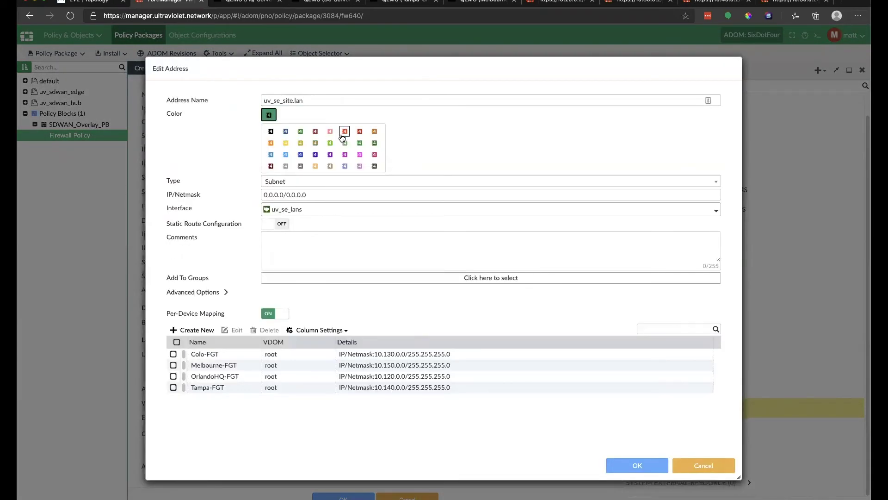
left_click(315, 155)
left_click(634, 466)
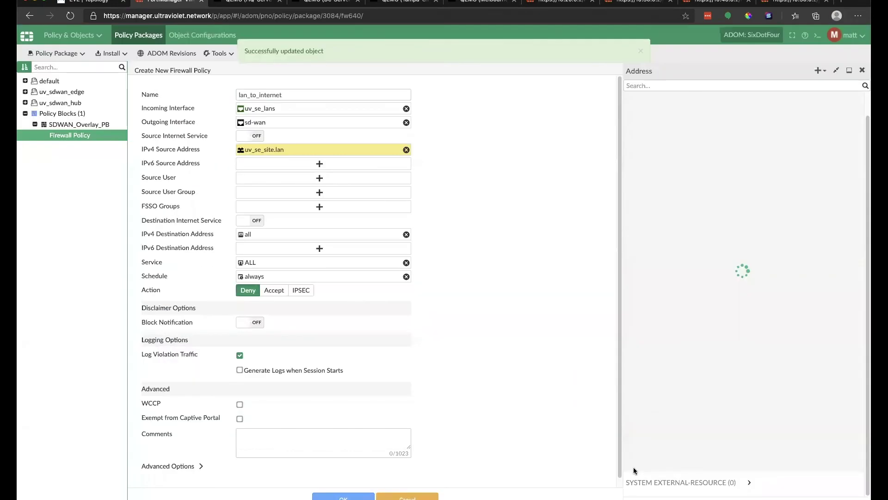
left_click(666, 409)
left_click(666, 409)
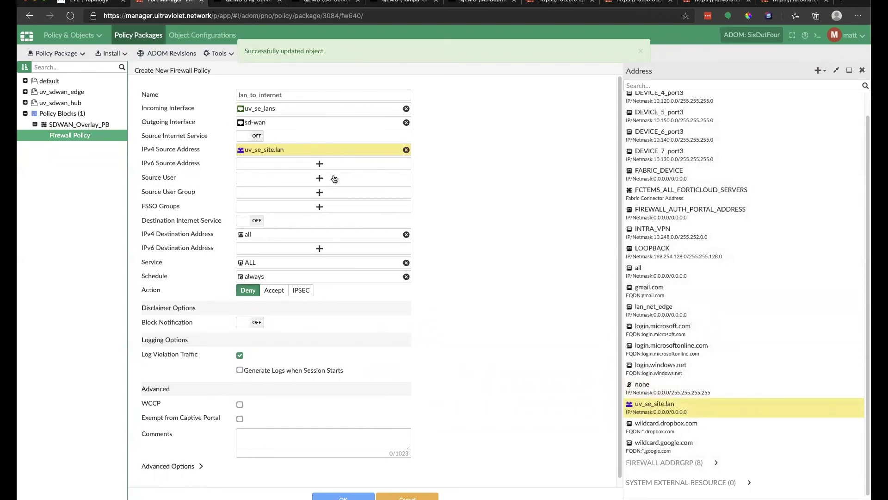
Review the destination addresses, set the action to Accept and enable NAT.
left_click(317, 251)
left_click(323, 229)
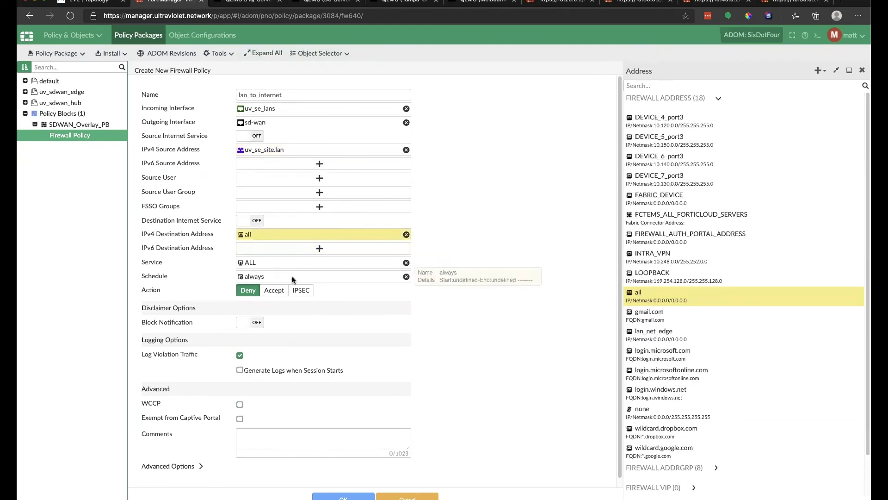
left_click(273, 291)
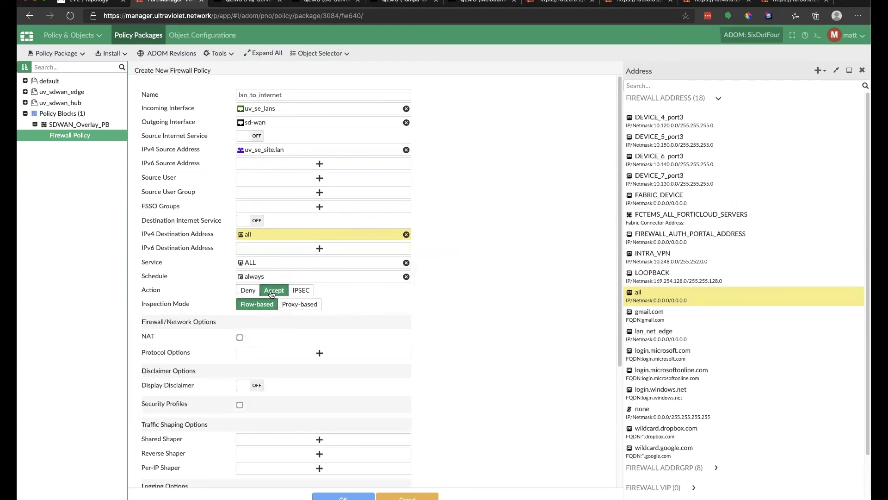
left_click(239, 337)
Enable security profiles with default AntiVirus, Web Filter, Application Control and IPS.
scroll(365, 309, "down", 2)
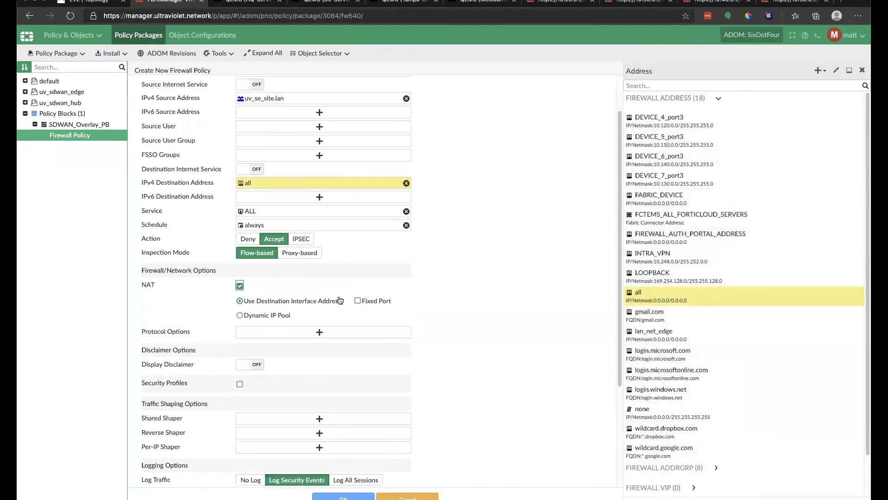
scroll(309, 321, "down", 2)
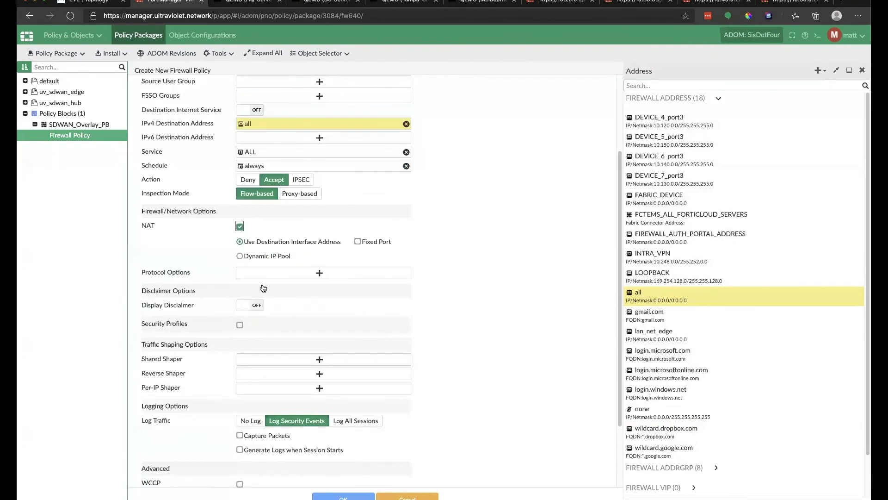
left_click(240, 325)
left_click(301, 356)
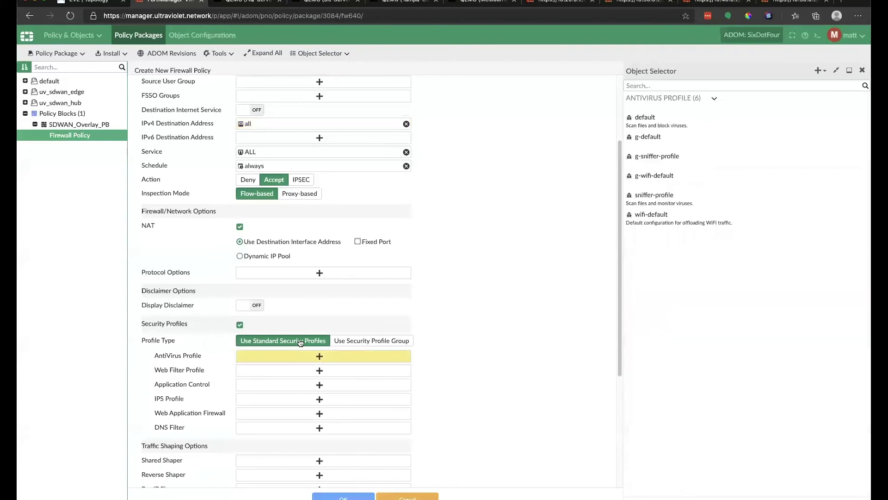
left_click(649, 117)
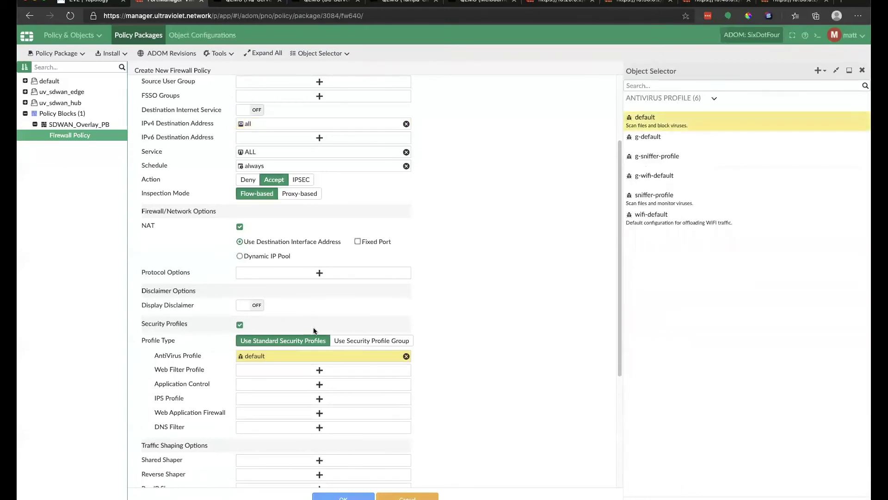
left_click(312, 371)
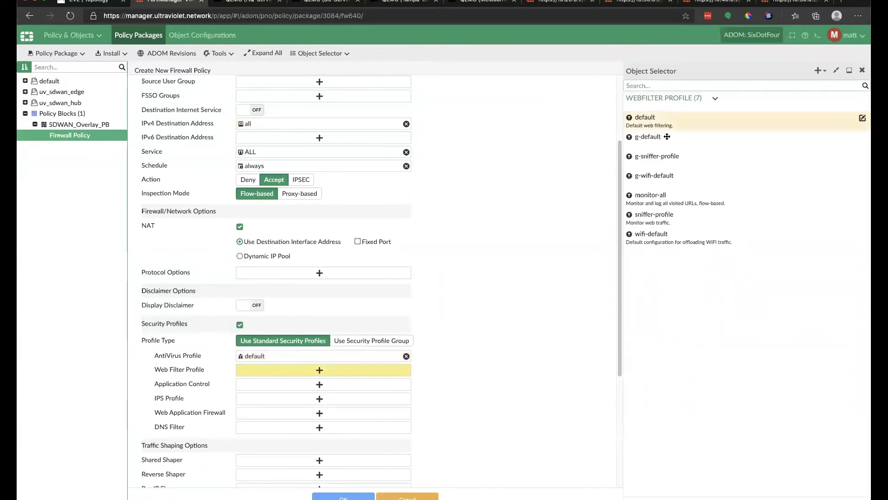
left_click(652, 120)
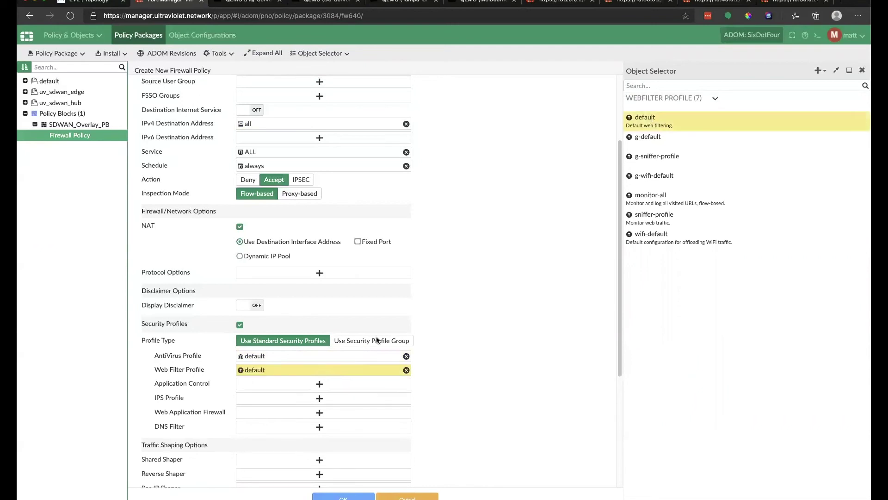
left_click(319, 385)
left_click(681, 138)
left_click(319, 397)
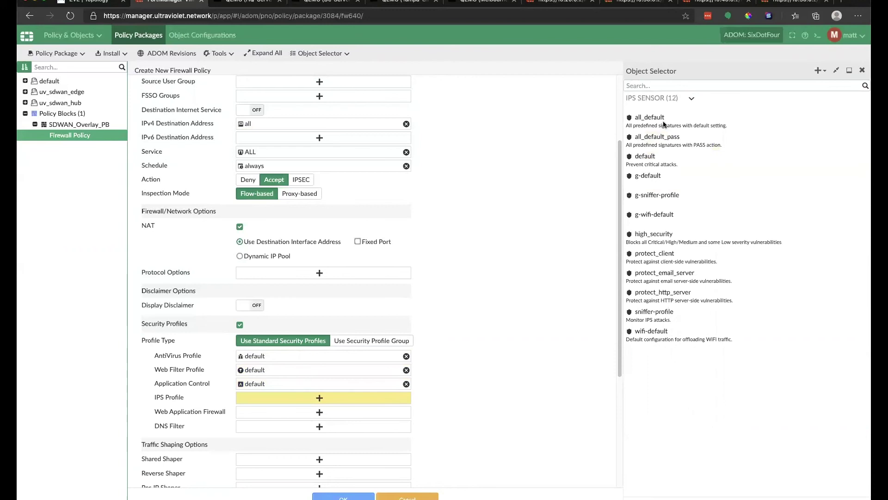
left_click(645, 156)
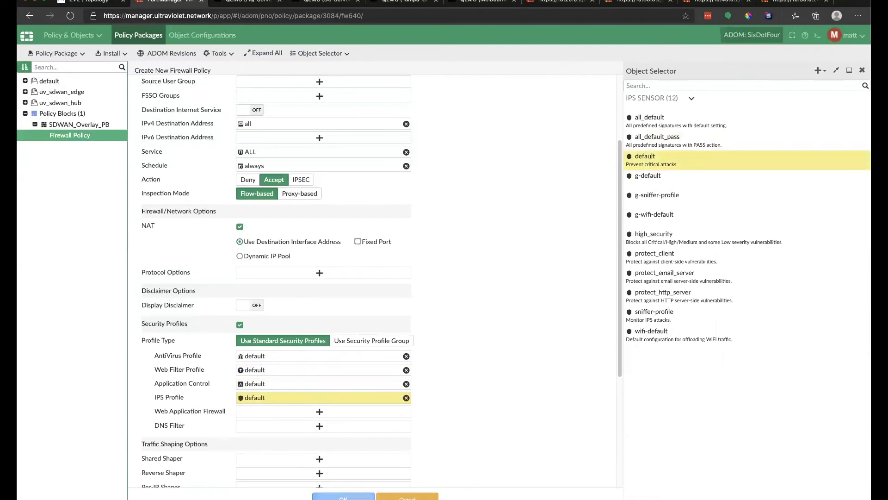
Set Log Traffic to Log All Sessions and save the lan_to_internet policy.
scroll(390, 398, "down", 3)
scroll(316, 354, "down", 1)
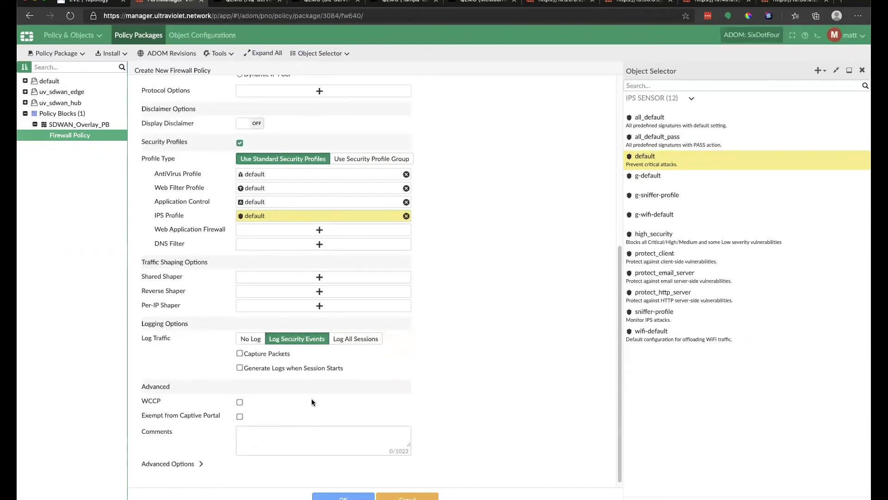
left_click(357, 339)
left_click(351, 496)
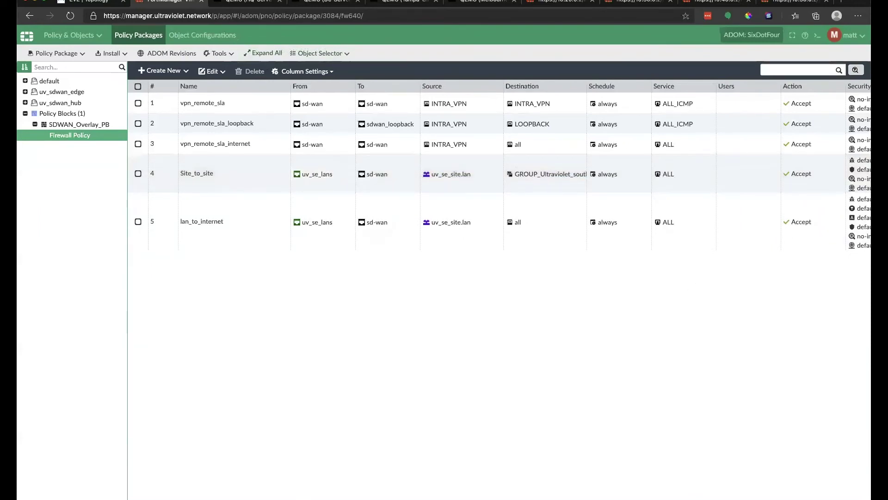
Expand the uv_sdwan_hub and uv_sdwan_edge packages in the policy package tree.
scroll(499, 185, "right", 10)
scroll(581, 306, "left", 1)
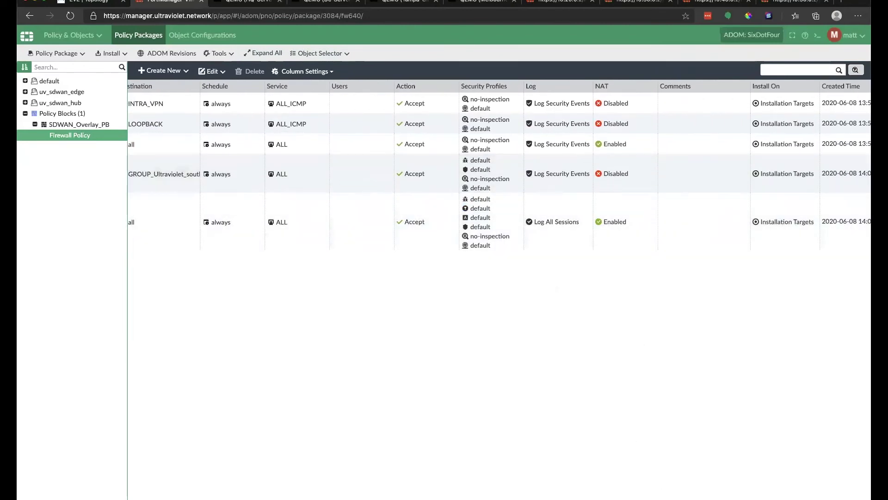
scroll(226, 483, "left", 10)
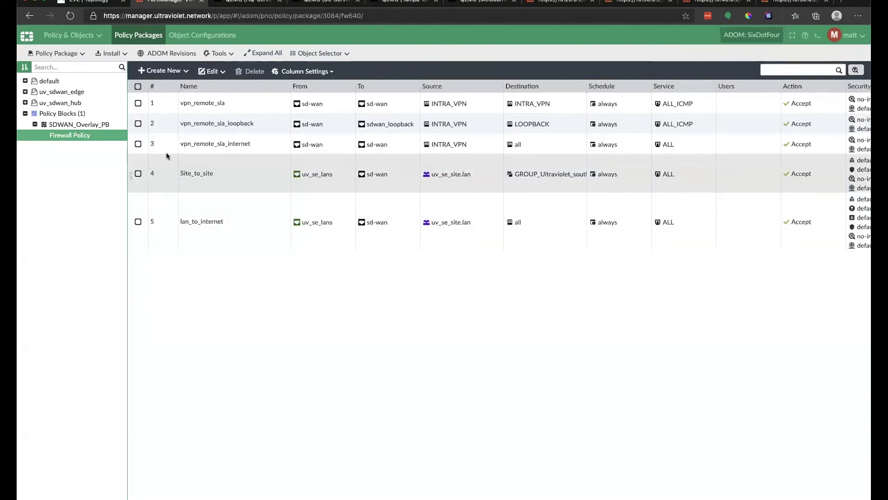
left_click(375, 144)
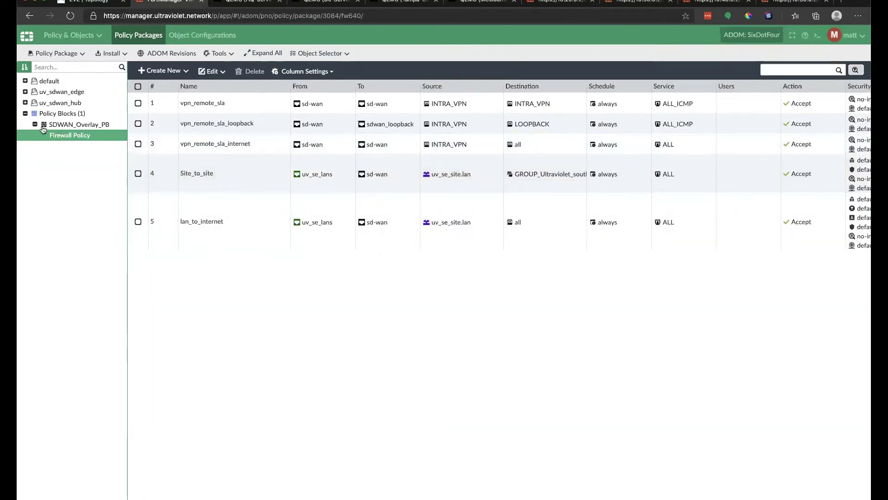
left_click(26, 103)
left_click(25, 92)
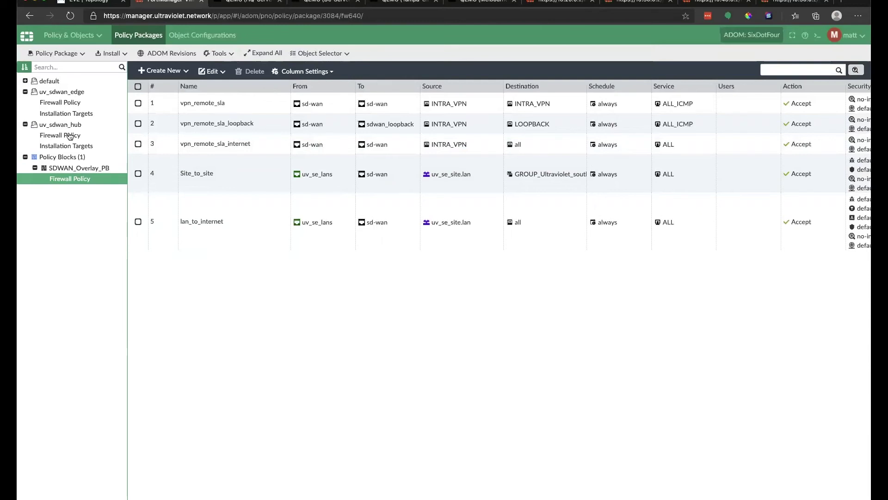
Append the SDWAN_Overlay_PB policy block to the uv_sdwan_edge firewall policy.
left_click(68, 103)
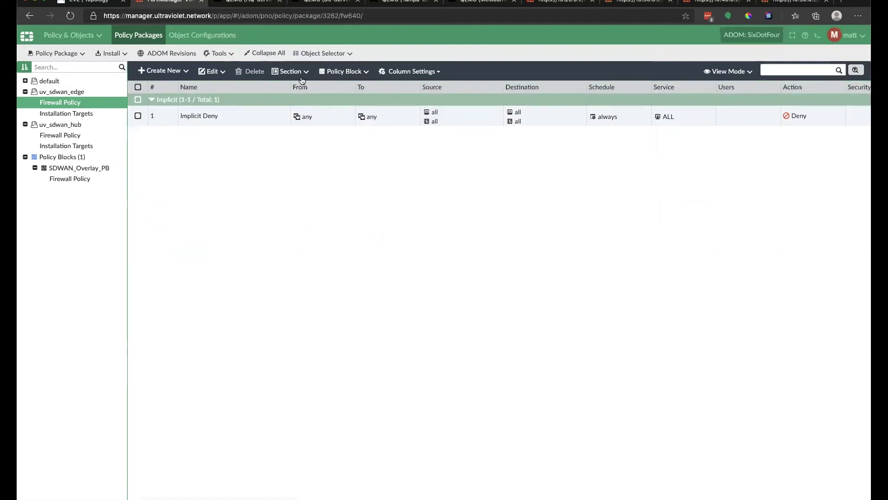
left_click(337, 72)
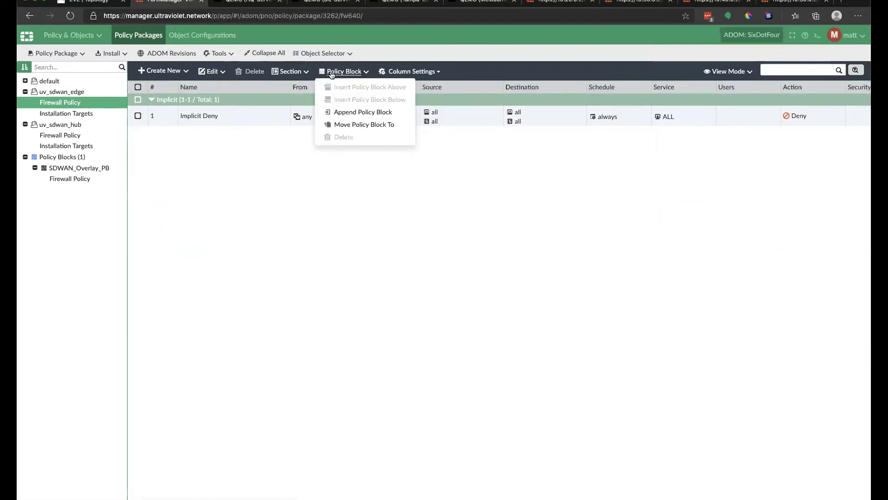
left_click(342, 112)
left_click(415, 259)
left_click(405, 272)
left_click(509, 312)
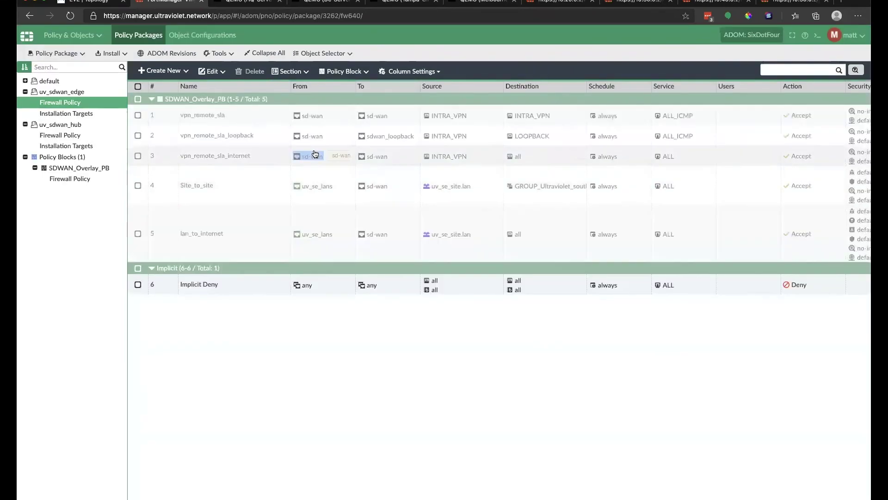
Append the SDWAN_Overlay_PB policy block to the uv_sdwan_hub firewall policy.
left_click(72, 135)
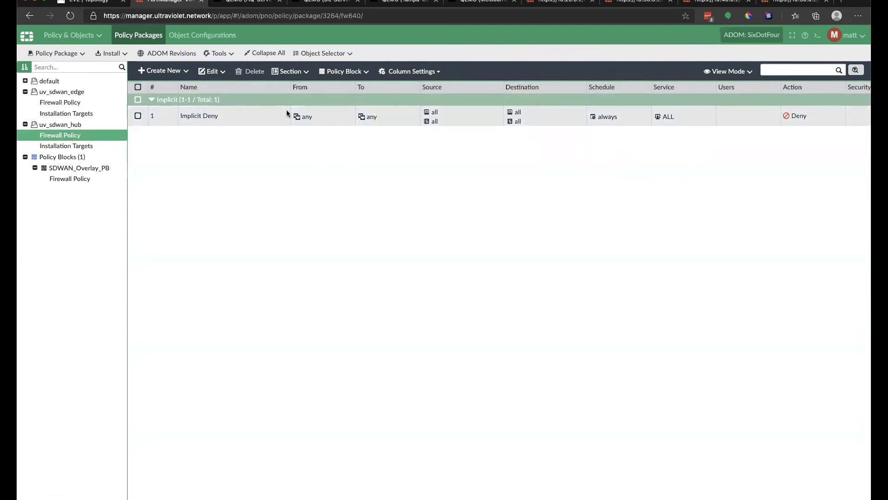
left_click(338, 73)
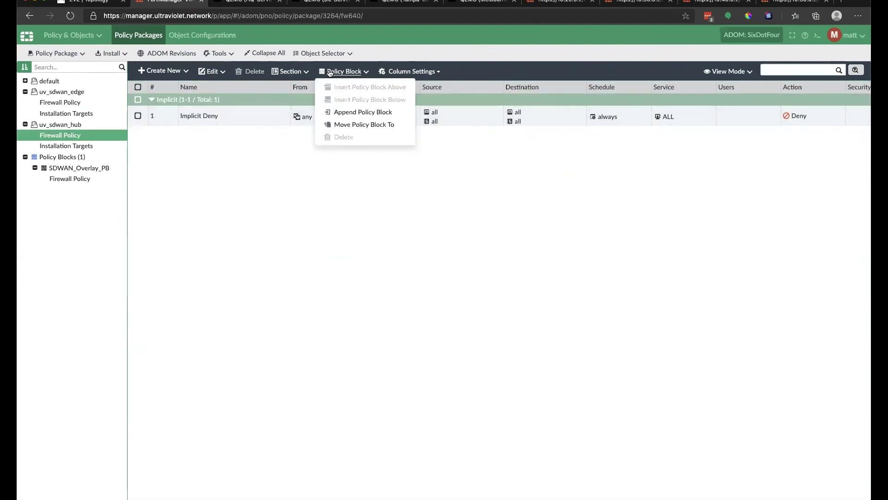
left_click(355, 112)
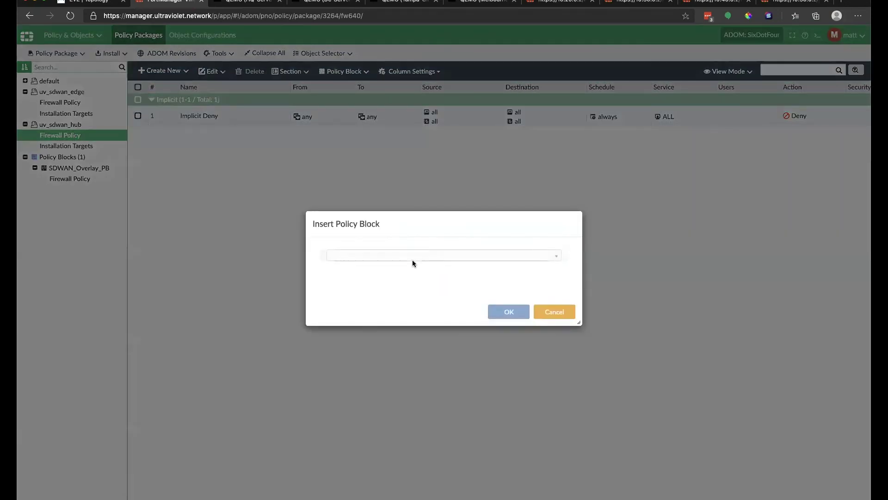
left_click(430, 256)
left_click(387, 270)
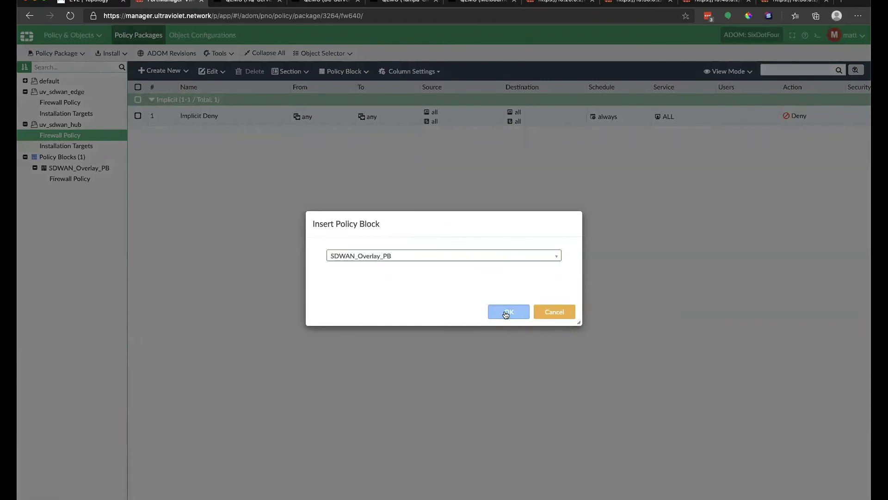
left_click(506, 311)
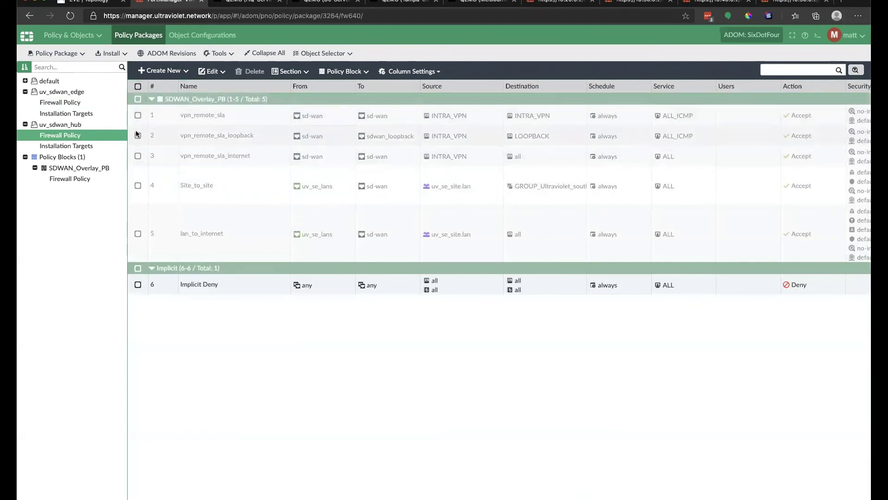
Review the block's rules and the edge and hub packages' installation targets.
left_click(233, 147)
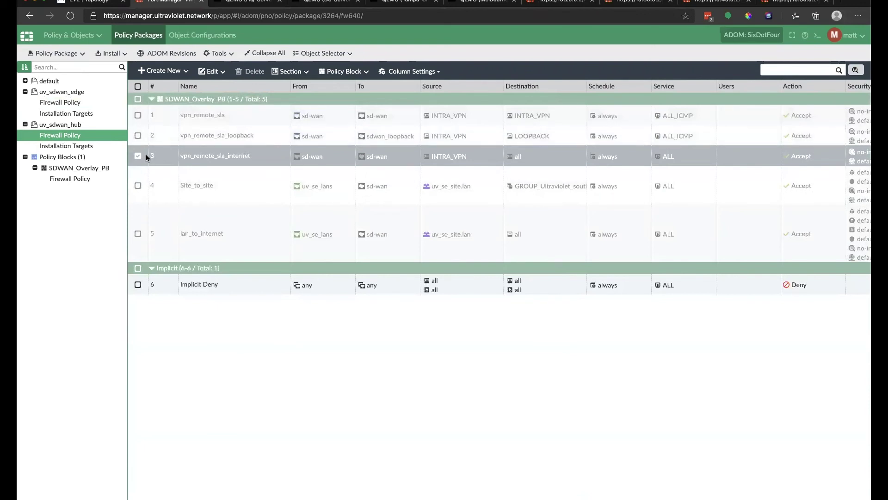
left_click(77, 179)
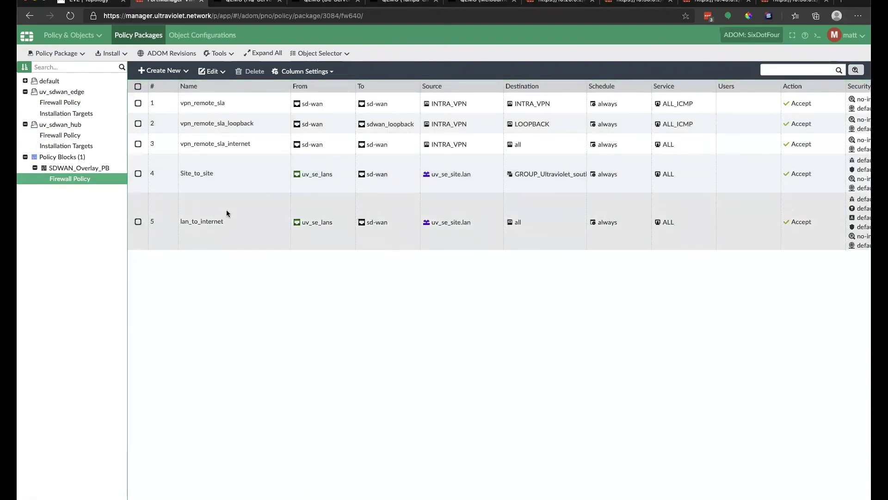
left_click(73, 137)
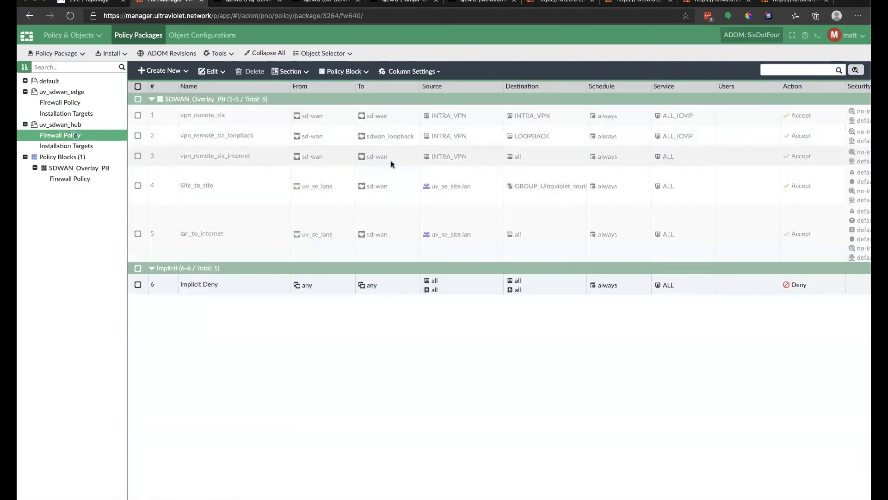
left_click(60, 104)
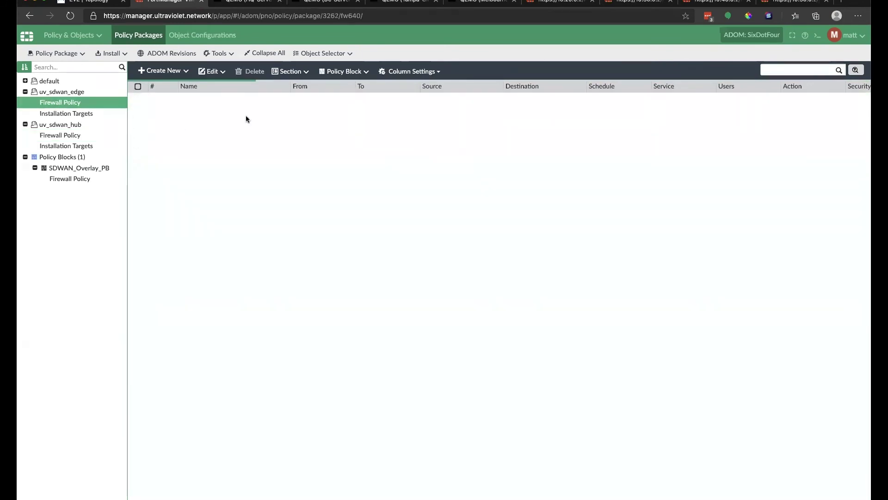
left_click(66, 114)
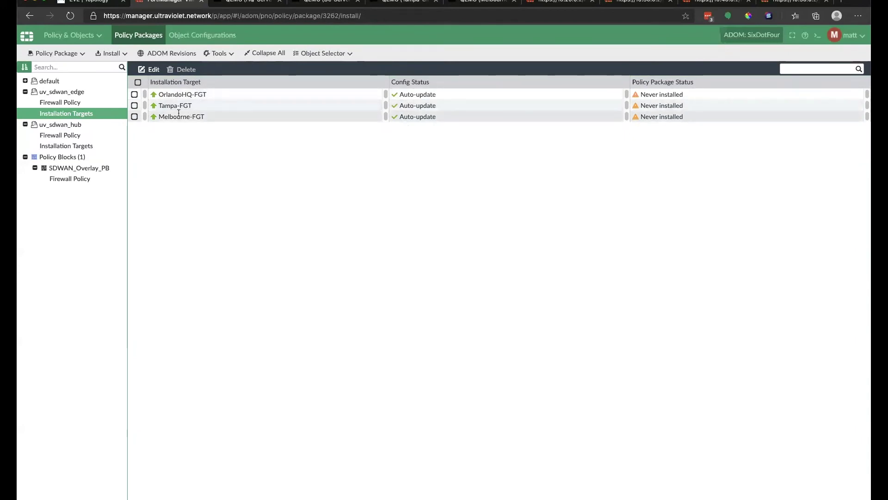
left_click(85, 146)
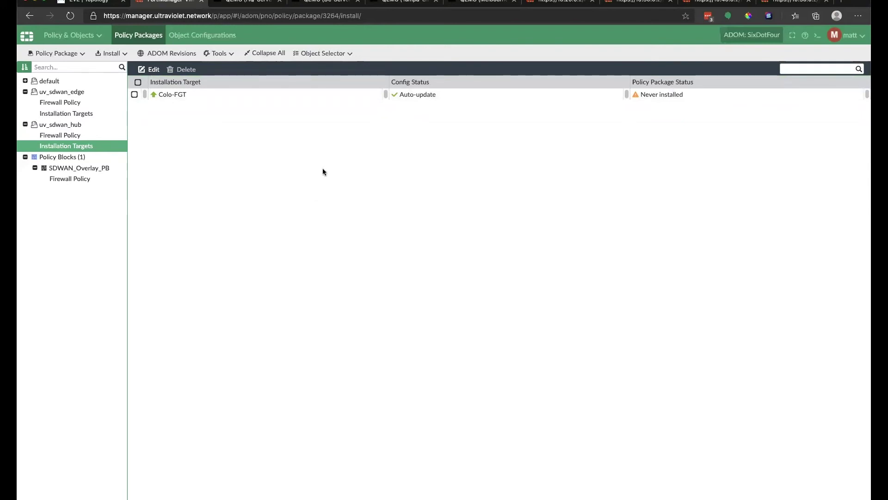
Unlock the HQ and Melbourne desktop remote consoles with the account password.
left_click(246, 2)
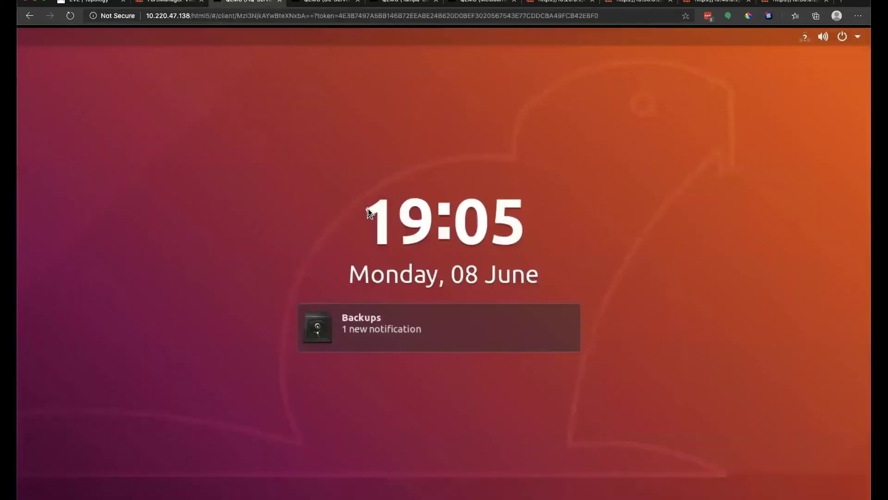
key("Return")
type("eve")
key("Return")
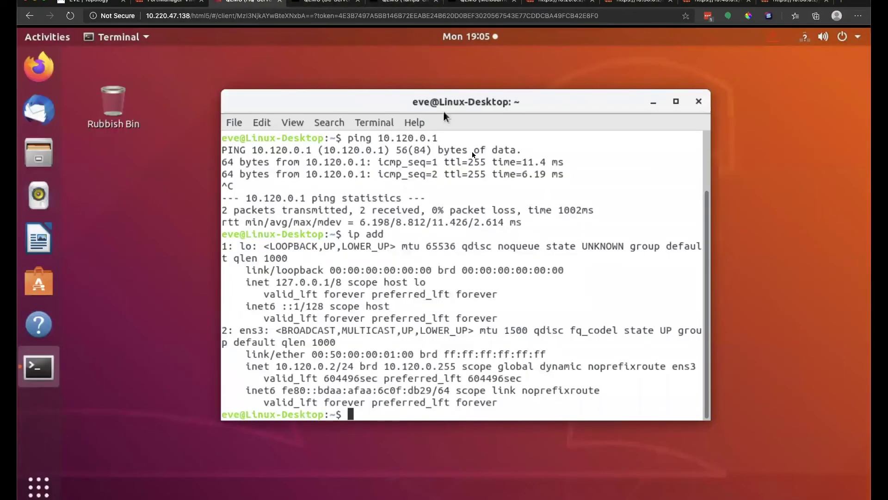
left_click(471, 3)
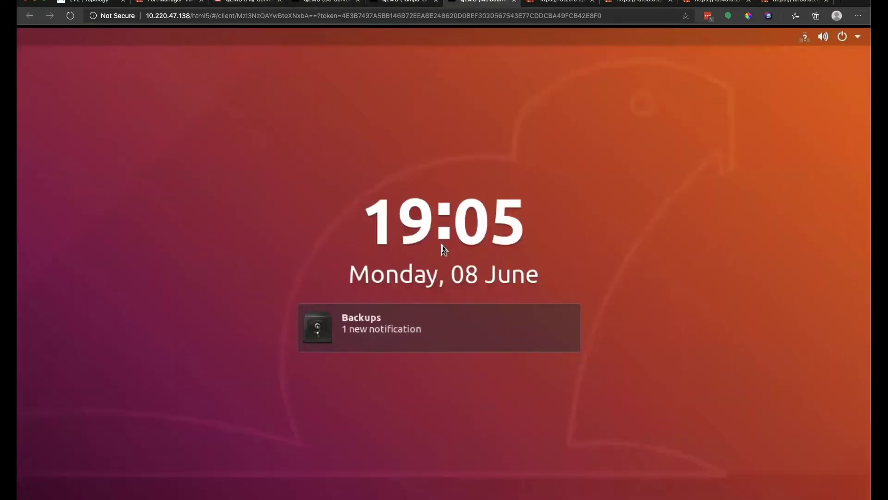
key("Return")
type("eve")
key("Return")
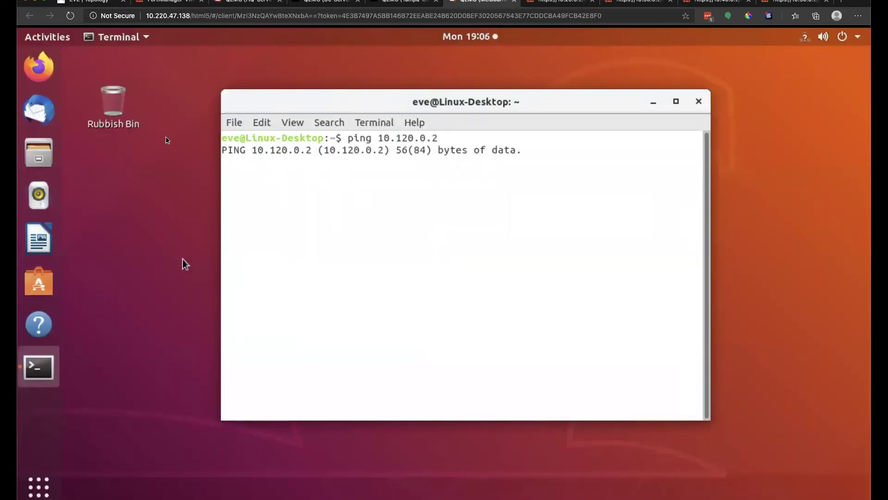
Launch Firefox on the Melbourne client and load wikipedia.org to test internet access.
left_click(45, 63)
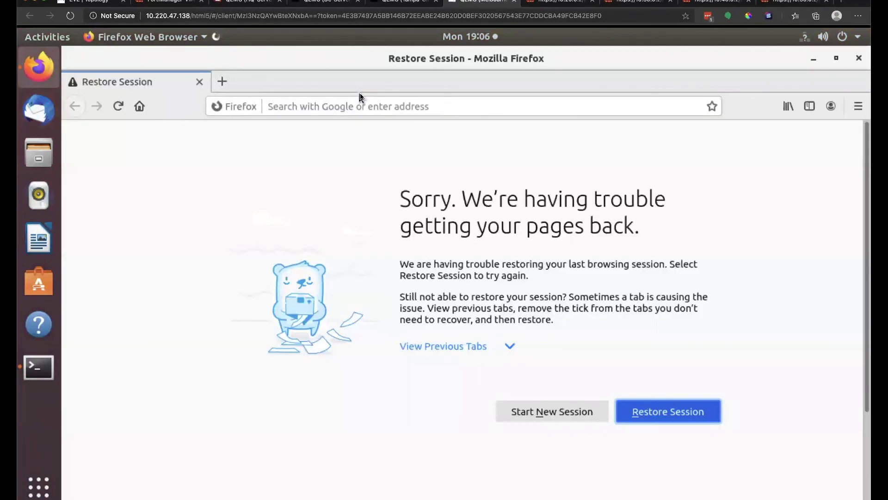
left_click(365, 107)
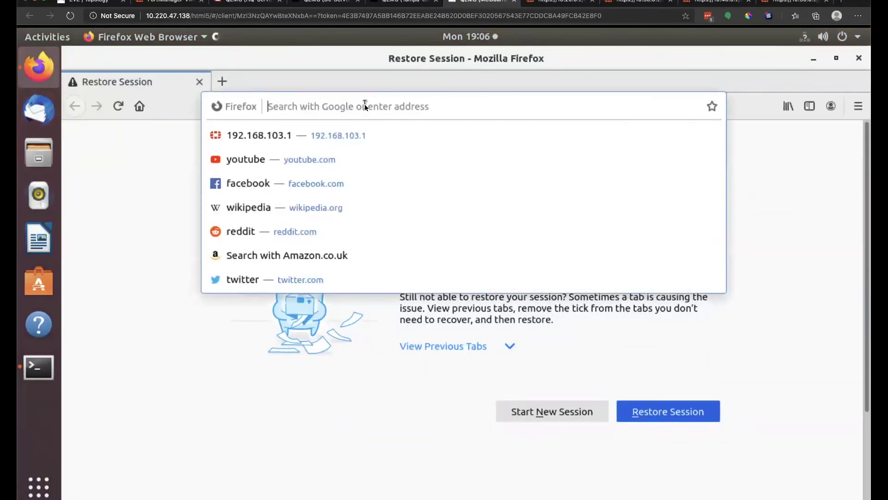
key("Down")
key("Down")
key("Down")
key("Down")
key("Return")
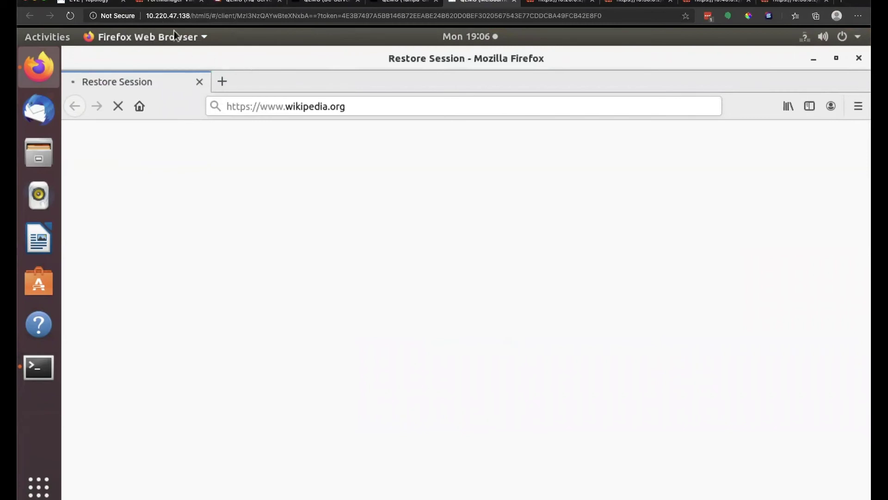
left_click(180, 3)
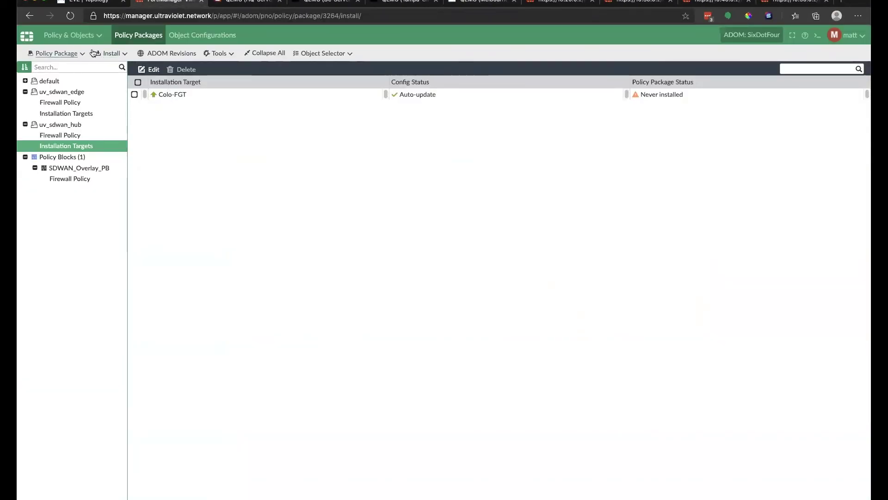
Run the Install Wizard to push the uv_sdwan_hub package to Colo-FGT.
left_click(114, 54)
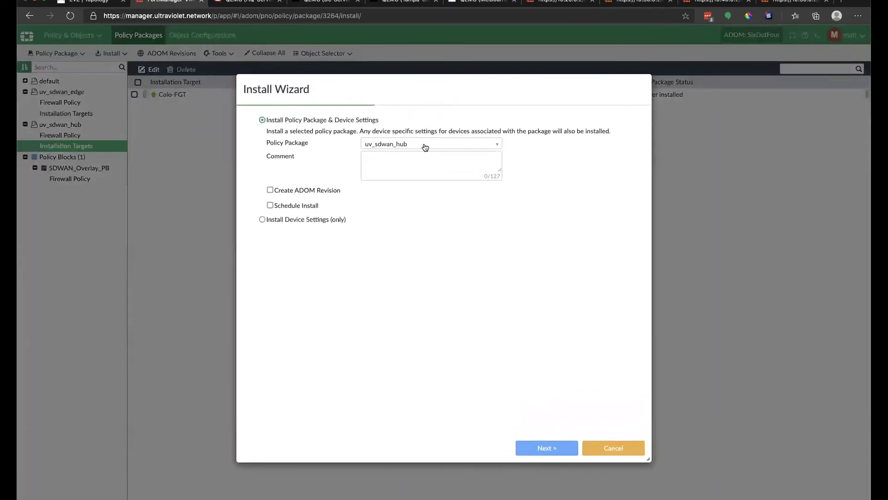
left_click(555, 450)
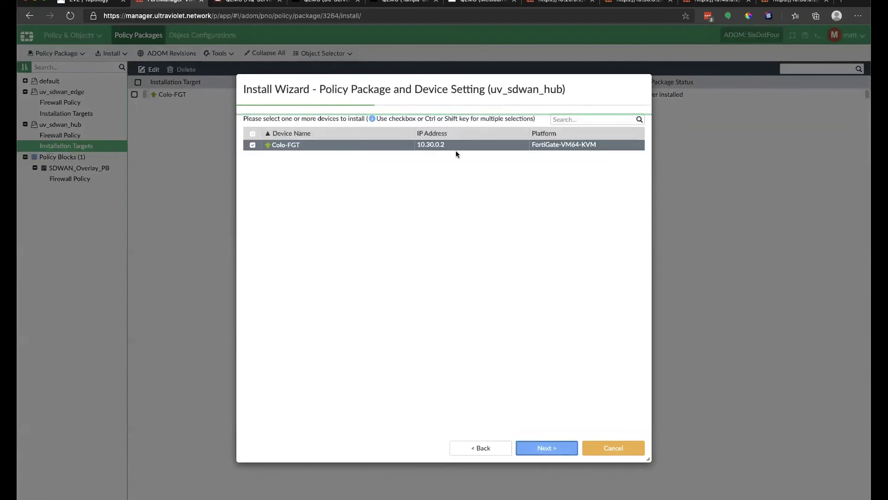
left_click(554, 448)
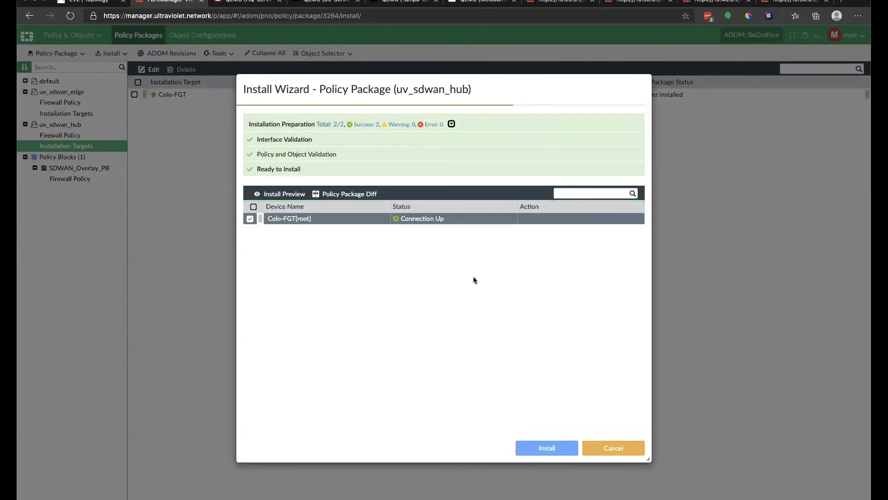
left_click(546, 444)
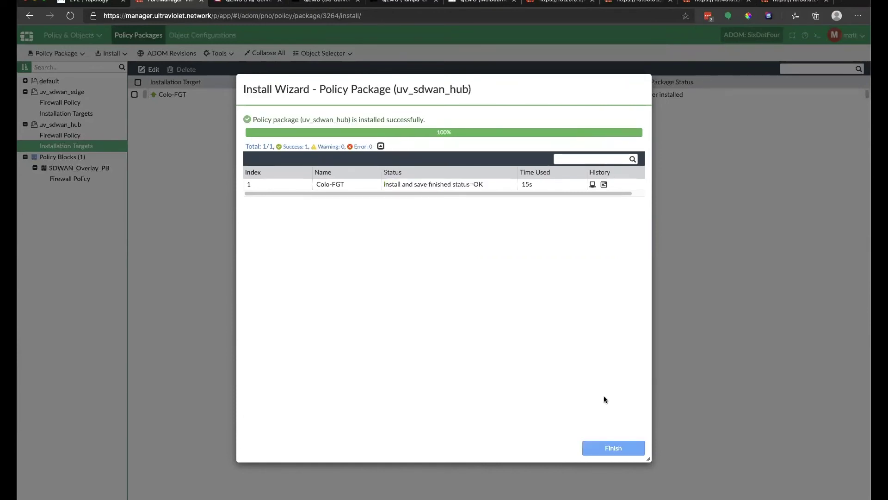
left_click(607, 448)
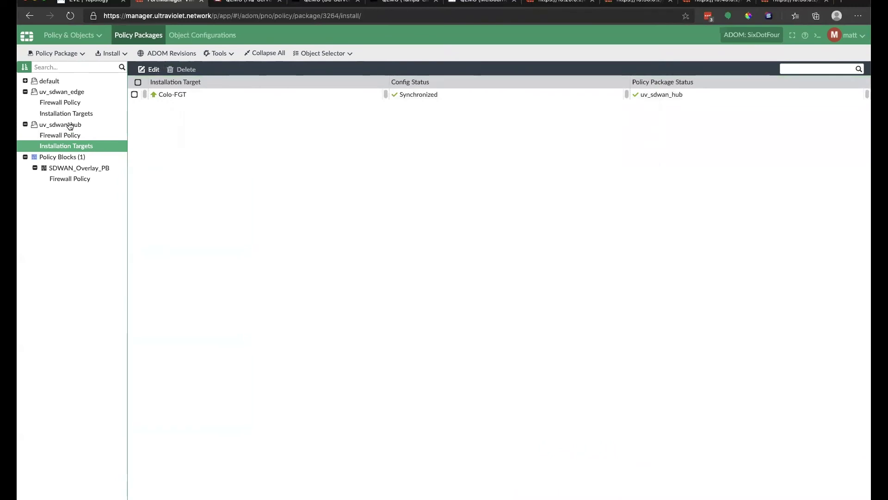
Install uv_sdwan_edge via the wizard onto Melbourne-FGT, OrlandoHQ-FGT and Tampa-FGT.
left_click(111, 53)
left_click(106, 74)
left_click(384, 144)
left_click(384, 168)
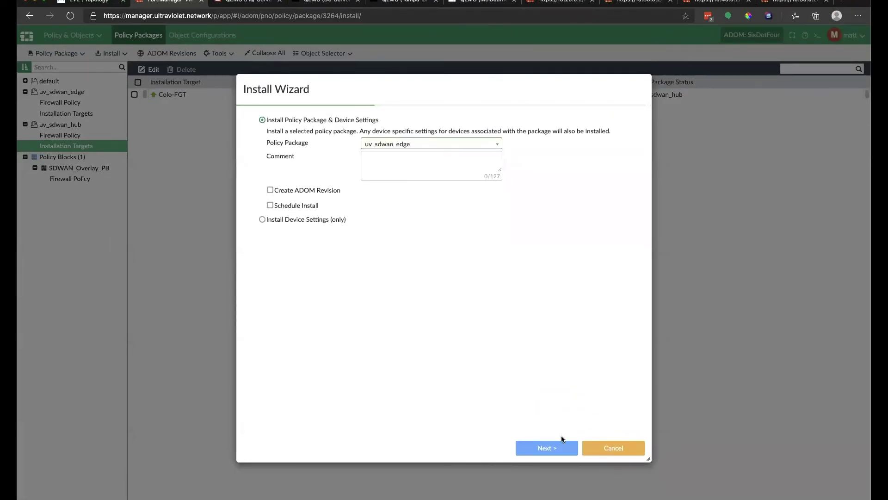
left_click(549, 448)
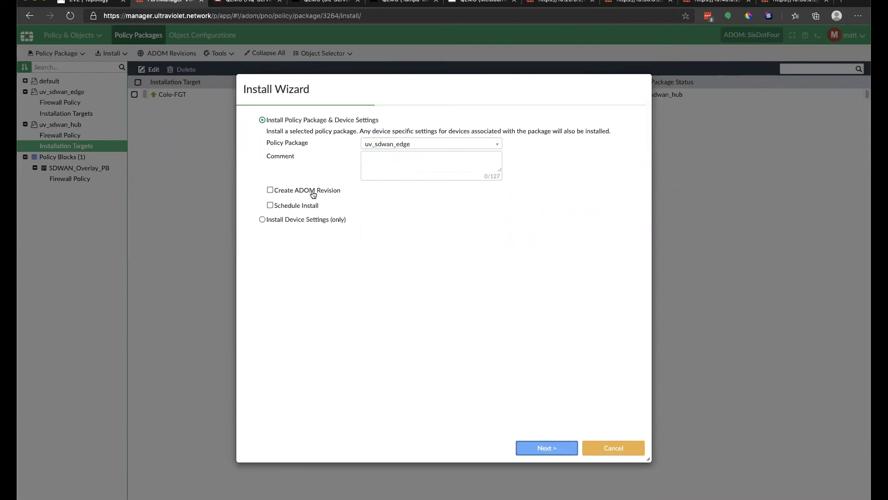
left_click(553, 448)
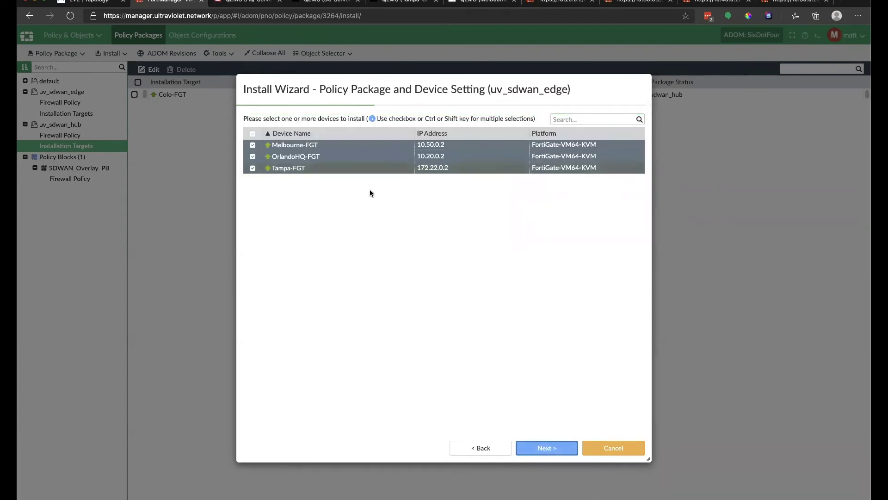
left_click(547, 448)
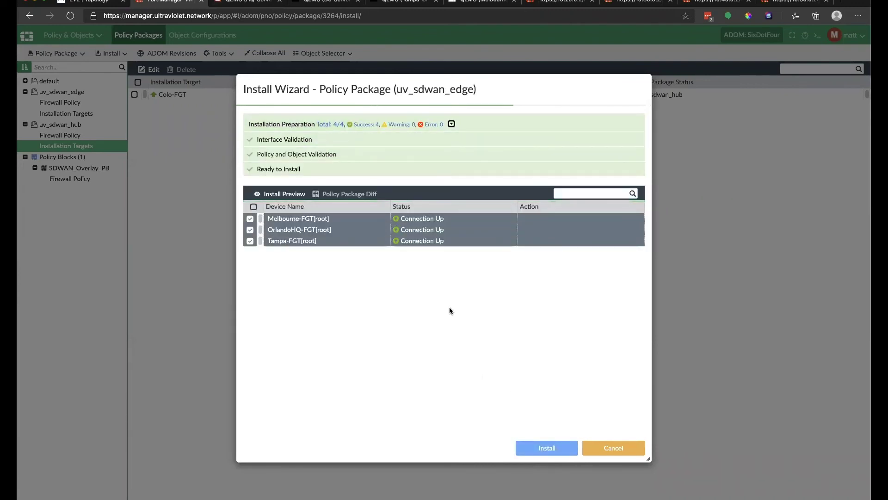
left_click(556, 448)
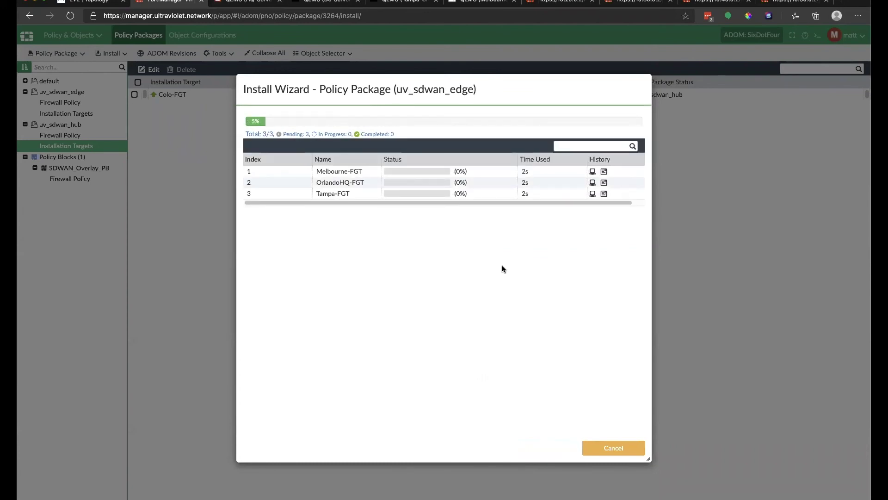
left_click(467, 2)
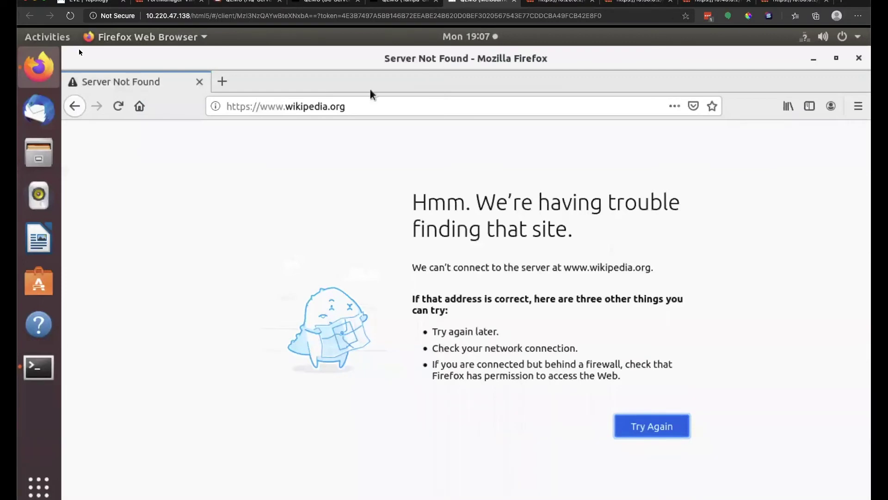
Confirm the edge install finished, then stop and rerun the ping to 10.120.0.2.
left_click(815, 60)
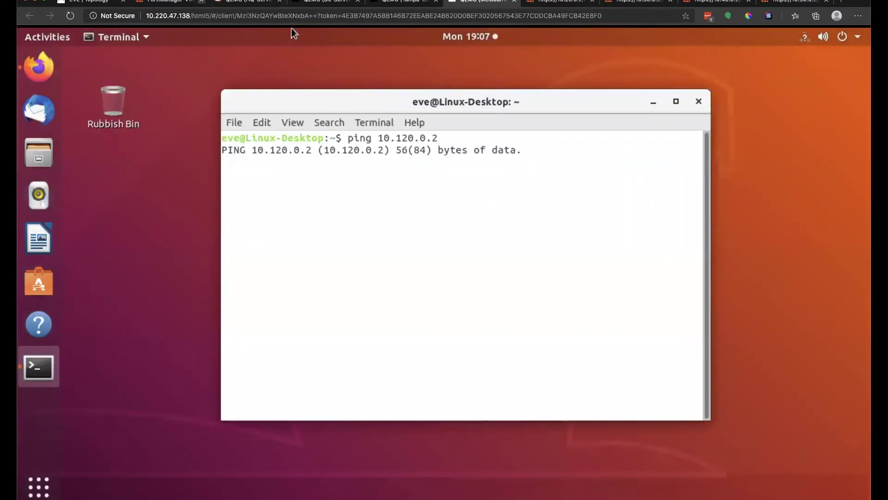
left_click(167, 3)
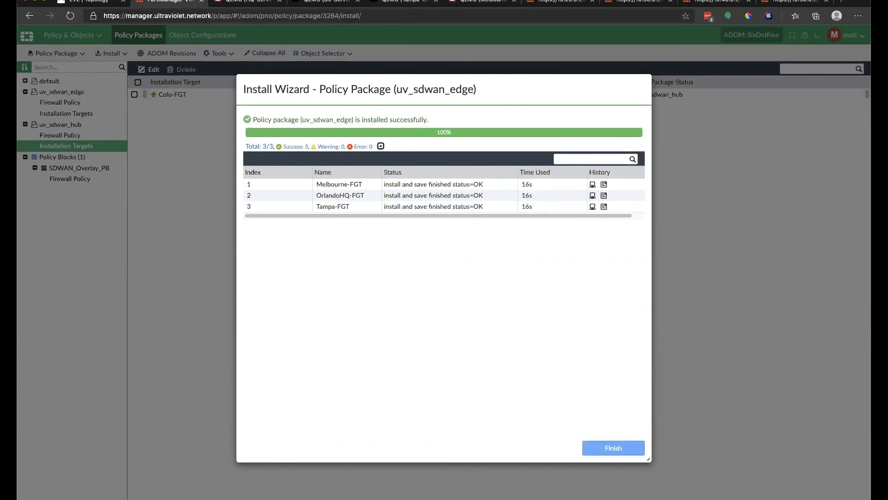
left_click(465, 3)
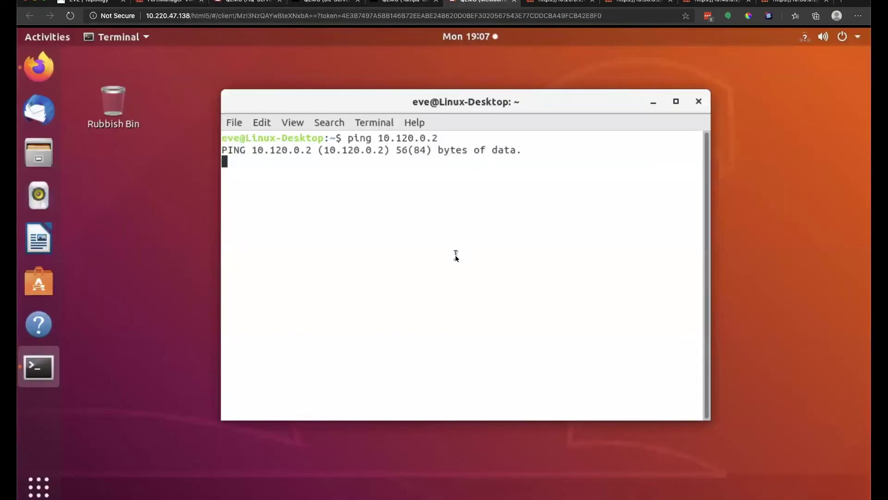
key("ctrl+c")
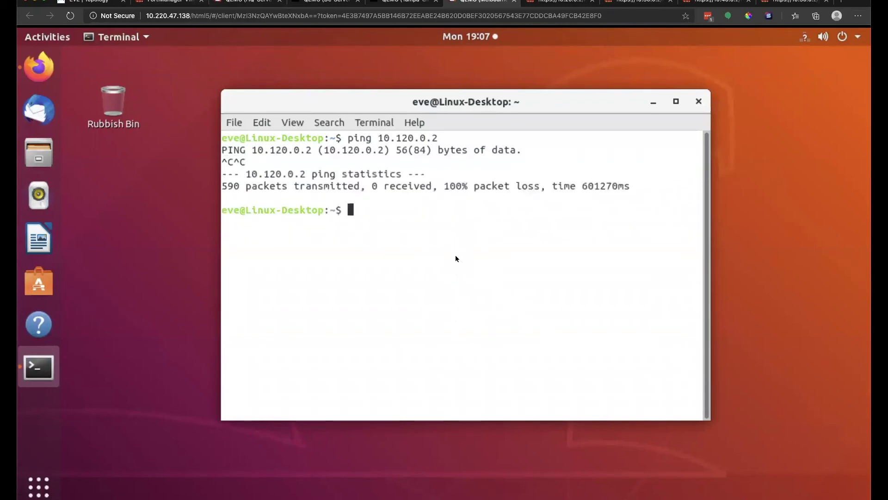
key("Up")
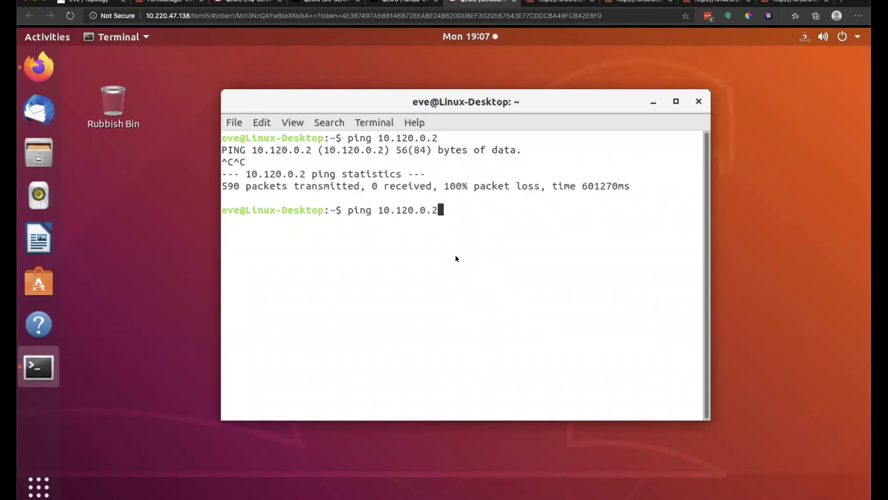
key("Return")
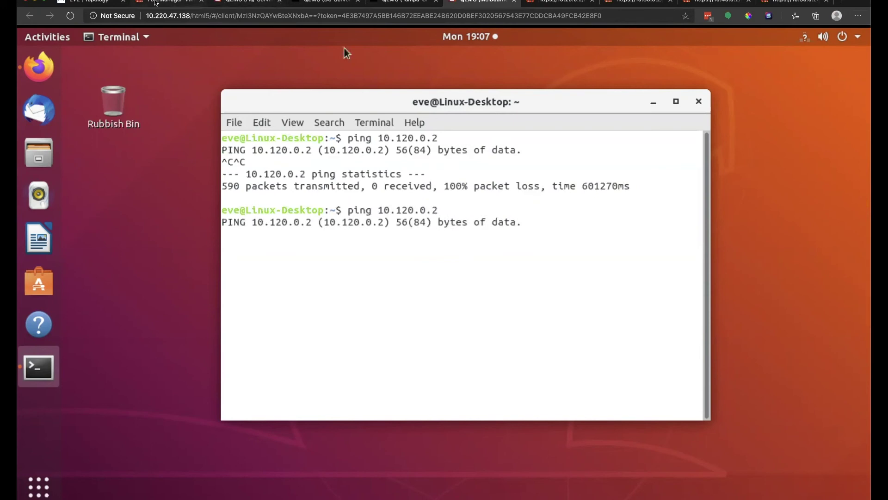
Sign back in to the 10.20.0.2 and 10.30.0.2 FortiGates with the admin credentials.
left_click(565, 2)
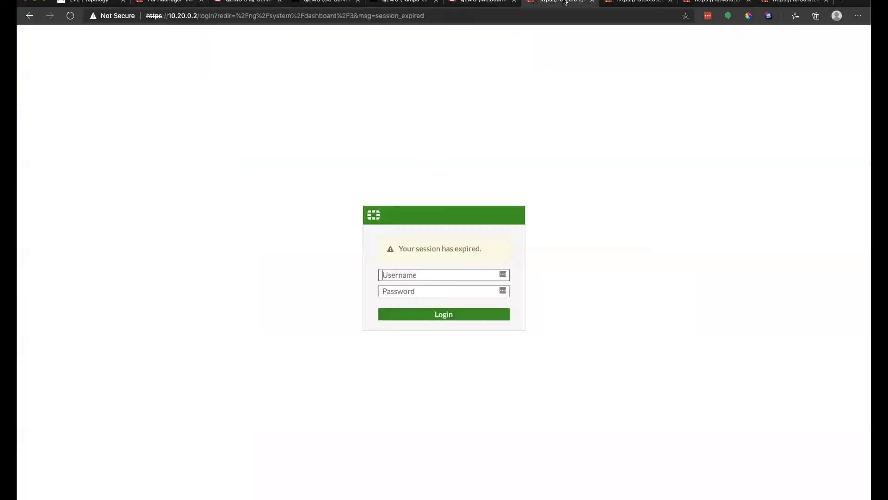
type("admin")
key("Tab")
type("admin")
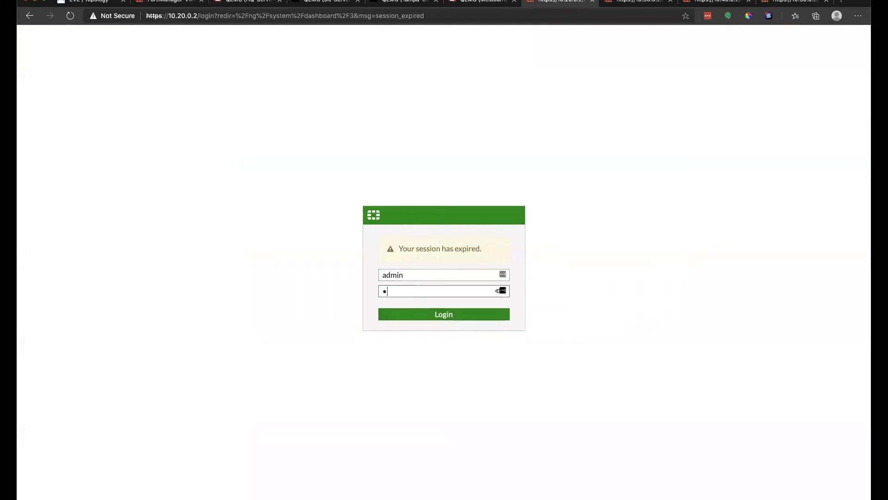
key("Return")
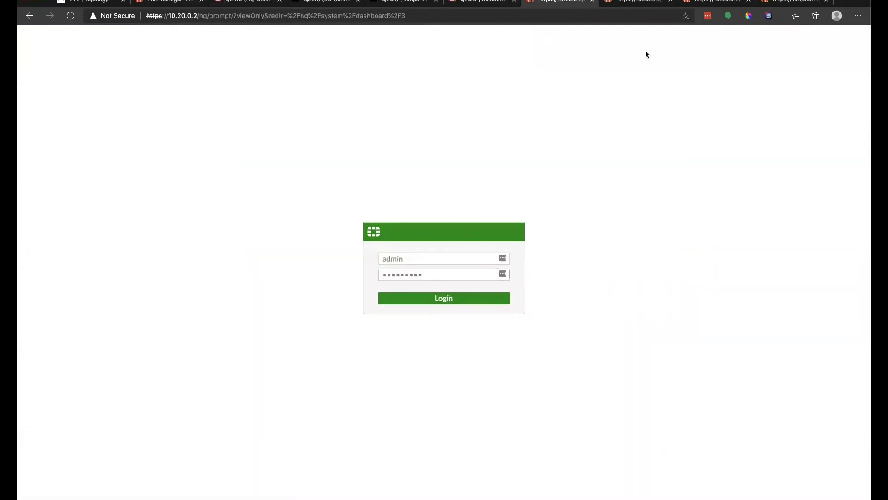
left_click(638, 1)
type("admi")
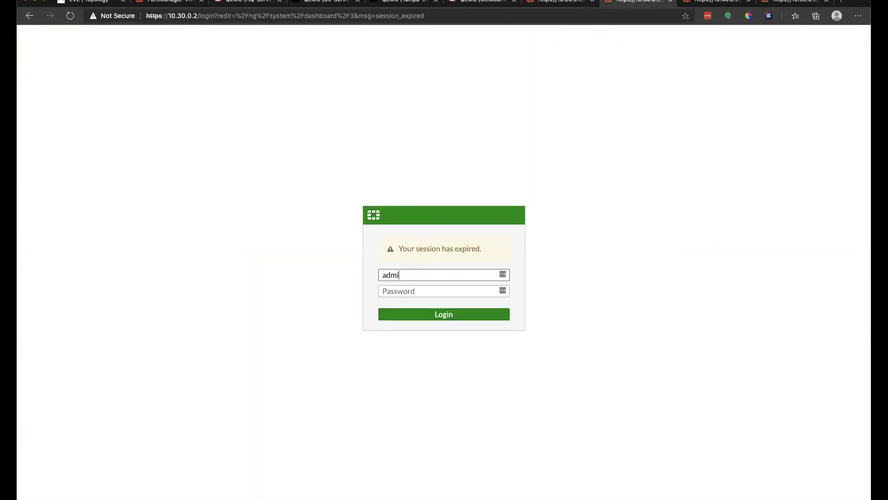
key("Tab")
type("*********")
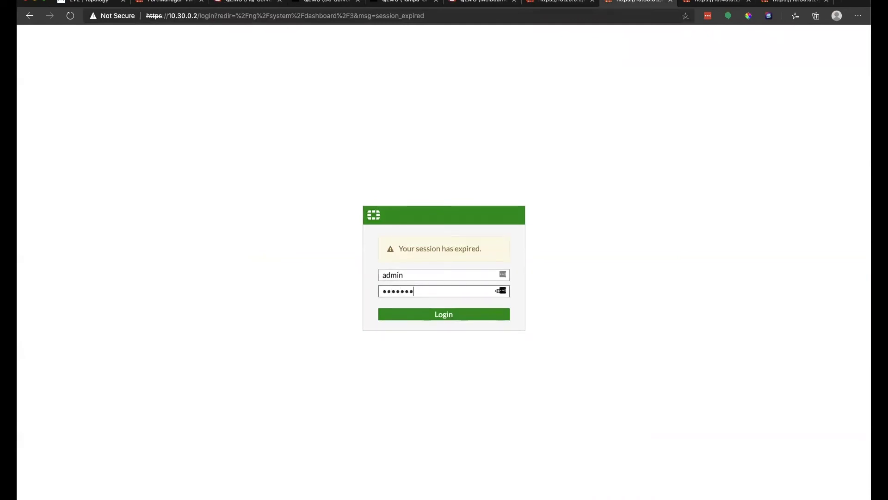
key("Return")
Sign back in to the 10.40.0.2 and 10.50.0.2 FortiGates with the admin credentials.
left_click(715, 2)
type("admin")
key("Tab")
type("*")
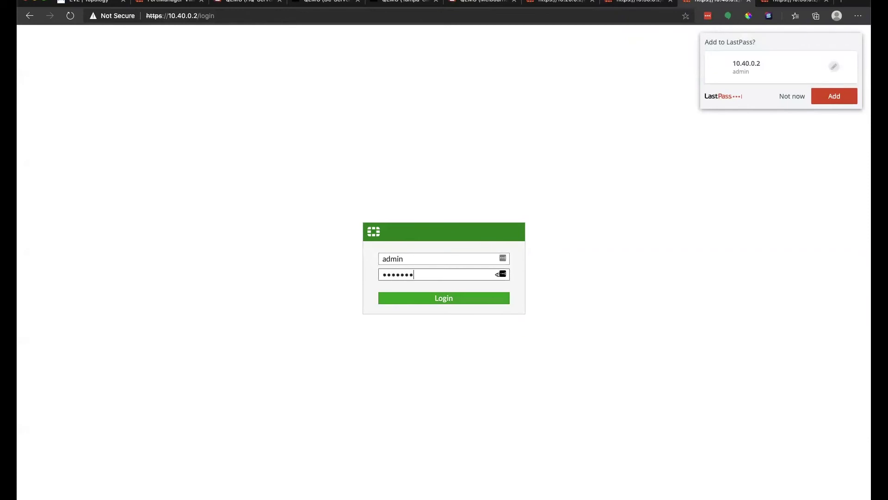
type("********")
key("Return")
key("ctrl+Tab")
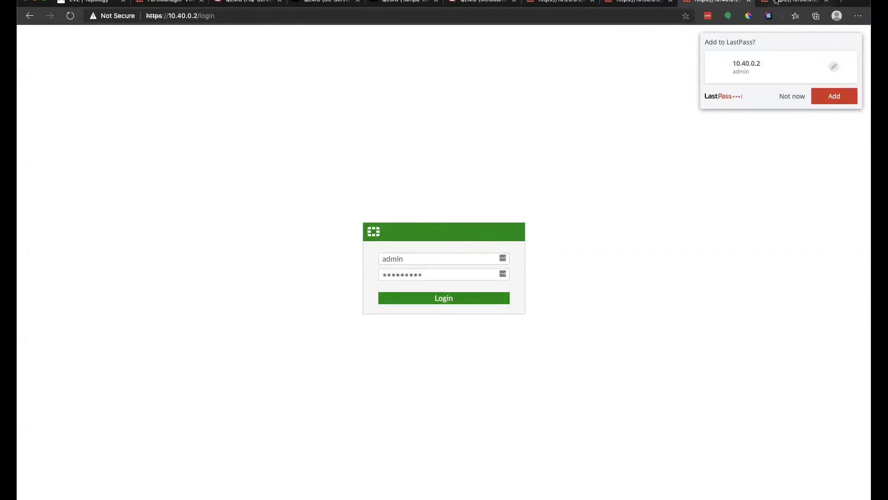
type("admin")
key("Tab")
type("*********")
key("Return")
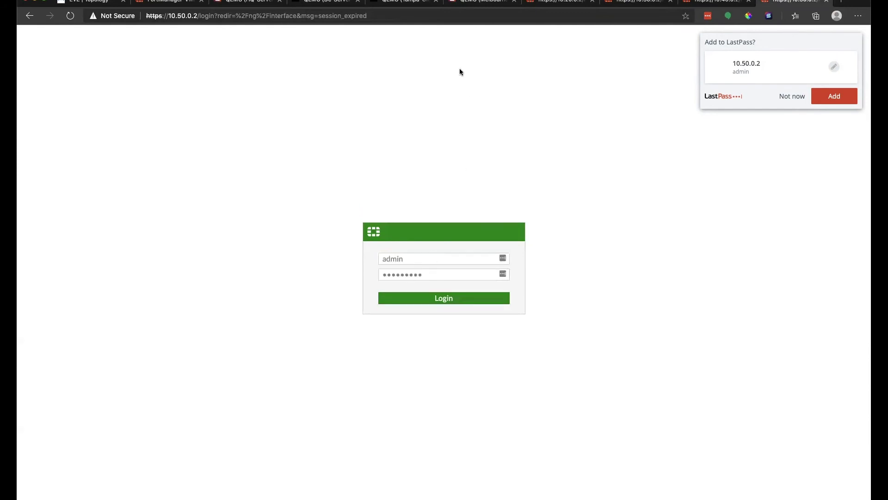
left_click(481, 2)
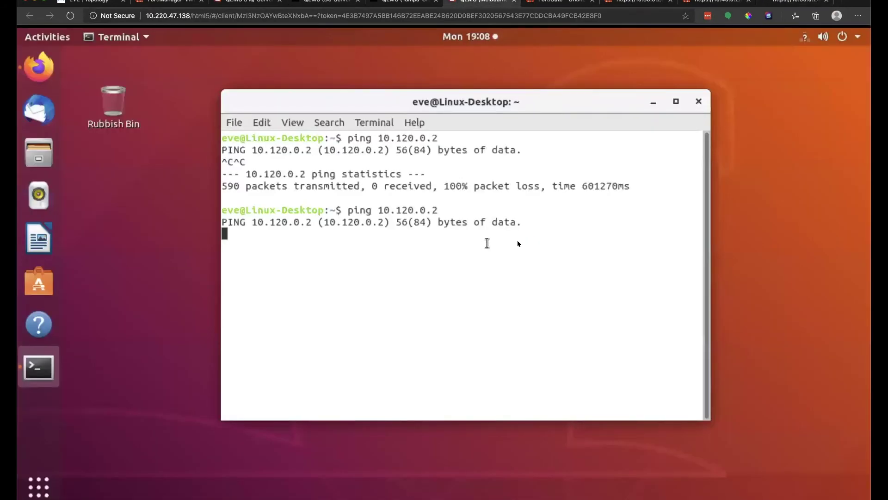
Stop the unanswered ping to 10.120.0.2, retry Wikipedia in Firefox, and return to the FortiGate web UI.
key("ctrl+c")
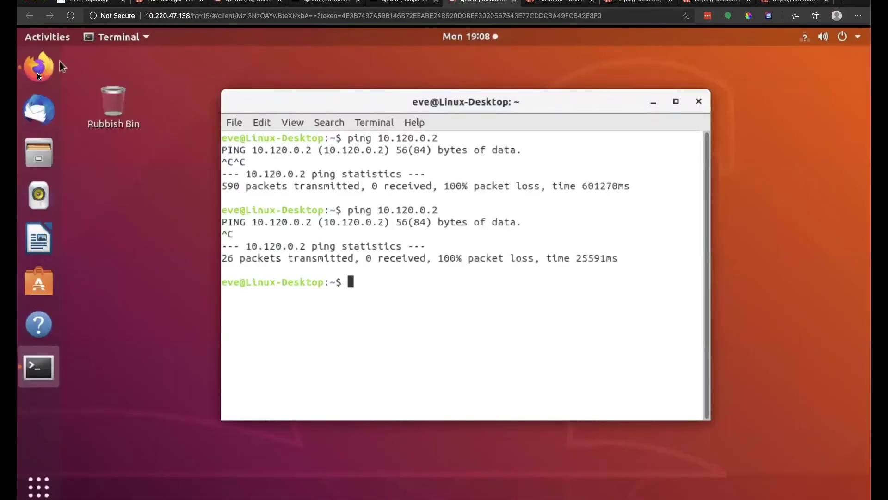
left_click(37, 72)
left_click(124, 110)
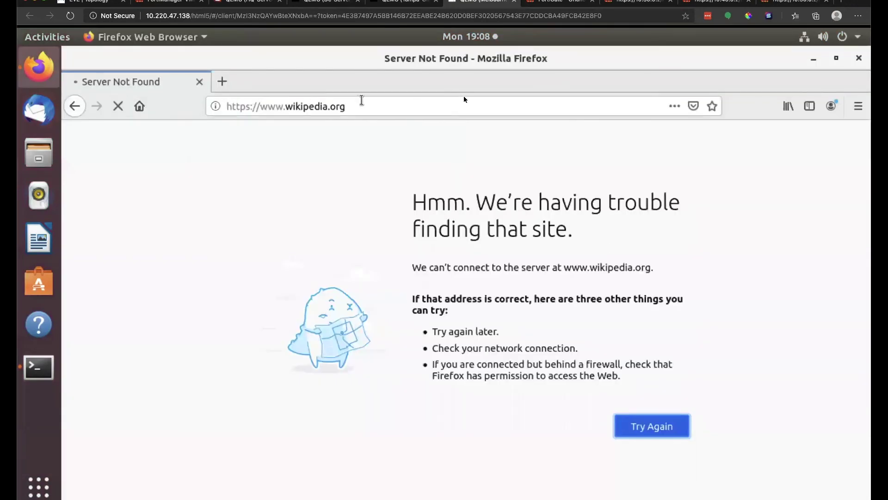
left_click(812, 59)
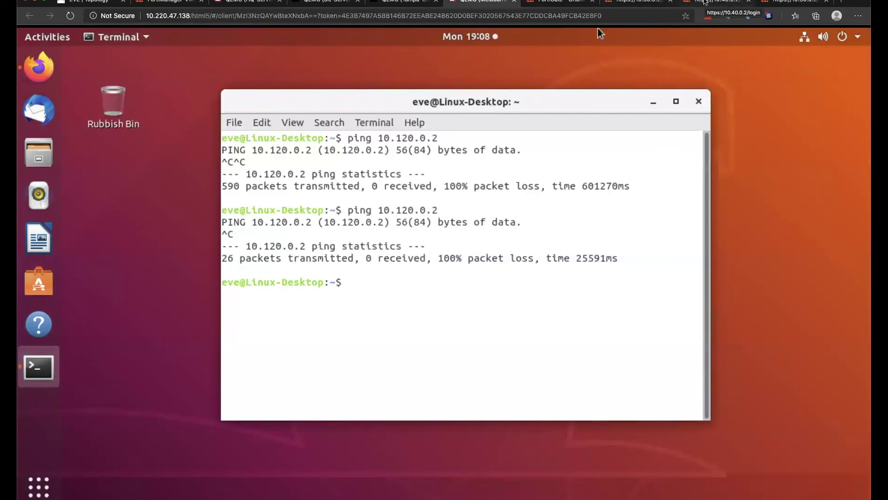
left_click(568, 6)
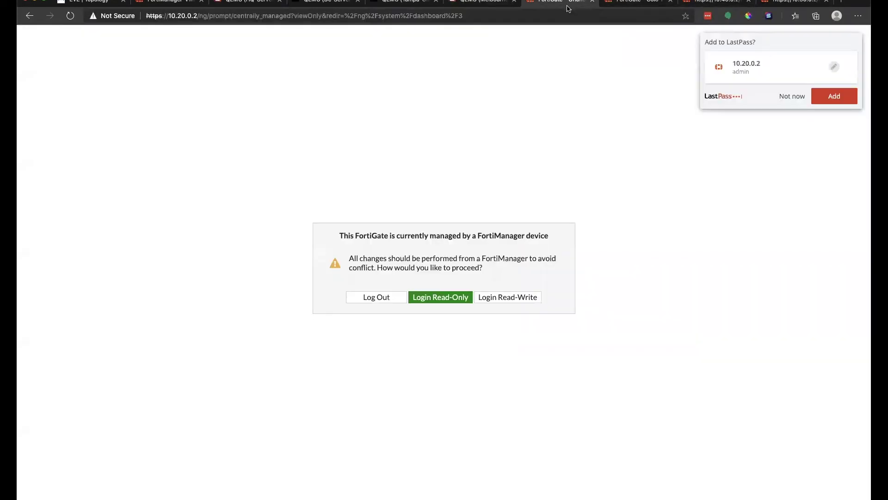
Log in to the FortiGate with read-write access and skip the setup prompt.
left_click(520, 297)
left_click(490, 317)
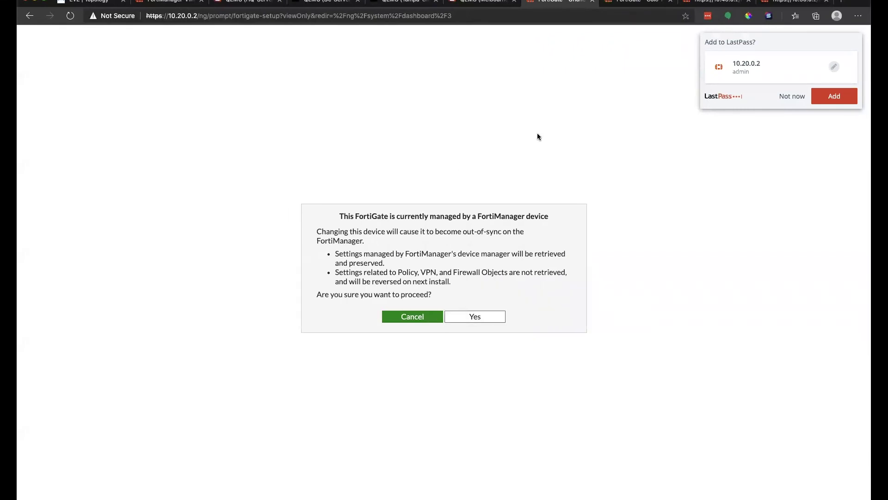
left_click(783, 96)
left_click(469, 319)
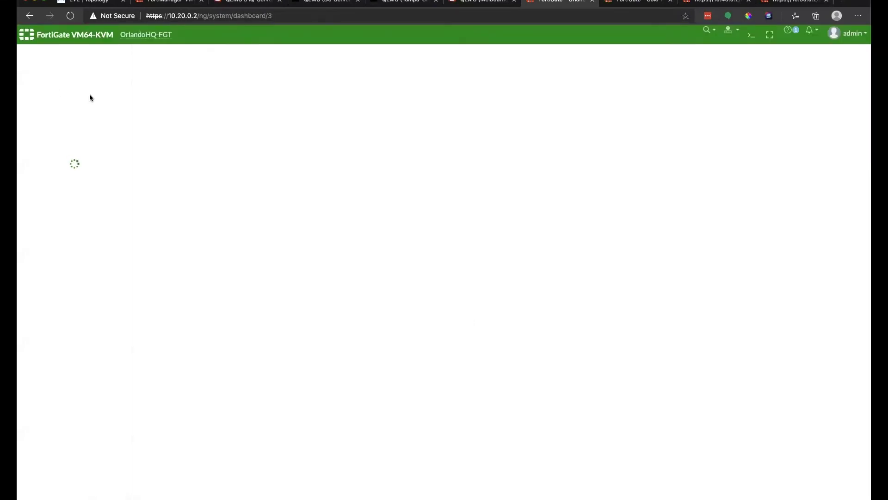
Show the firewall policy list with the sd-wan→sd-wan and port3→sd-wan groups expanded.
left_click(55, 244)
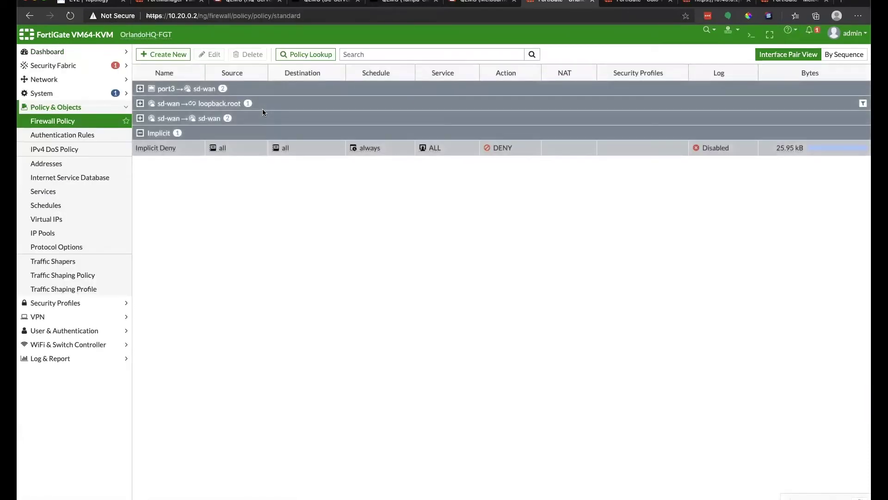
left_click(141, 119)
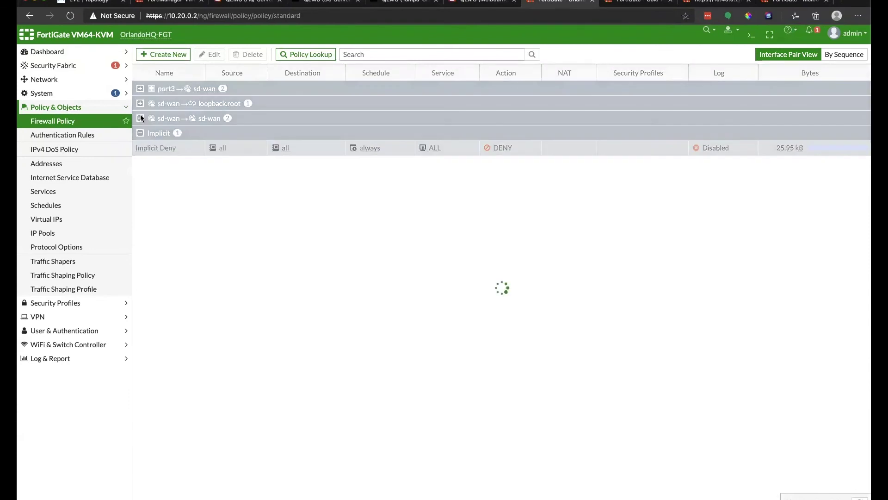
left_click(142, 89)
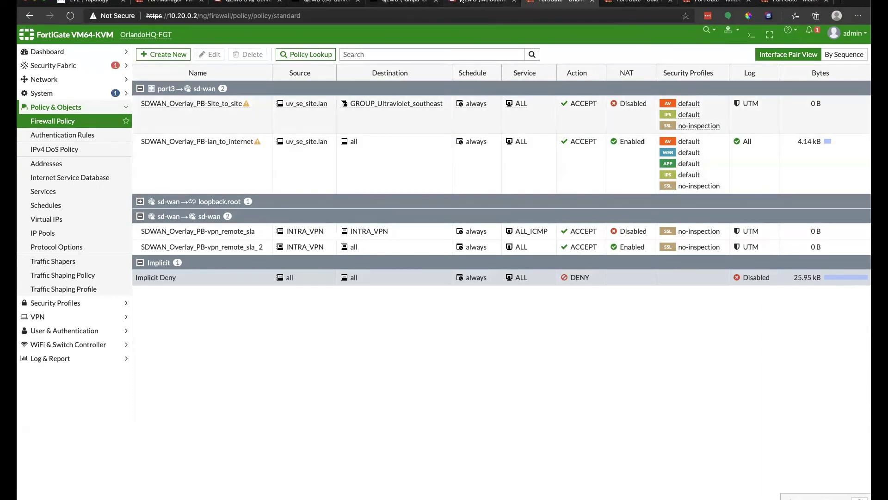
left_click(484, 2)
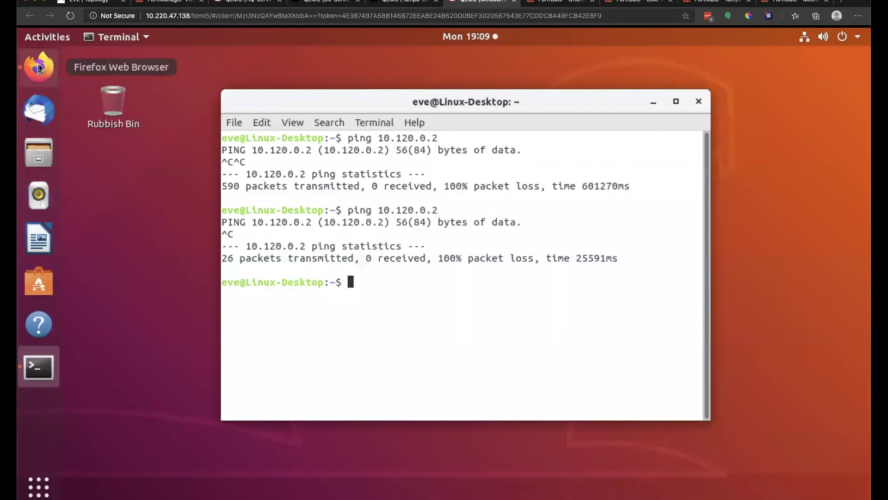
Check that Wikipedia loads, then search for 'youtube' in a new Firefox tab.
left_click(38, 67)
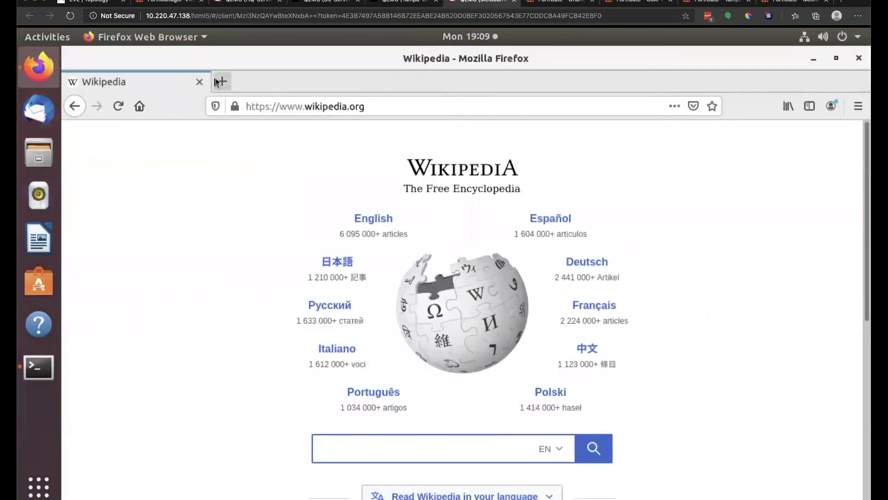
left_click(222, 81)
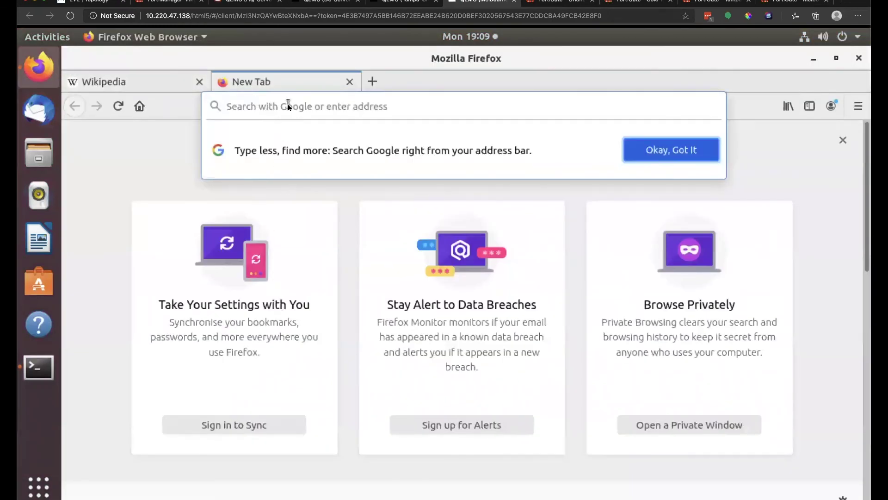
type("youteube")
key("BackSpace")
key("BackSpace")
key("BackSpace")
key("BackSpace")
type("ube")
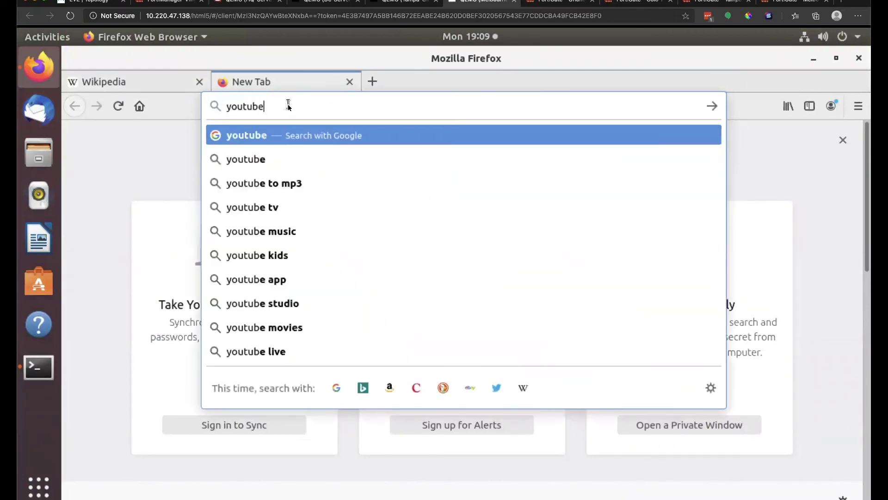
key("Return")
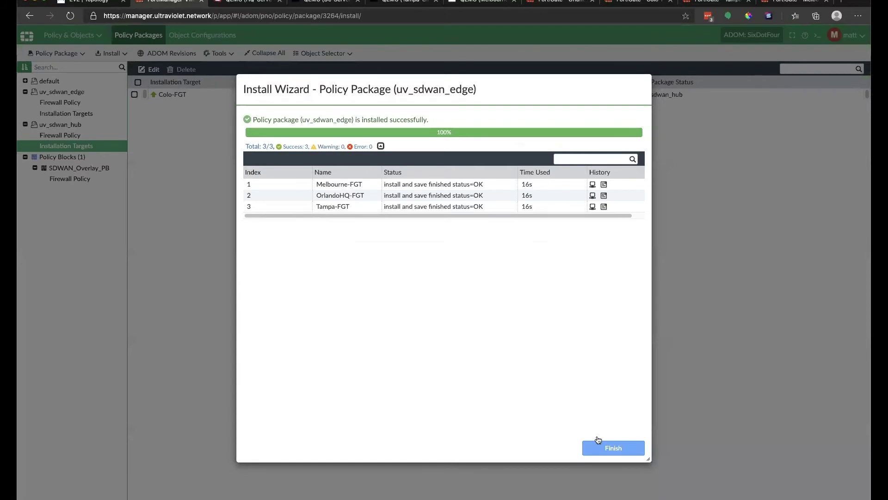
left_click(598, 440)
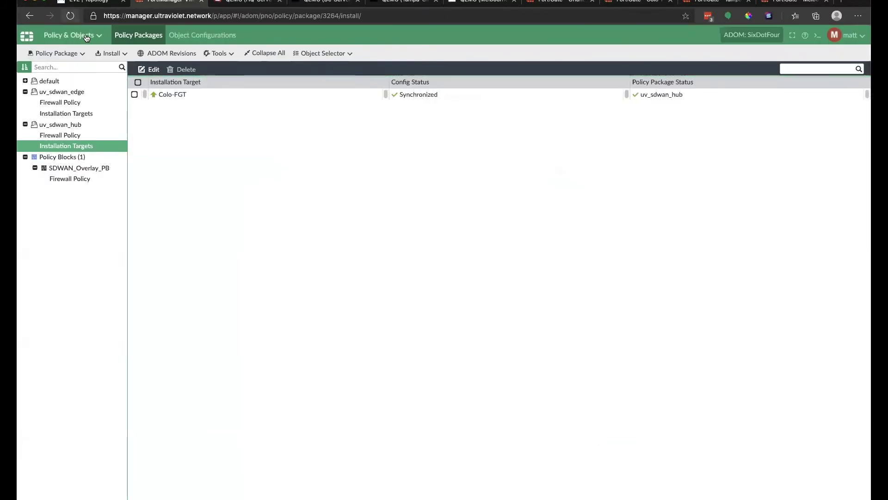
Clone Reverse the Site_to_site rule in the SDWAN_Overlay_PB firewall policies.
left_click(72, 36)
left_click(353, 360)
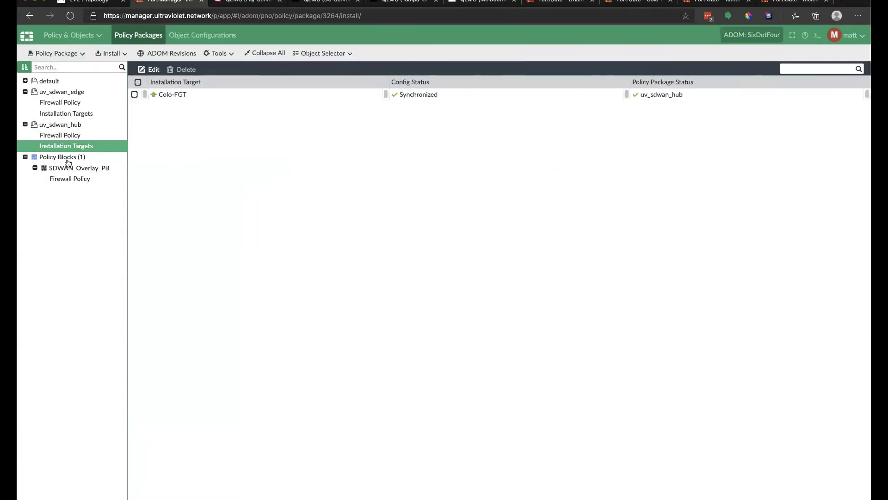
left_click(69, 179)
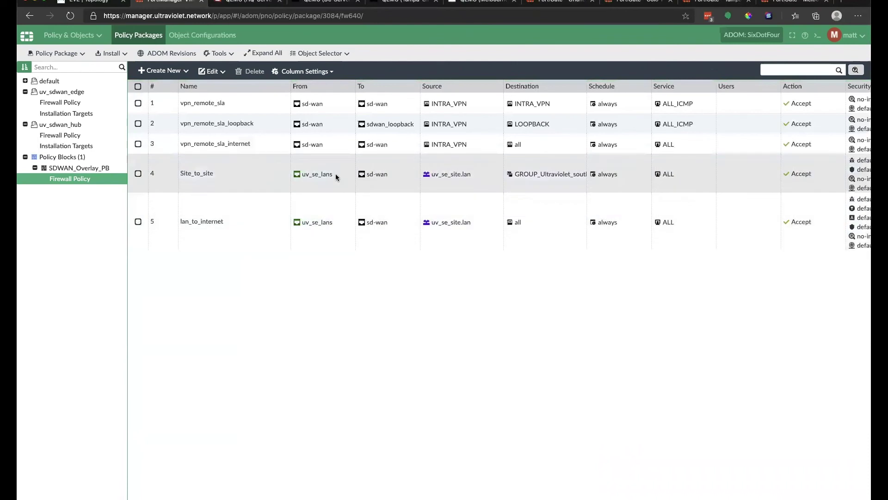
left_click(139, 174)
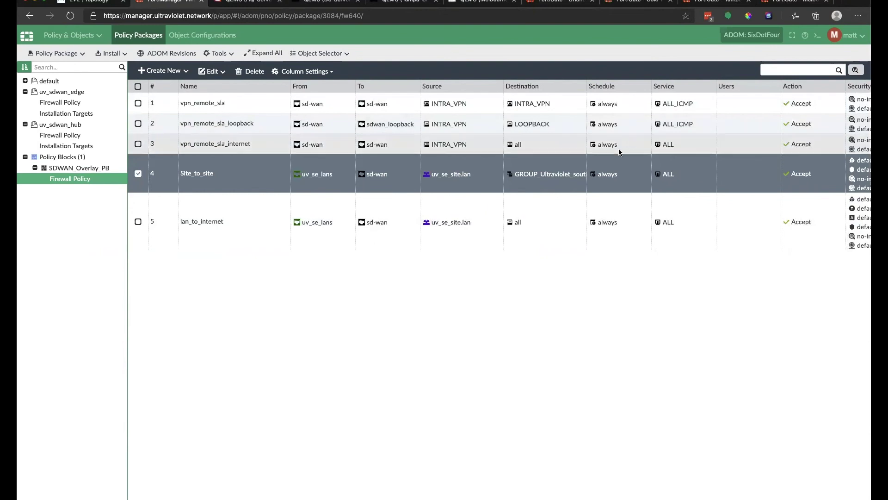
right_click(271, 168)
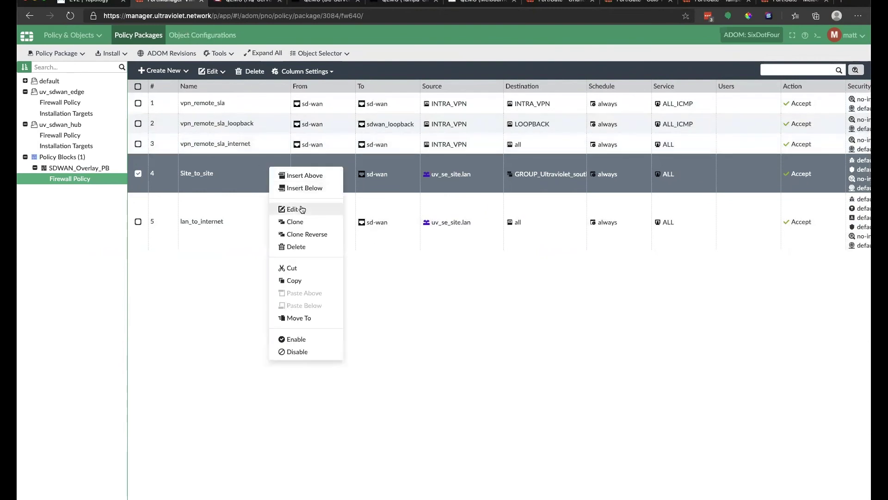
left_click(302, 233)
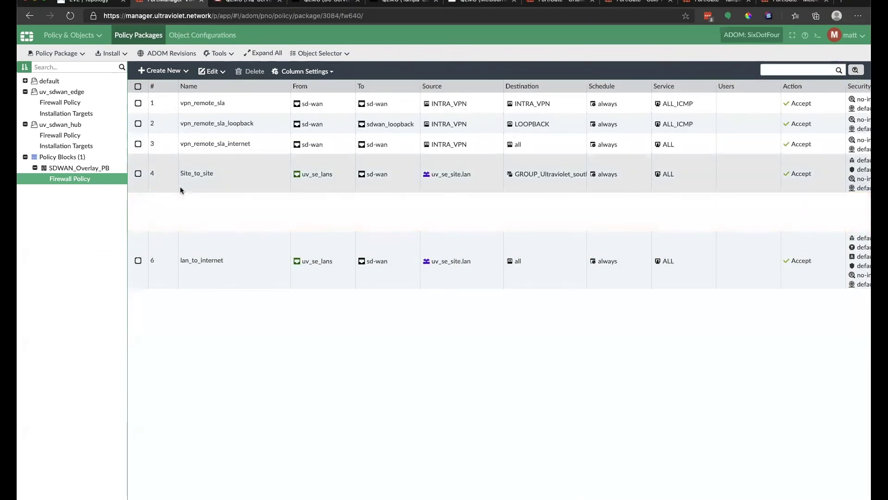
left_click(281, 175)
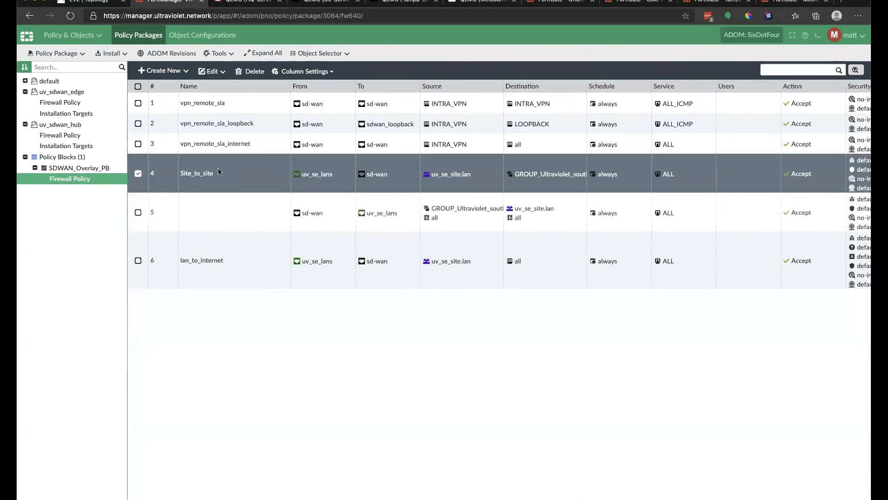
Rename the original Site_to_site rule to Site_to_site_outbound.
double_click(241, 172)
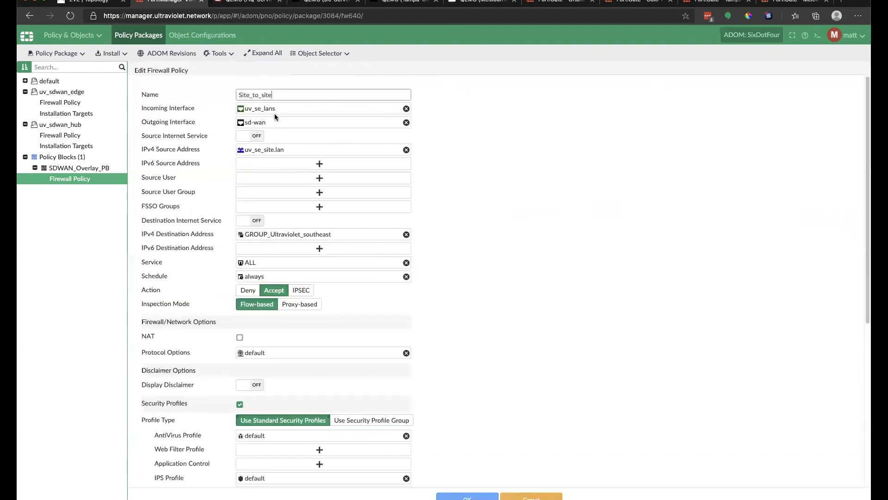
type("_outbound")
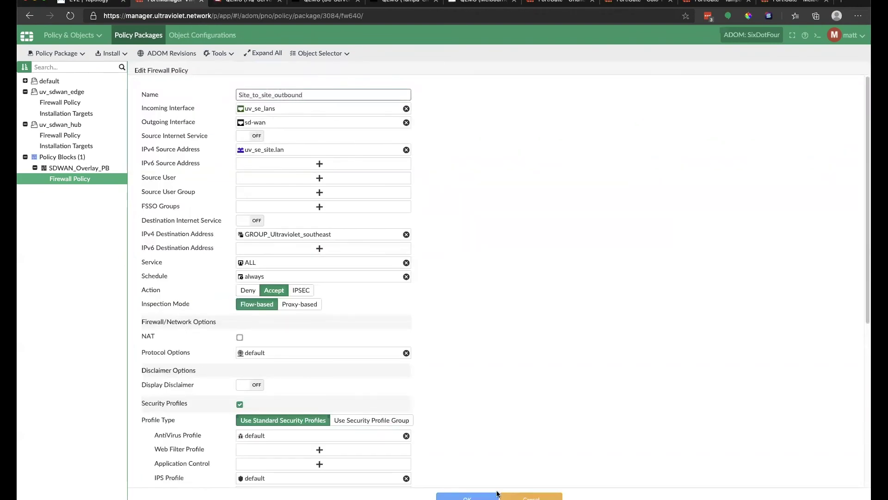
left_click(496, 495)
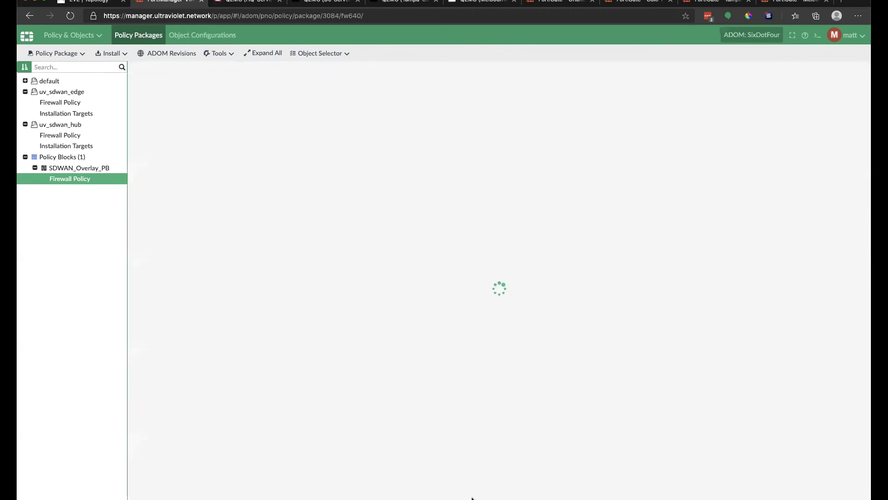
Name the reversed sd-wan to uv_se_lans rule Site_to_site_inbound and save it.
right_click(251, 214)
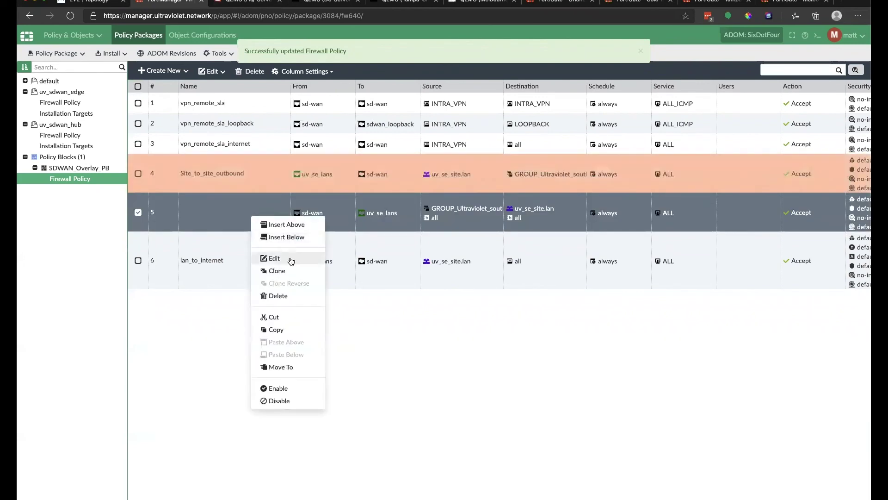
left_click(277, 257)
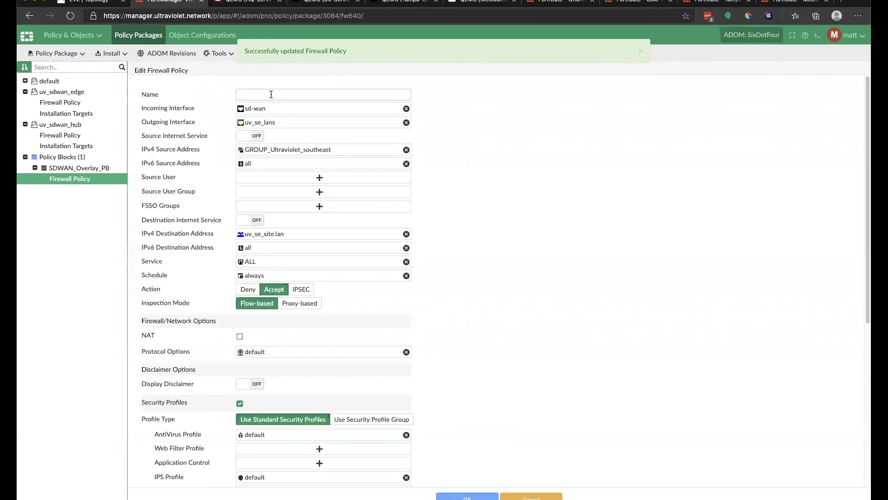
left_click(271, 94)
type("S")
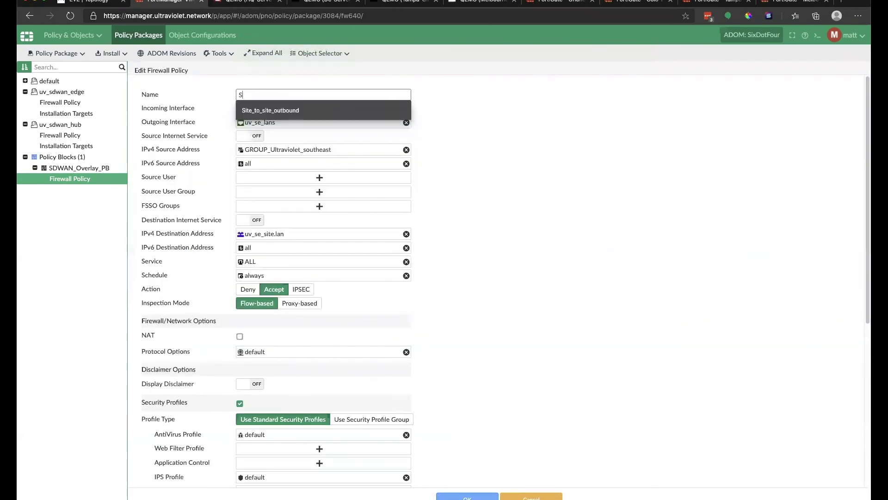
type("ite_to")
key("Down")
key("BackSpace")
key("Down")
key("Return")
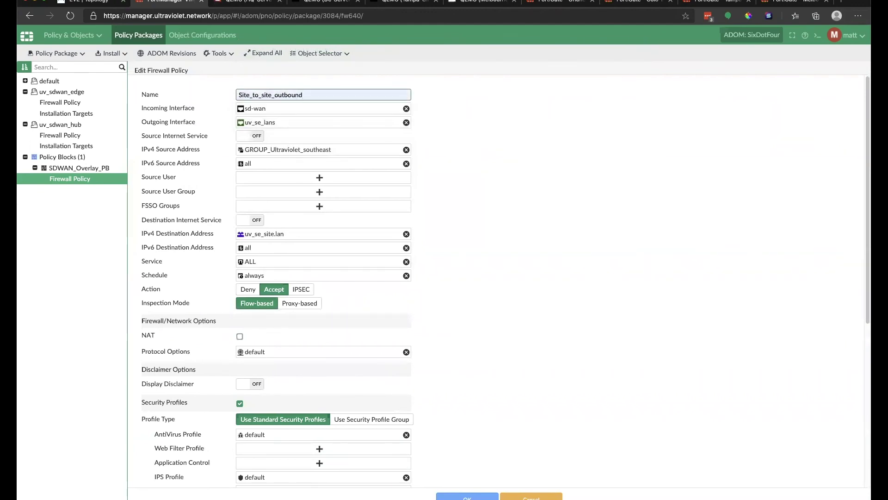
key("BackSpace")
key("BackSpace")
key("BackSpace")
type("in")
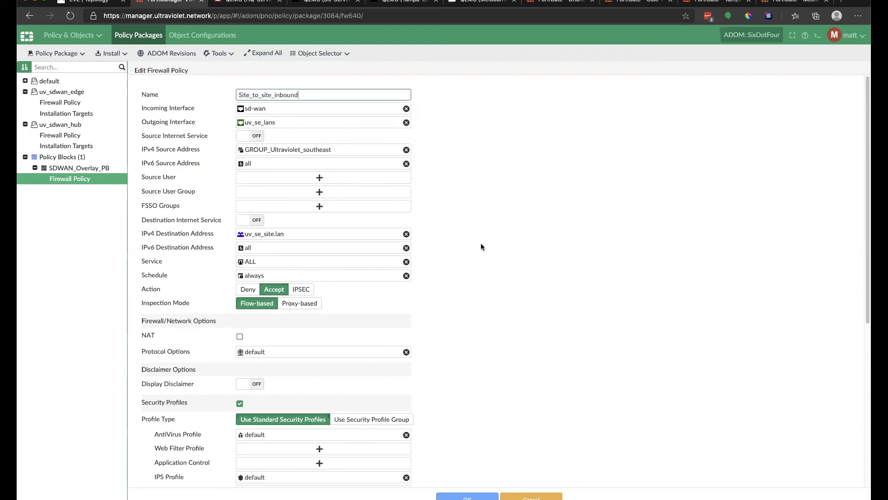
scroll(267, 308, "down", 5)
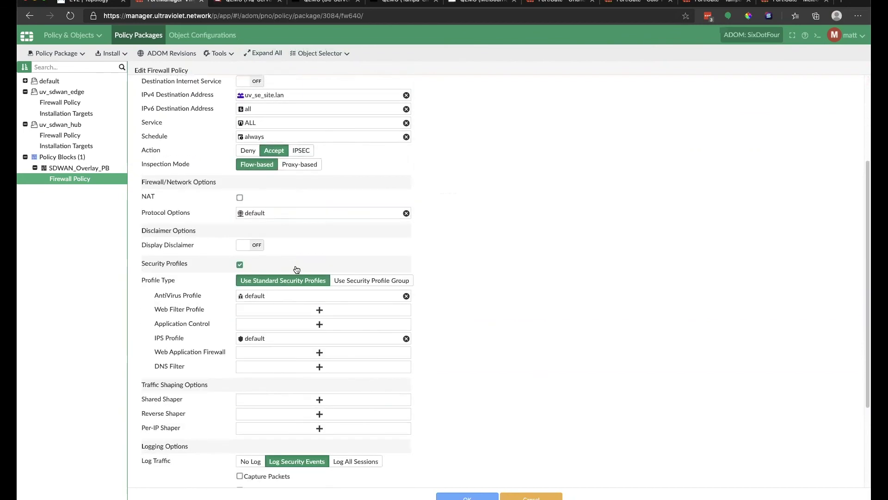
scroll(265, 215, "up", 3)
scroll(269, 209, "up", 1)
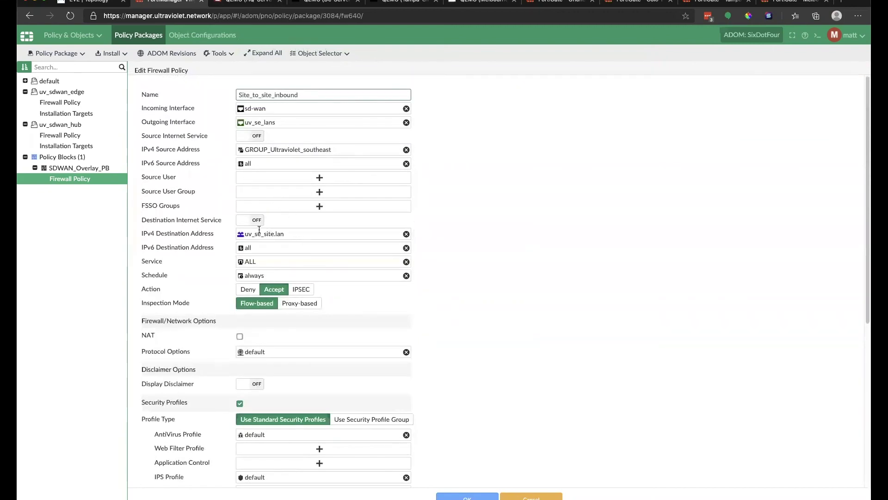
mouse_move(268, 234)
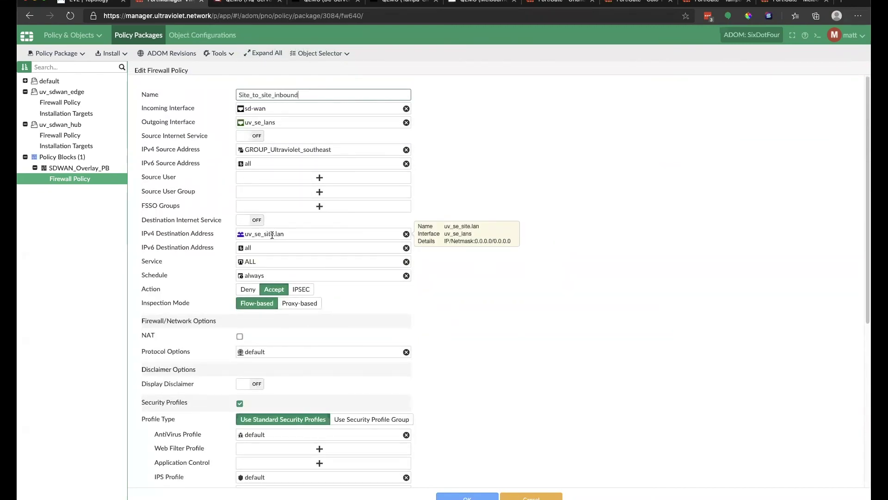
left_click(467, 496)
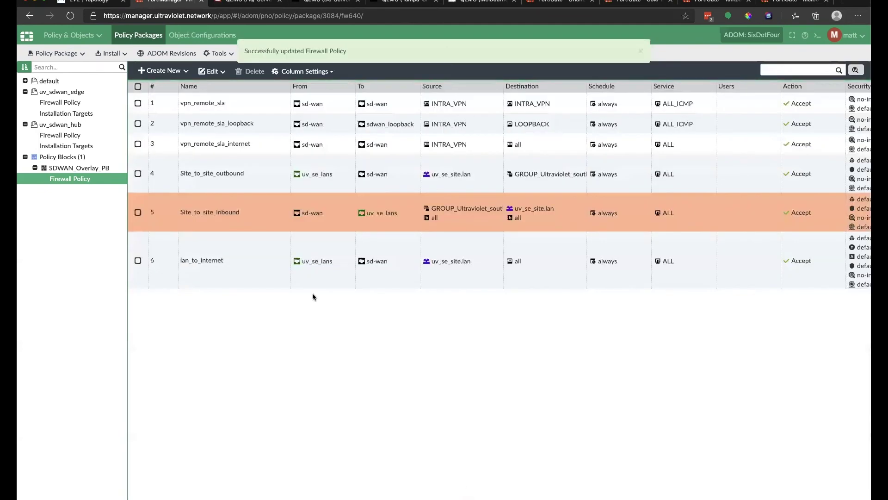
Run the Install Wizard for uv_sdwan_edge with all three FortiGates kept selected.
left_click(112, 55)
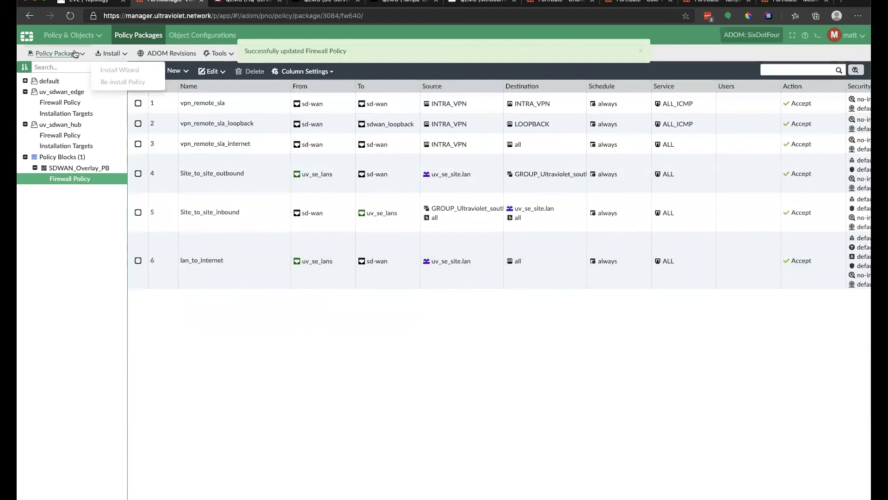
left_click(102, 54)
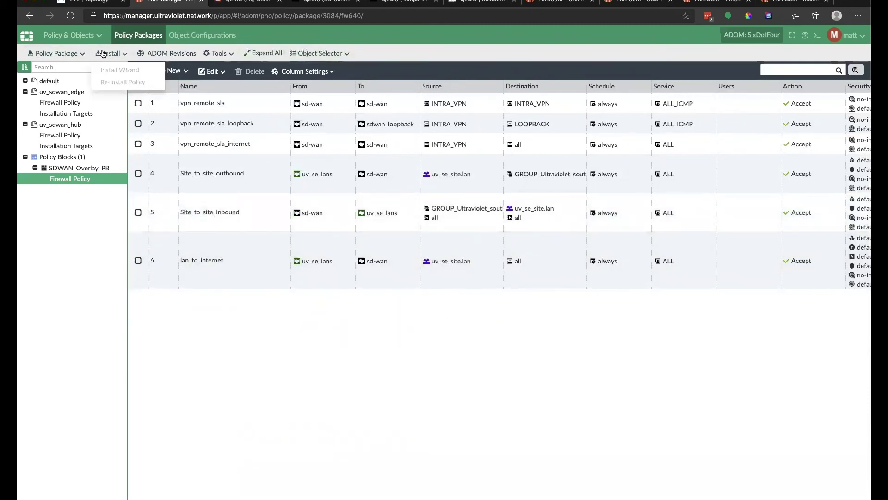
left_click(66, 125)
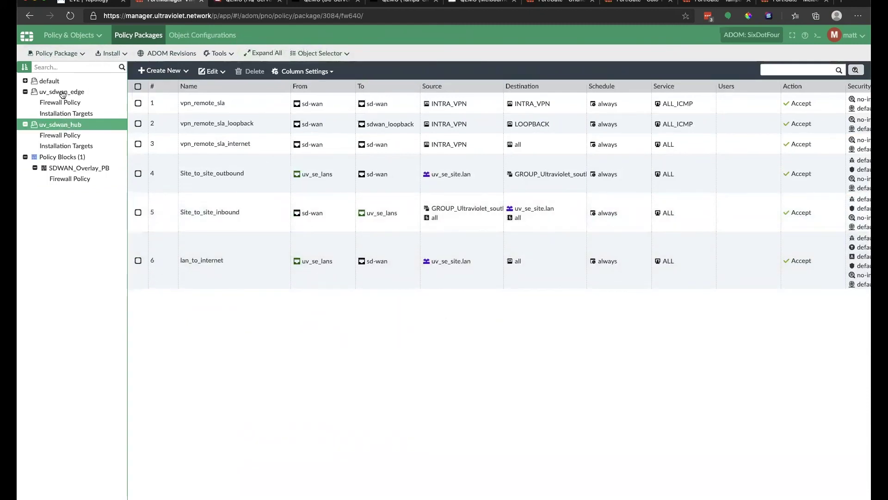
left_click(62, 94)
left_click(111, 54)
left_click(130, 71)
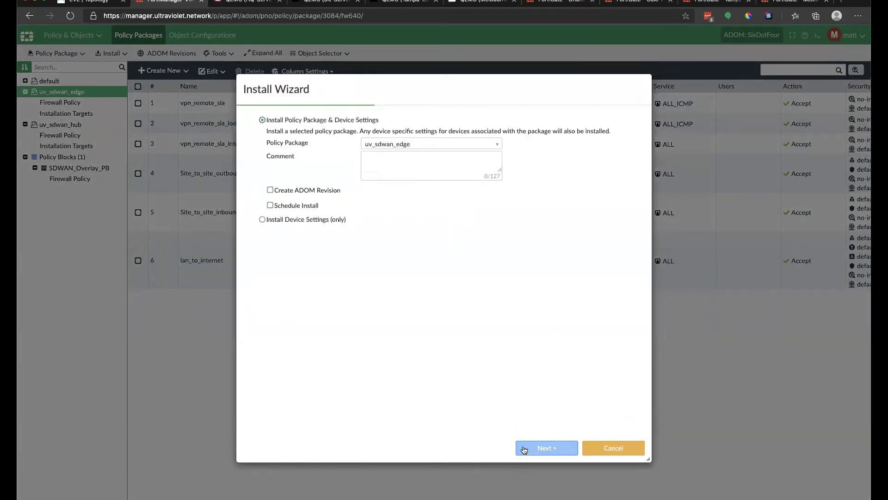
left_click(546, 448)
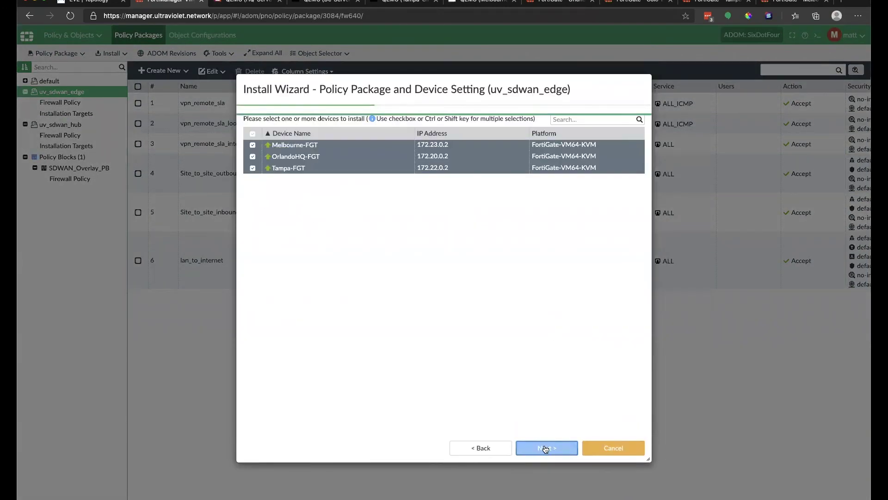
left_click(546, 448)
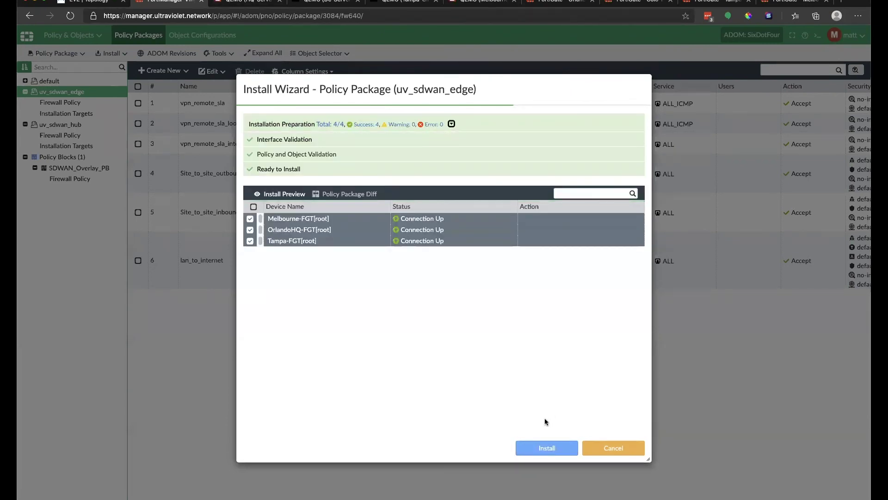
left_click(547, 446)
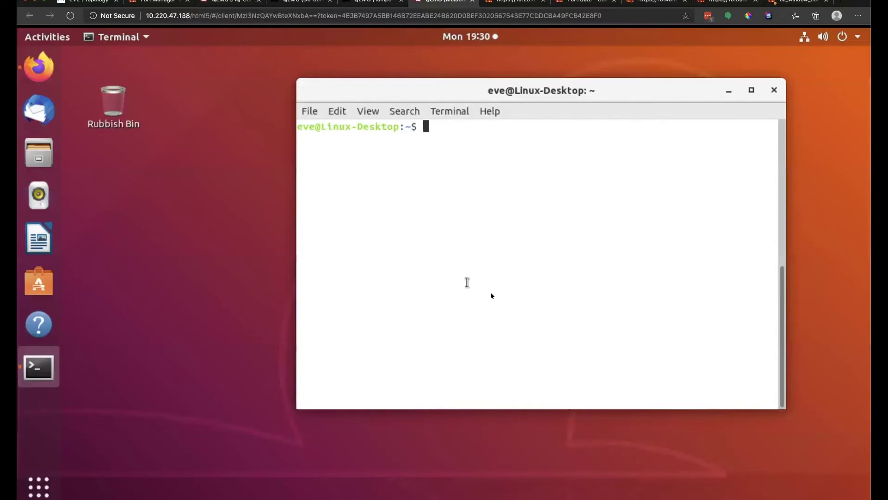
Rerun the ping to 10.120.0.2 until it succeeds, then check the client's addresses with ip addr.
type("clear")
key("Return")
key("Up")
key("Up")
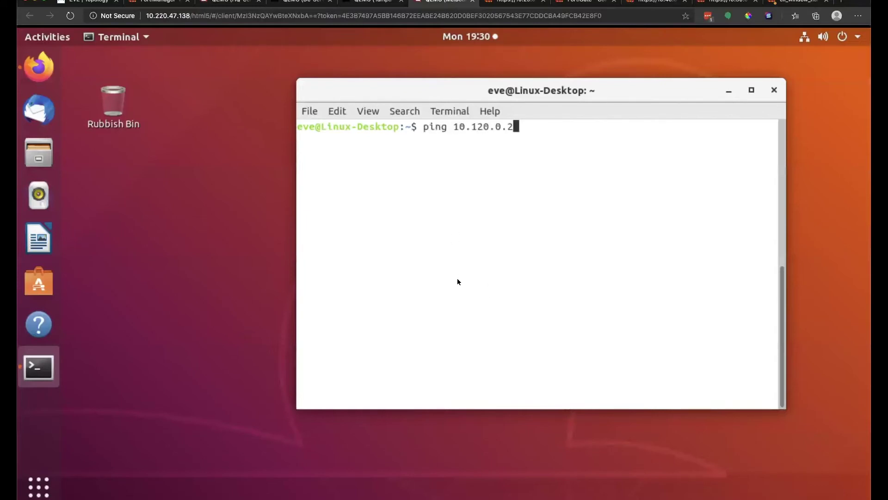
key("Return")
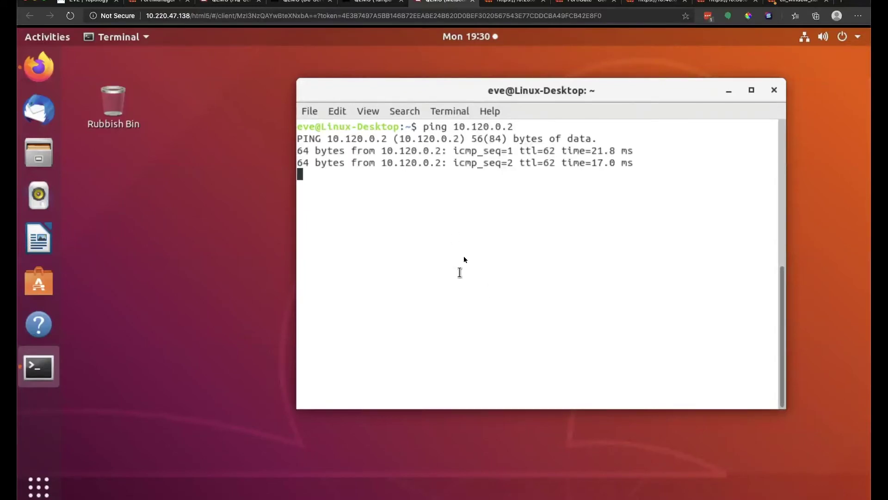
key("ctrl+c")
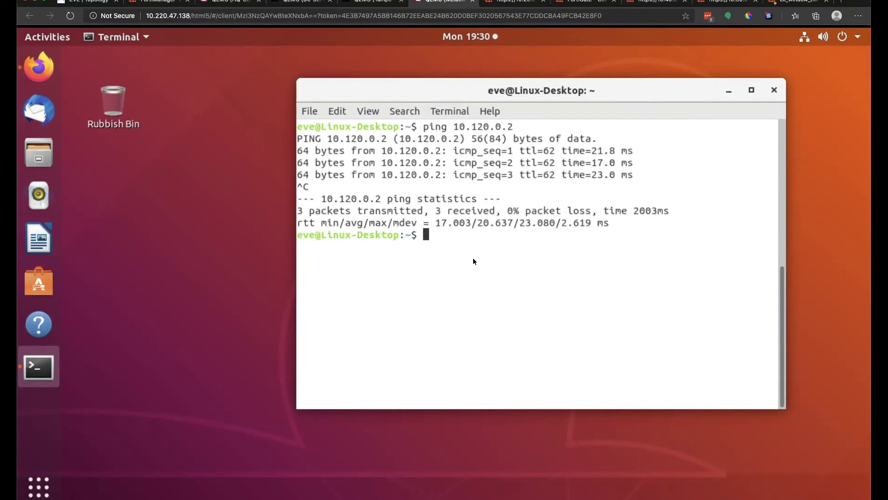
type("ip addr")
key("Return")
key("Return")
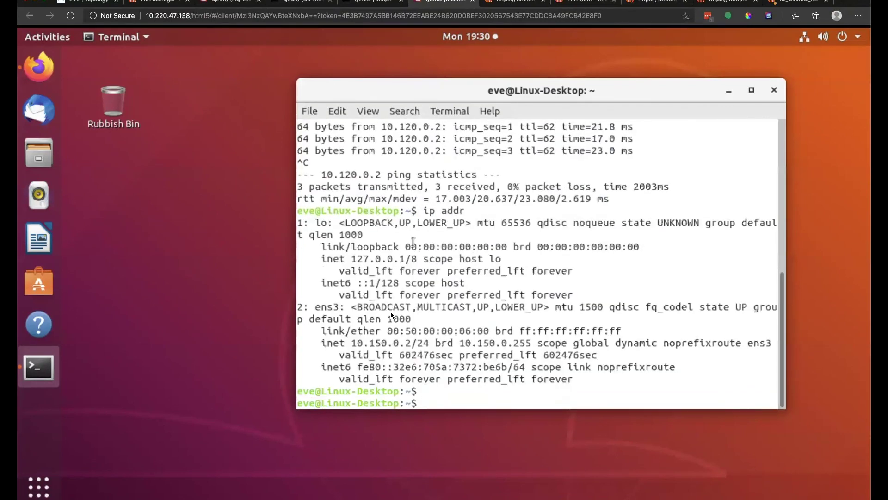
left_click_drag(393, 330, 350, 342)
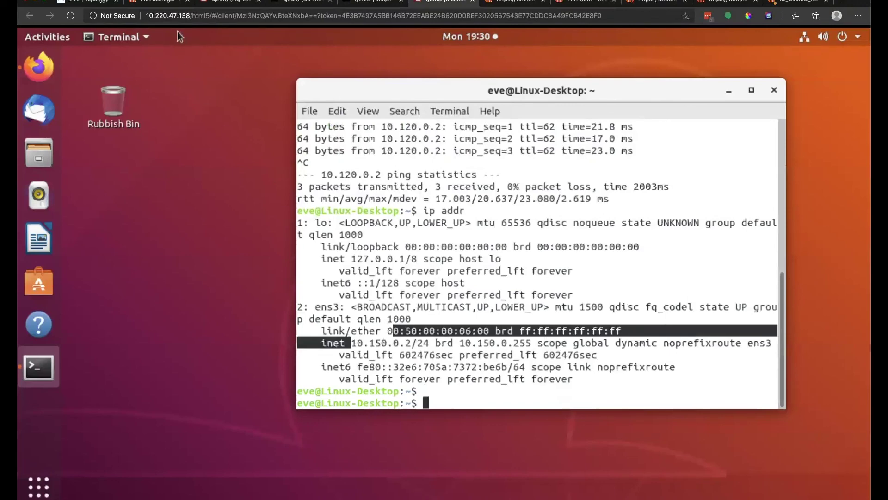
left_click(109, 2)
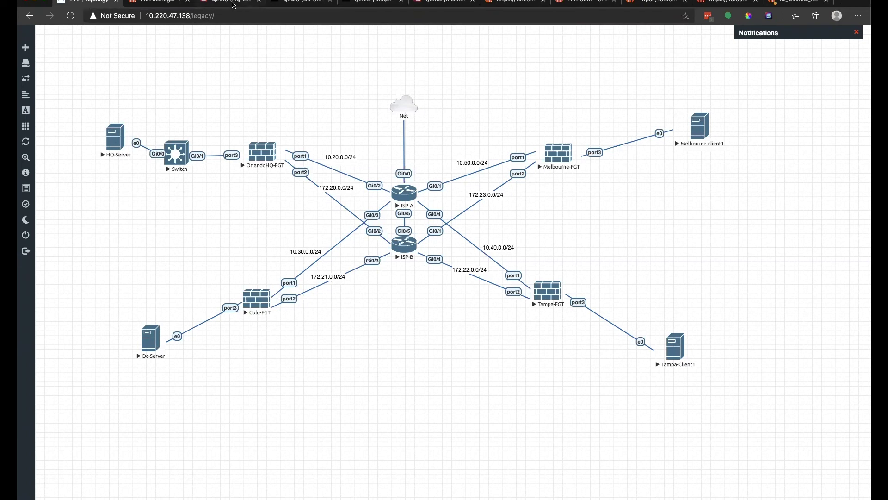
On the HQ server, try 'sudo apt install httpd' and enter the sudo password.
left_click(232, 3)
type("apd insta")
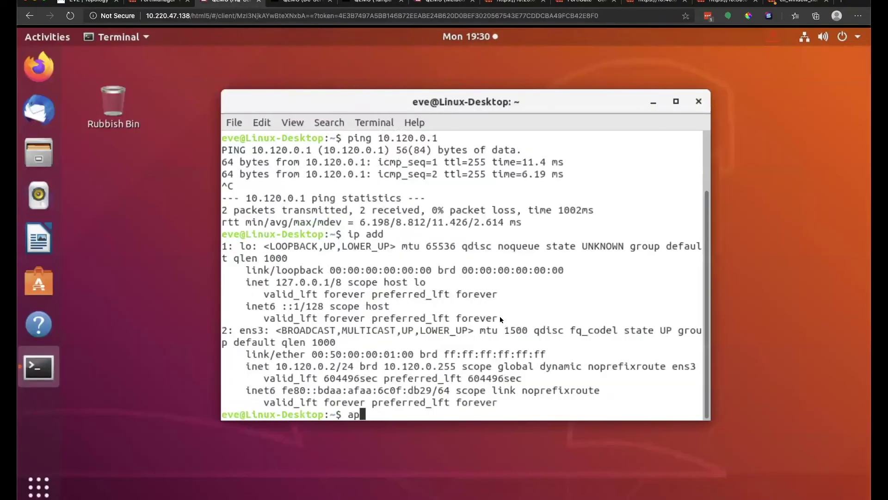
key("BackSpace")
key("BackSpace")
key("BackSpace")
key("BackSpace")
key("BackSpace")
key("BackSpace")
key("BackSpace")
key("BackSpace")
key("BackSpace")
type("sudo apt install a")
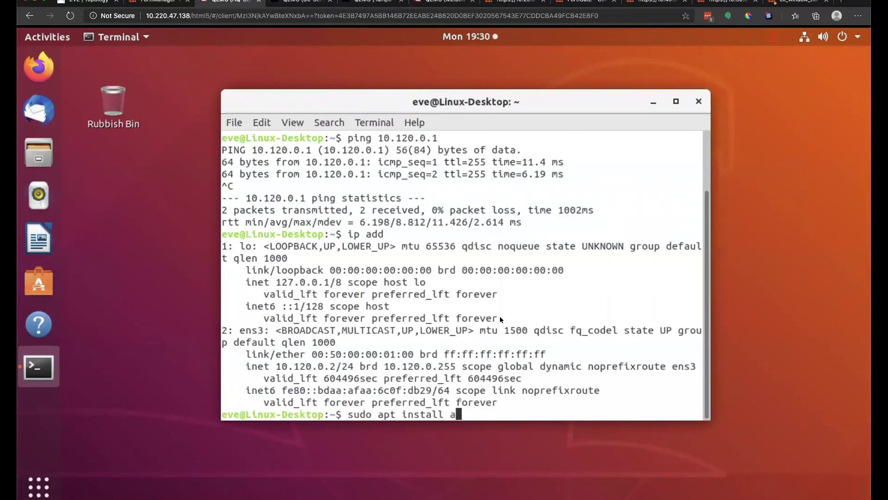
key("BackSpace")
type("httpd")
key("Return")
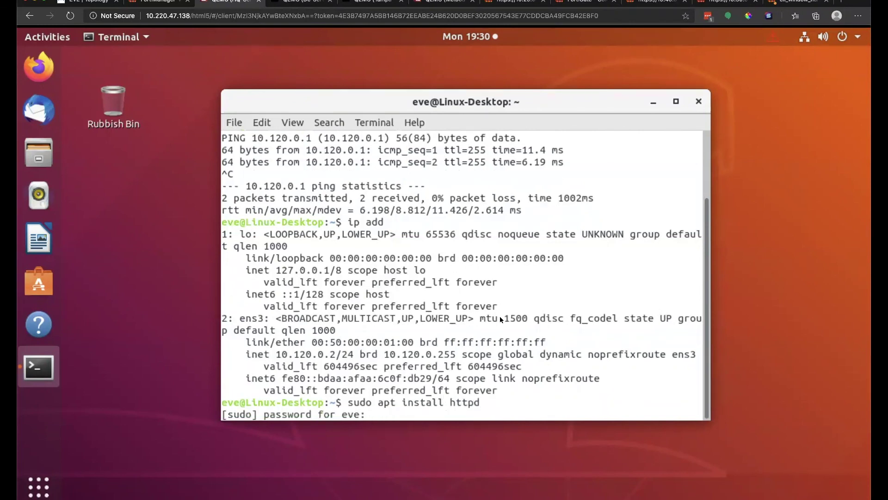
key("Return")
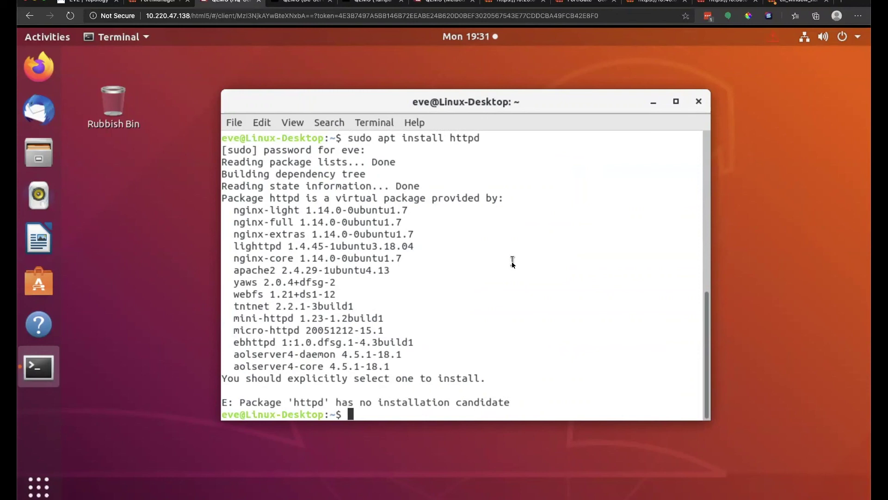
Run 'sudo apt install apache2' and confirm the install with y.
key("Up")
key("BackSpace")
key("BackSpace")
key("BackSpace")
key("BackSpace")
key("BackSpace")
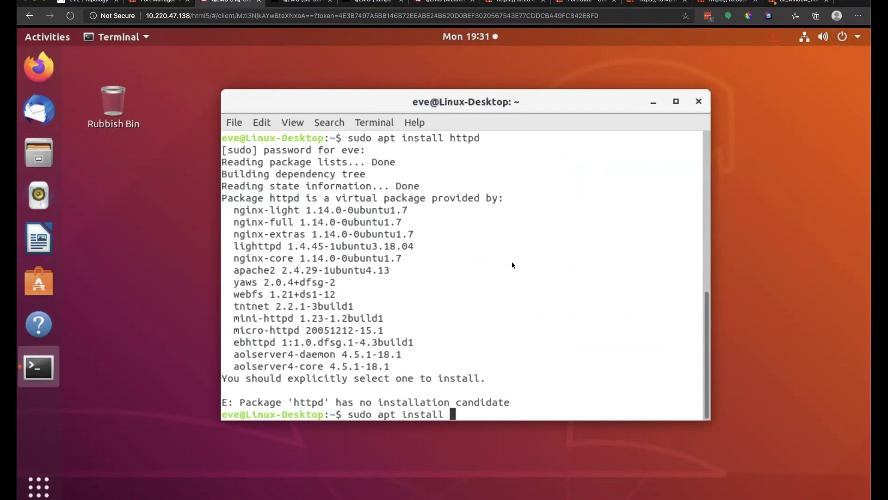
type("apache2")
key("Return")
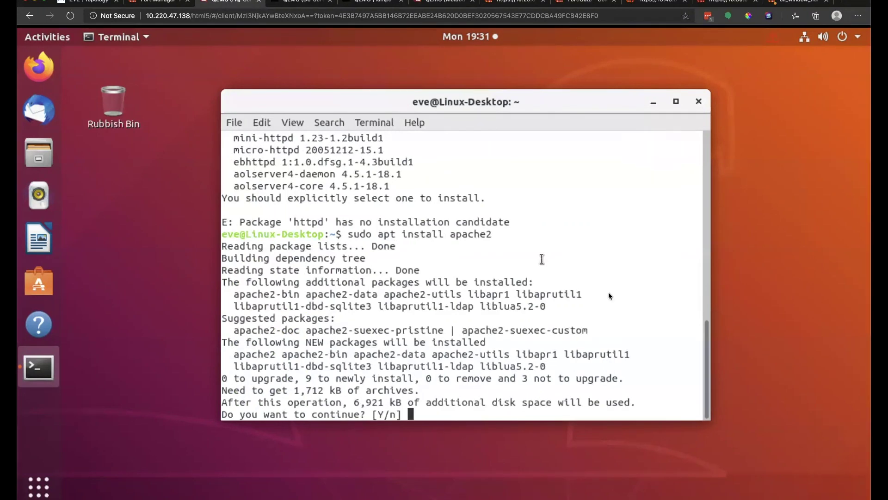
type("y")
key("Return")
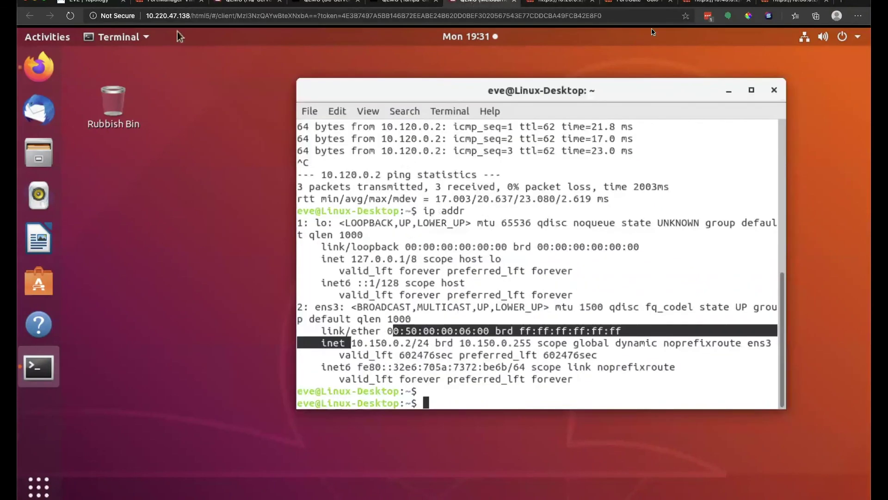
Look through the open FortiGate pages and the Melbourne client's terminal.
left_click(721, 1)
left_click(721, 2)
left_click(640, 1)
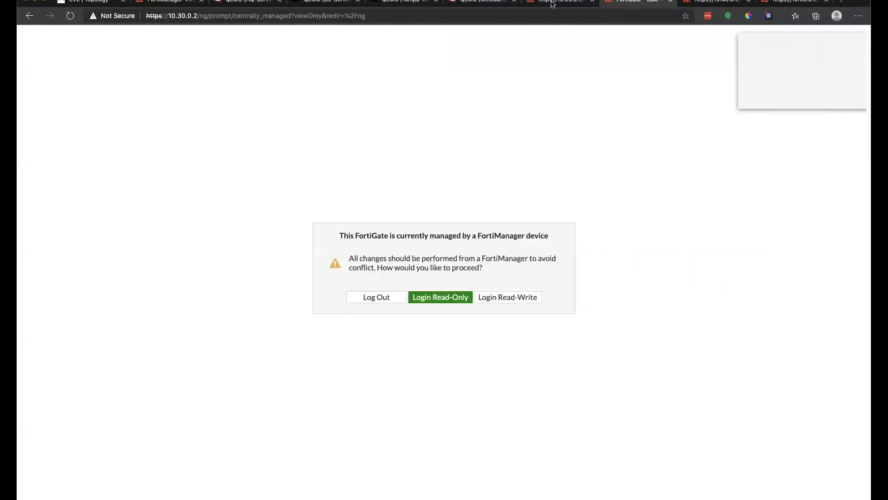
left_click(560, 1)
left_click(481, 1)
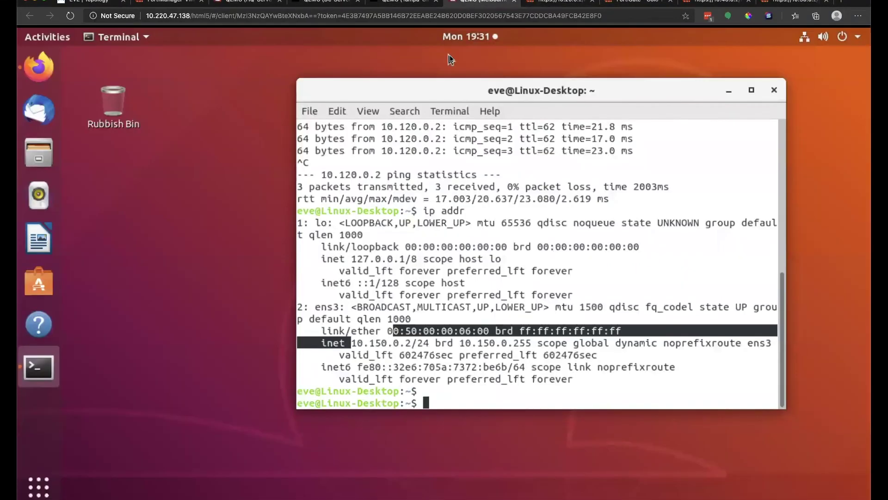
Install the uv_sdwan_hub package on Colo-FGT and monitor its progress.
left_click(160, 2)
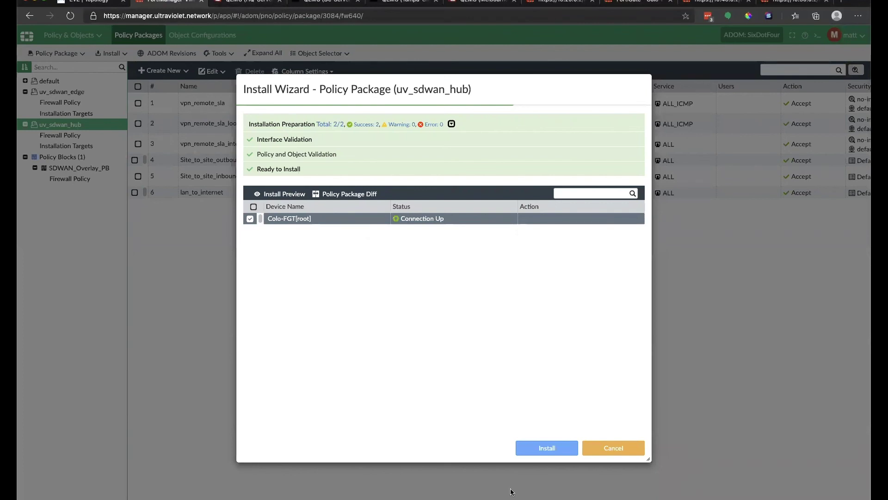
left_click(561, 447)
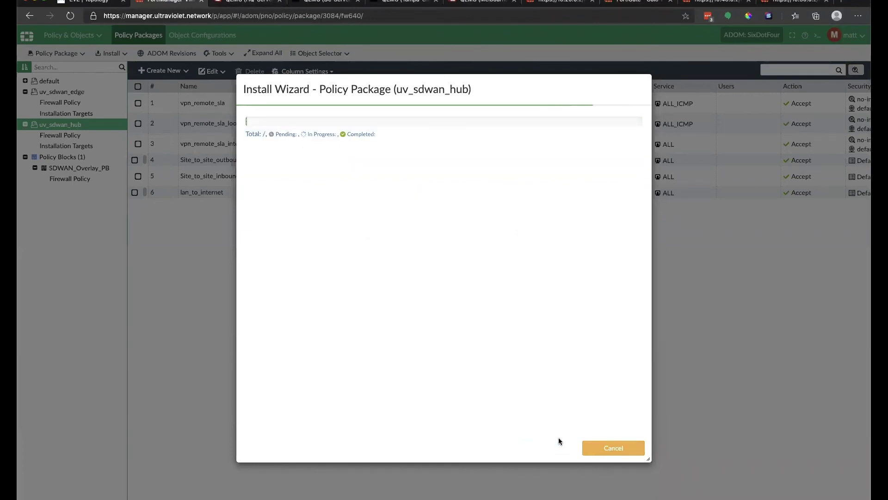
left_click(250, 3)
left_click(167, 3)
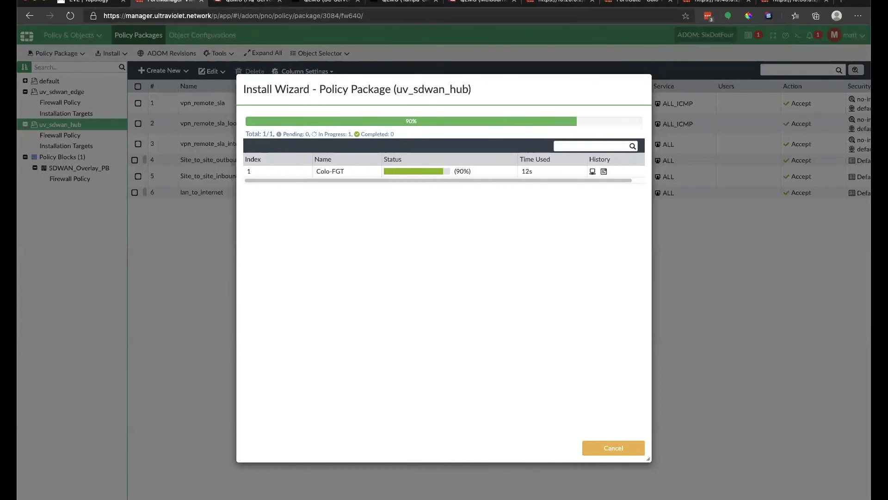
left_click(237, 2)
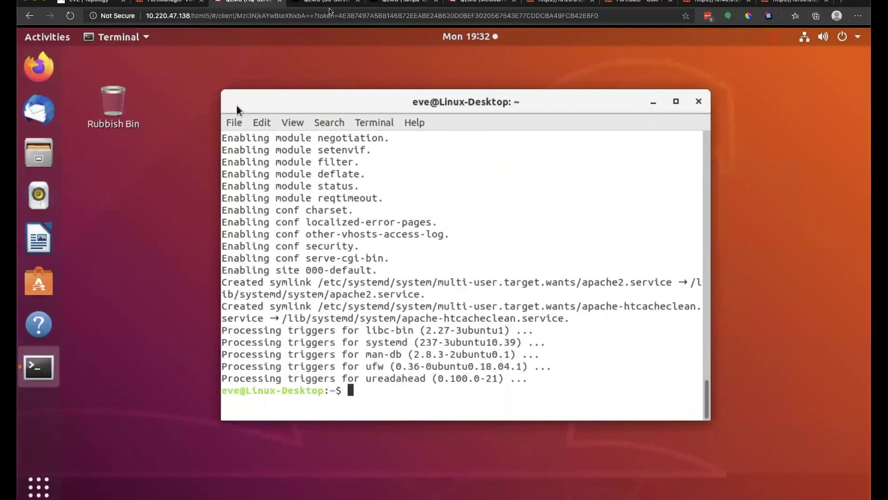
left_click(493, 2)
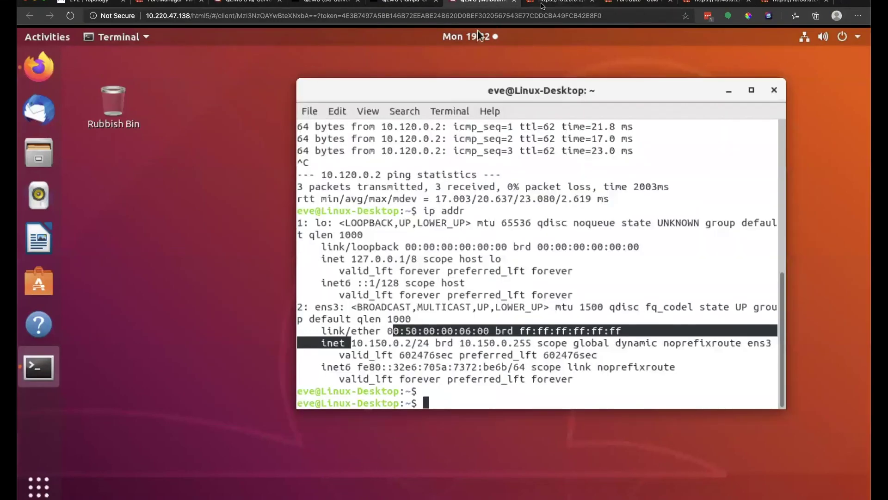
Load the Apache2 'It works!' page from 10.120.0.2 in the client's Firefox, then return to the EVE topology.
left_click(20, 63)
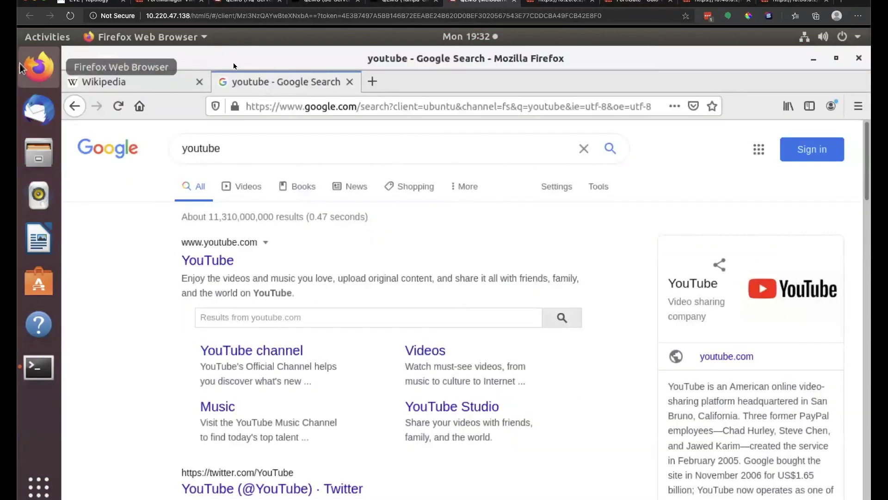
left_click(376, 105)
left_click(372, 81)
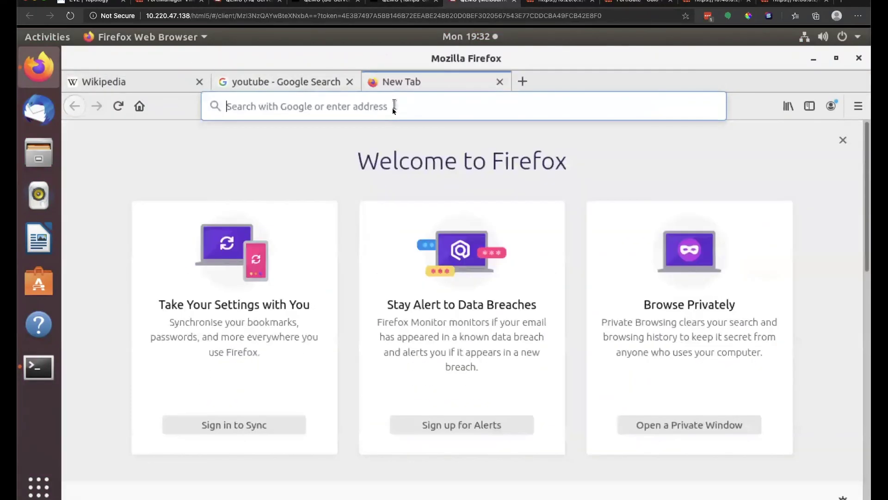
left_click(394, 109)
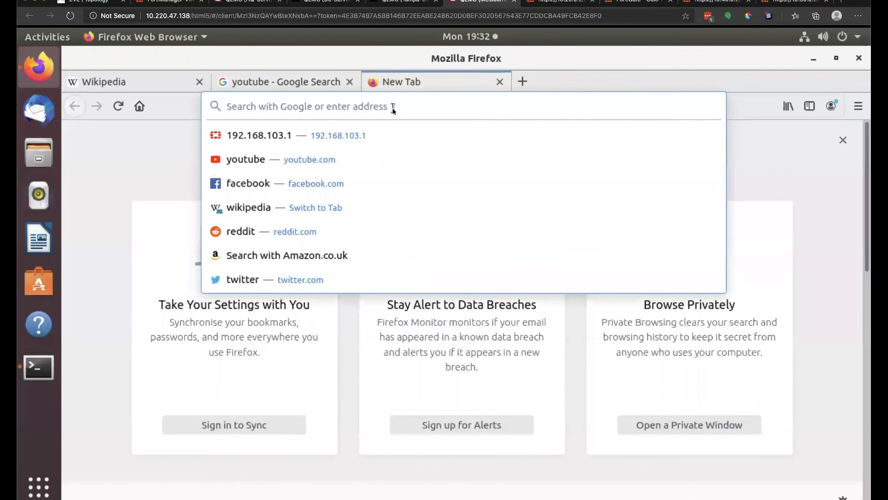
type("10.")
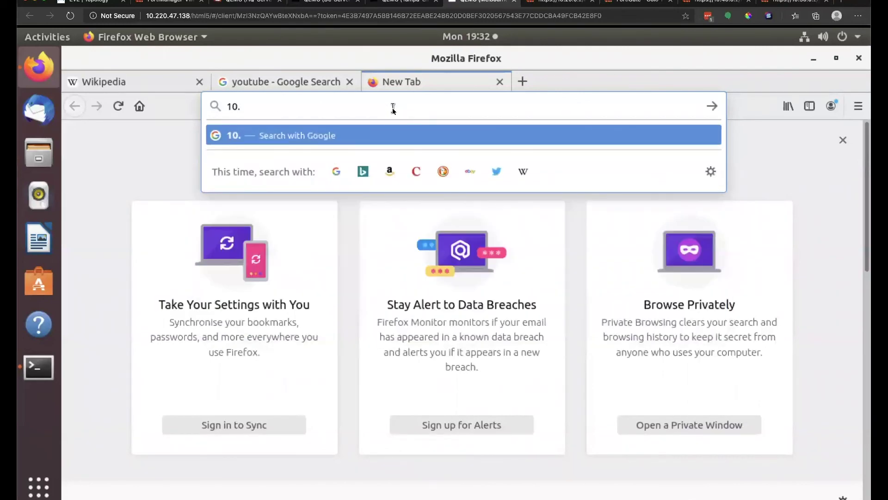
type("120.0.2")
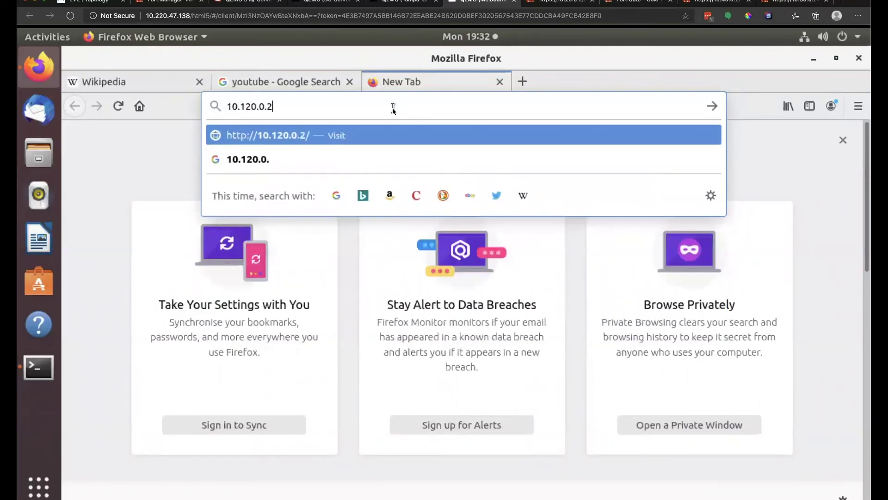
key("Return")
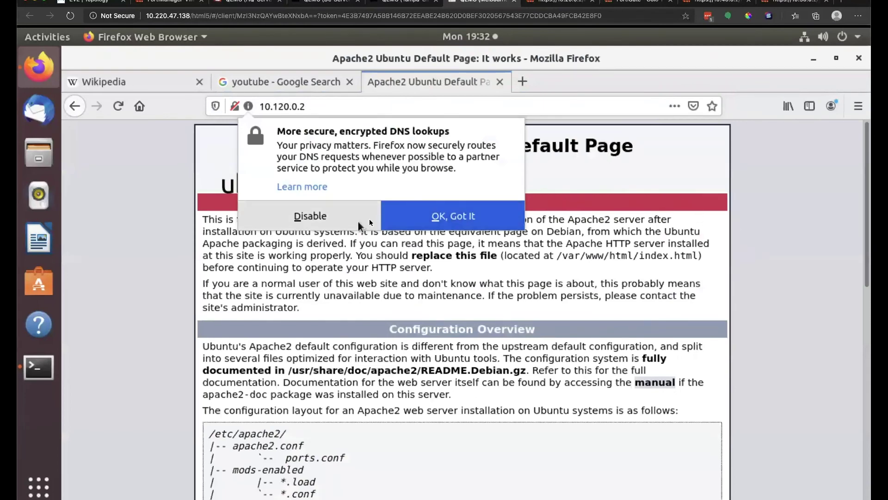
left_click(426, 218)
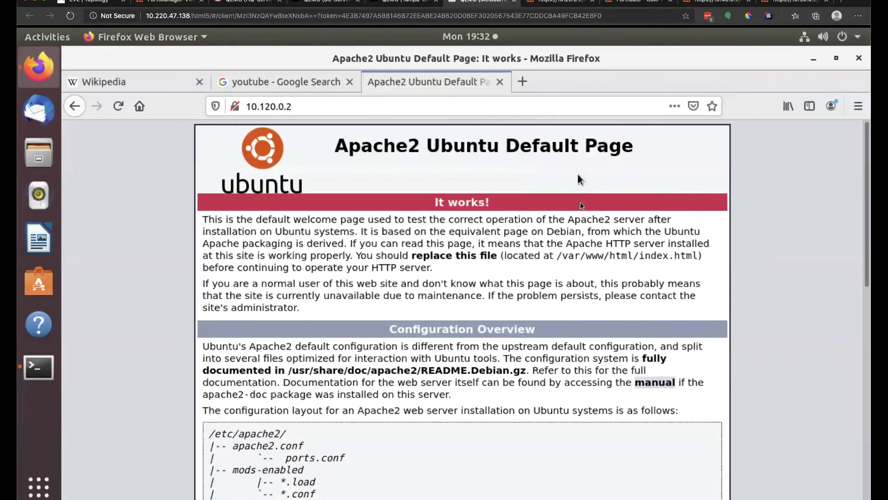
scroll(579, 176, "down", 10)
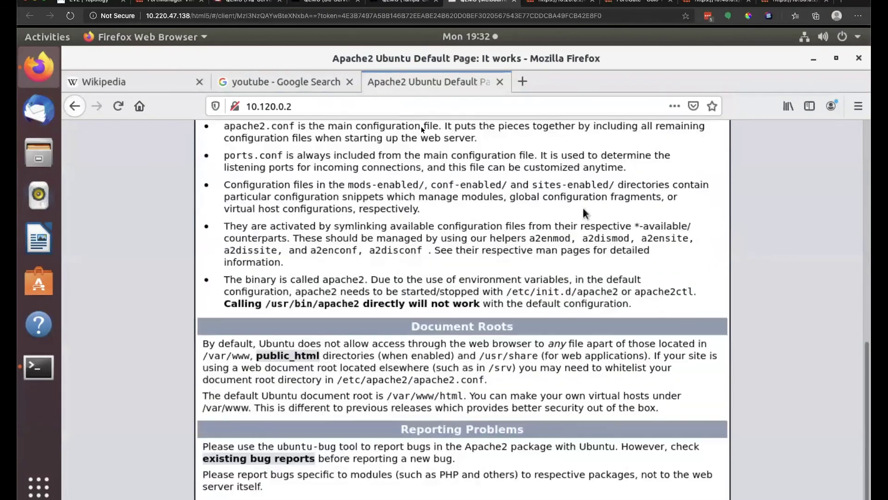
left_click(116, 2)
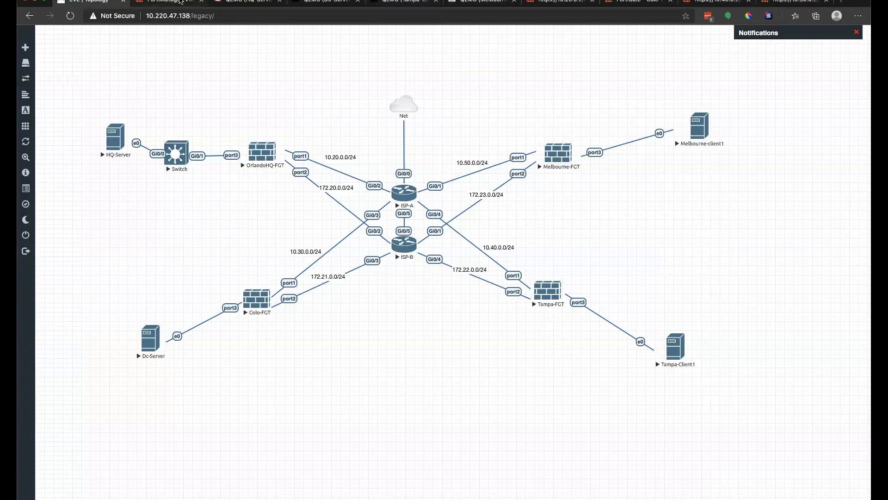
Sign in to the Melbourne-FGT GUI as admin with the account password.
left_click(699, 4)
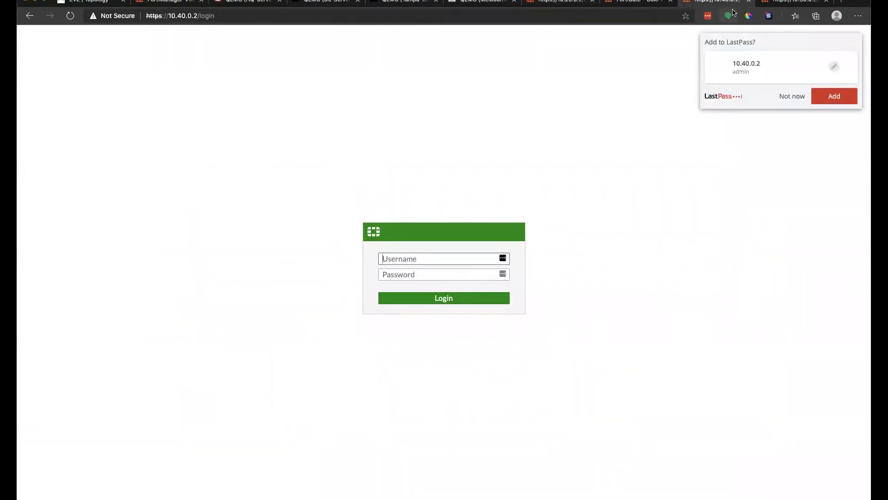
left_click(792, 3)
type("admin")
key("Tab")
type("p")
key("Return")
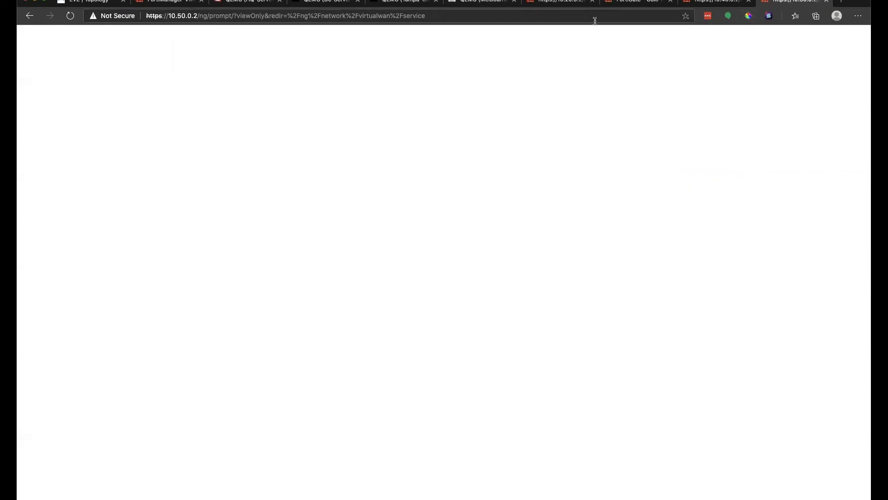
left_click(452, 296)
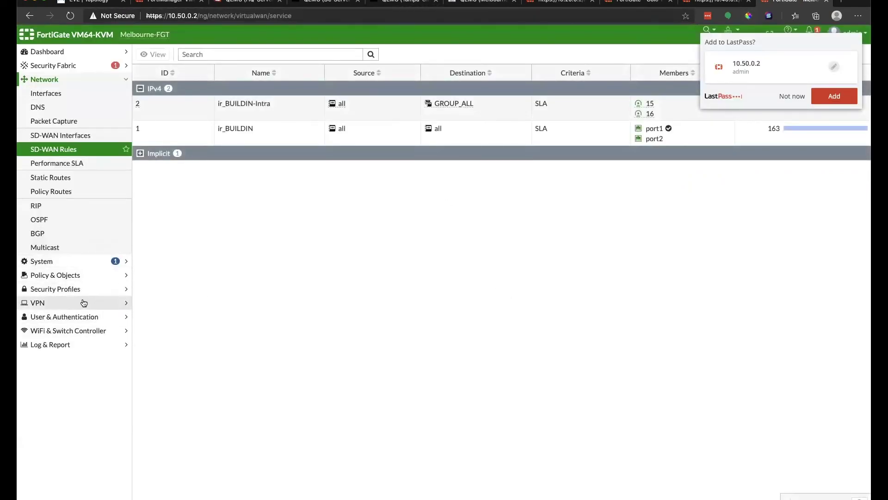
Check that IPsec tunnels 15, 16 and 16_0 are up on the Network dashboard, then return to EVE.
left_click(56, 55)
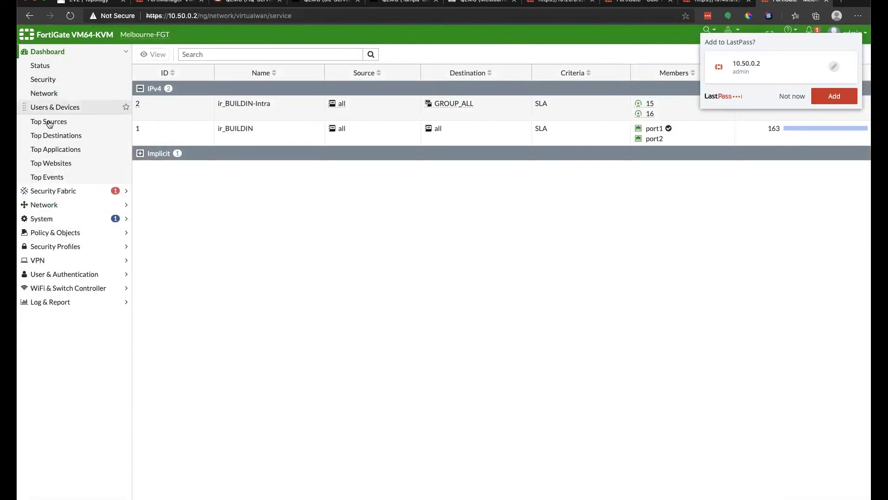
left_click(54, 93)
left_click(793, 95)
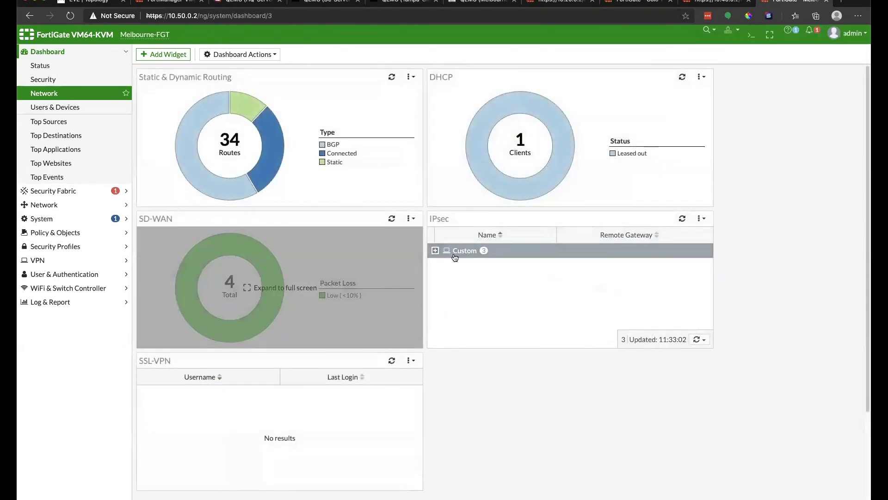
left_click(574, 286)
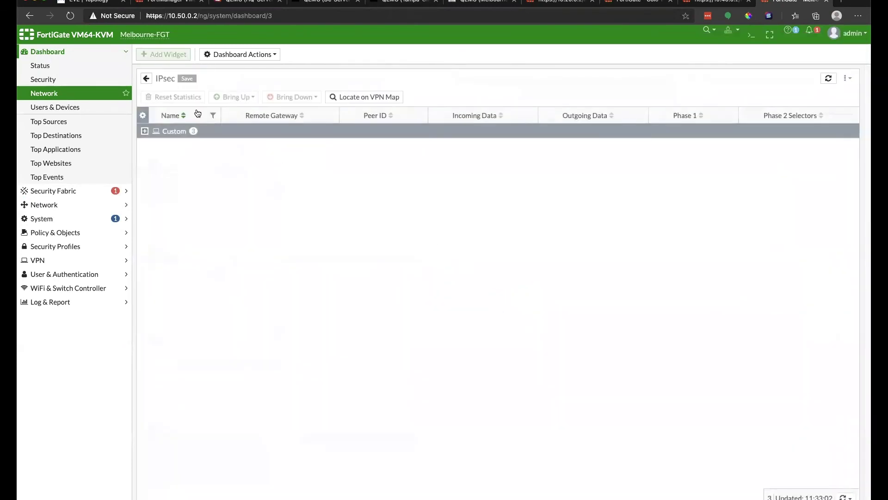
double_click(146, 132)
left_click(144, 131)
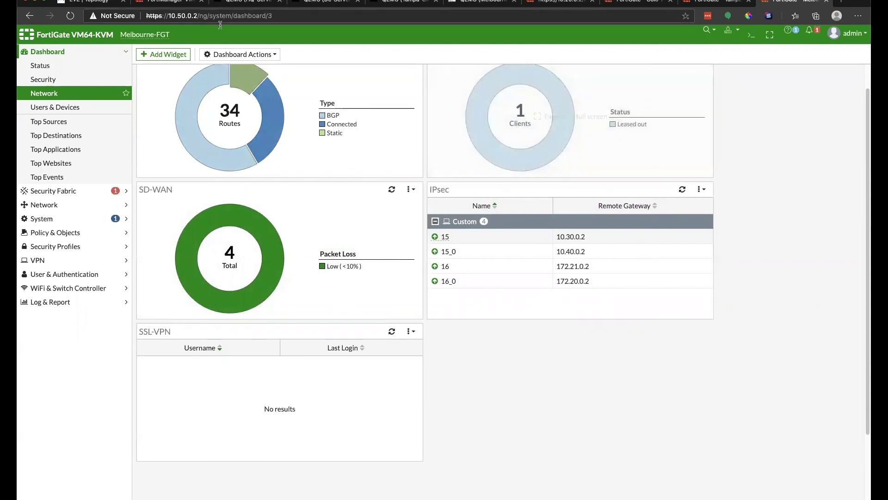
left_click(84, 5)
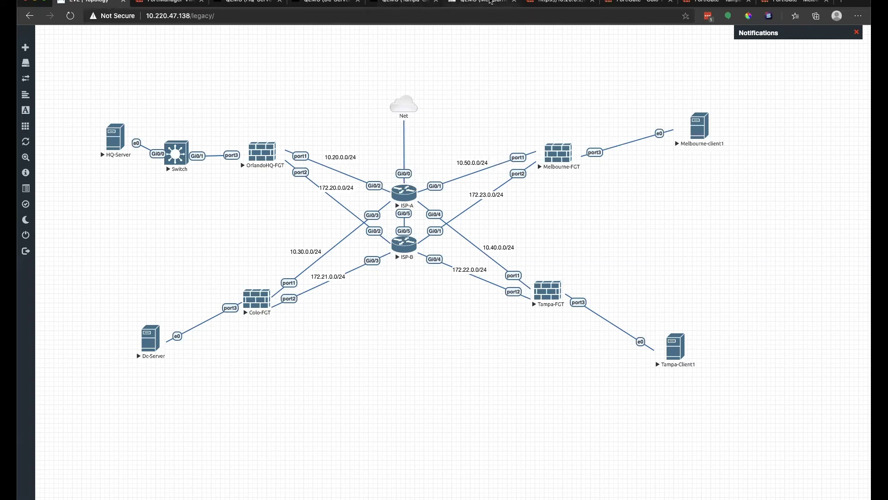
Rerun ping 10.140.0.2 on the Melbourne client, then switch to FortiManager's SD-WAN Orchestrator map.
left_click(490, 2)
key("Up")
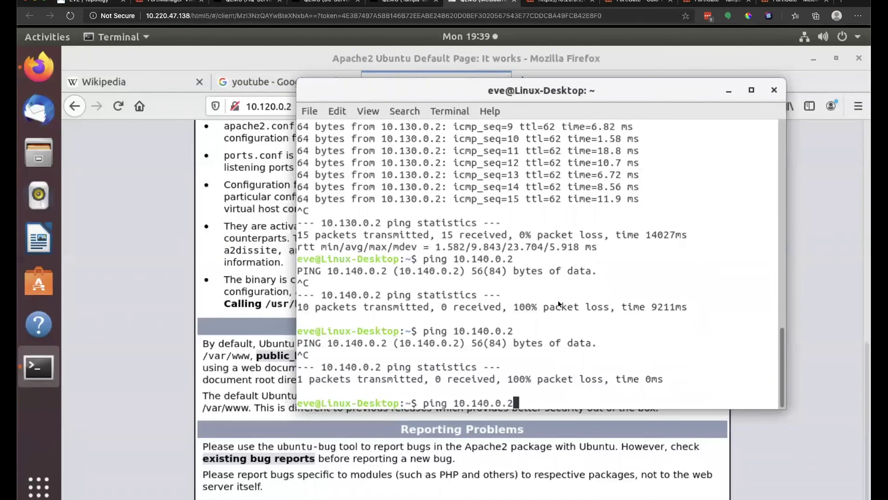
key("Return")
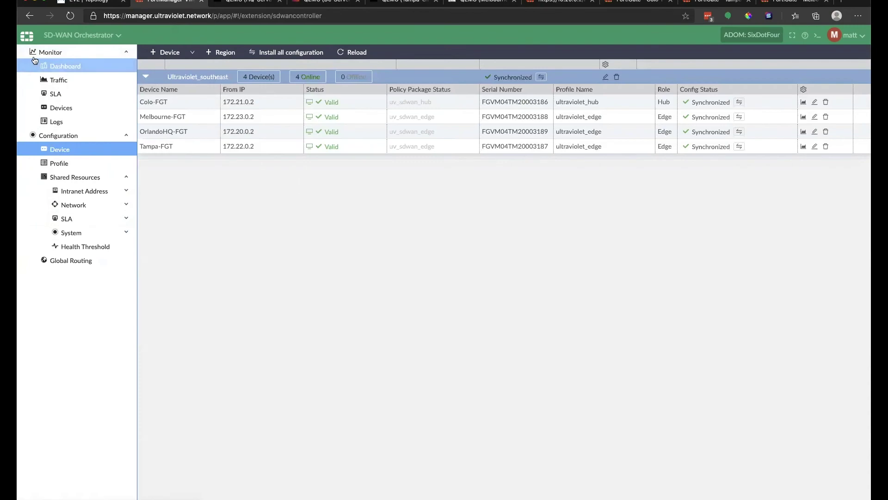
left_click(66, 66)
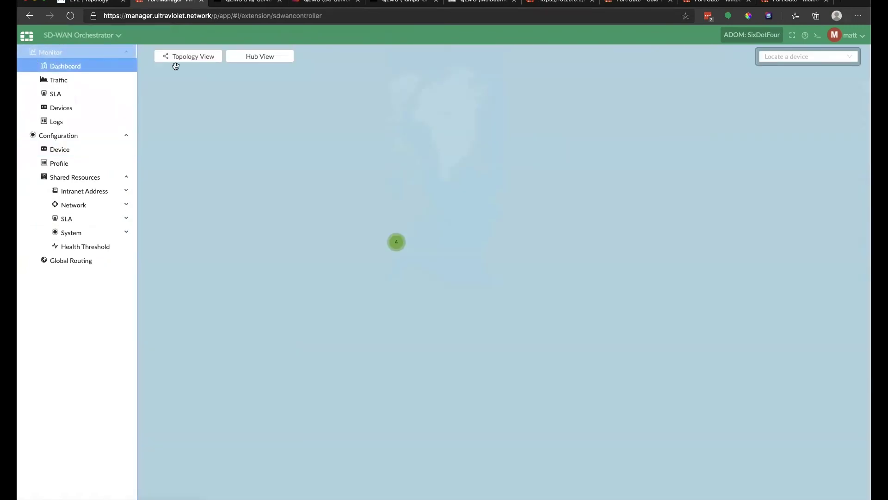
Centre the map on the Florida device cluster and switch to the managed devices list.
scroll(413, 237, "up", 5)
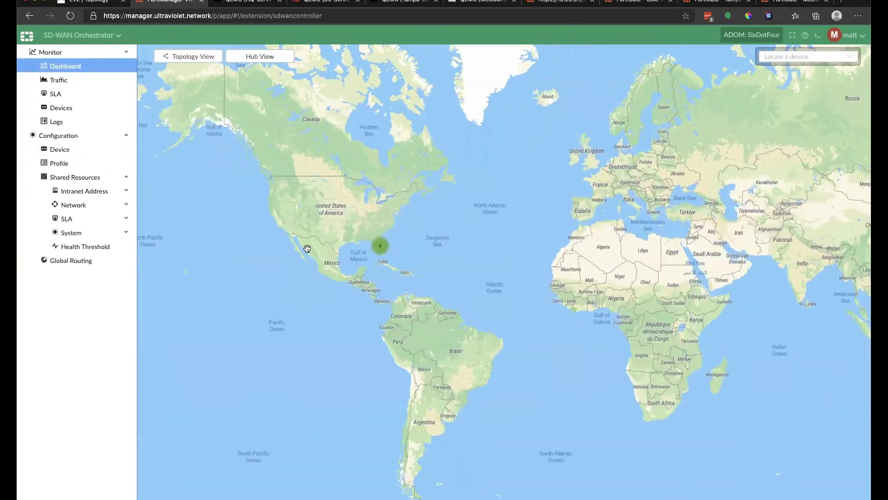
scroll(398, 218, "up", 2)
left_click_drag(417, 206, 449, 117)
mouse_move(333, 409)
left_mouse_down()
mouse_move(411, 346)
mouse_move(439, 258)
left_mouse_up()
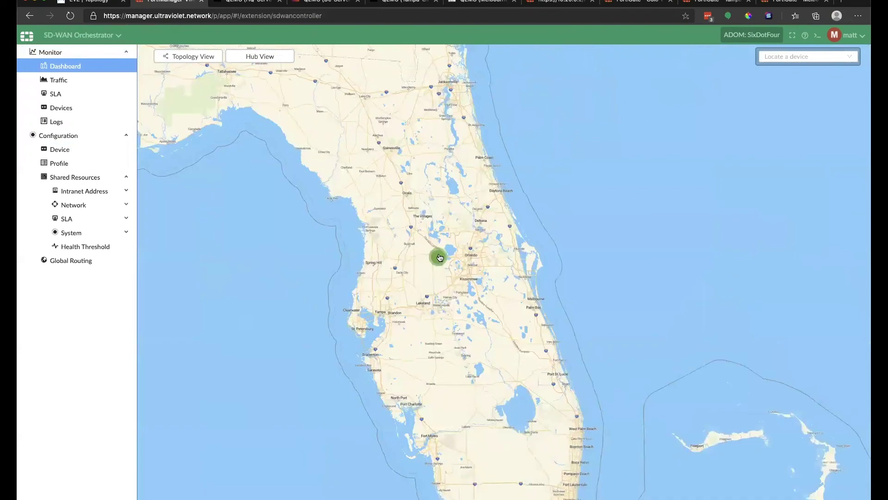
left_click(79, 35)
left_click(73, 69)
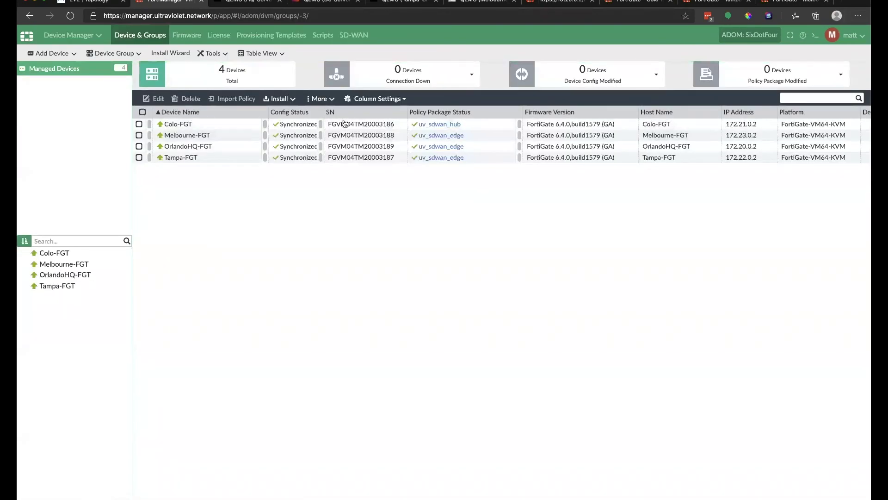
Set Colo-FGT's location to the Tierpoint Datacenter in Jacksonville.
double_click(248, 125)
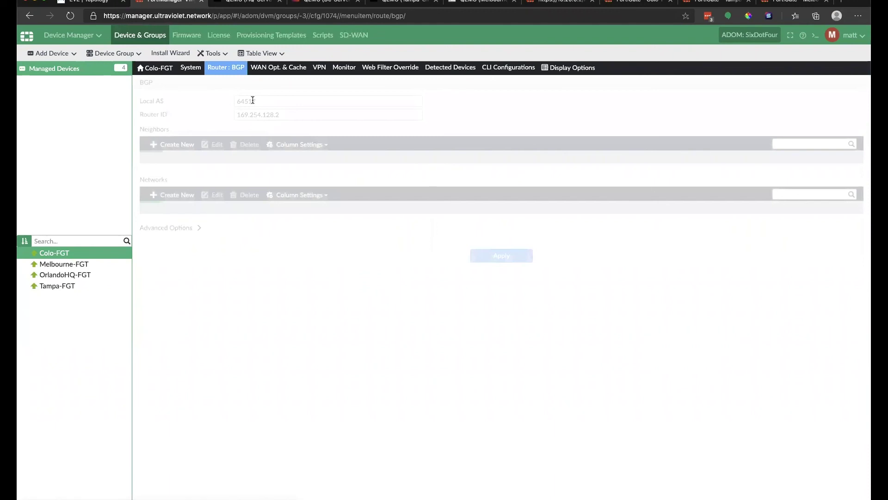
left_click(82, 73)
right_click(223, 122)
left_click(257, 207)
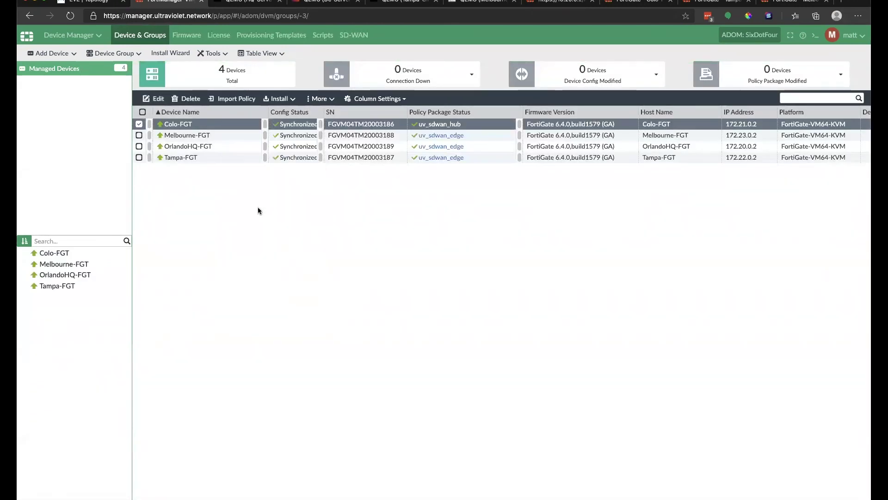
left_click(709, 91)
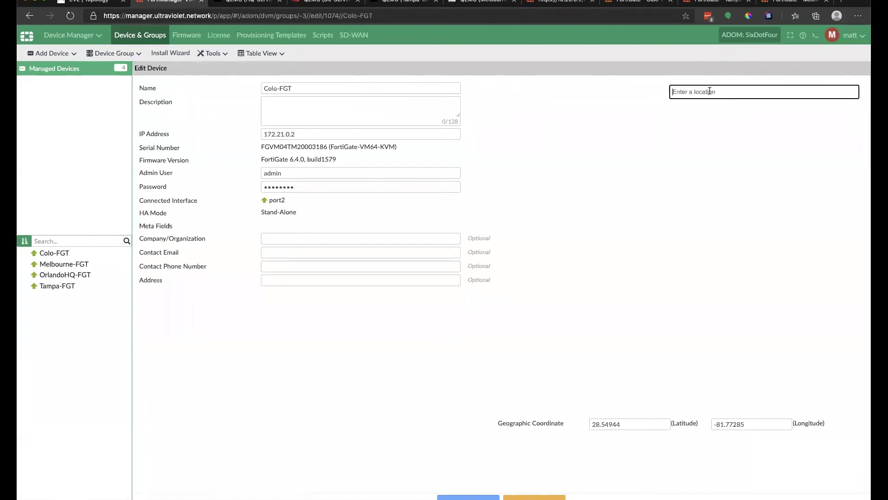
type("Tier")
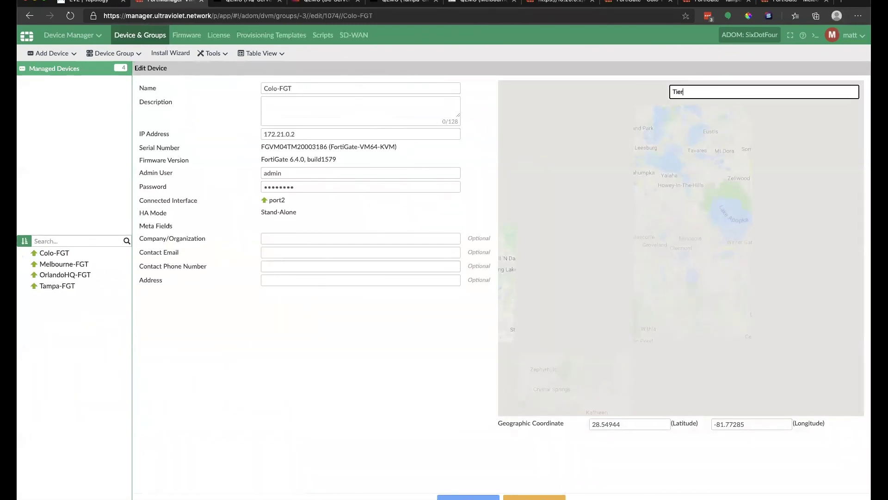
type("point")
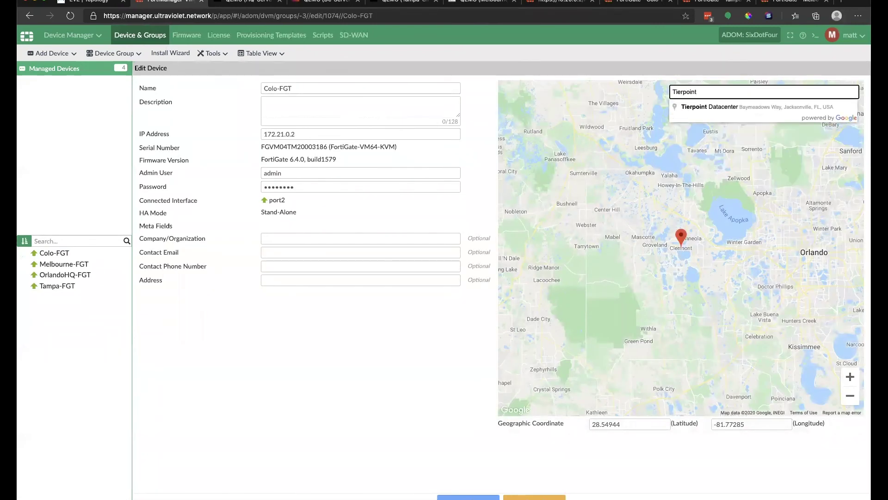
key("Down")
key("Return")
left_click(475, 494)
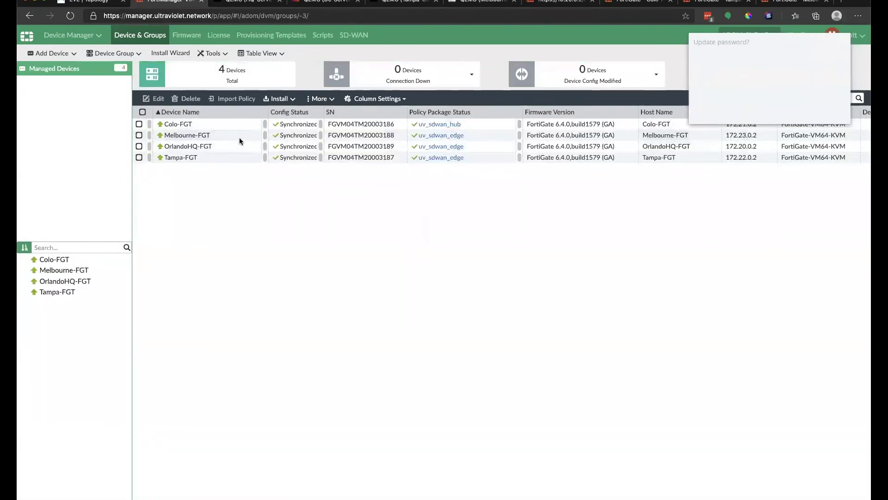
Set Melbourne-FGT's location to Melbourne, FL, USA.
double_click(236, 134)
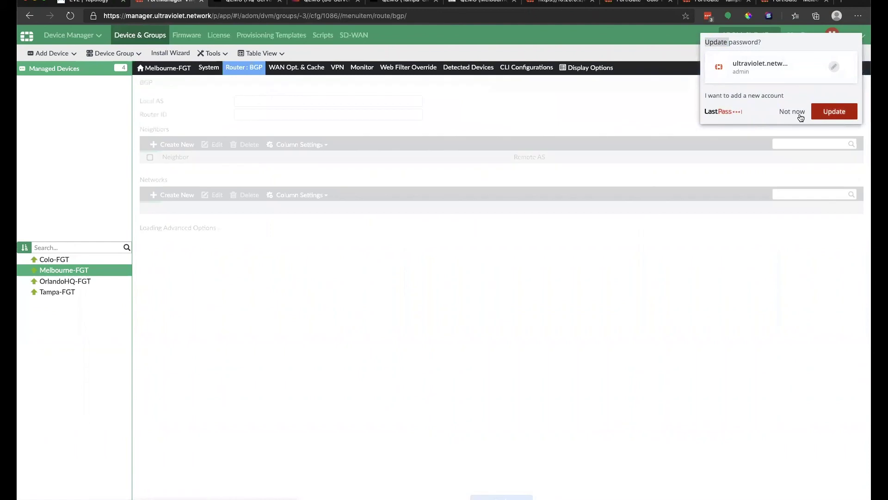
left_click(817, 115)
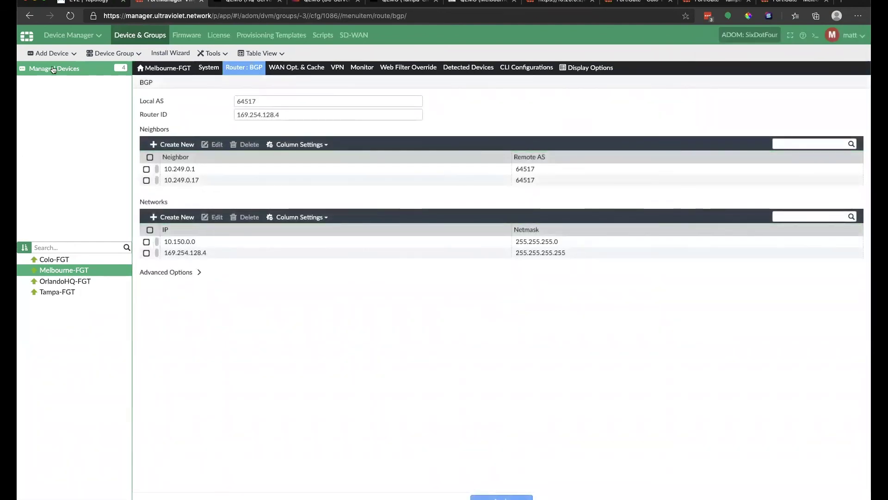
left_click(50, 69)
right_click(237, 136)
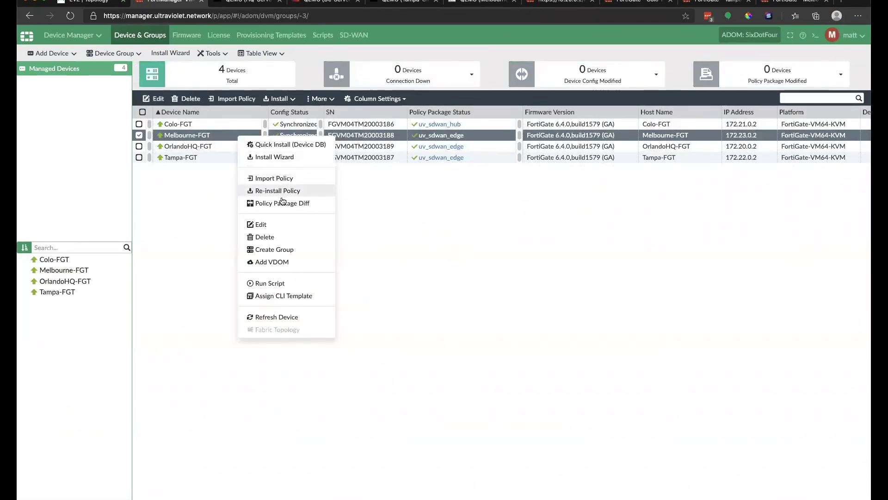
left_click(261, 225)
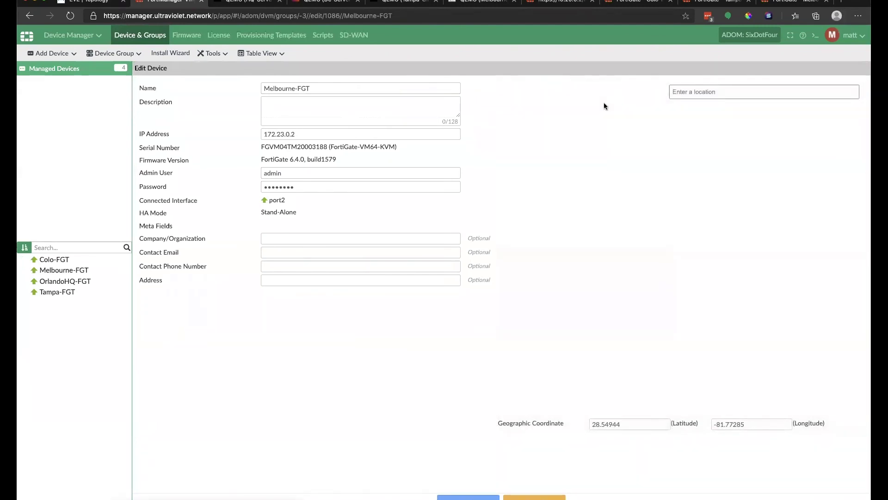
left_click(722, 91)
type("Melbourne, Fl")
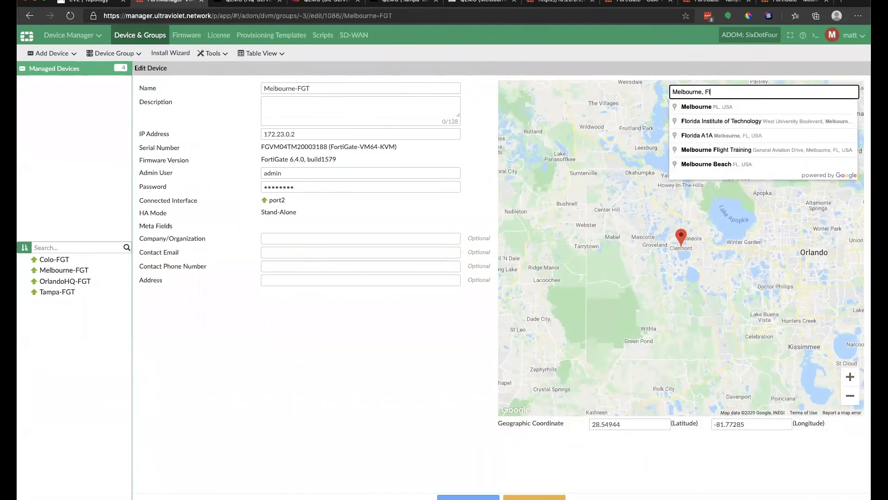
key("Down")
key("Return")
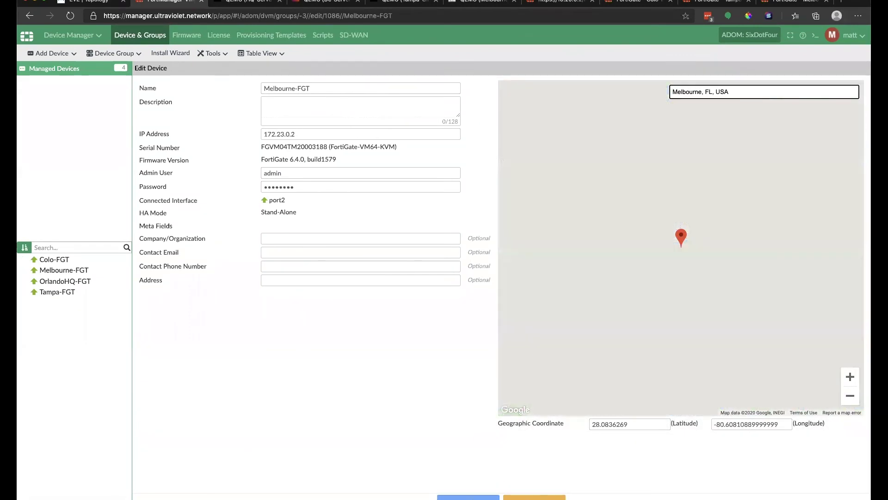
left_click(468, 497)
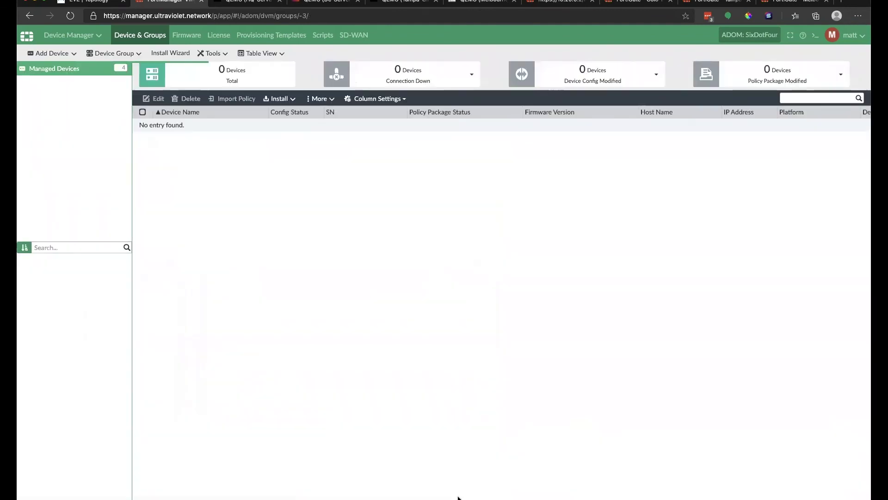
right_click(235, 147)
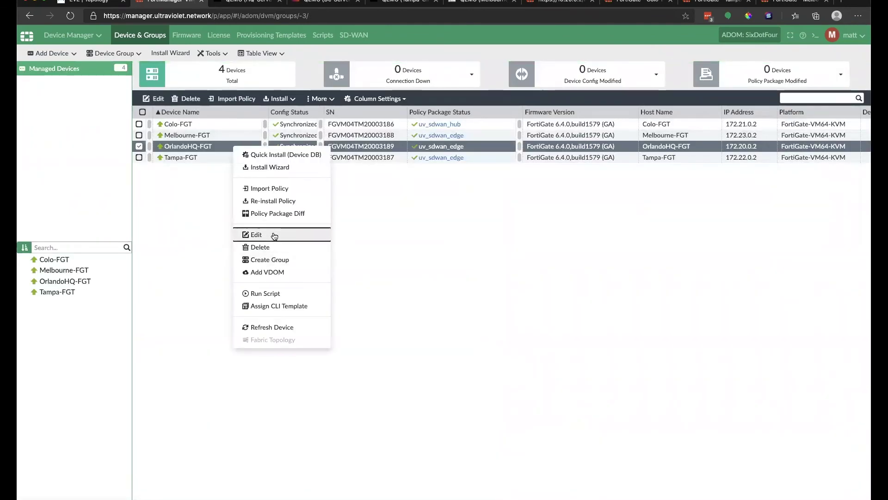
left_click(273, 235)
left_click(737, 92)
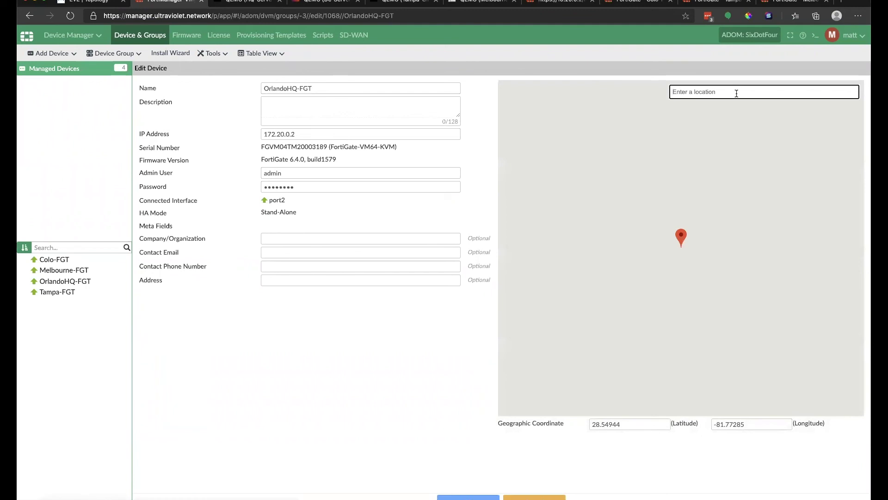
type("Orlando")
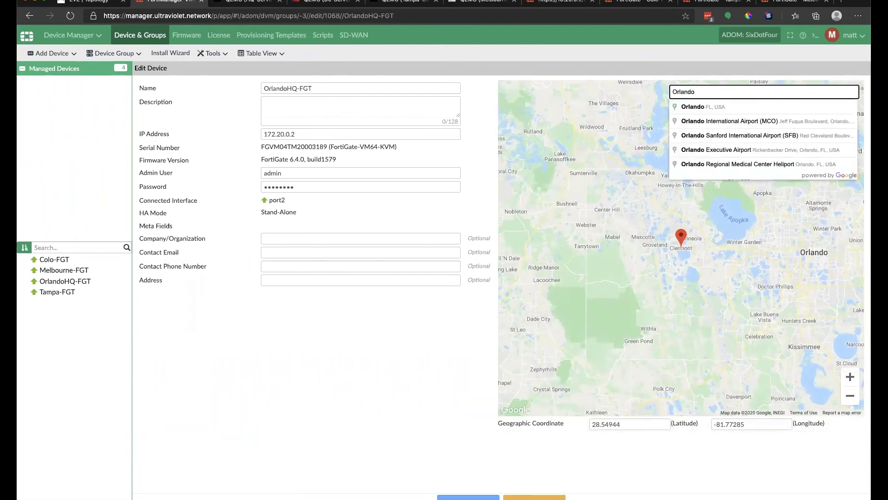
left_click(762, 107)
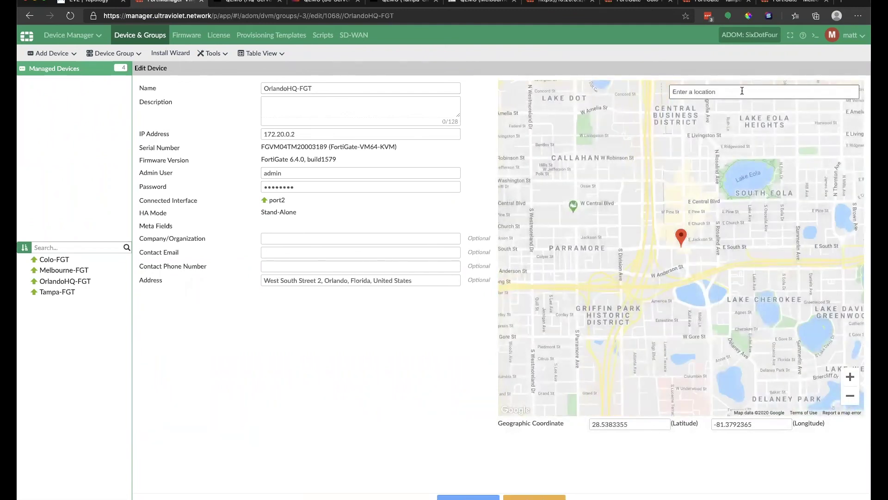
left_click(697, 91)
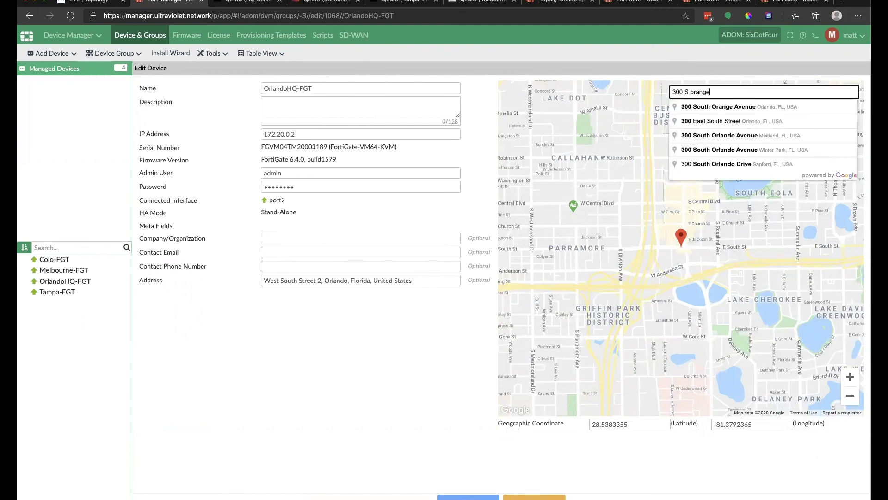
key("Down")
key("Return")
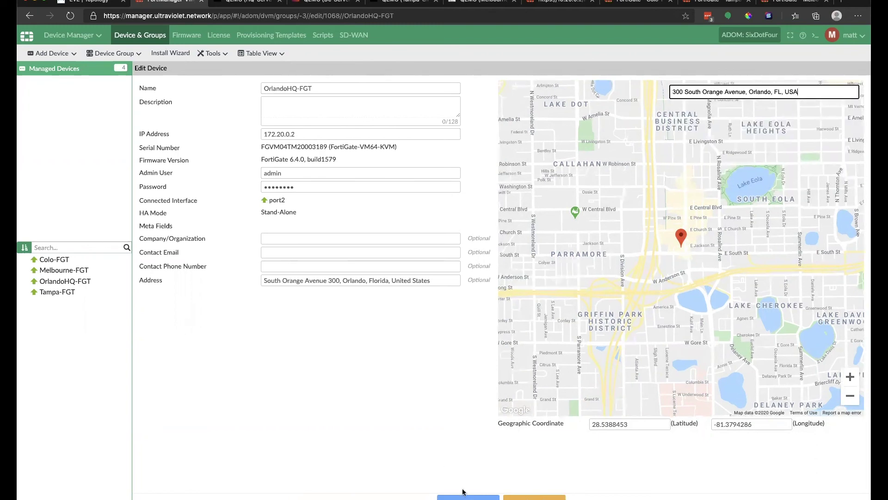
left_click(469, 497)
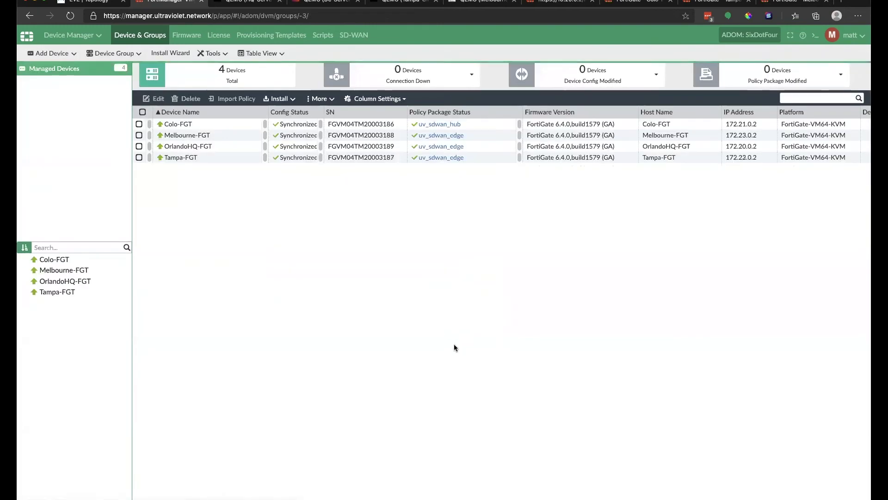
Set Tampa-FGT's location to Tampa, FL, USA.
right_click(493, 158)
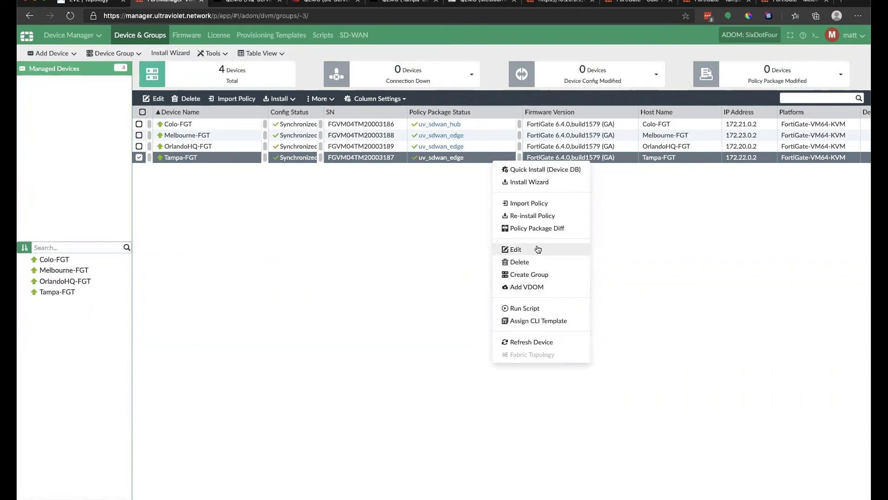
left_click(518, 250)
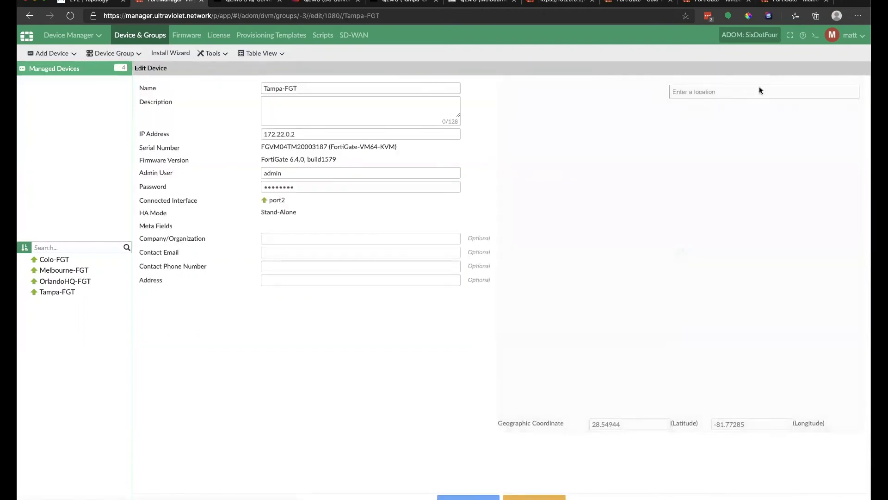
type("Tamp")
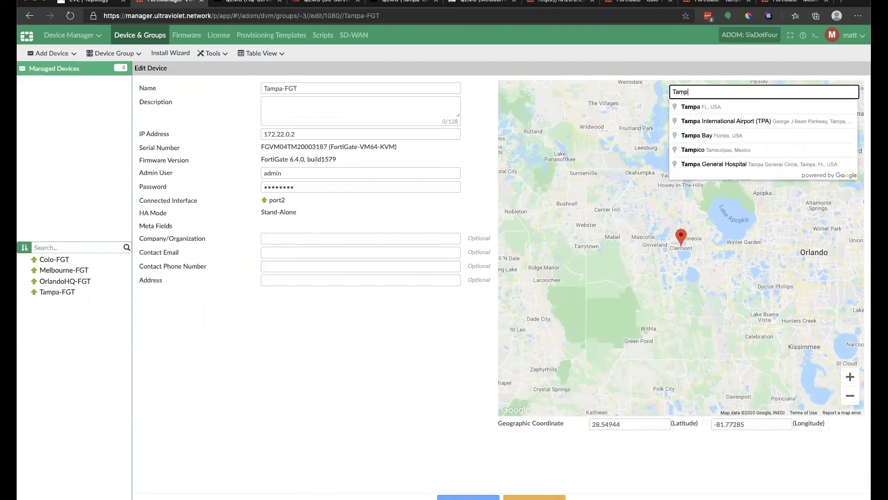
left_click(735, 109)
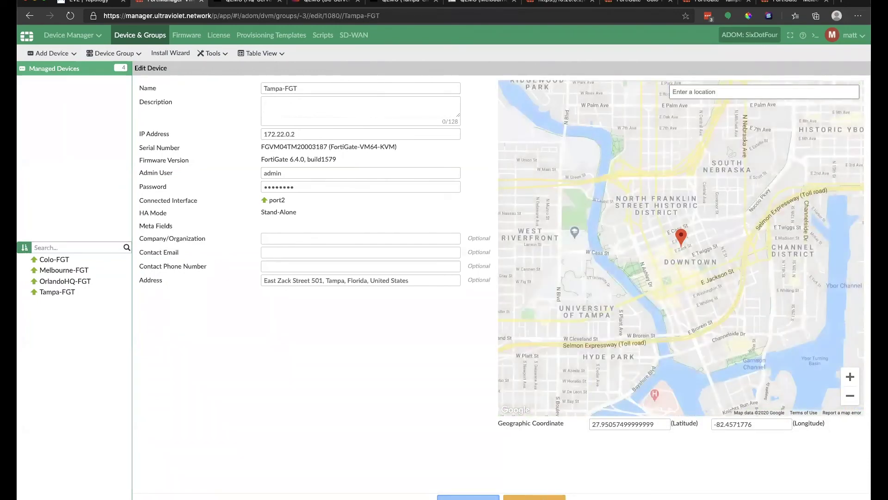
left_click(469, 497)
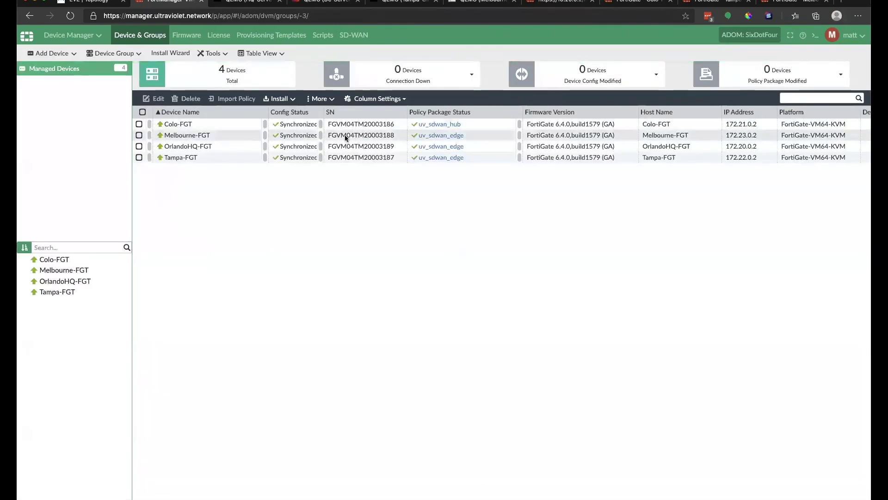
left_click(61, 38)
Open SD-WAN Orchestrator and zoom its map over Florida, briefly checking the topology diagram.
left_click(351, 134)
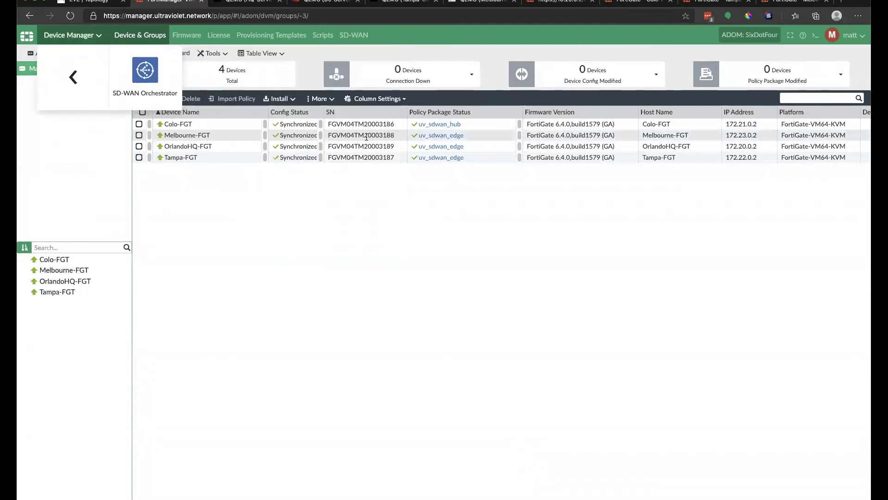
left_click(143, 65)
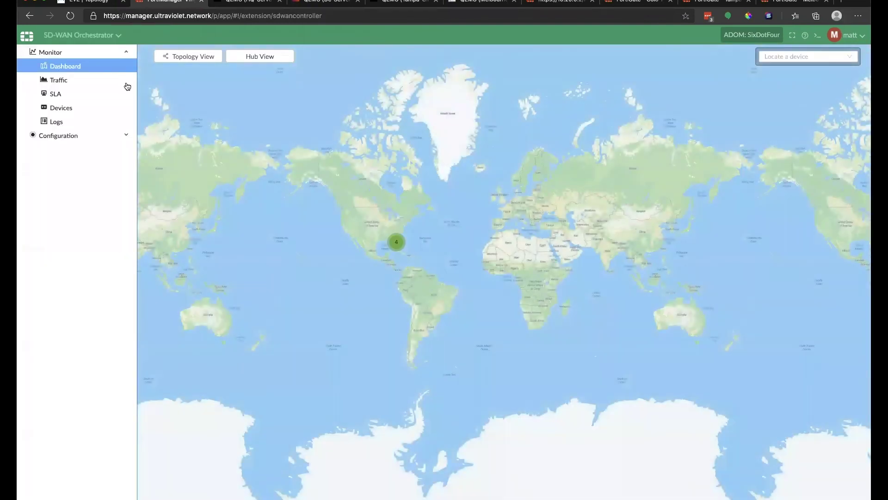
scroll(364, 232, "up", 5)
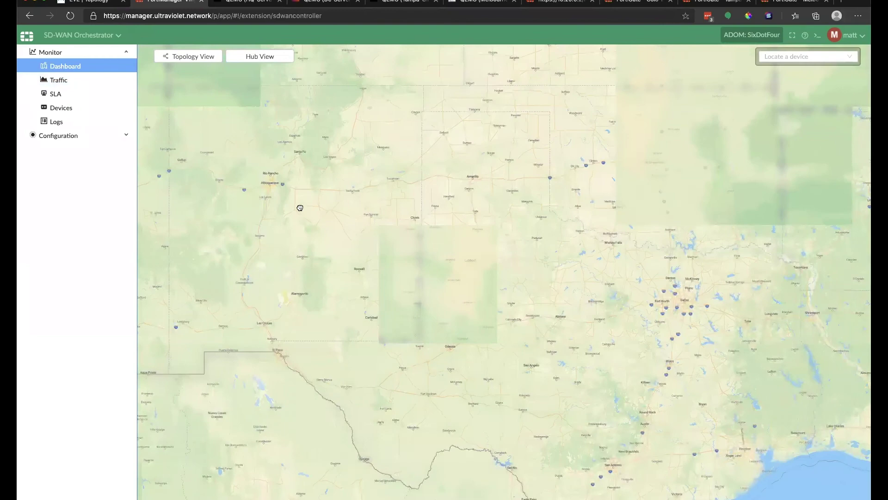
left_click_drag(458, 154, 105, 89)
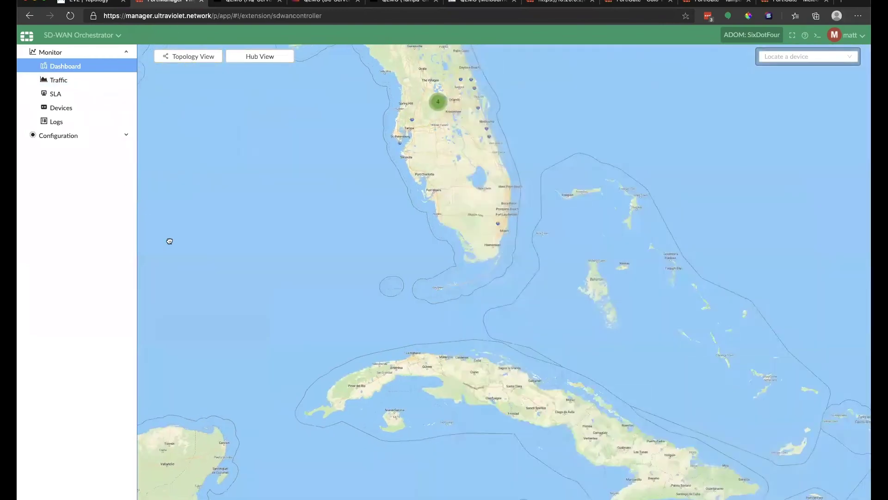
scroll(284, 219, "up", 3)
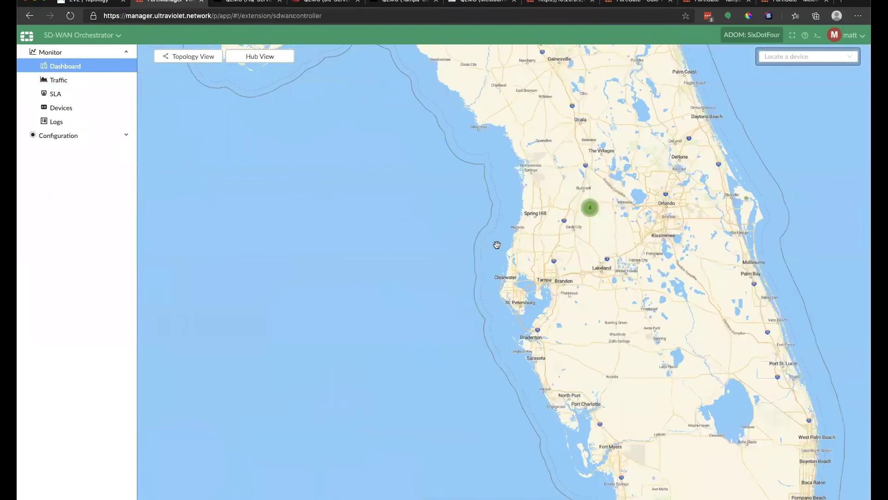
scroll(481, 258, "up", 4)
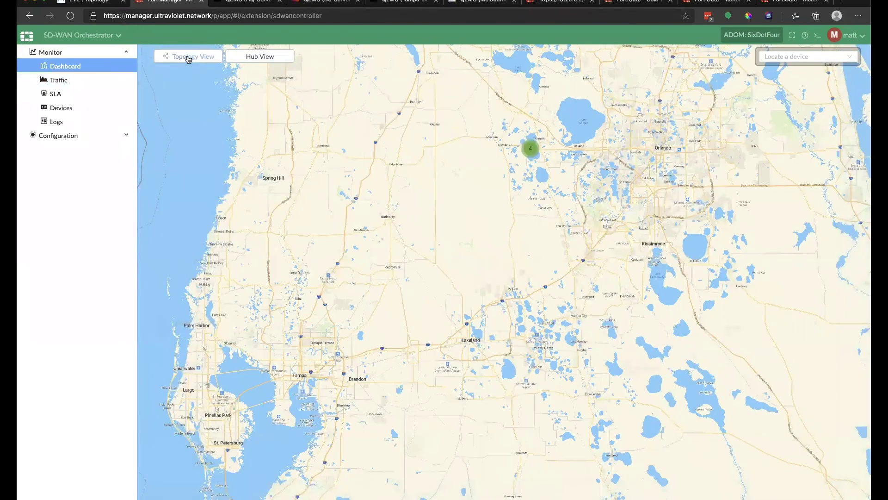
left_click(188, 57)
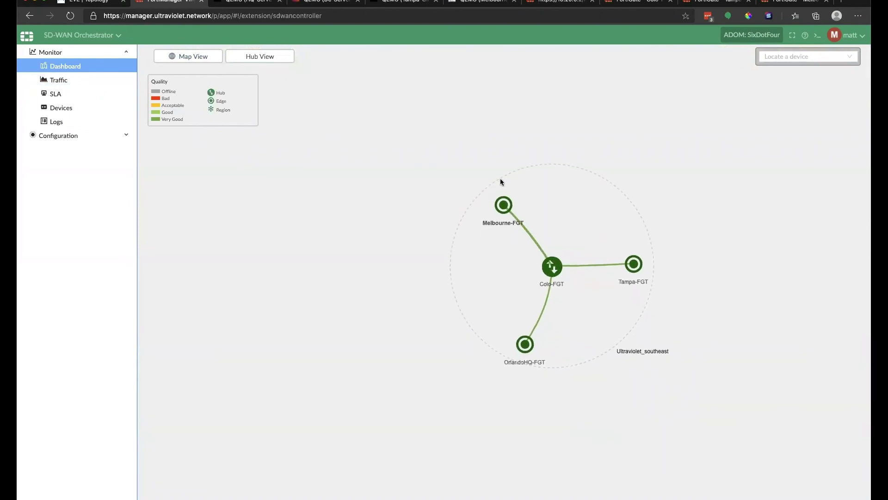
left_click(195, 57)
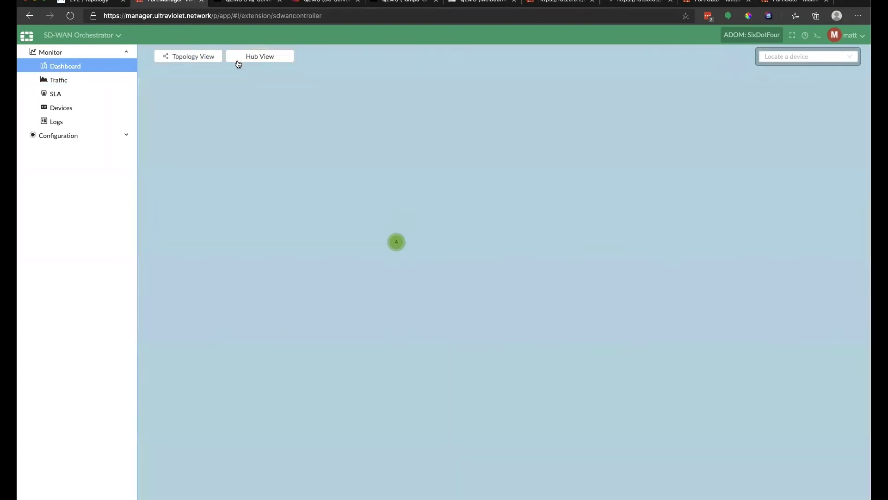
scroll(404, 203, "up", 4)
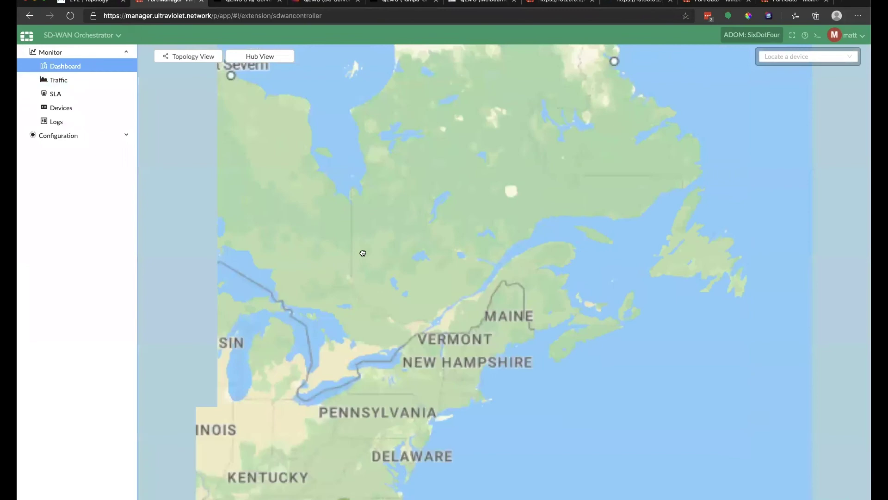
scroll(363, 254, "down", 1)
scroll(435, 136, "up", 2)
Centre on the hub in Hub View, then locate Colo-FGT and Melbourne-FGT on the map.
left_click(252, 56)
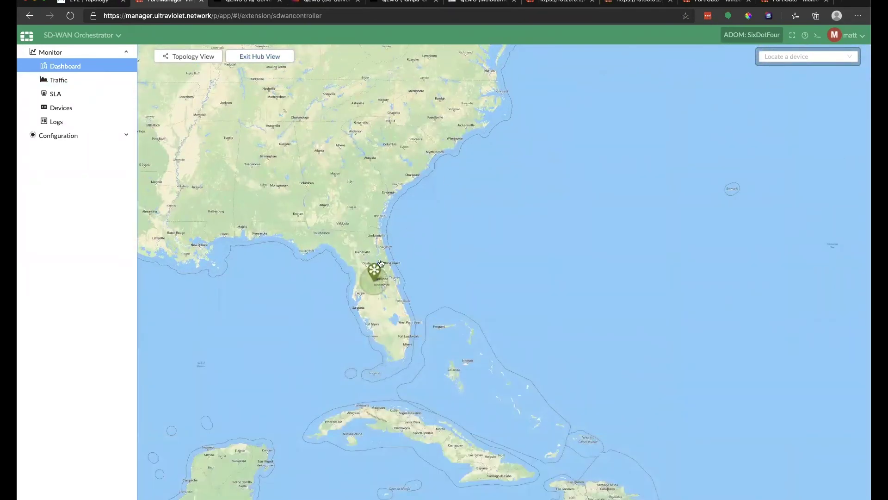
left_click(822, 58)
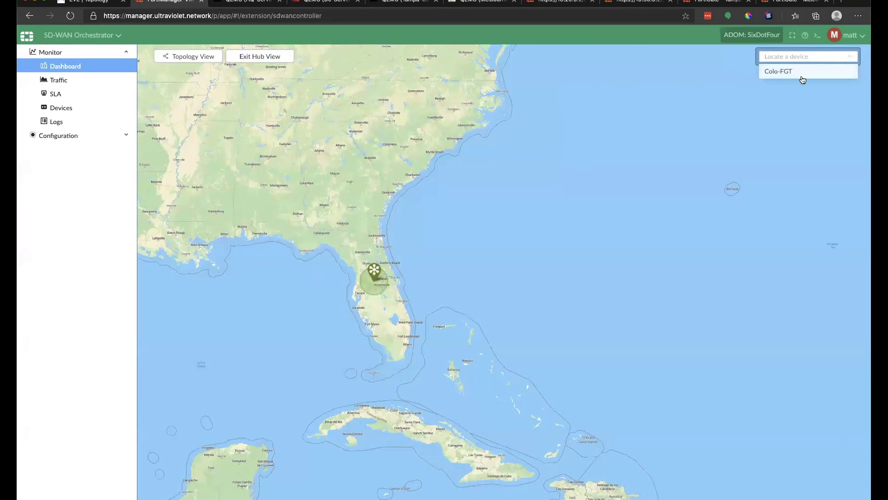
left_click(779, 71)
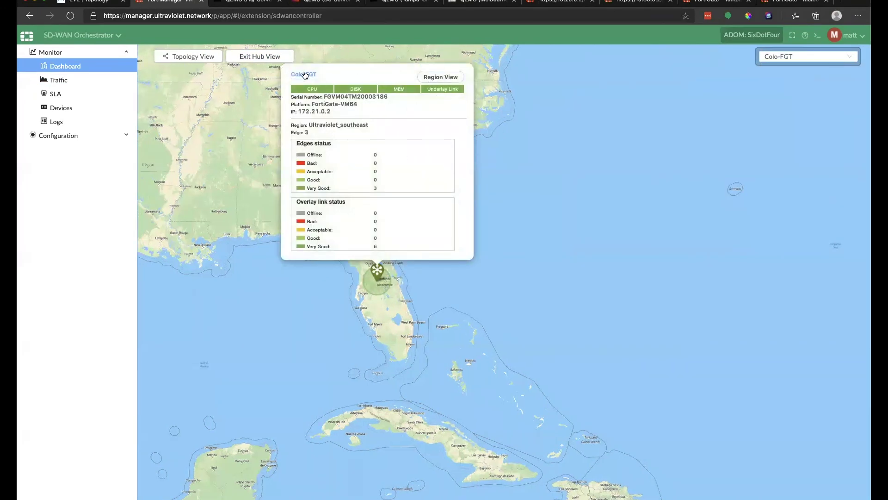
left_click(263, 57)
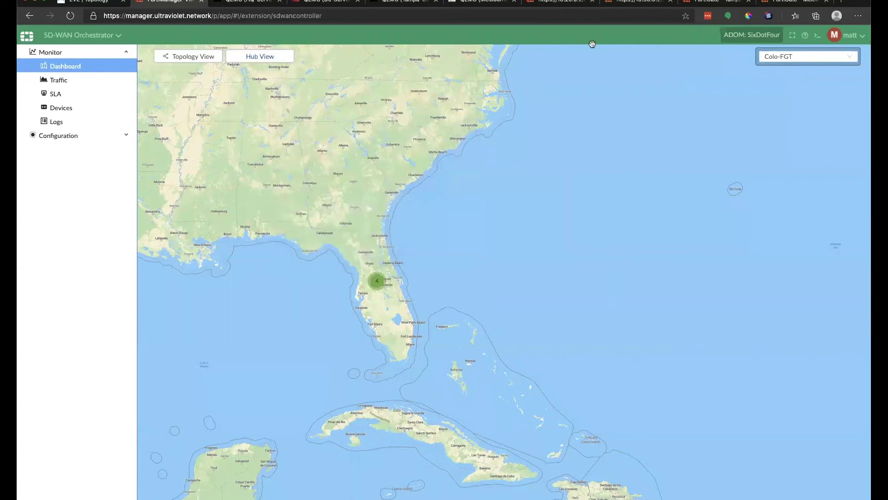
left_click(819, 59)
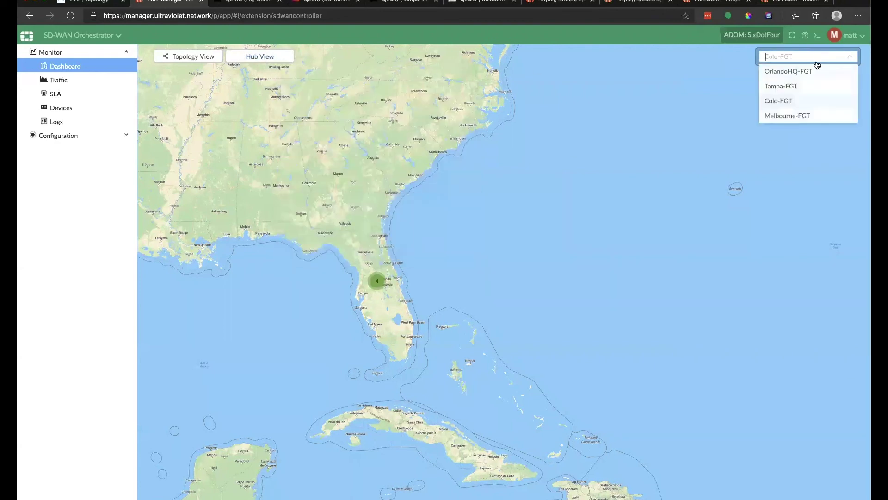
left_click(793, 115)
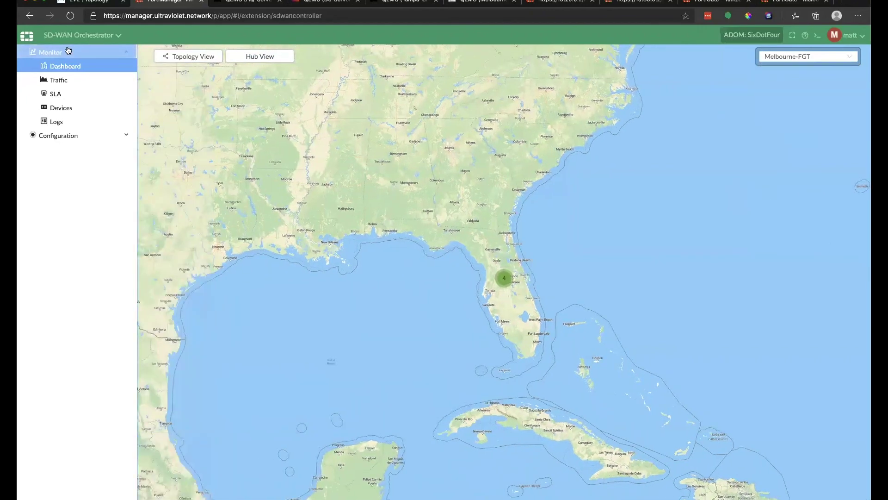
left_click(67, 84)
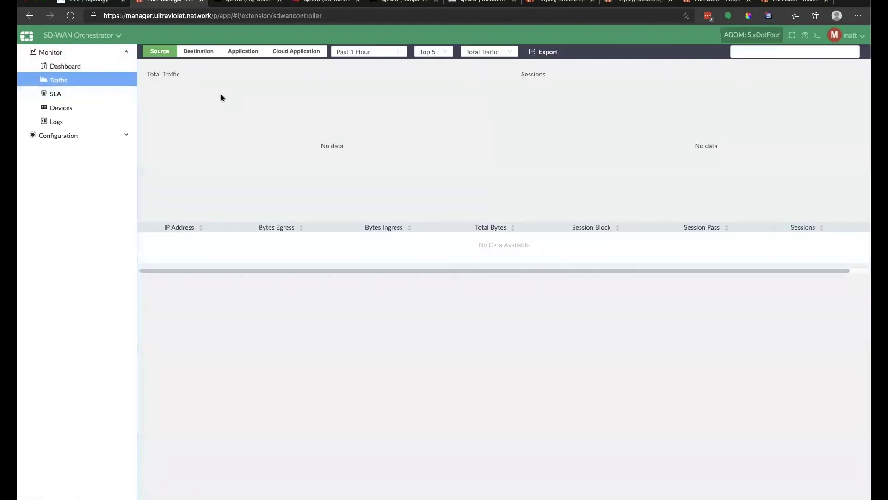
View SD-WAN traffic by destination and application, then the SLA and per-device monitors.
left_click(207, 54)
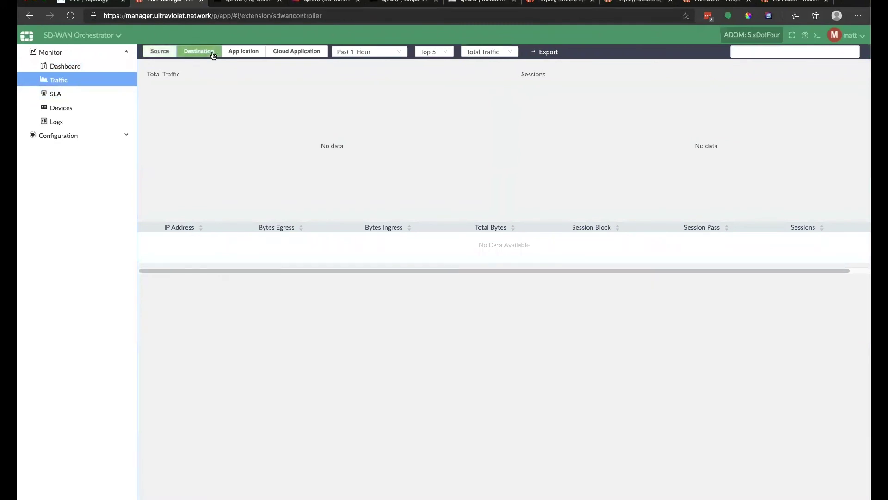
left_click(250, 51)
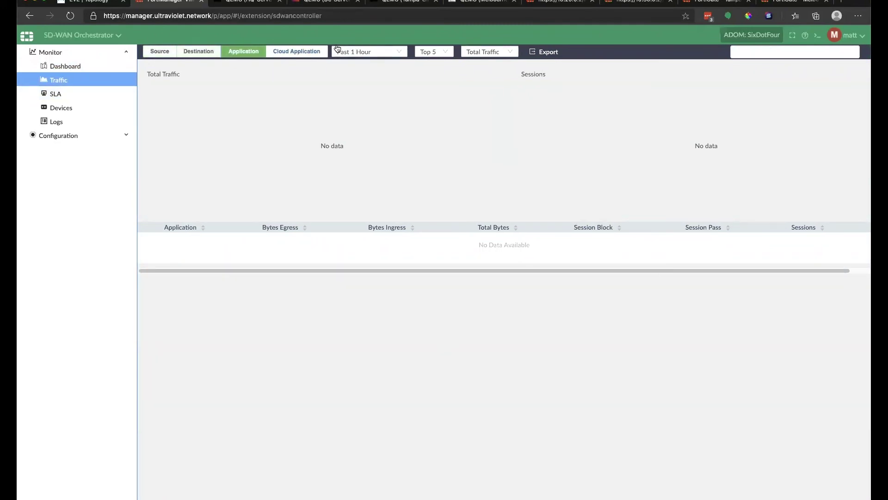
left_click(70, 95)
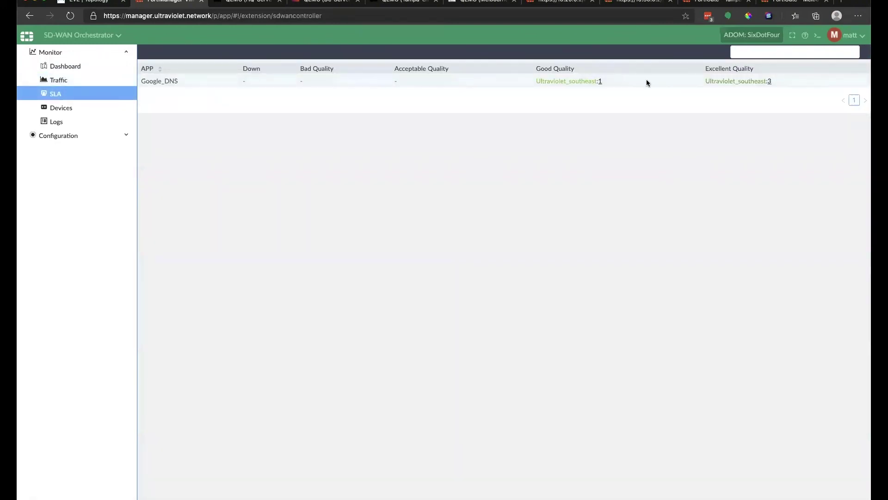
left_click(69, 107)
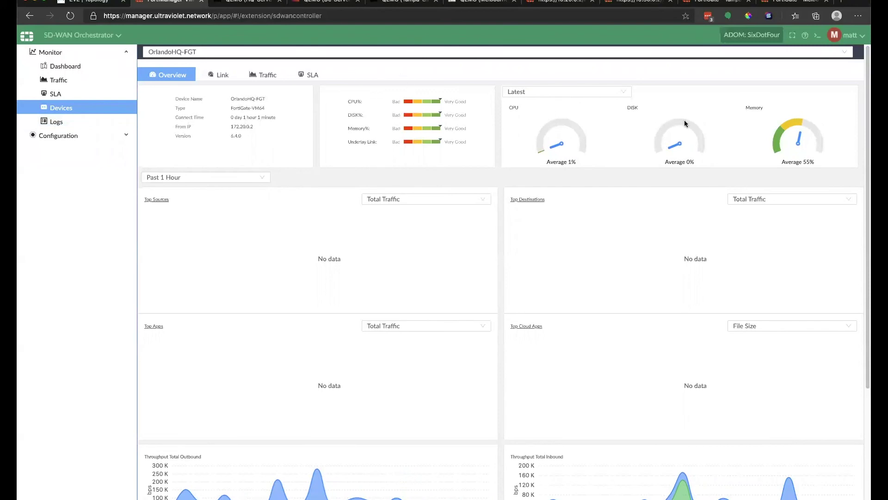
scroll(640, 139, "down", 3)
scroll(642, 140, "up", 3)
Review the 200 OK sync and deploy log entries, then check Device Manager.
left_click(91, 123)
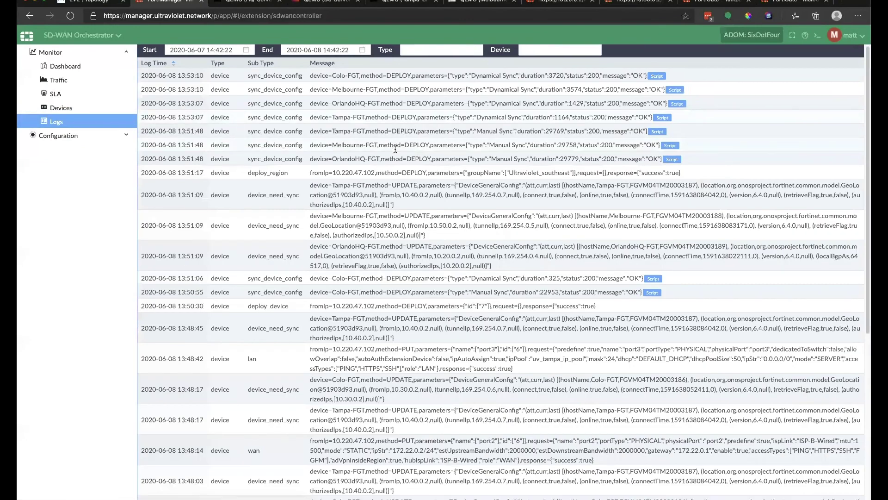
scroll(392, 147, "down", 5)
scroll(395, 150, "up", 5)
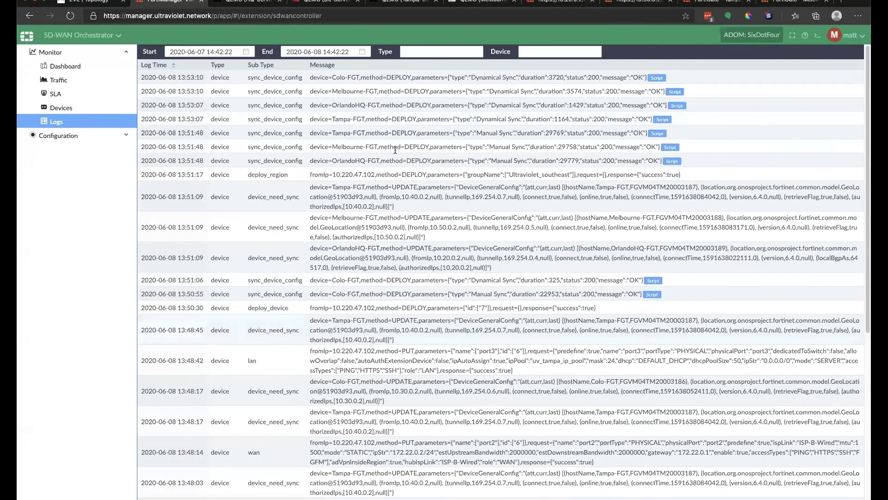
left_click_drag(252, 103, 507, 174)
left_click(120, 134)
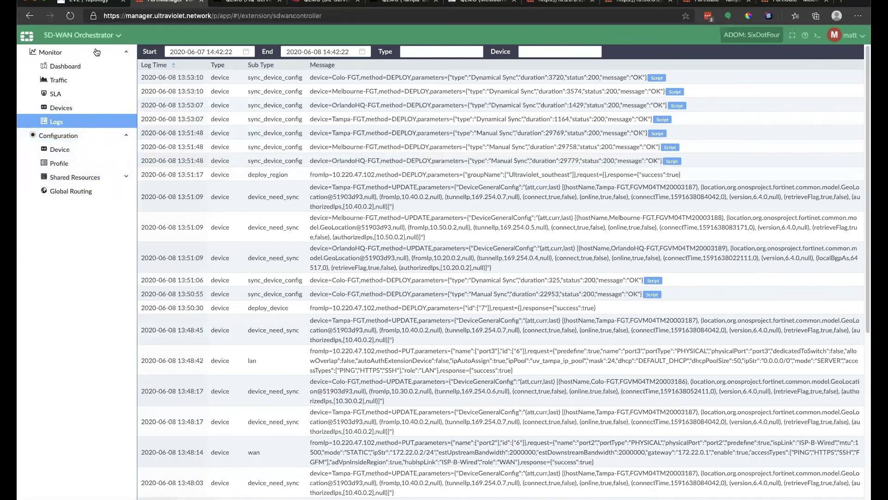
left_click(76, 36)
left_click(53, 64)
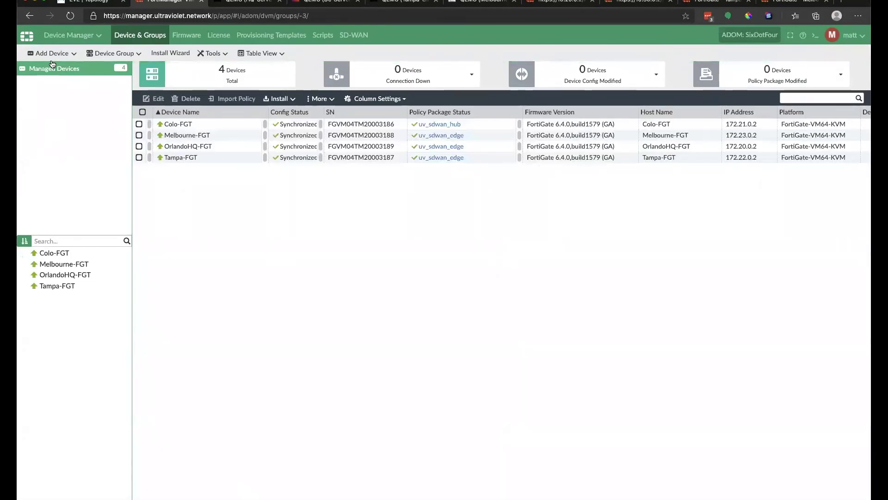
Open SD-WAN Orchestrator's Configuration > Device list showing the Ultraviolet_southeast FortiGates.
left_click(84, 38)
left_click(359, 134)
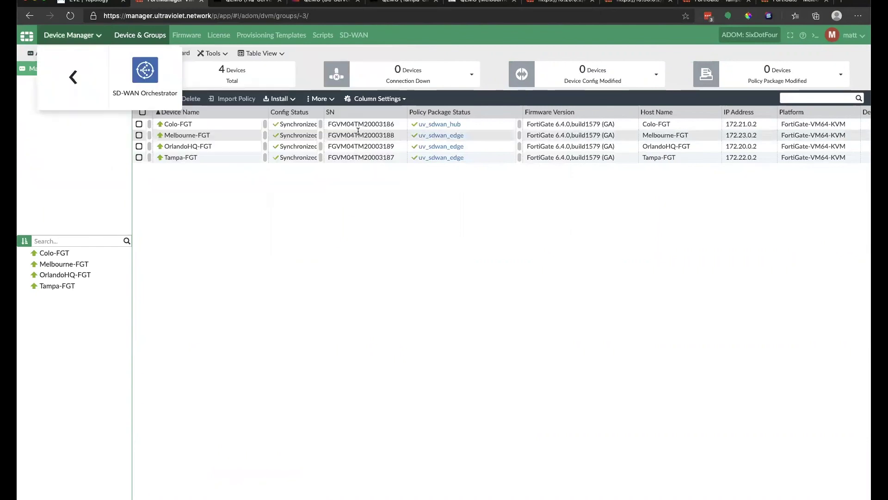
left_click(126, 63)
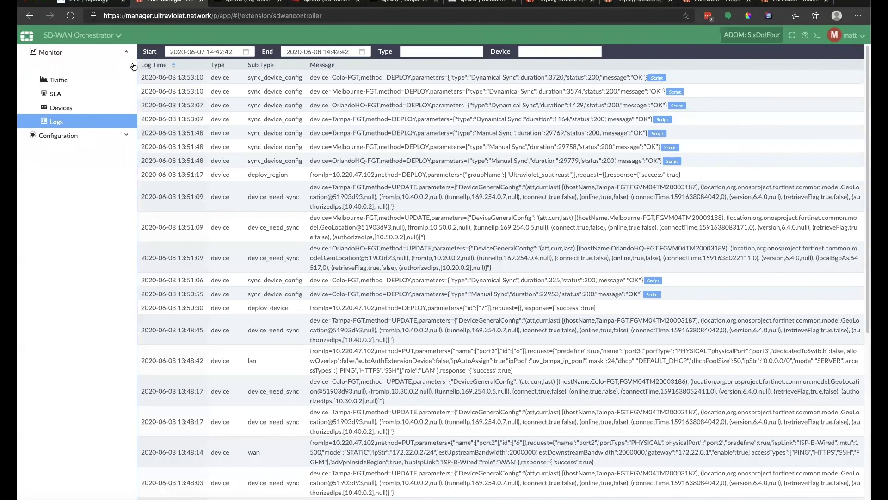
left_click(73, 137)
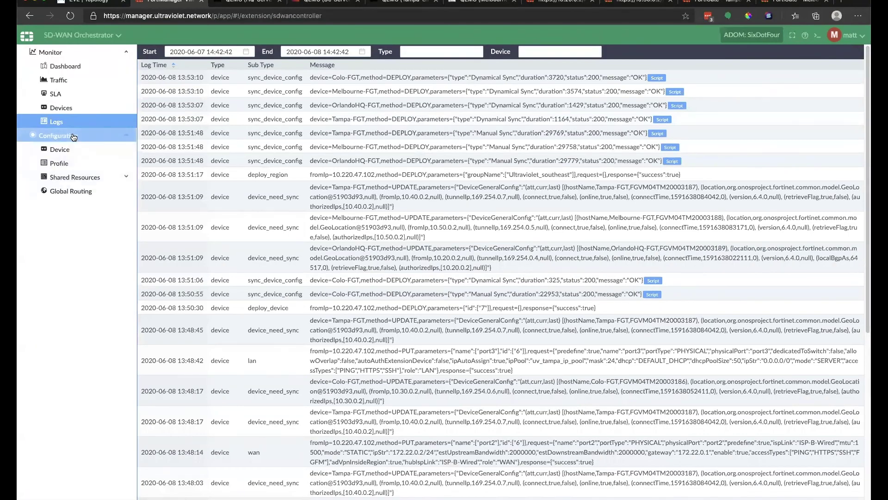
left_click(69, 177)
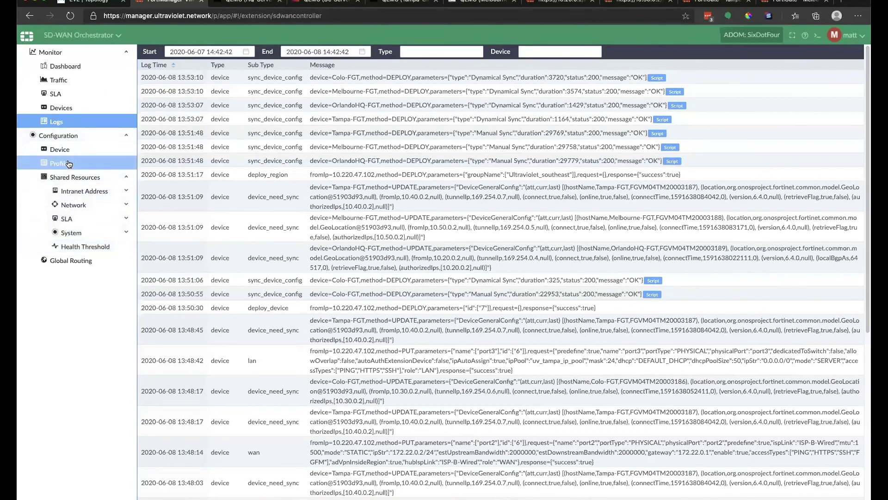
left_click(69, 163)
left_click(67, 148)
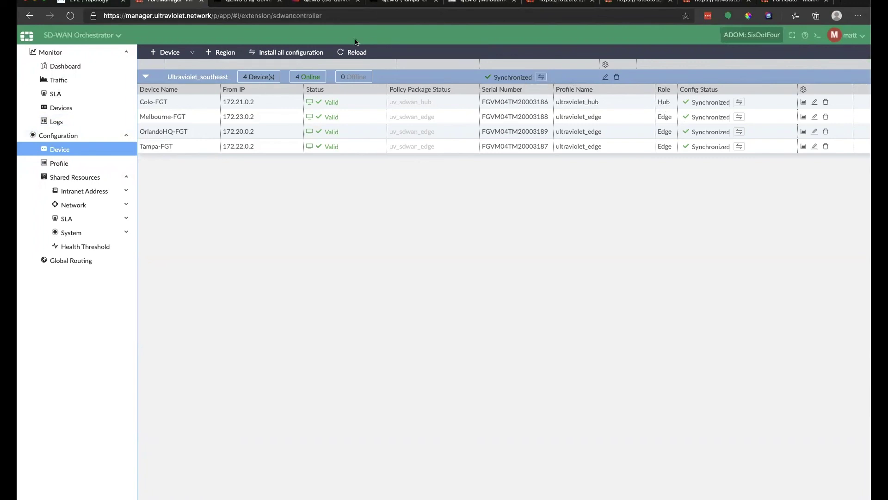
left_click(192, 53)
left_click(289, 239)
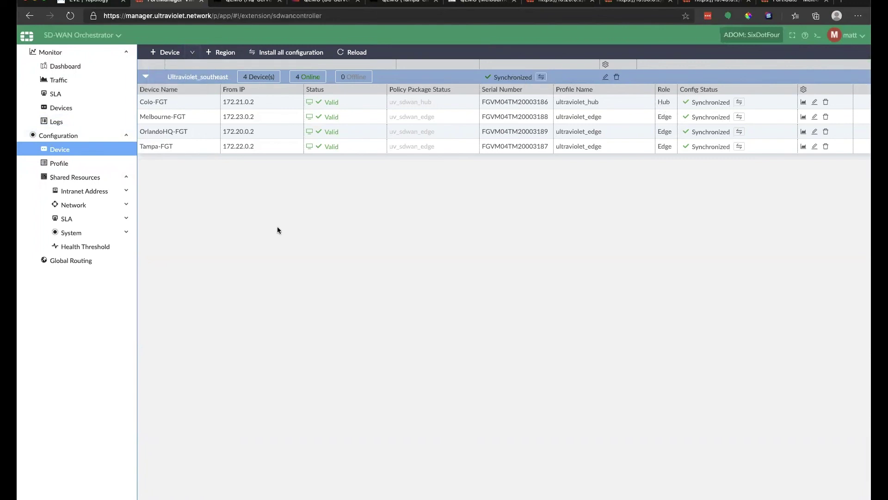